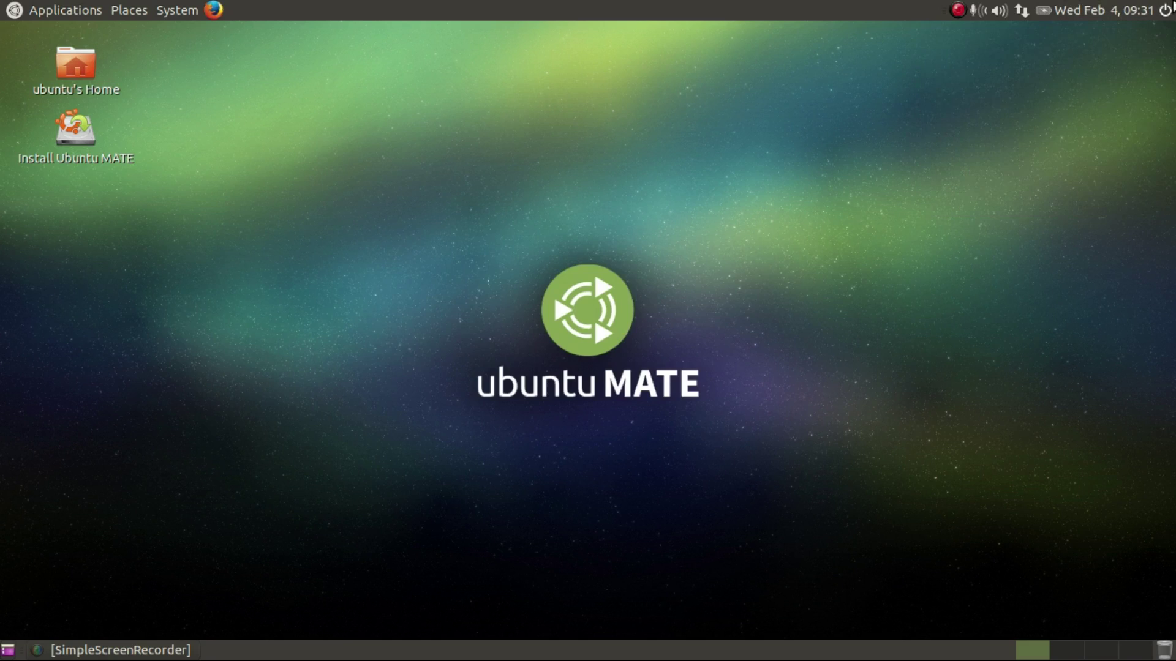
Step: View the system shutdown options and cancel them, and check the desktop calendar
click(1164, 10)
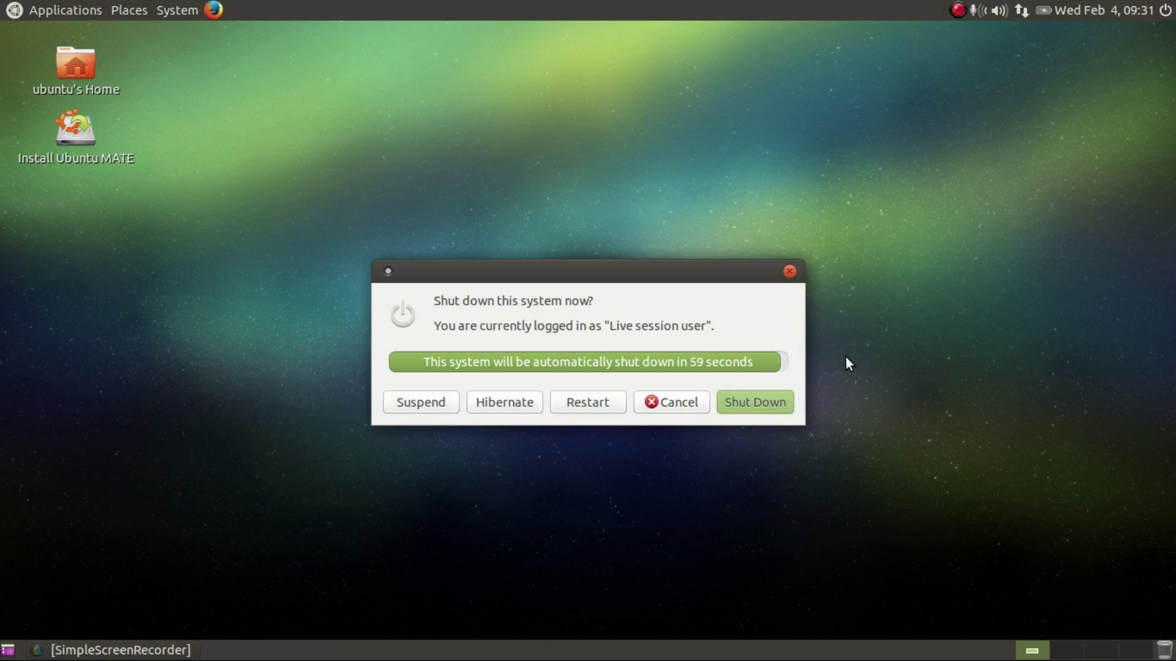
click(661, 402)
click(1103, 11)
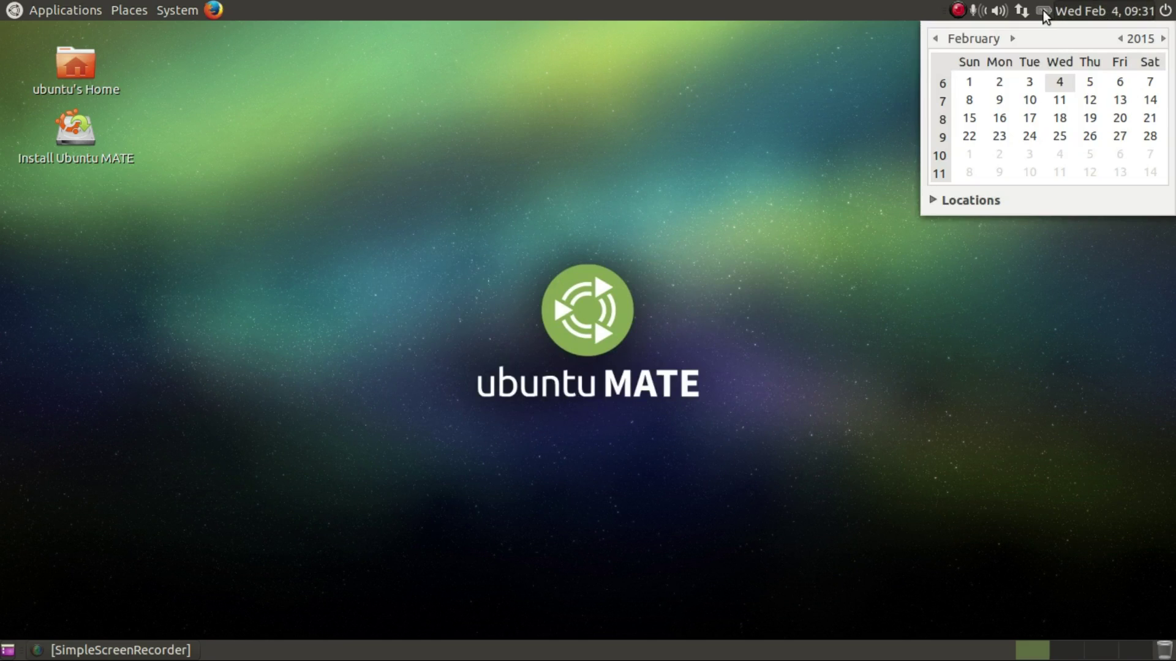
click(1042, 10)
click(1093, 11)
click(1094, 10)
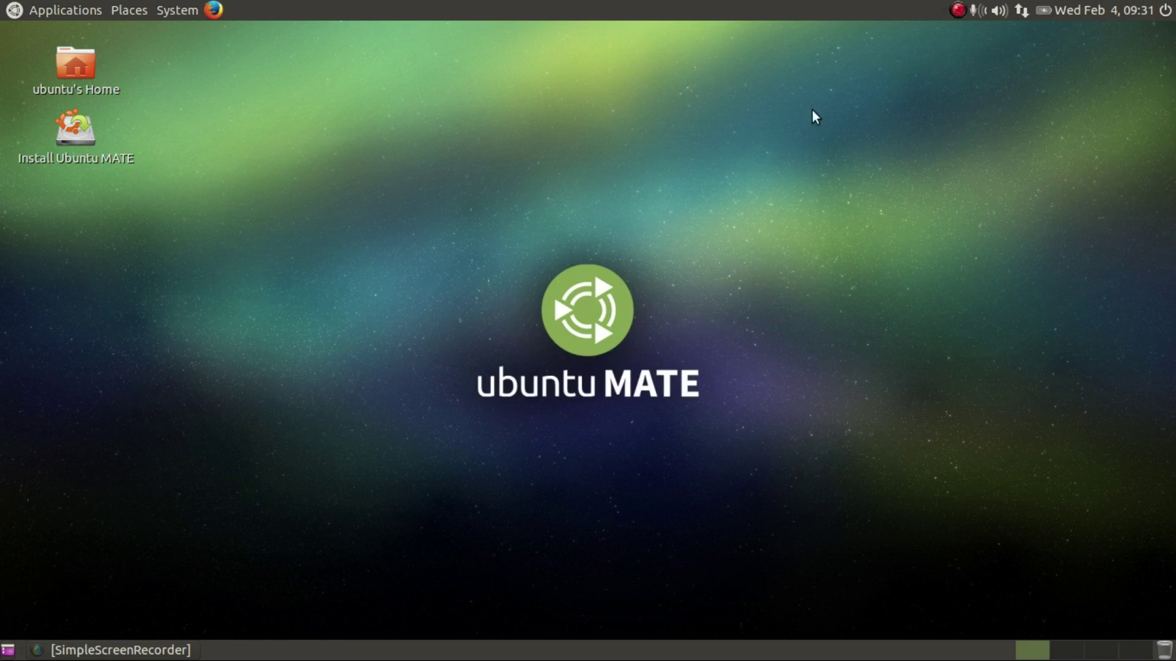
Step: View the About MATE version information and close it
click(177, 8)
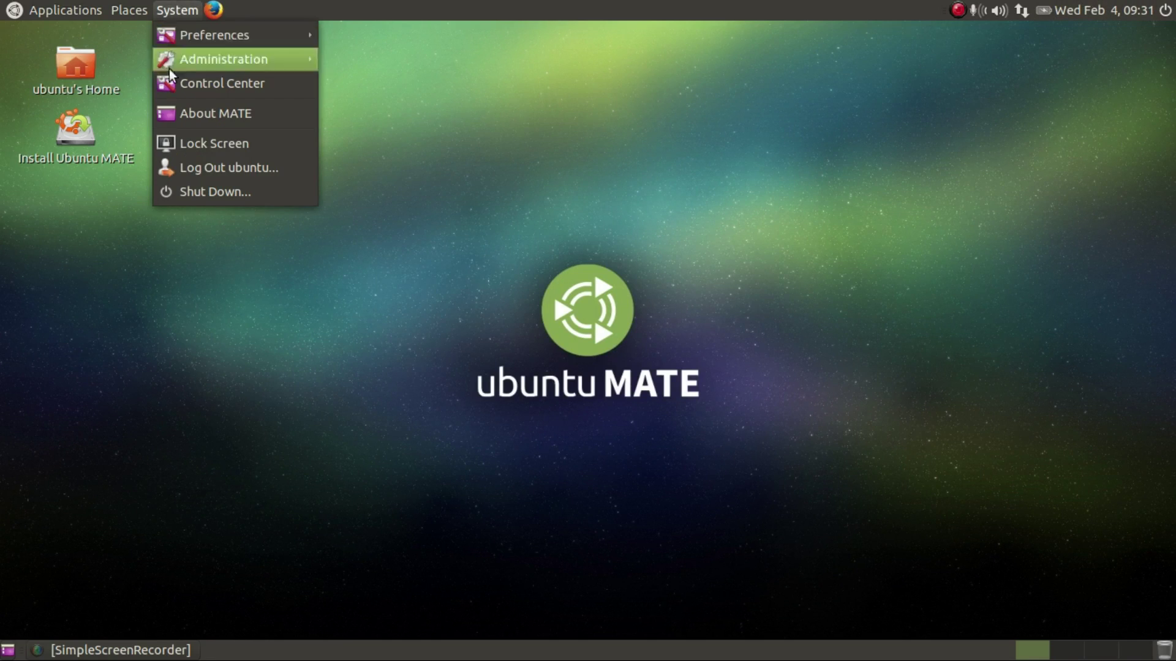
click(227, 115)
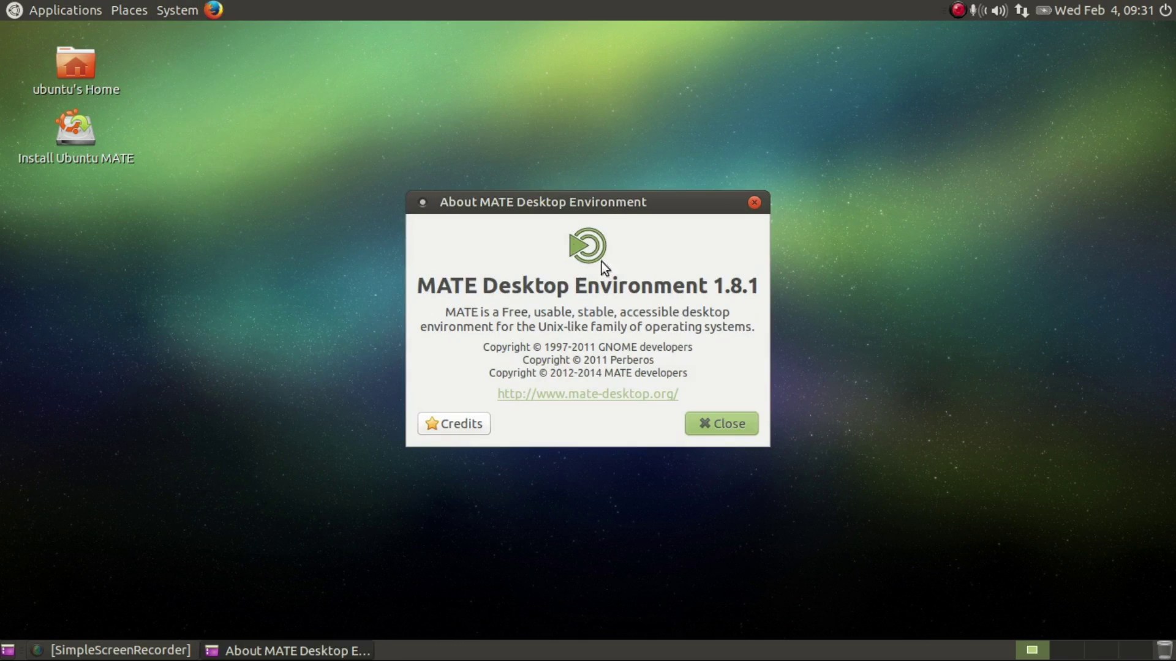
click(703, 420)
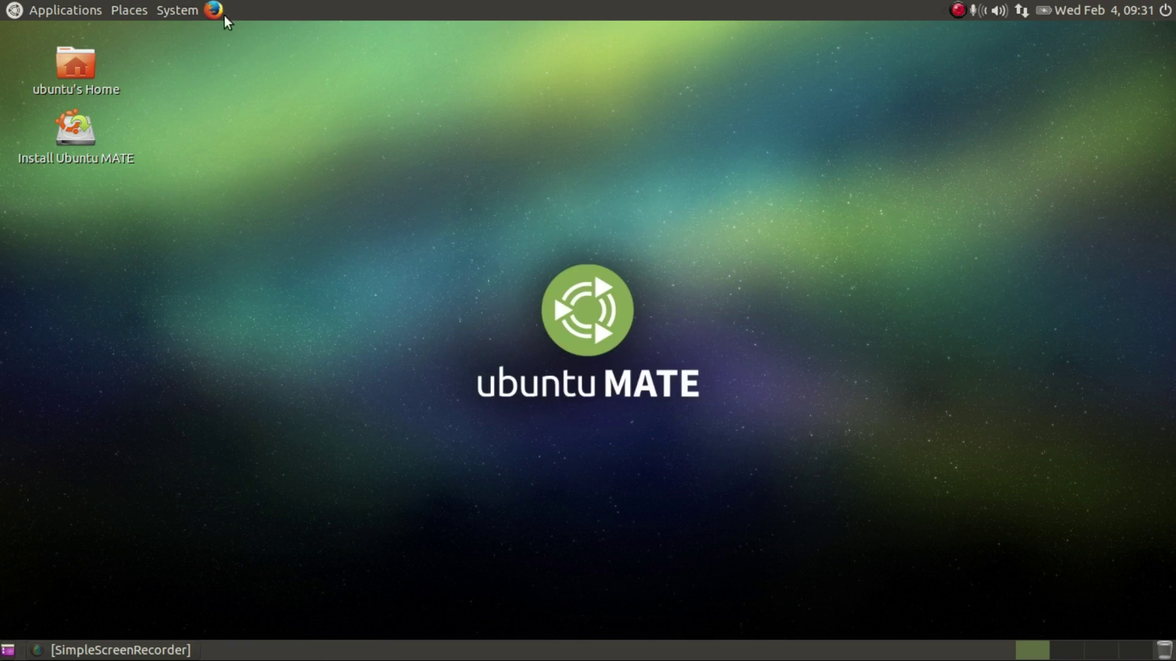
Step: Look for a user picture in About Me among Pictures and recently used files, choose no image, and close the profile
click(177, 9)
mouse_move(179, 36)
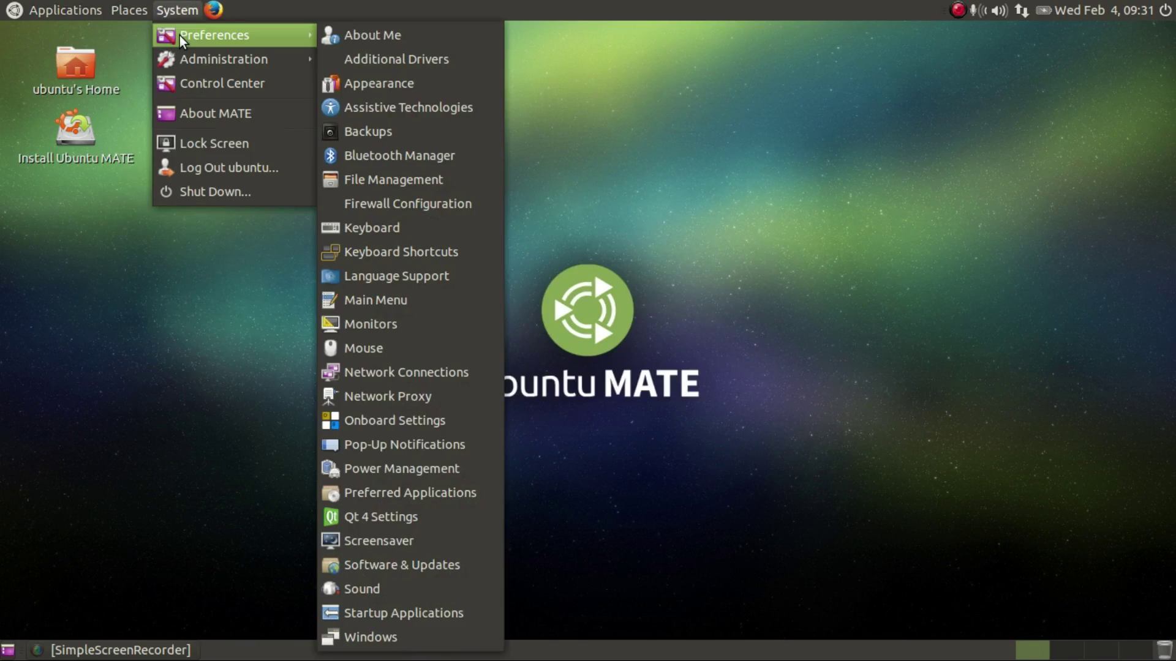
click(388, 35)
click(450, 315)
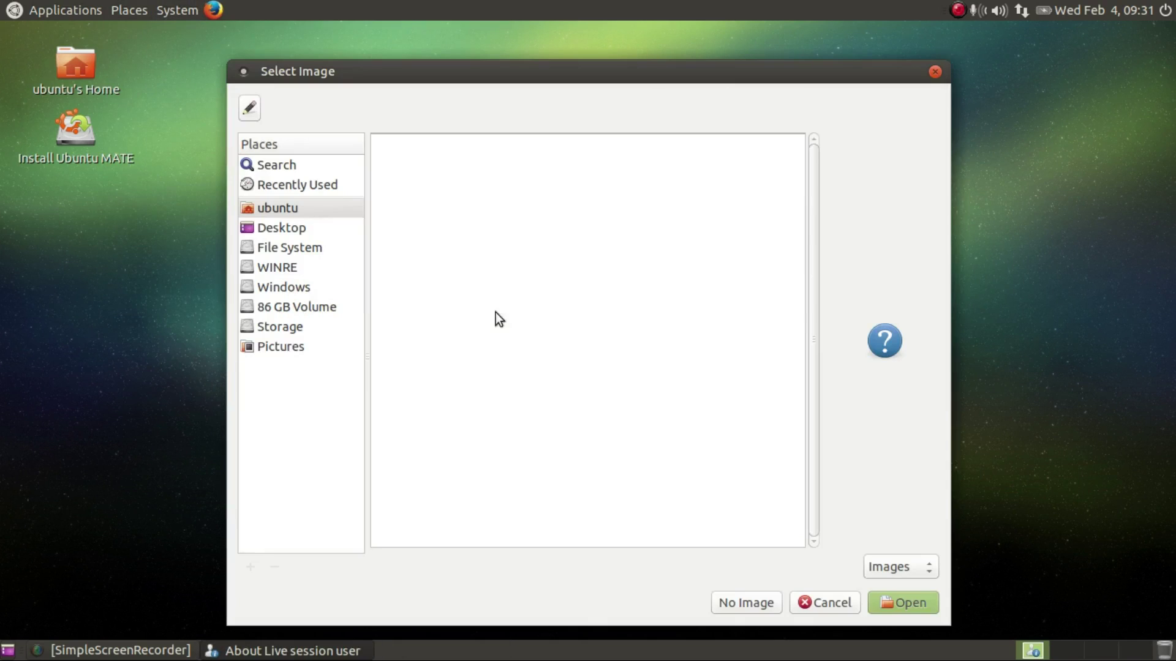
click(303, 347)
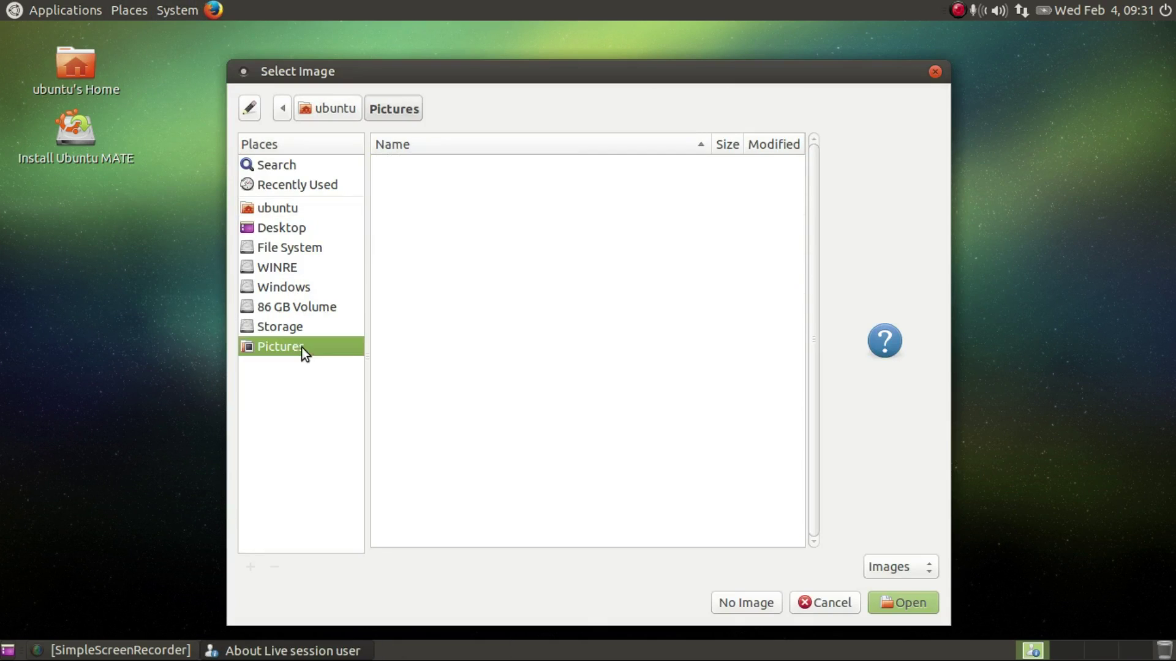
click(300, 185)
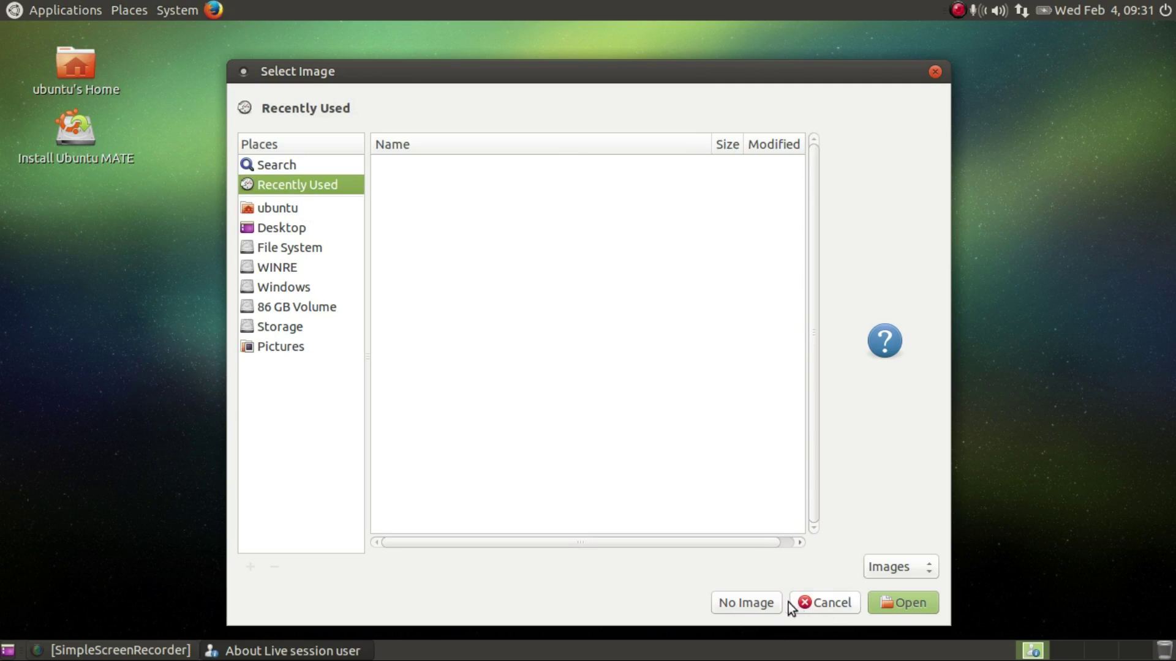
click(763, 610)
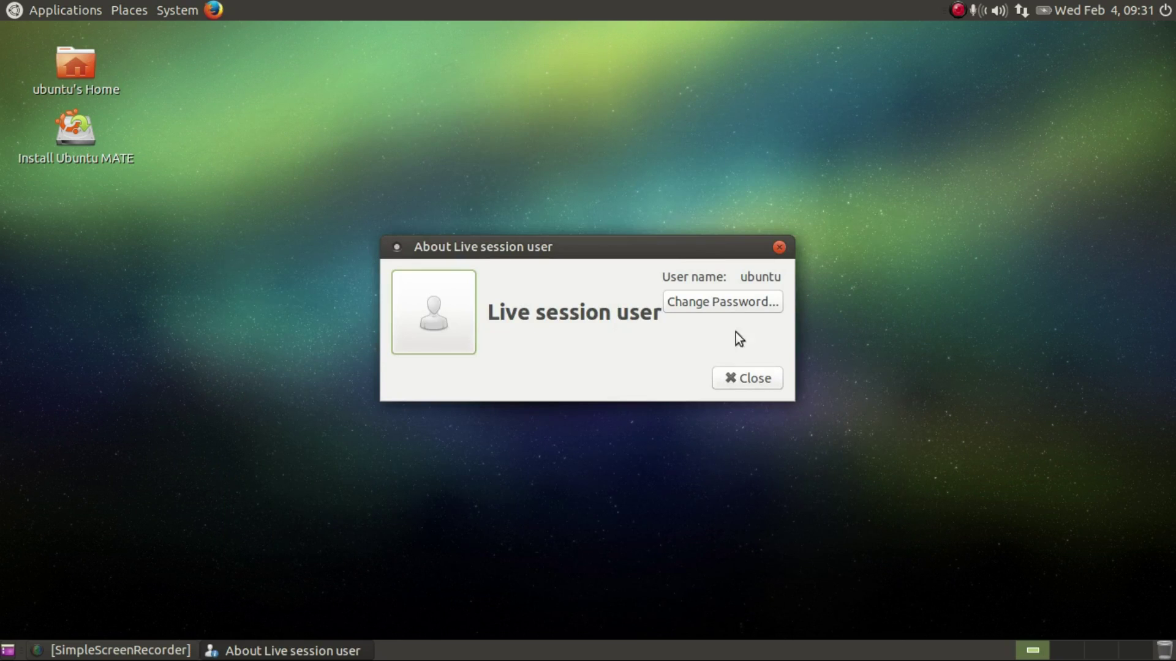
click(741, 377)
Step: Open the Appearance preferences and apply the Radiance theme to the desktop
click(175, 9)
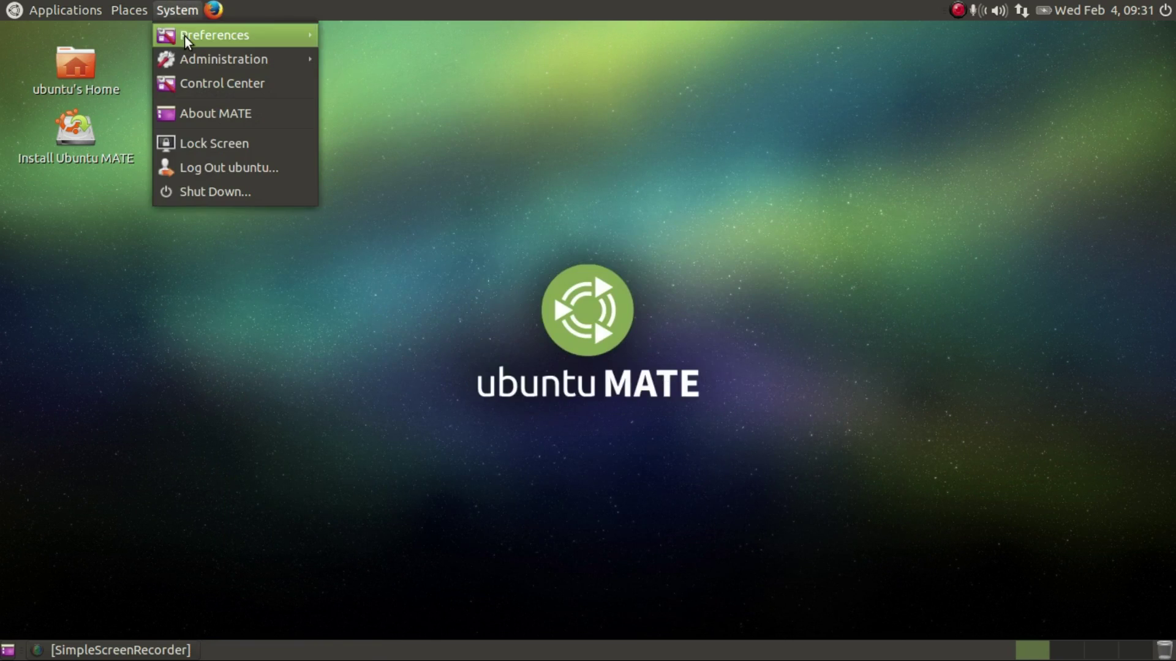
mouse_move(185, 36)
click(446, 88)
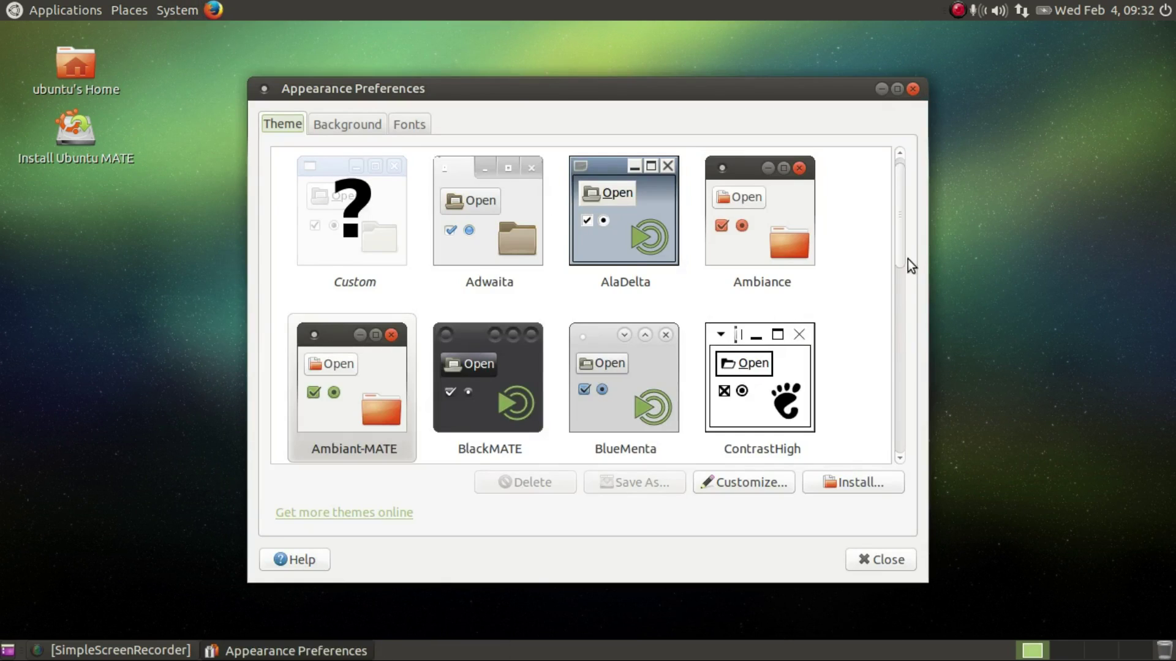
scroll(901, 259, down, 12)
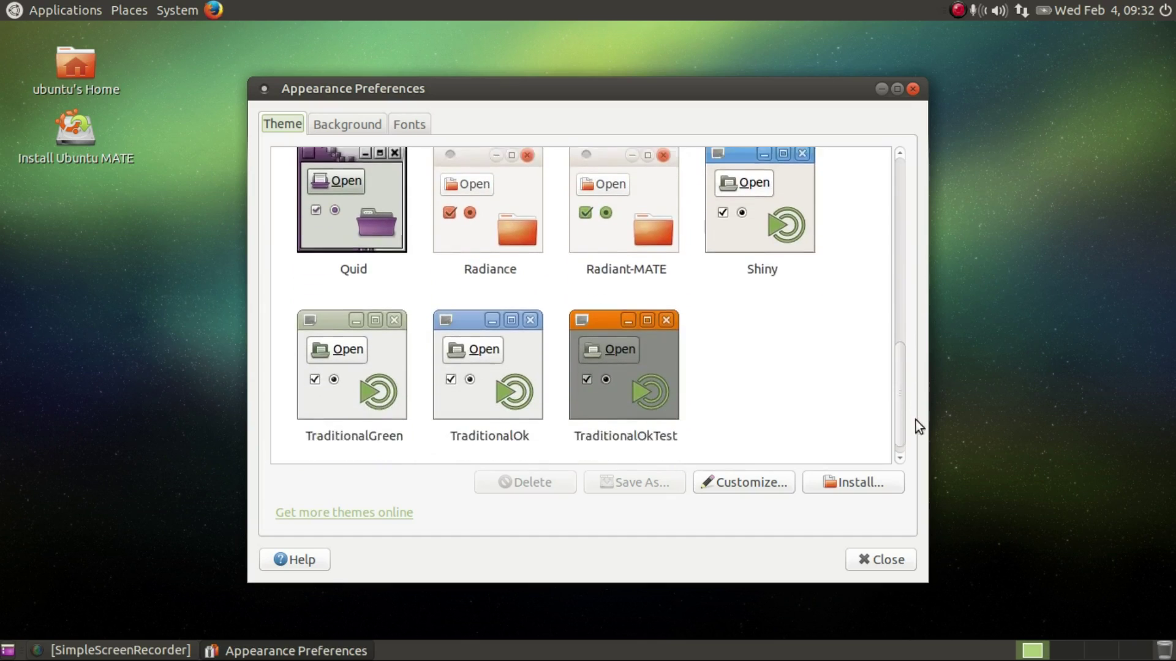
drag(909, 425, 912, 358)
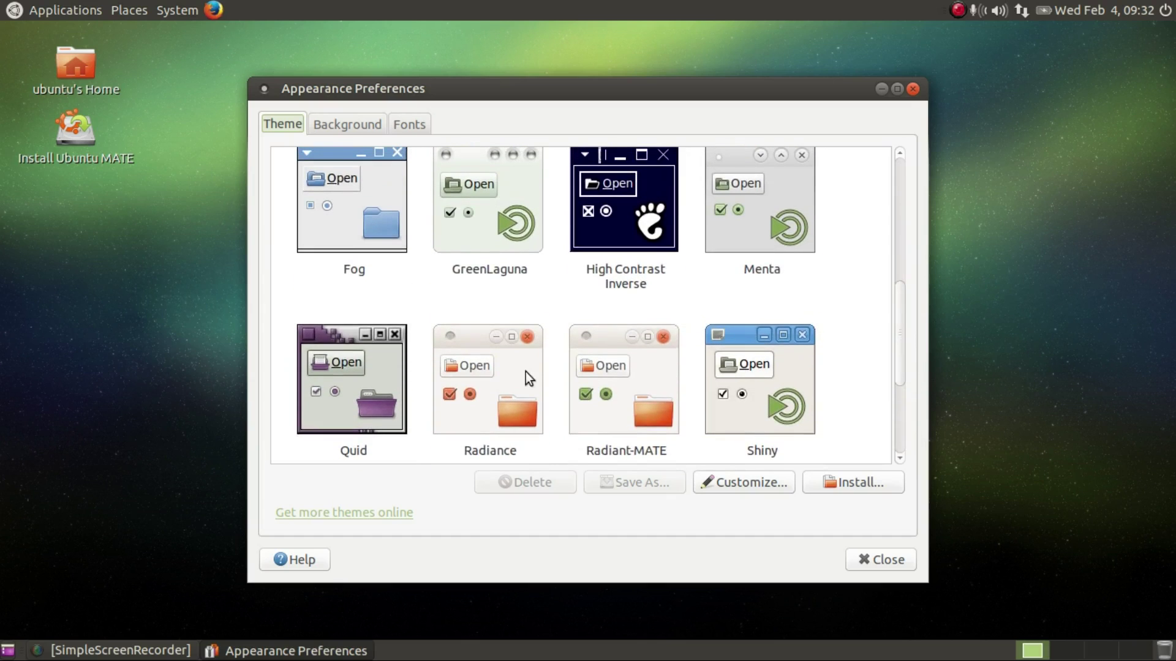
click(520, 373)
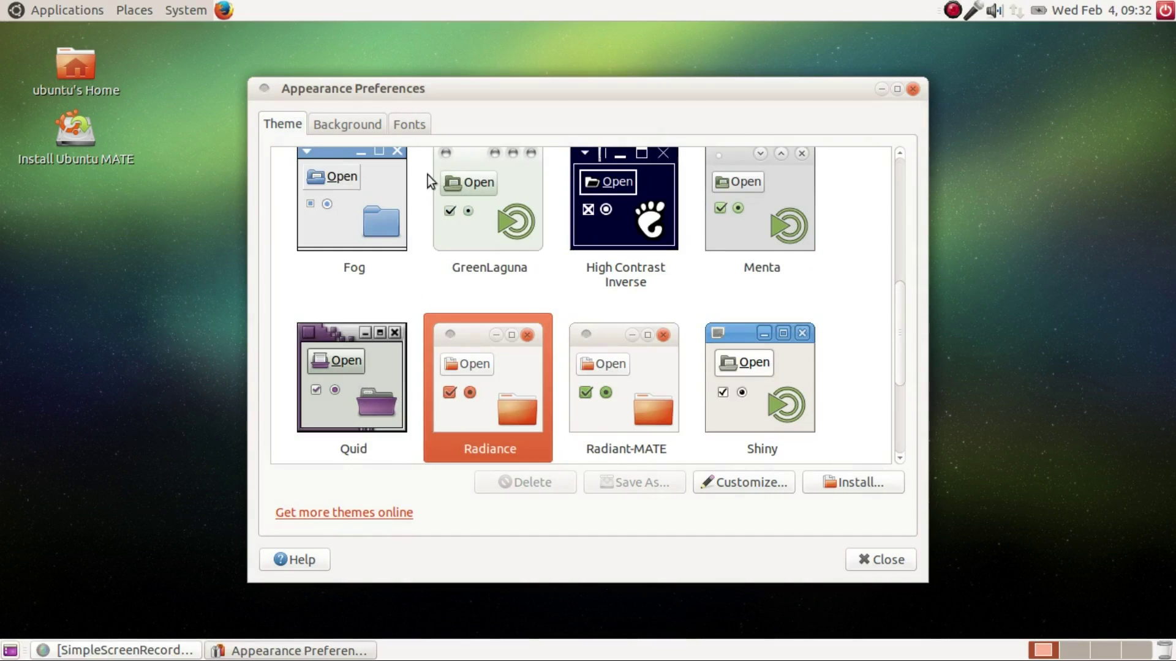
Step: Try the light MATE logo wallpaper and set the pale green leaf close-up as the desktop background
click(357, 122)
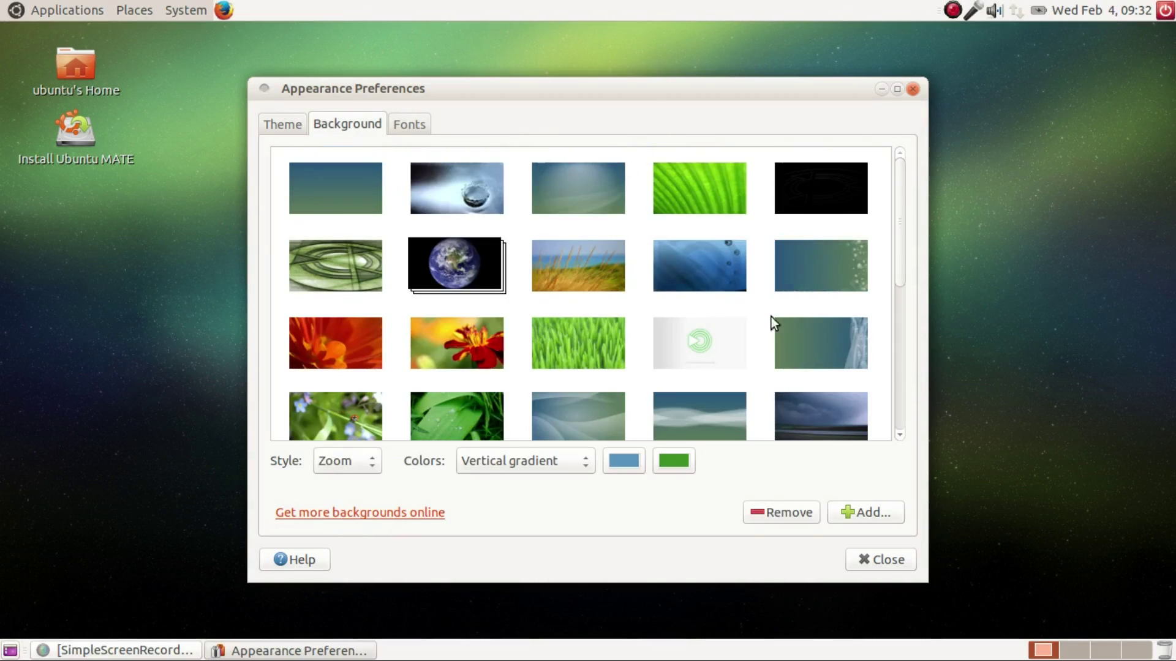
mouse_move(901, 210)
mouse_down()
mouse_move(923, 358)
mouse_move(918, 196)
mouse_move(918, 212)
mouse_up()
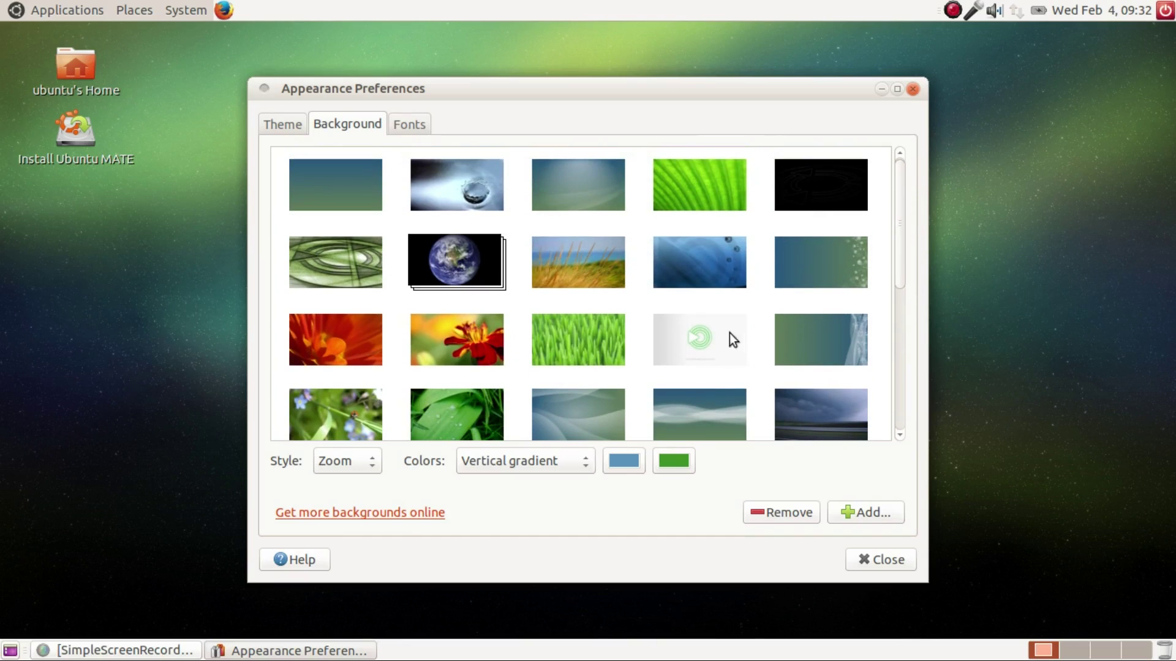
click(710, 337)
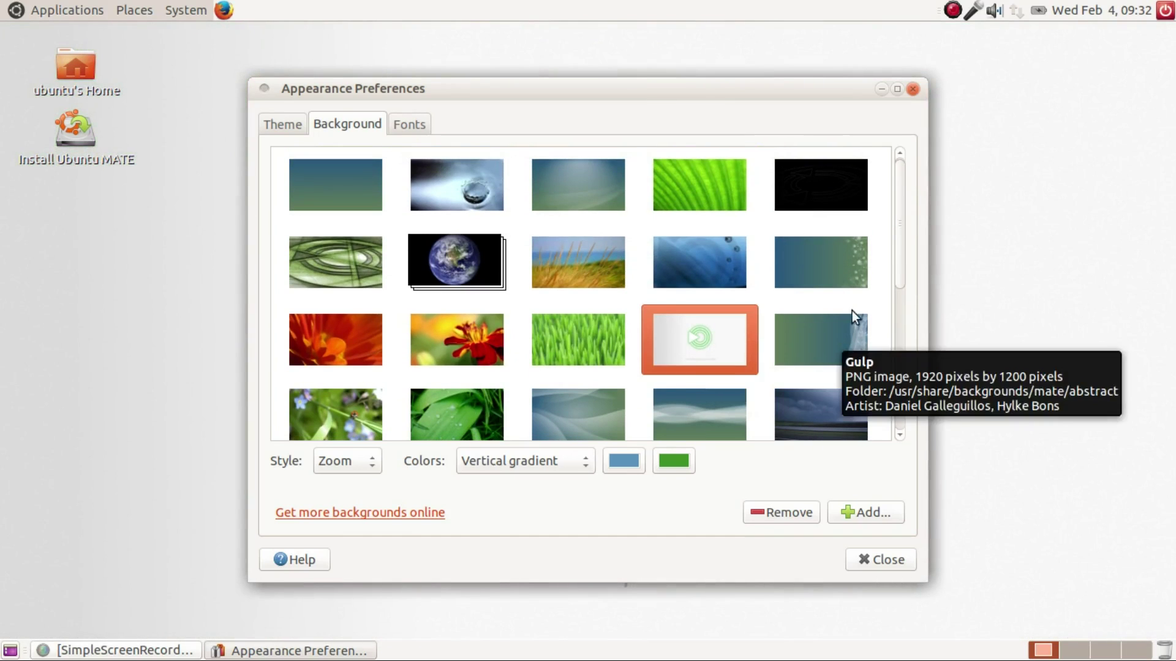
drag(900, 232, 837, 396)
click(341, 398)
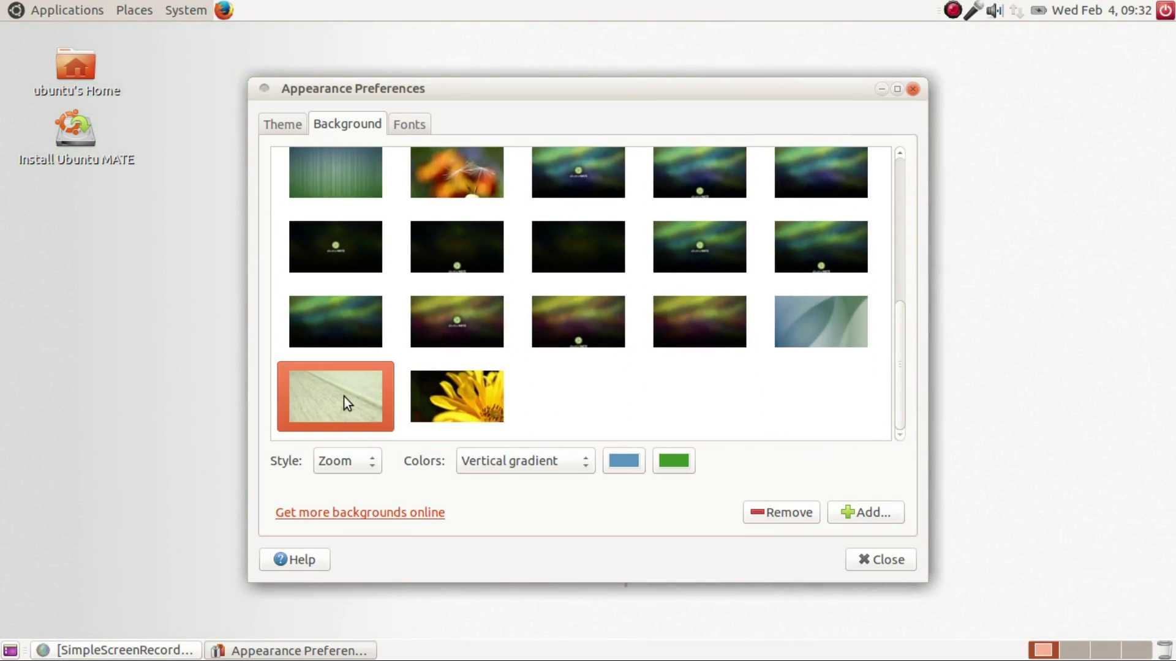
Step: Glance at the font settings, return to the themes and apply GreenLaguna
click(409, 126)
click(295, 124)
scroll(671, 331, up, 3)
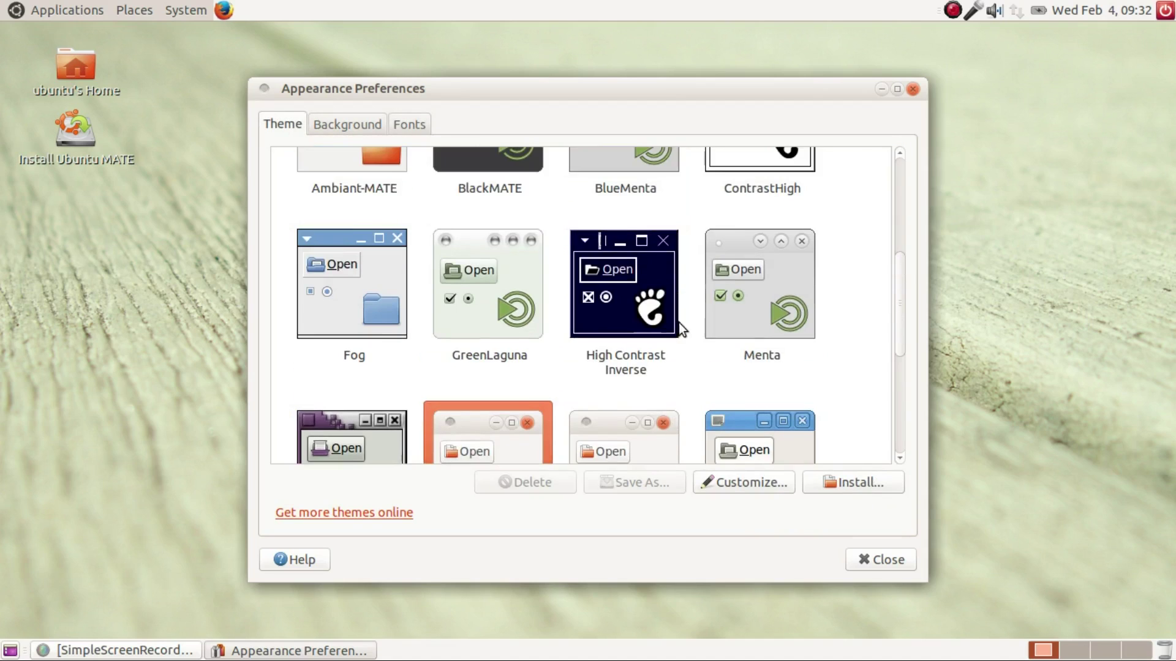
scroll(503, 284, up, 3)
scroll(503, 285, down, 3)
click(488, 368)
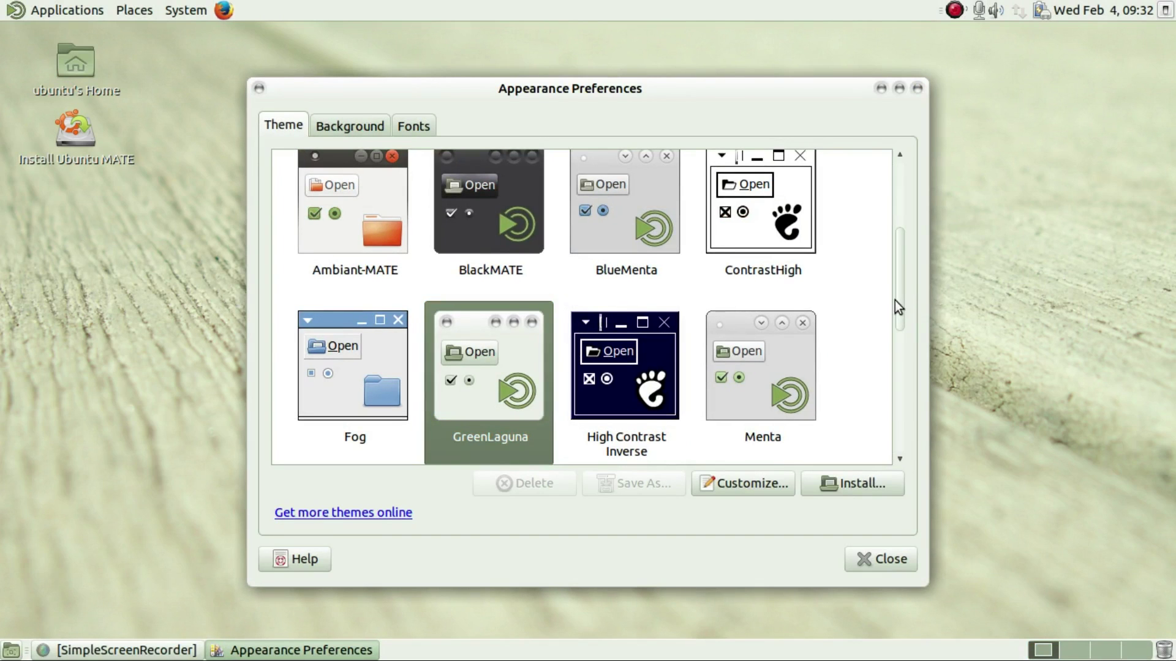
Step: Apply the BlueMenta theme to the desktop
drag(895, 300, 903, 234)
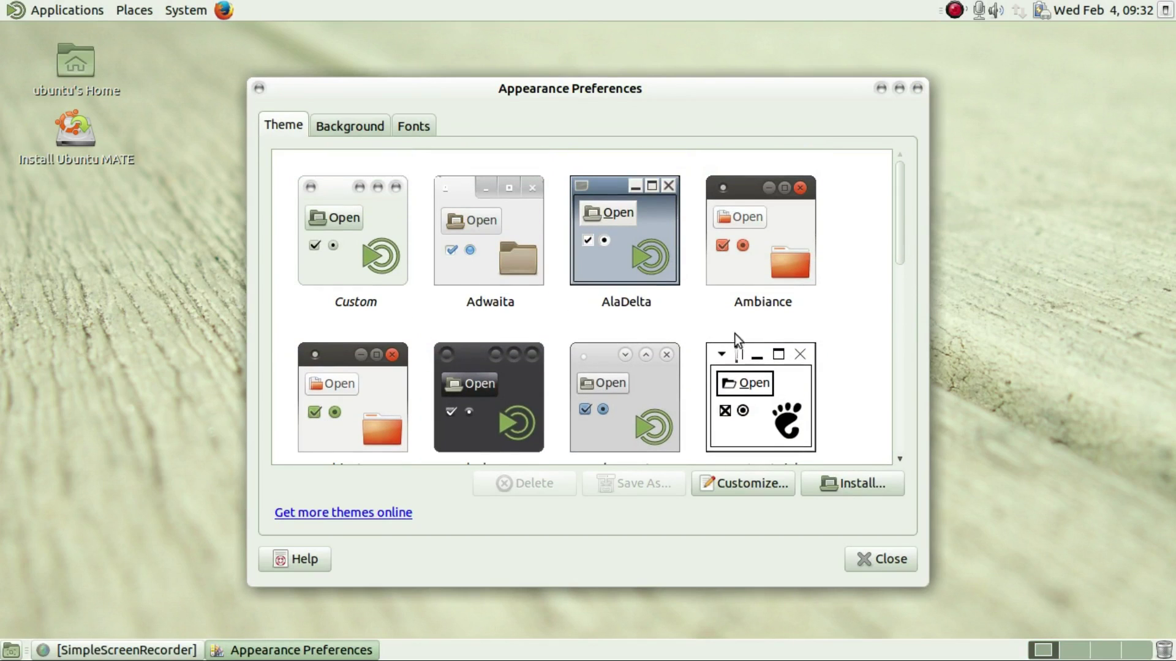
click(635, 381)
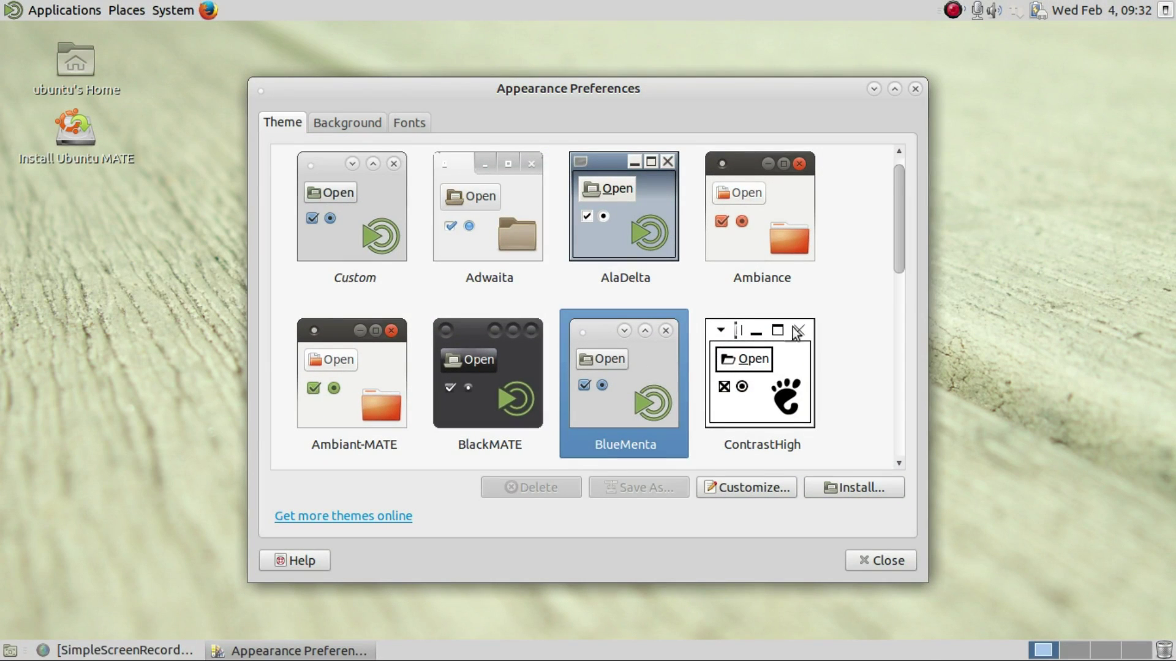
mouse_move(896, 233)
mouse_down()
mouse_move(894, 250)
mouse_move(898, 217)
mouse_up()
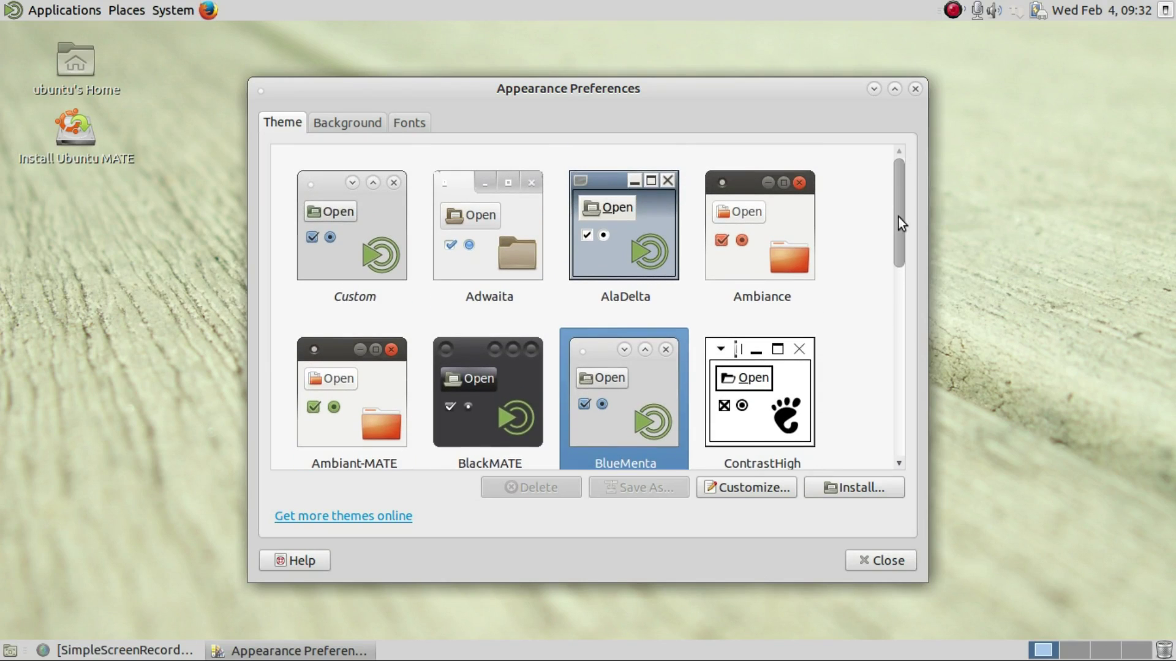
Step: Open the customization of the BlueMenta theme and review its color, control and window border options
click(748, 485)
click(526, 195)
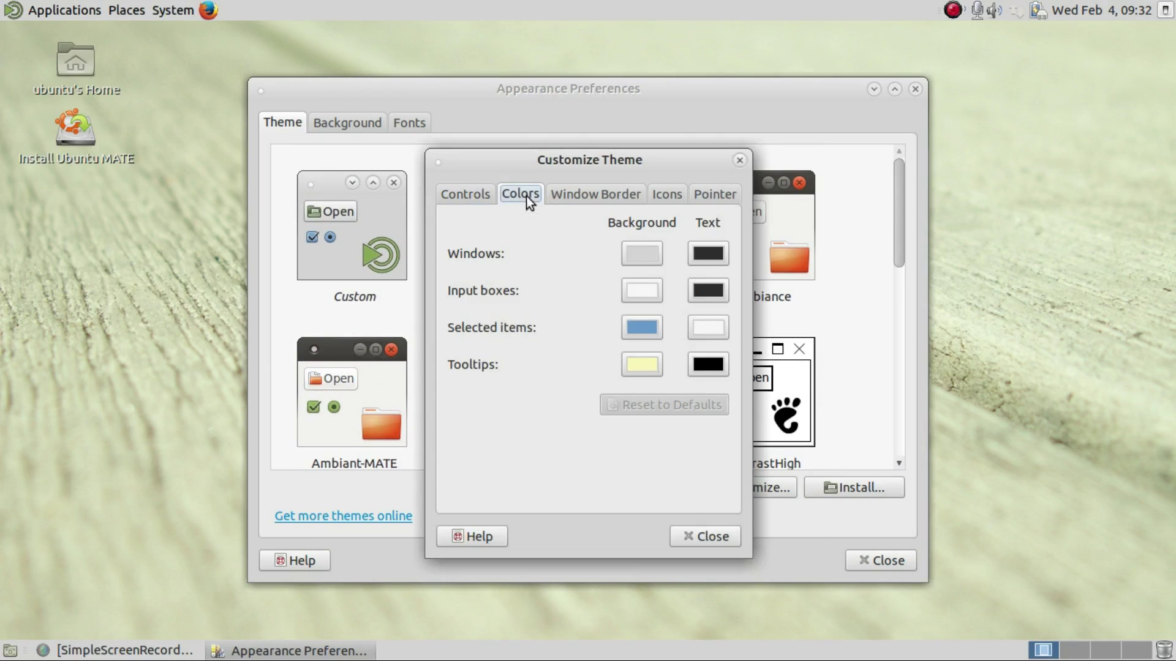
click(444, 192)
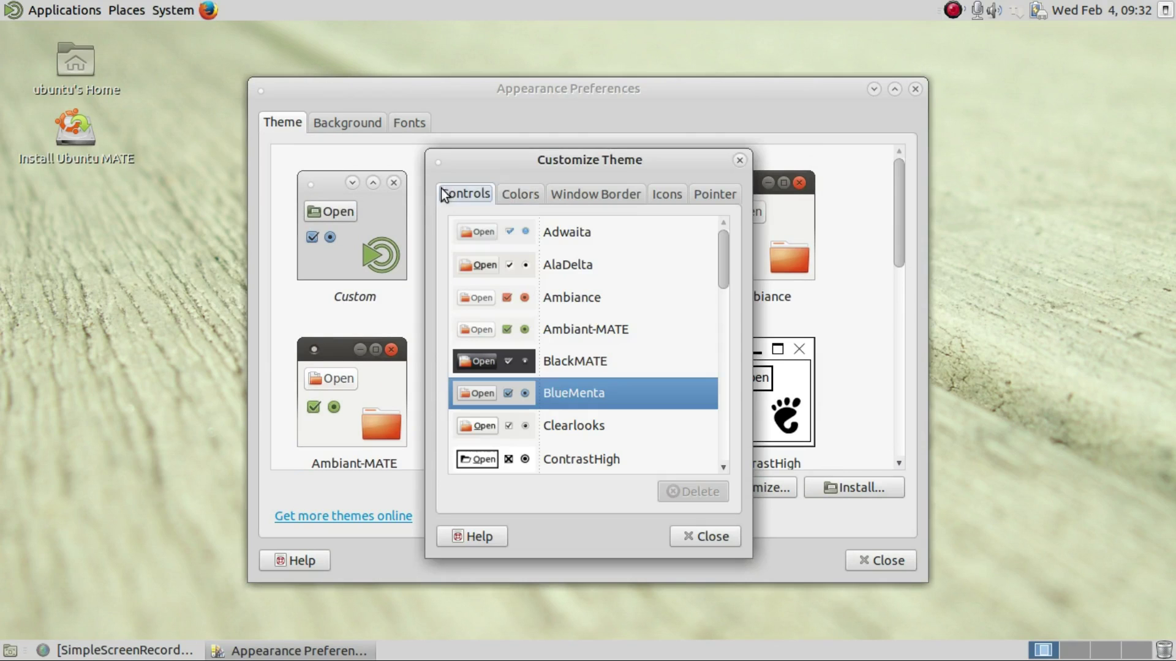
click(523, 190)
click(596, 195)
Step: Try the MATE-Faenza, MATE-Faenza-Dark and MATE-Faenza-Gray icon sets on the theme, ending on MATE-Faenza
click(668, 196)
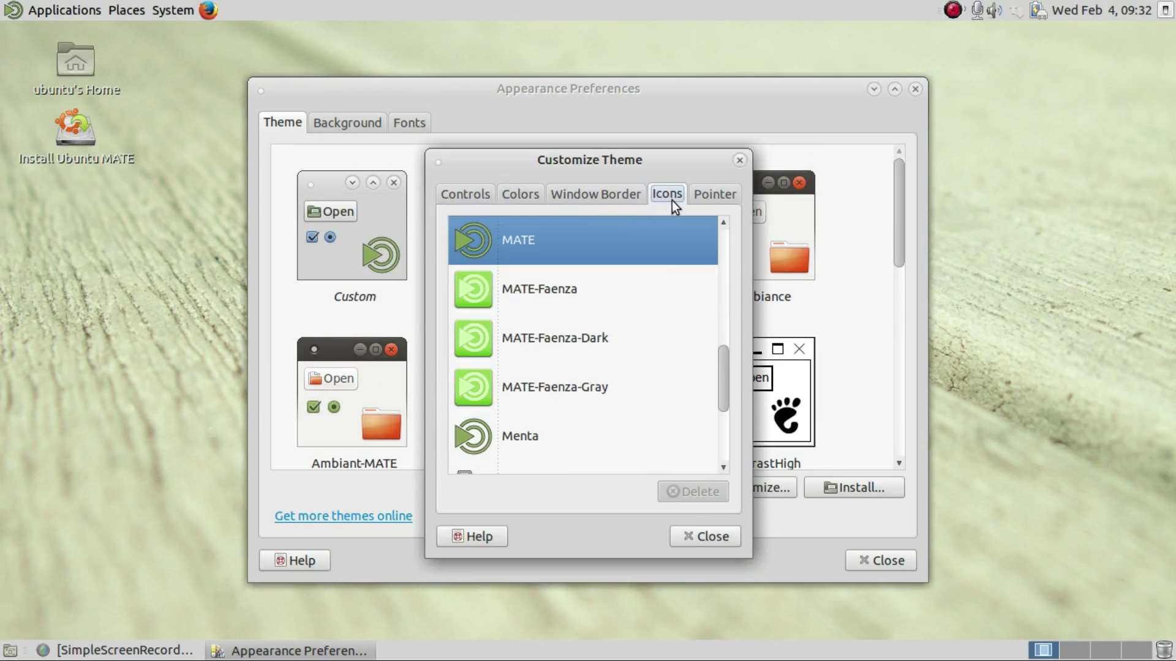
click(633, 300)
click(606, 347)
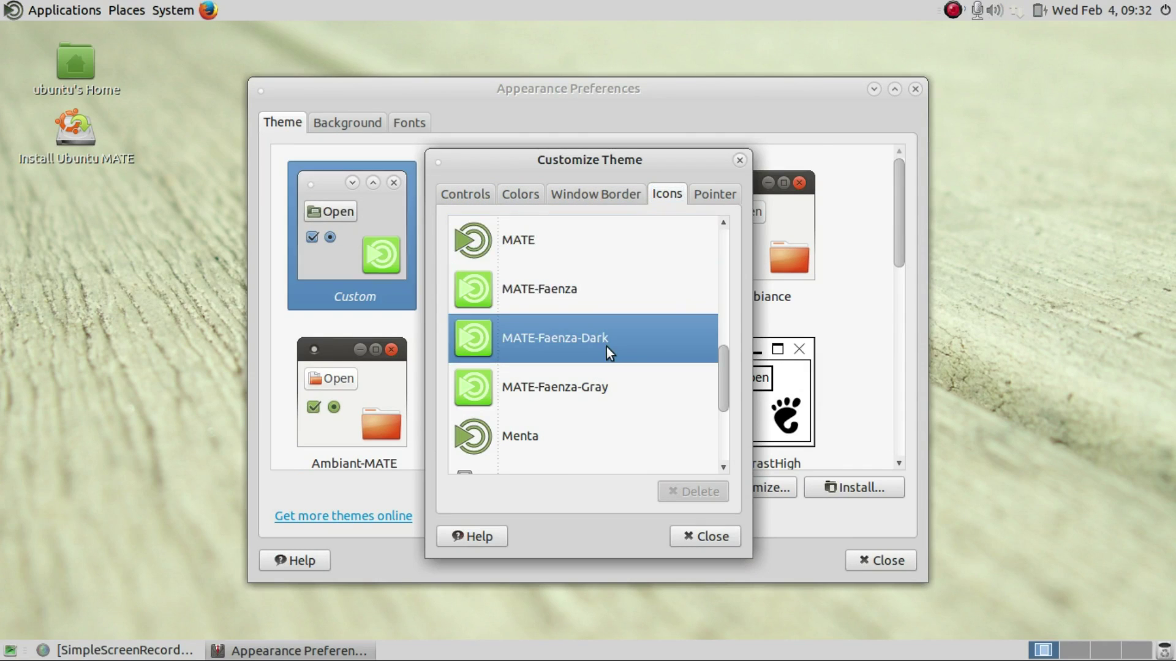
click(612, 391)
click(596, 290)
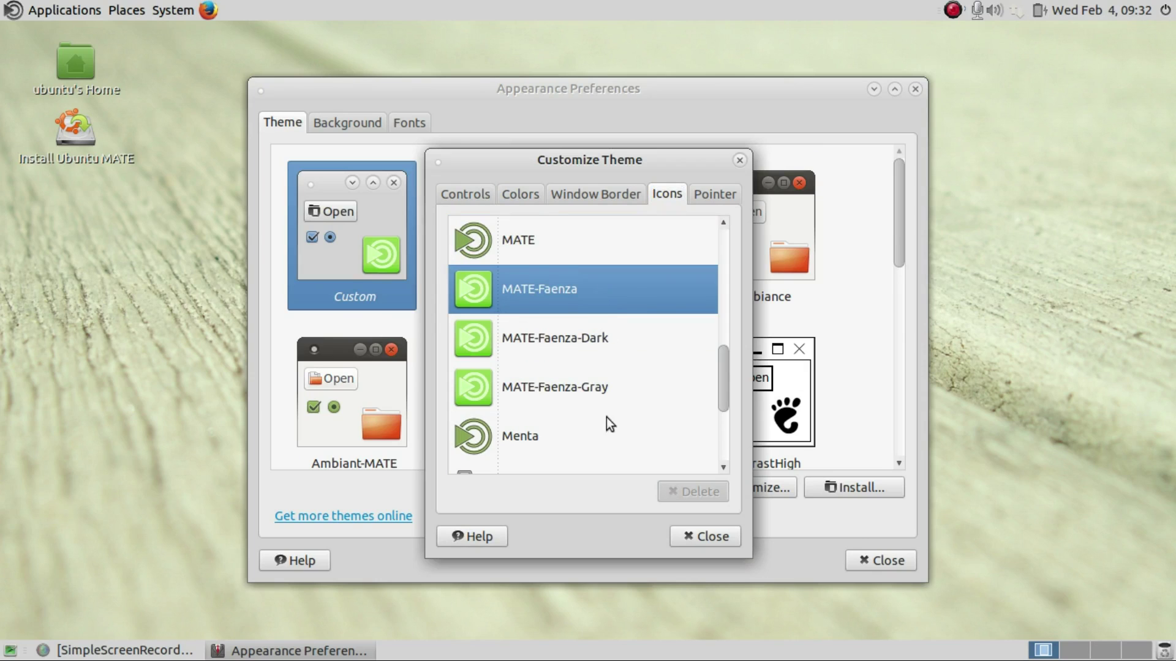
Step: Try the Menta, Quid, Ubuntu-Mono-Dark and Radiant-MATE icon sets on the theme, ending on Ubuntu-Mono-Light
click(609, 428)
scroll(630, 368, down, 4)
click(581, 310)
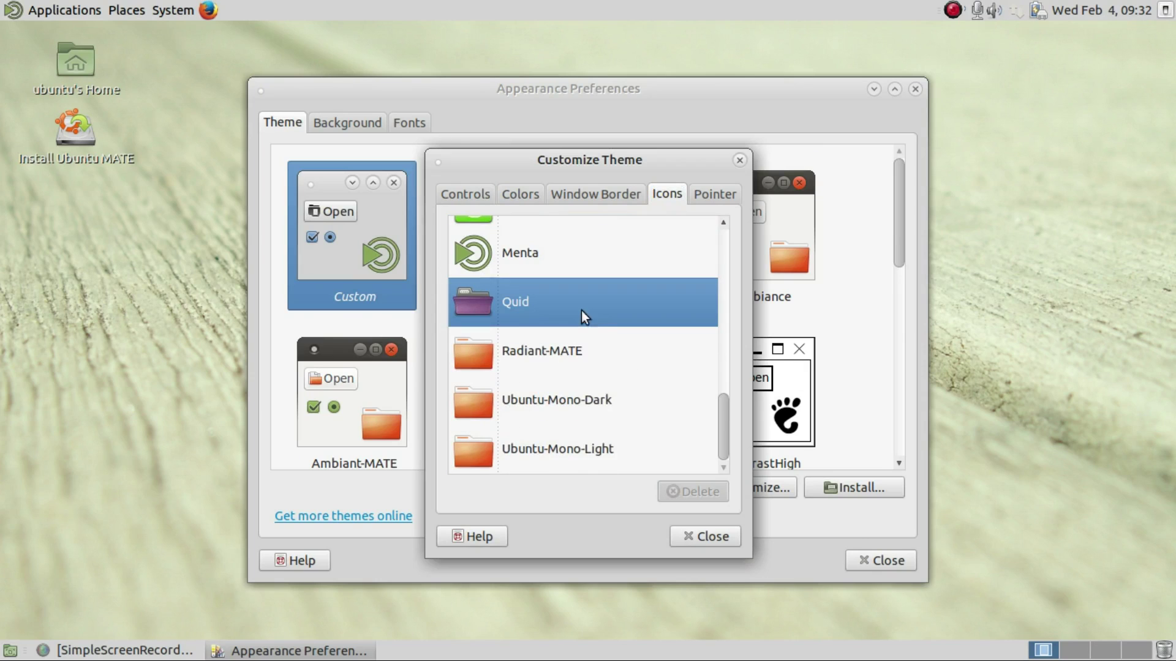
click(595, 439)
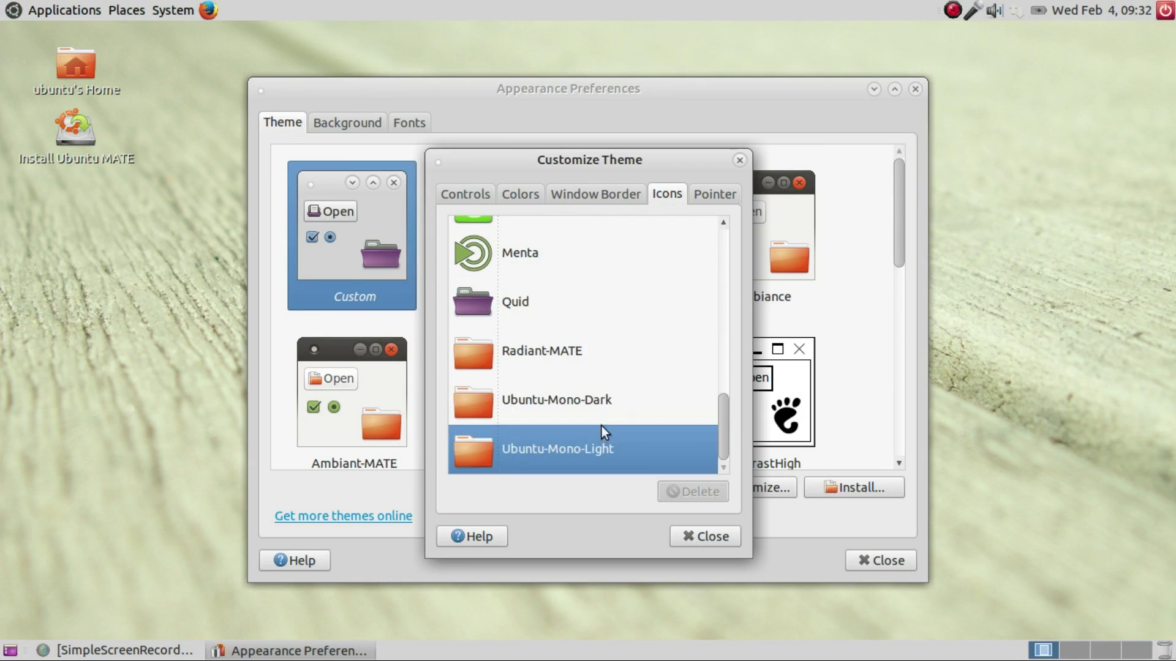
click(607, 410)
click(604, 370)
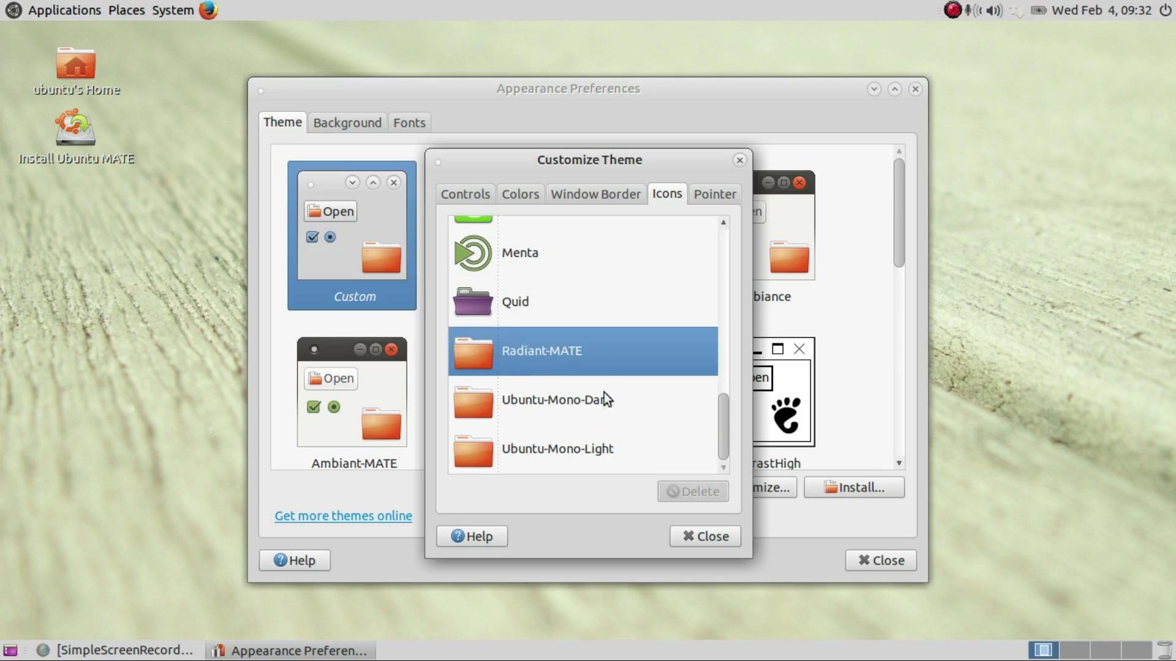
click(590, 443)
Step: Set the custom theme's icons to the Fog set
scroll(595, 379, up, 10)
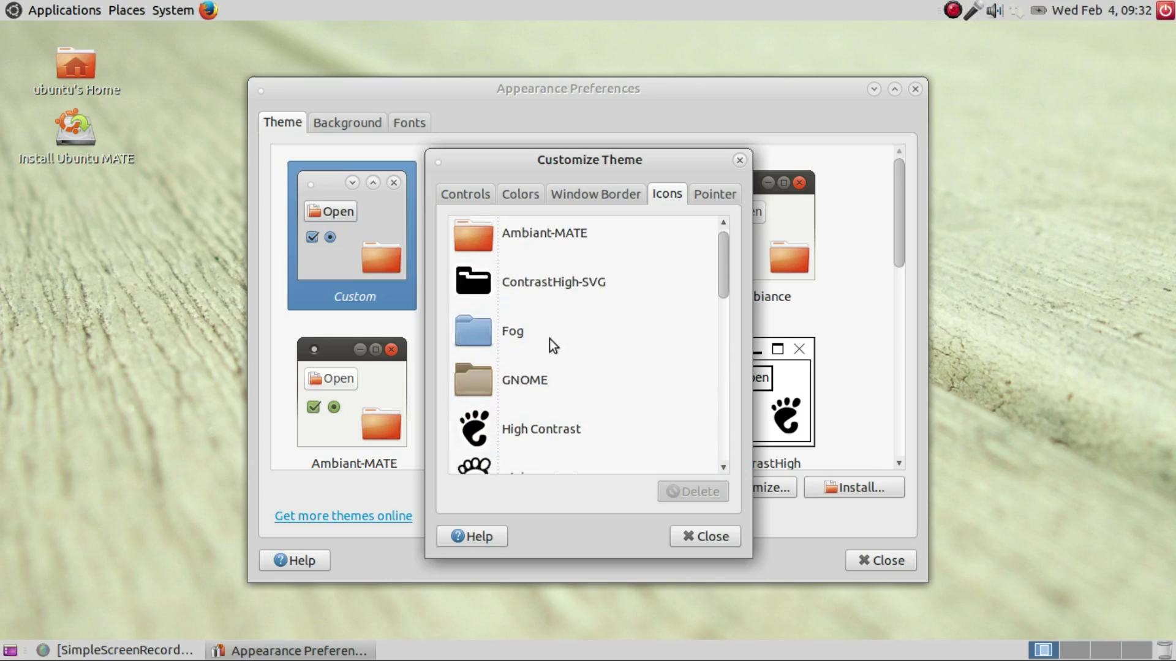
click(590, 335)
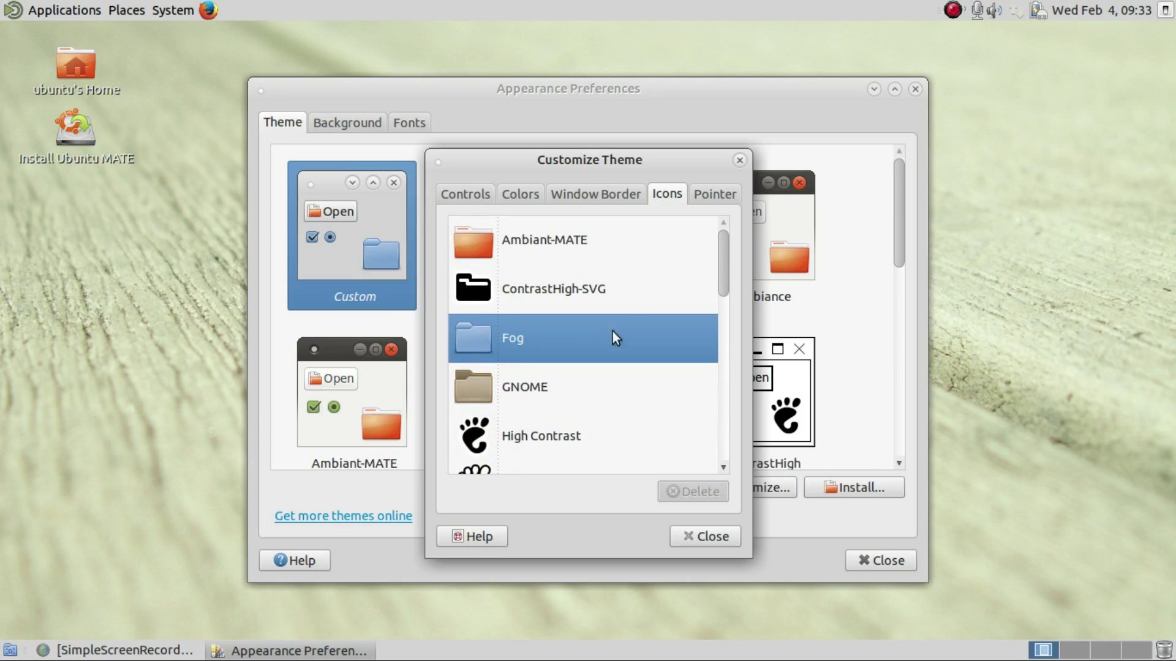
Step: Try the ContrastHigh-SVG, GNOME and MATE icon sets on the custom theme, ending on MATE
click(619, 292)
scroll(618, 334, down, 2)
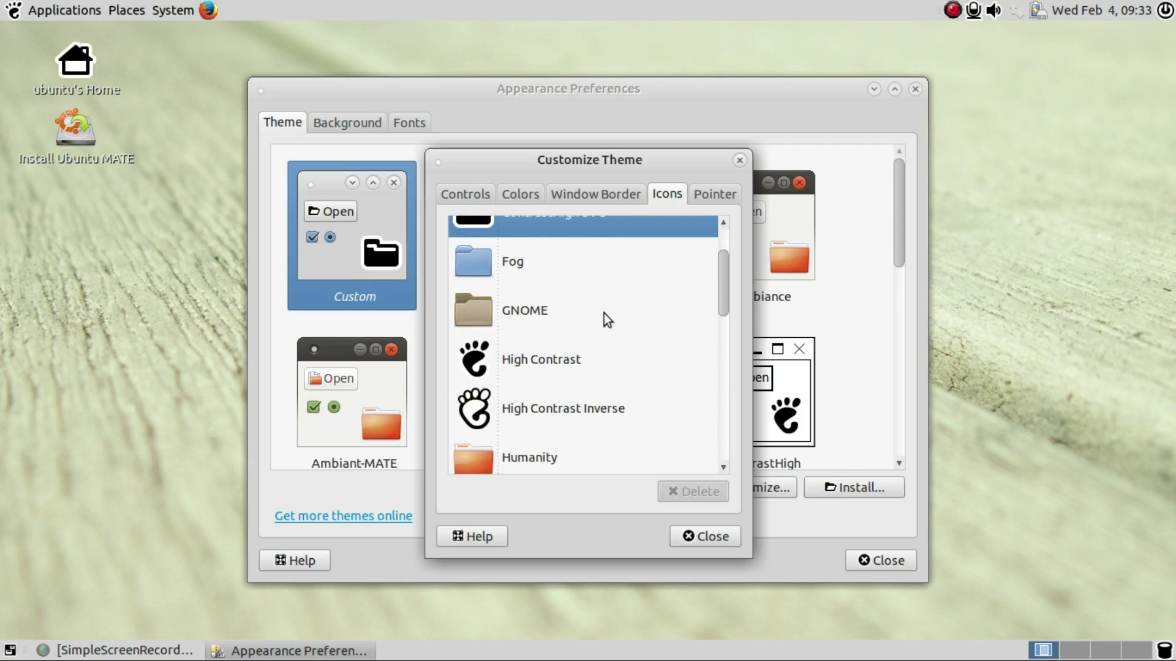
click(605, 318)
scroll(611, 330, down, 5)
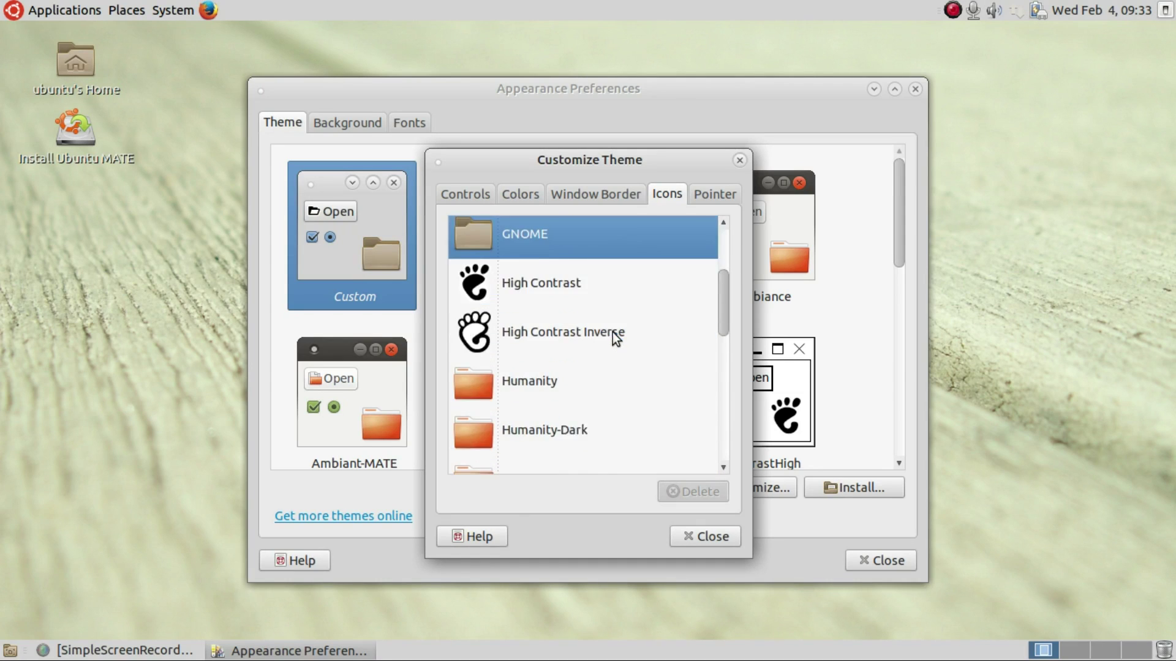
scroll(607, 355, down, 2)
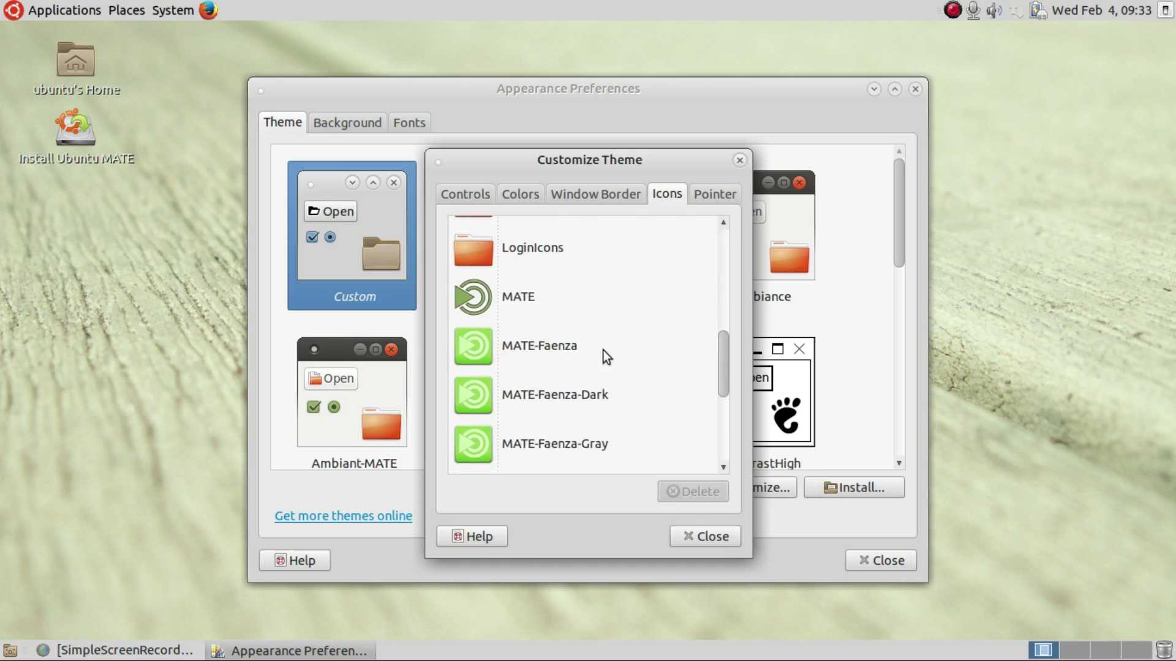
click(606, 300)
scroll(616, 318, up, 6)
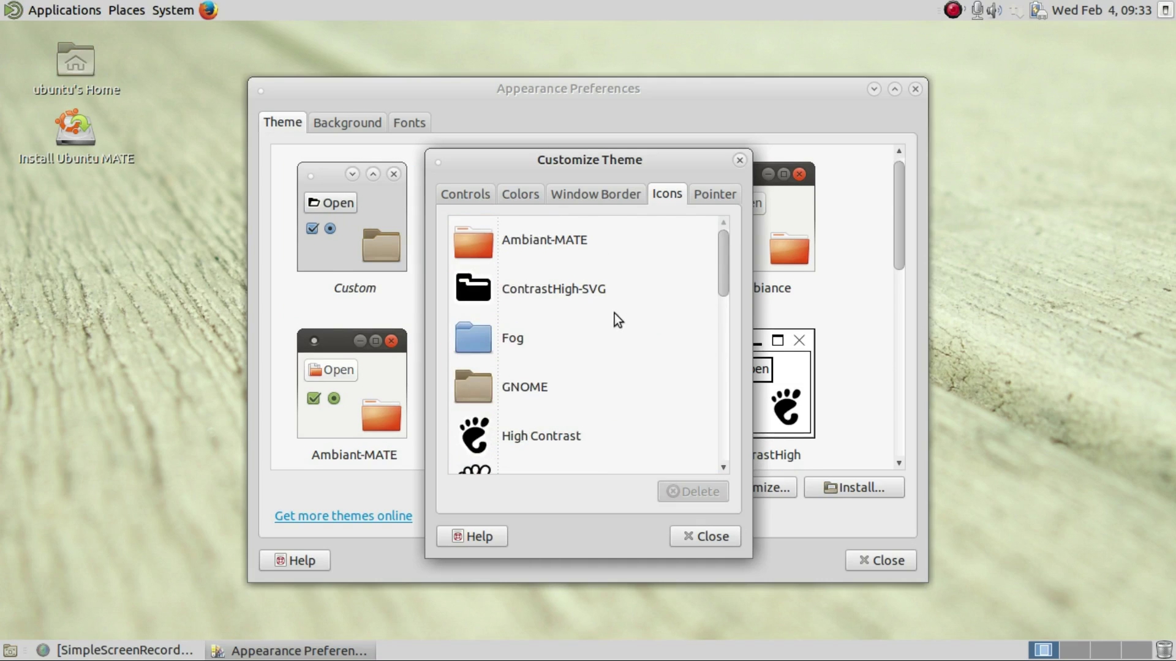
scroll(615, 314, down, 6)
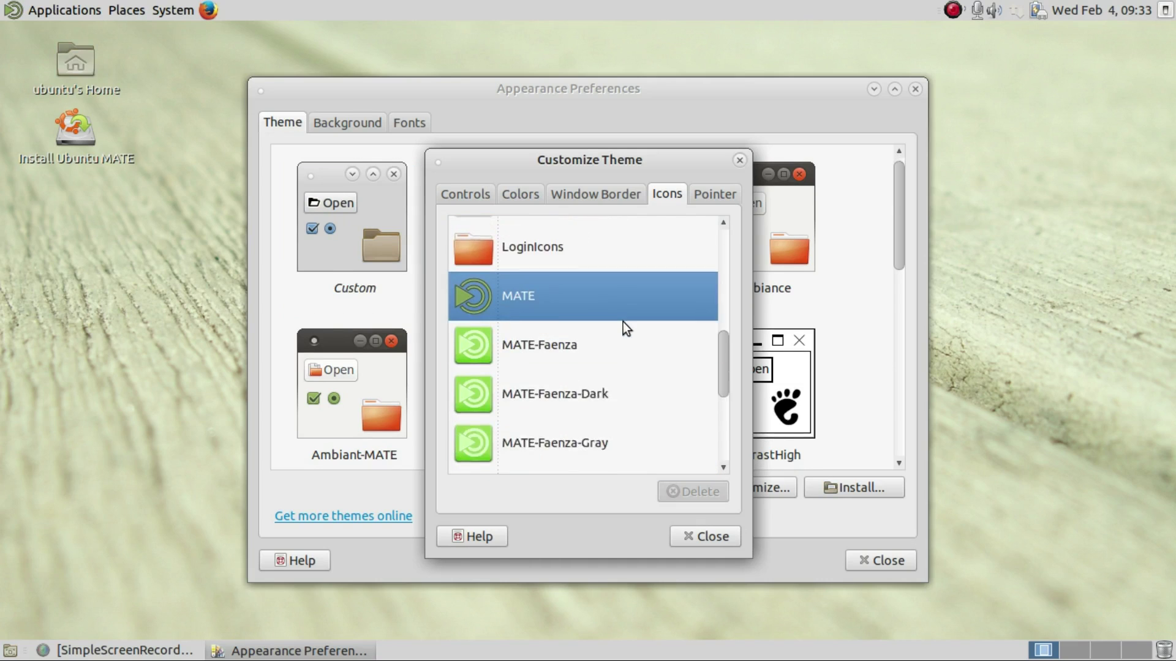
Step: Try the MATE-Faenza-Gray, MATE-Faenza-Dark and MATE-Faenza icon sets on the custom theme, ending on MATE-Faenza-Gray
scroll(623, 324, down, 1)
click(622, 410)
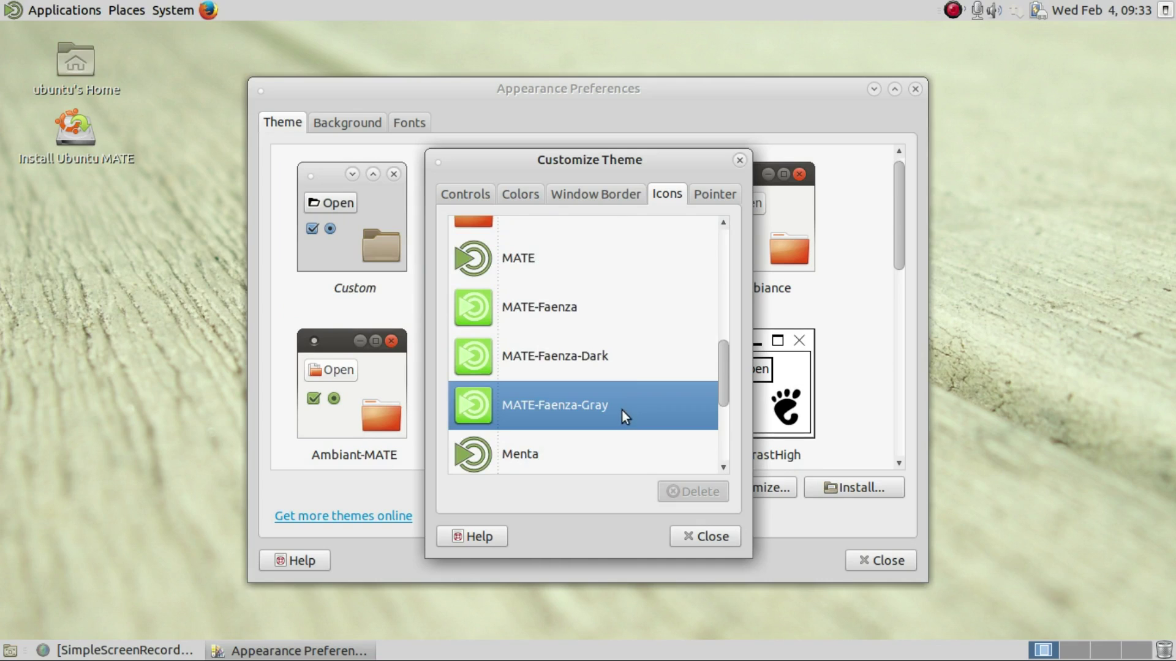
click(627, 358)
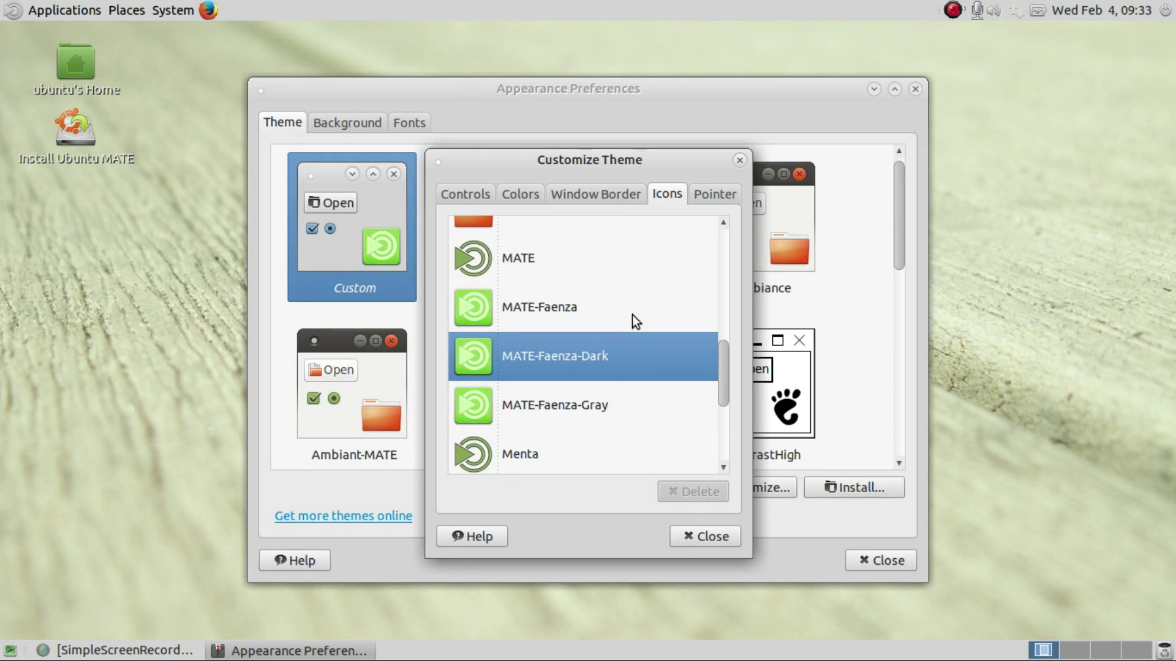
click(585, 316)
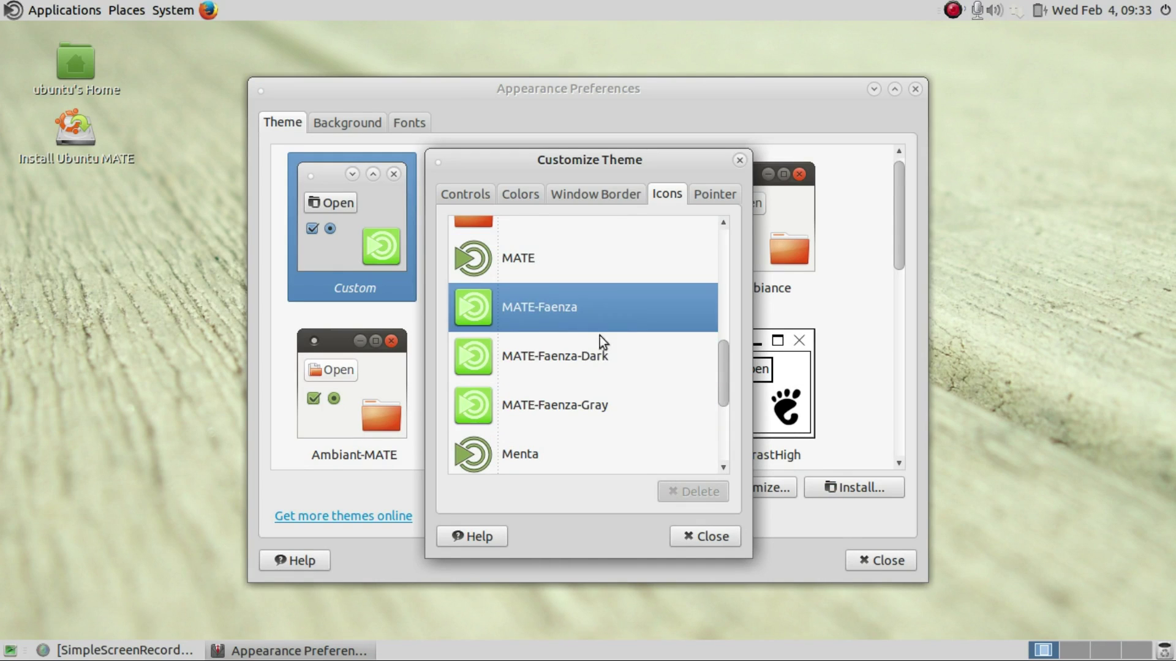
click(586, 410)
Step: Check the theme's pointer options and set its controls to BlackMATE
click(710, 193)
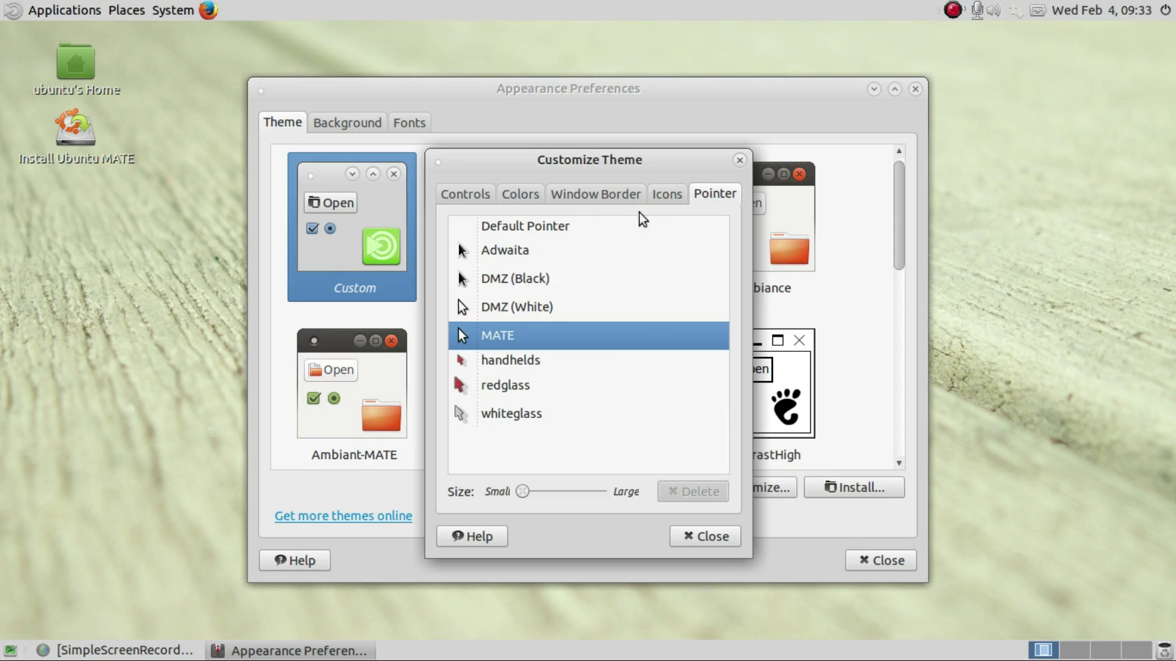
click(471, 194)
click(612, 360)
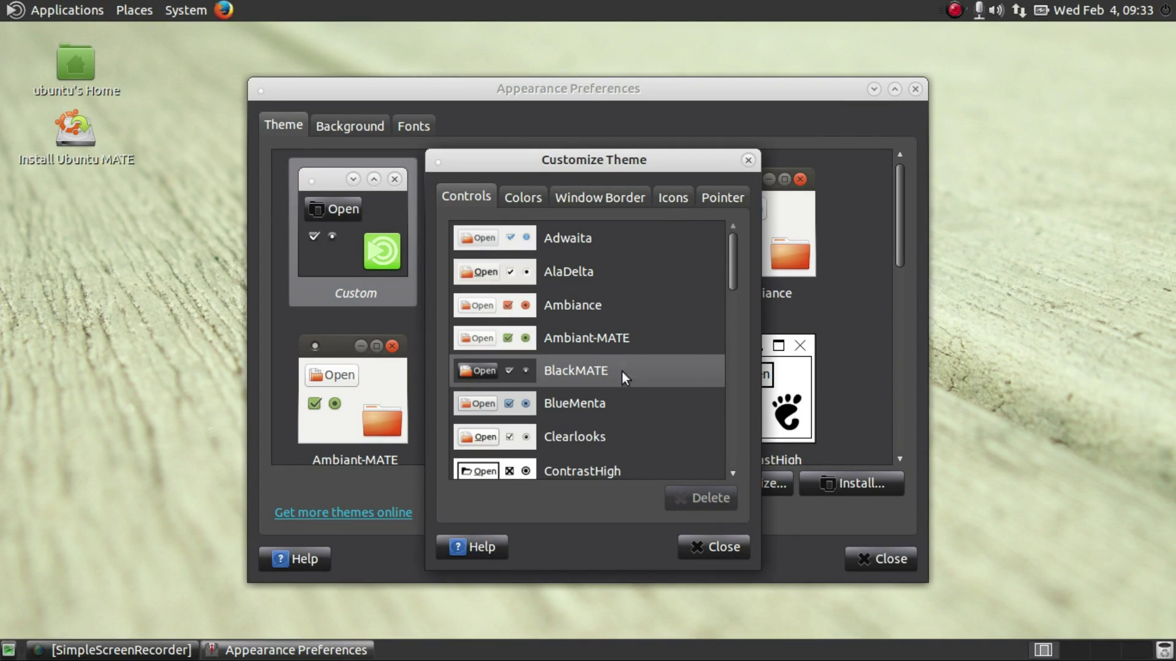
scroll(624, 346, down, 20)
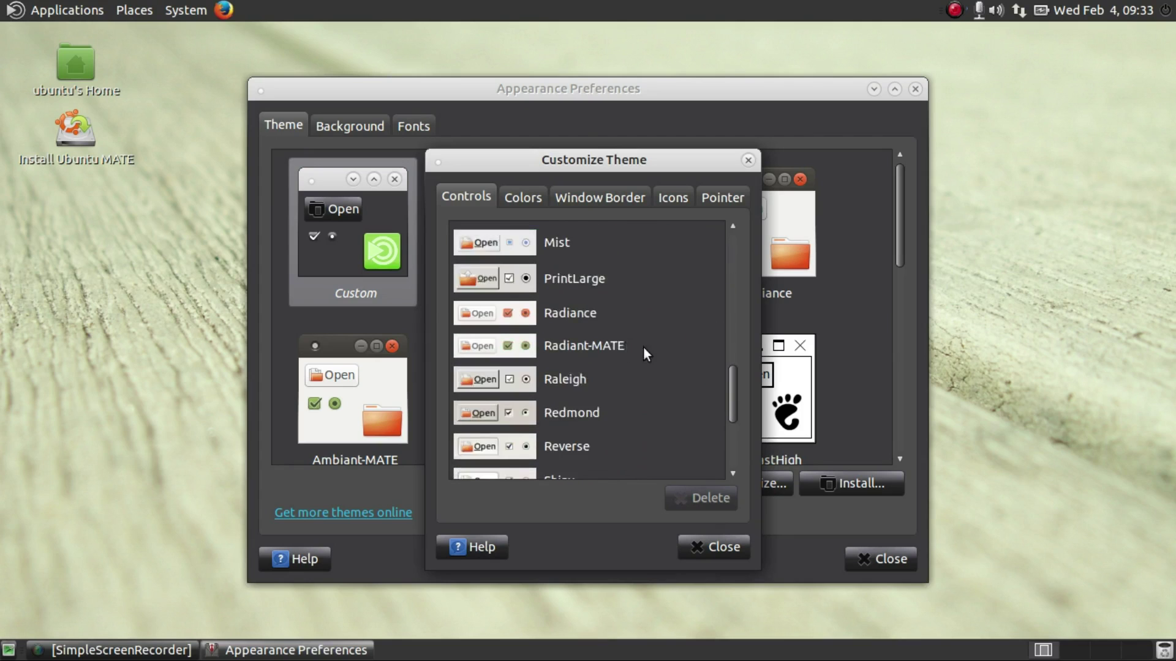
drag(730, 457, 722, 215)
Step: Set the custom theme's window border to Ambiance and close the theme customization
click(527, 196)
click(578, 197)
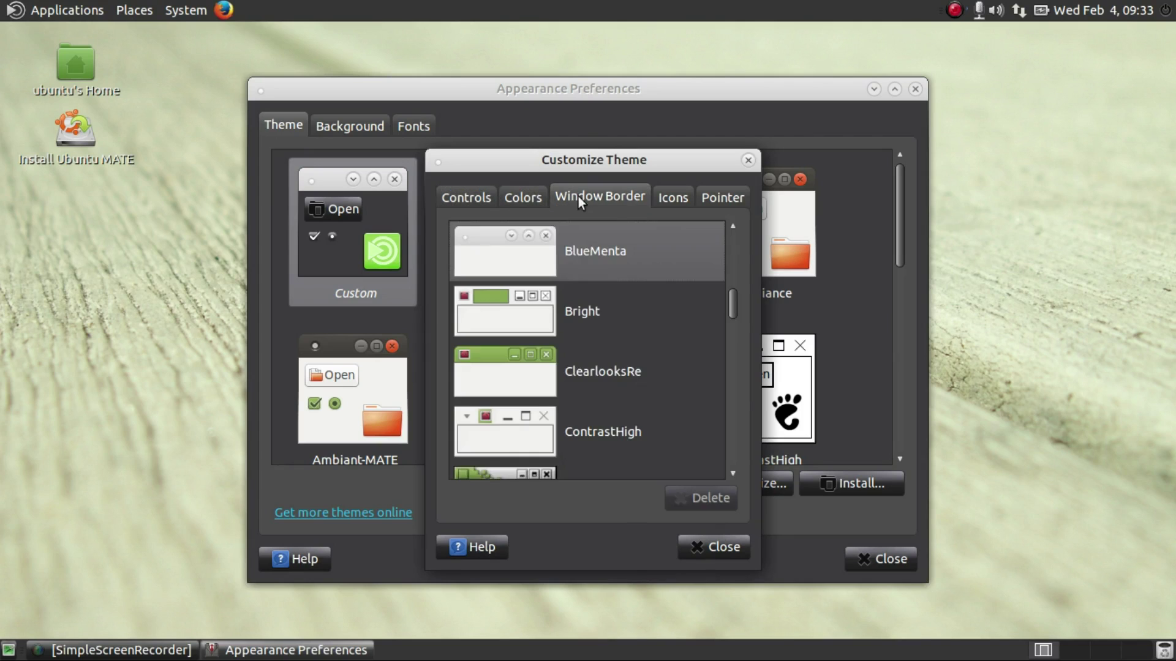
scroll(690, 340, up, 5)
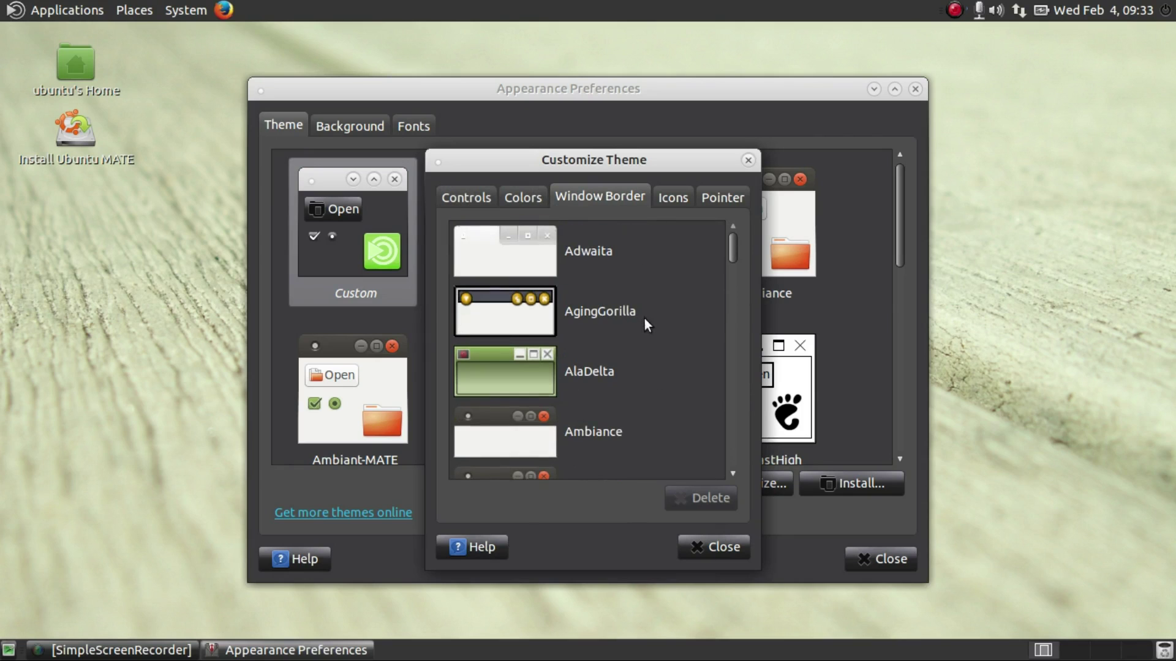
click(615, 423)
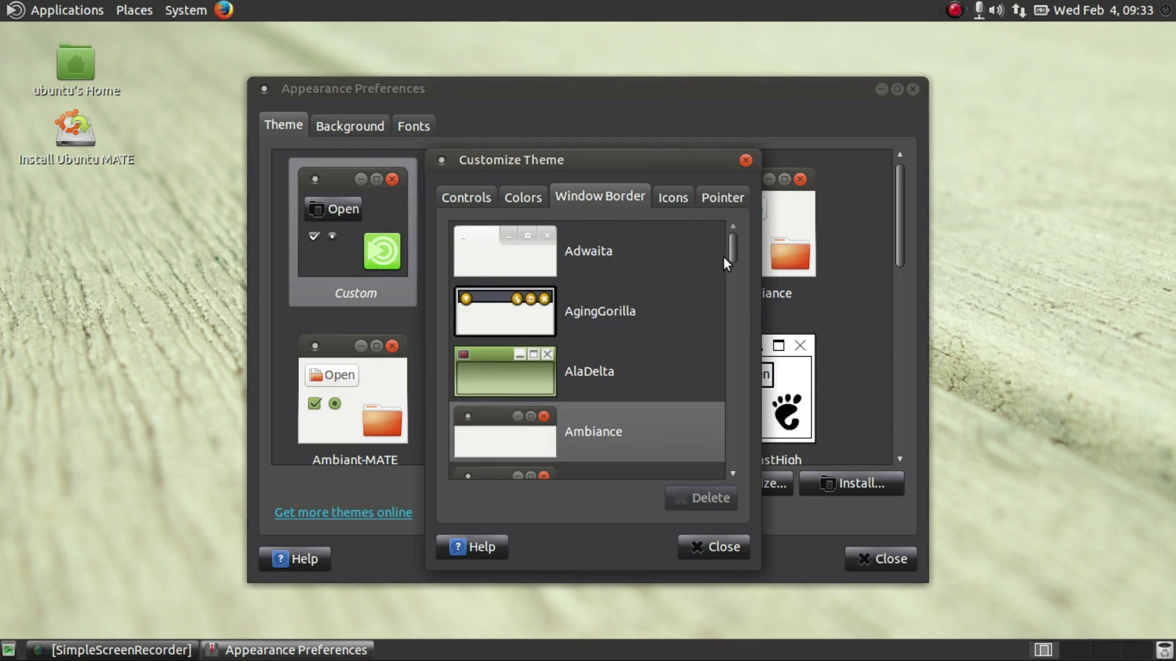
drag(731, 251, 733, 288)
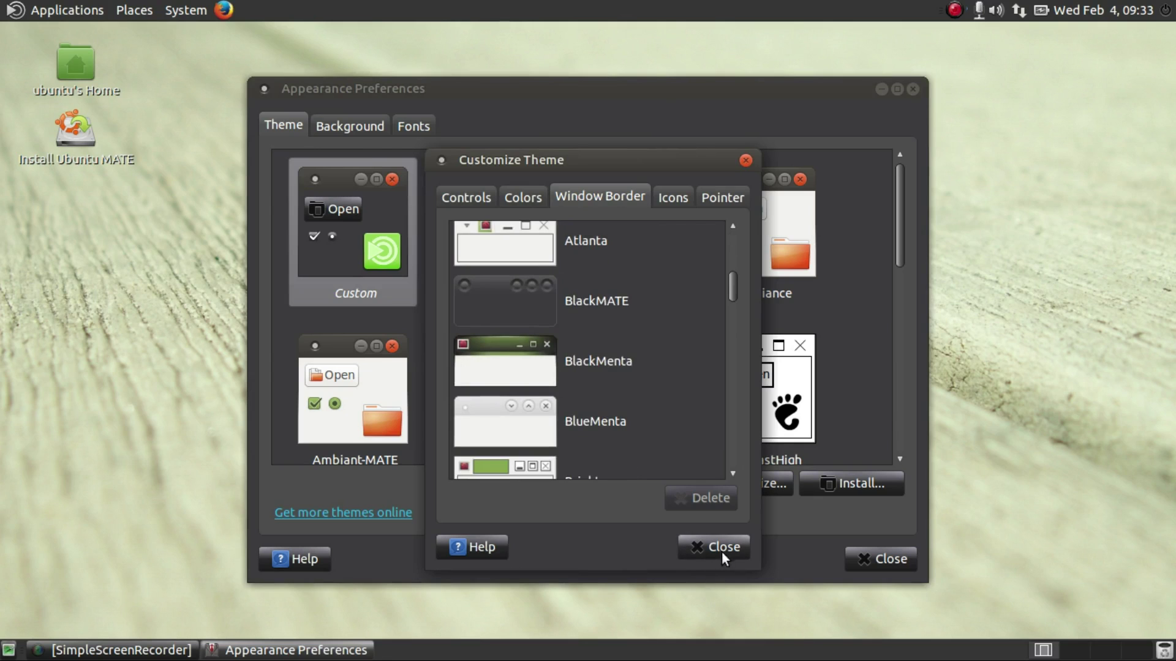
click(721, 549)
Step: Review the desktop background and font settings, and close Appearance Preferences
click(346, 125)
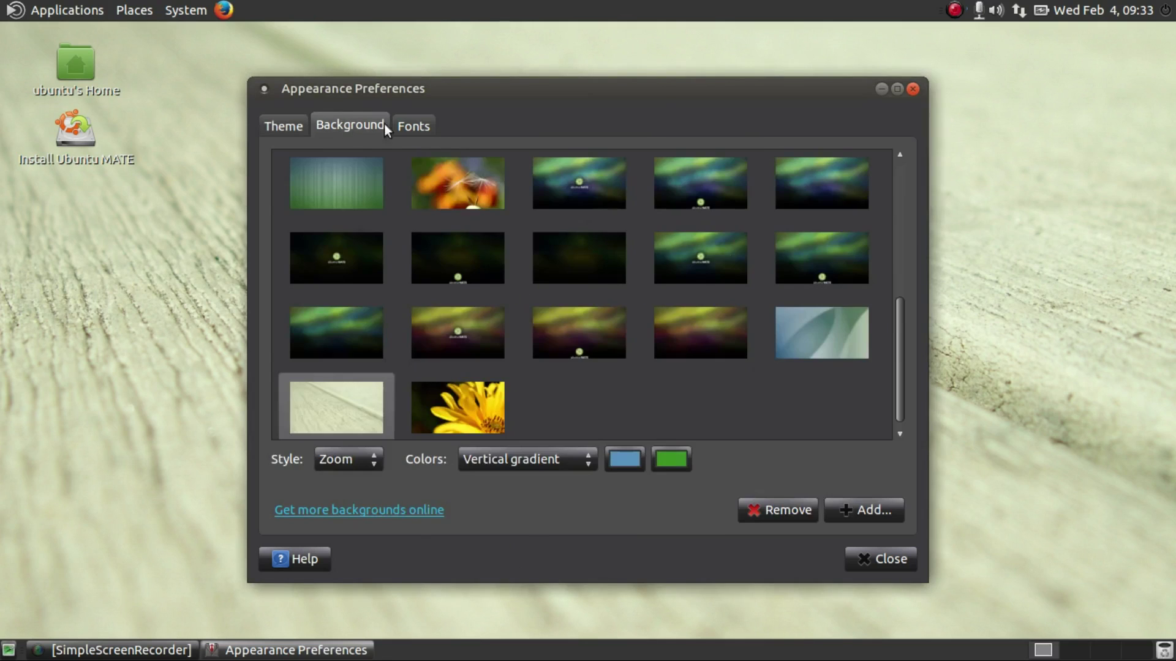
click(405, 126)
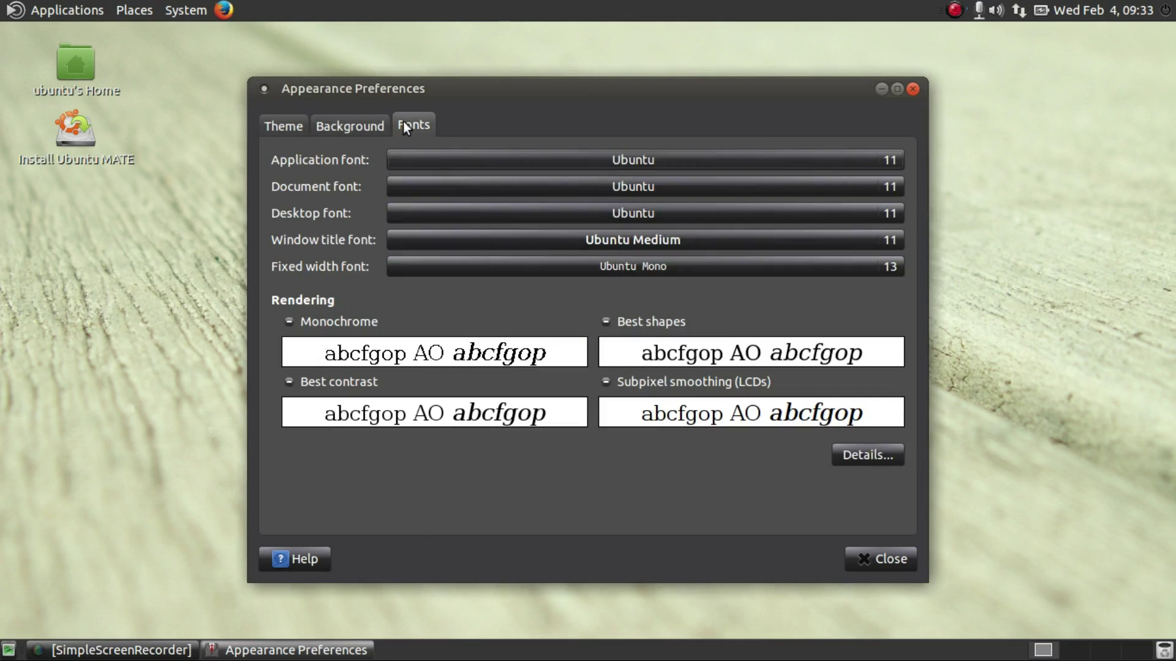
click(865, 559)
Step: Check the SimpleScreenRecorder window briefly, hide it again and open the home folder from the desktop
click(134, 652)
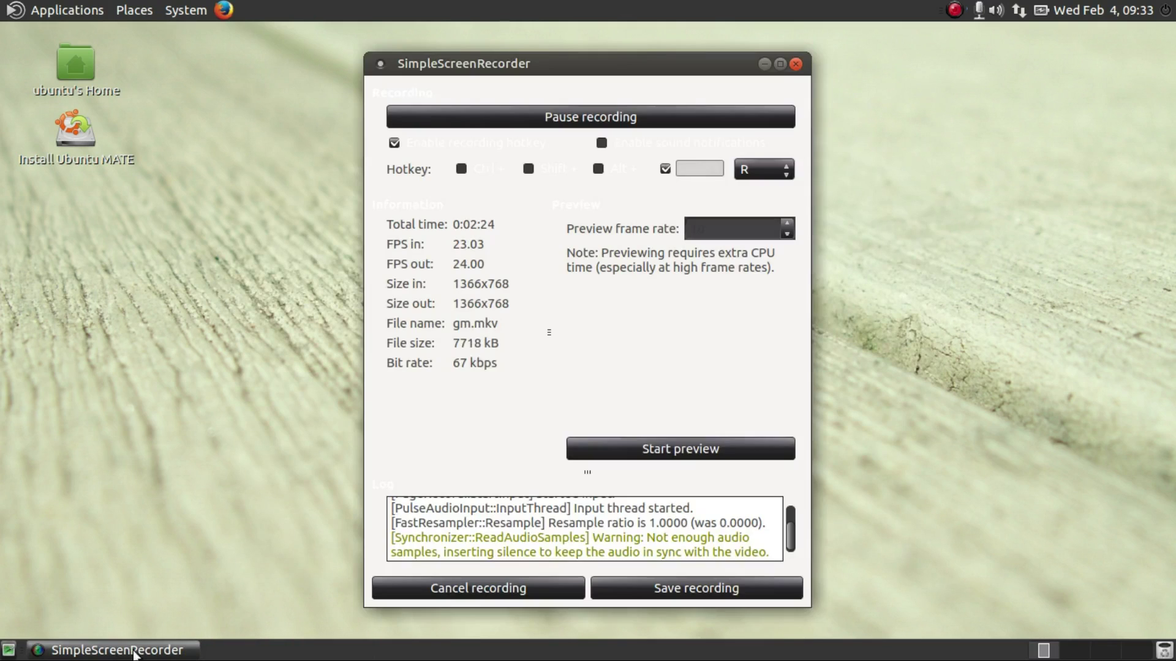
click(134, 652)
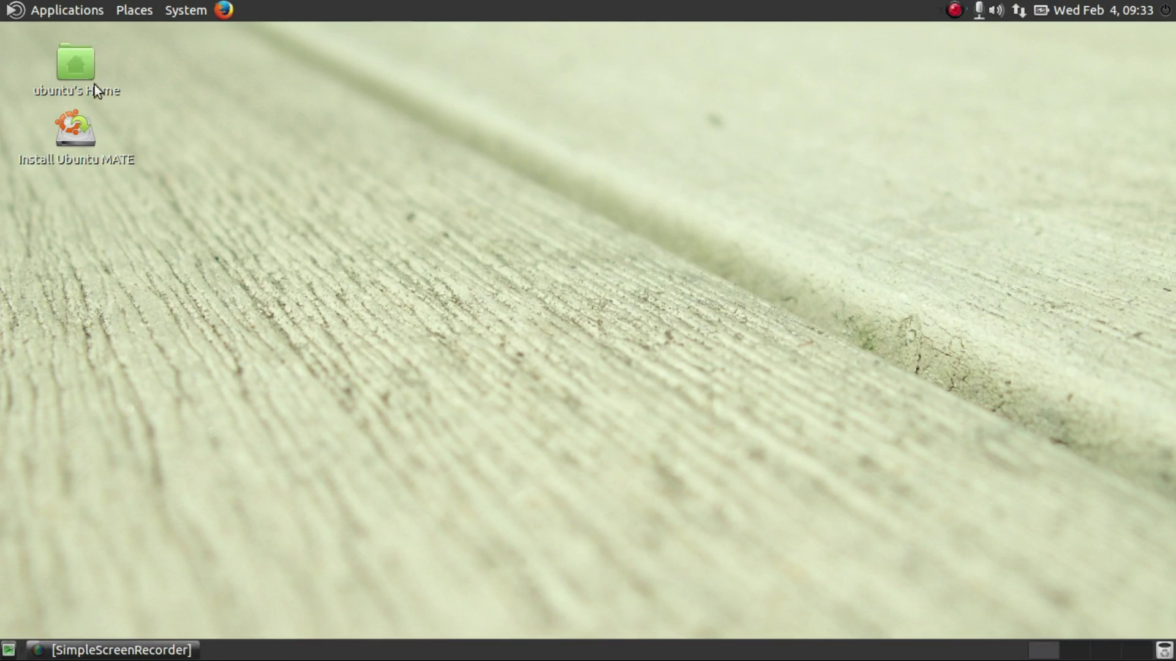
double_click(77, 70)
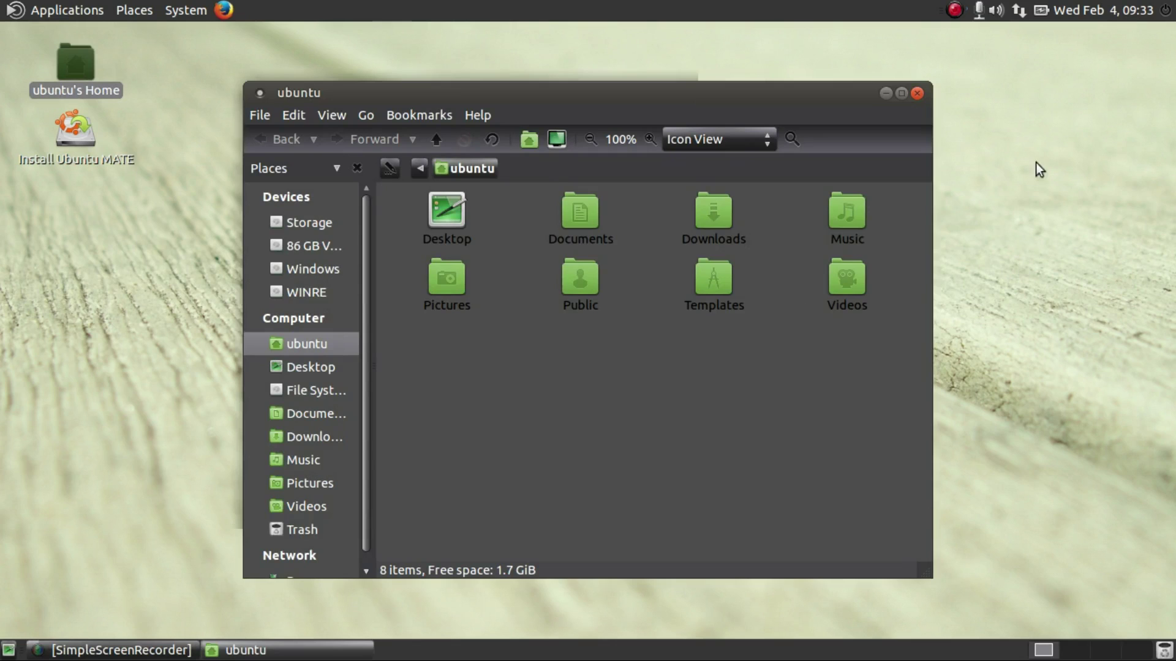
Step: Reopen the desktop appearance settings, apply the Ambiant-MATE theme and close the settings
right_click(1040, 183)
click(958, 376)
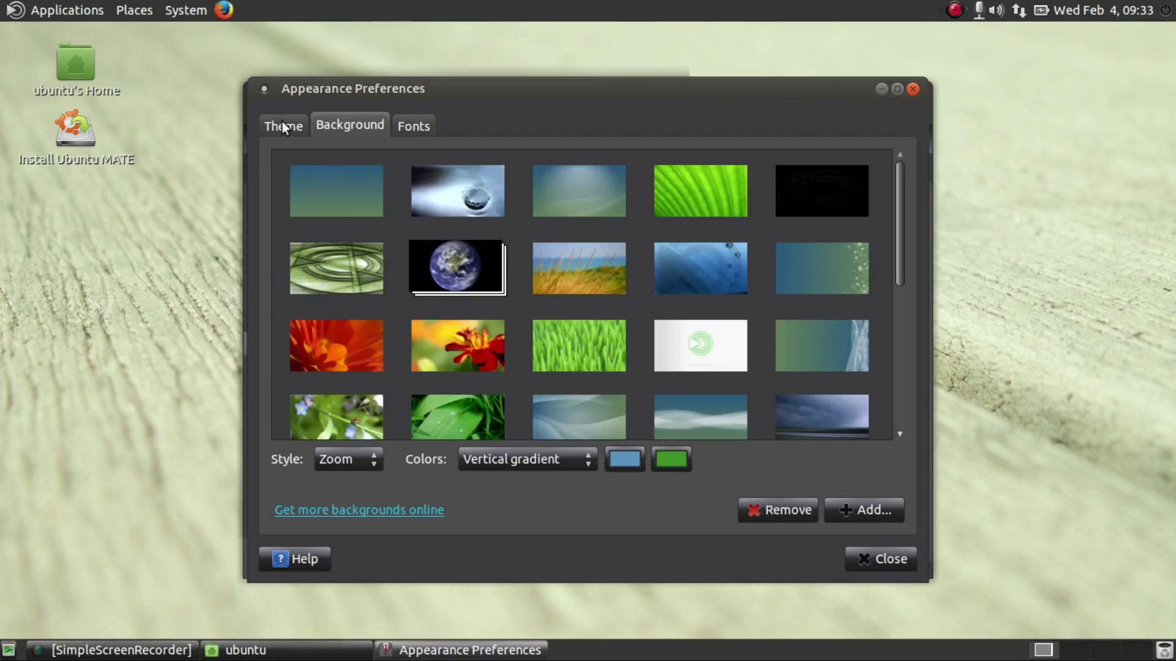
click(281, 125)
click(520, 251)
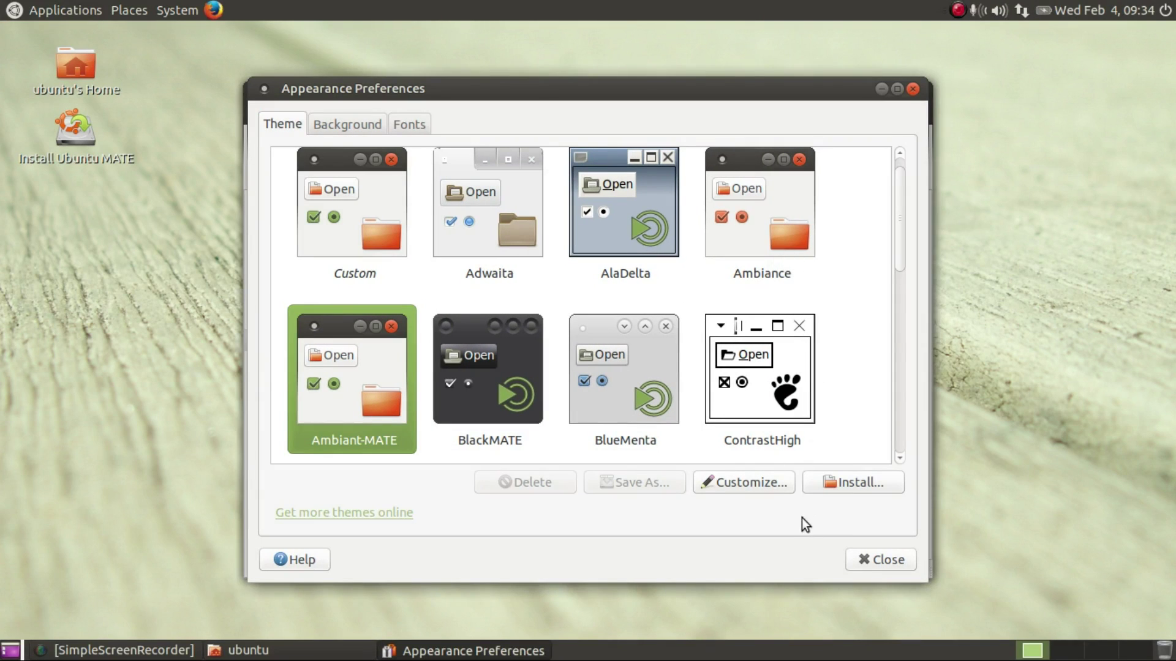
click(858, 551)
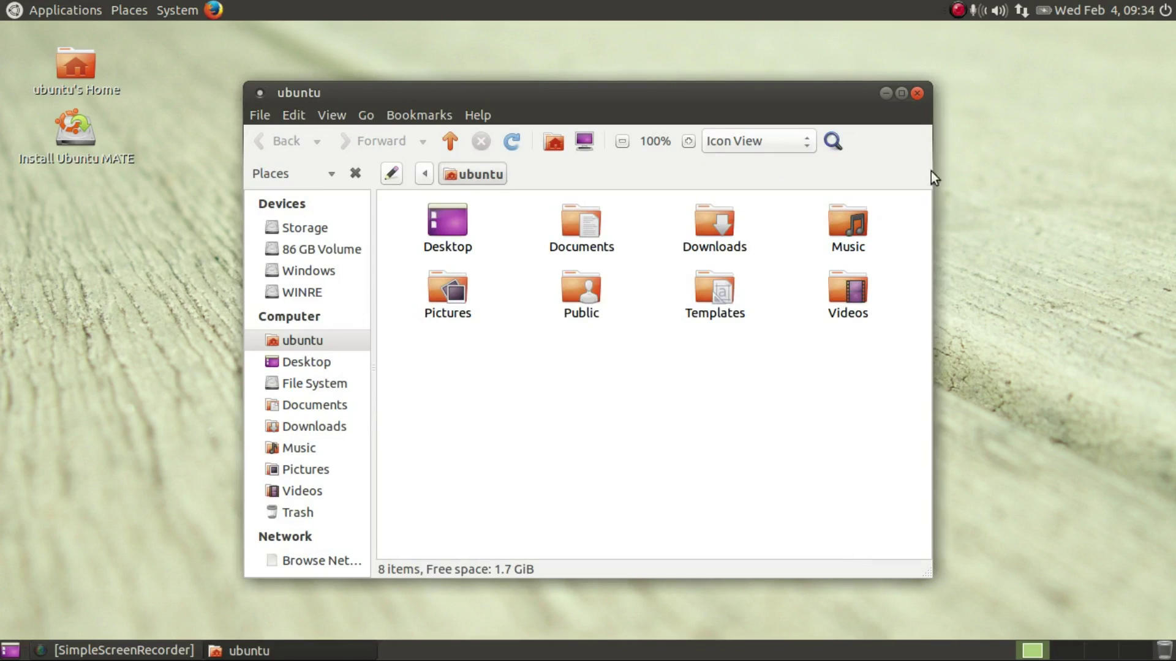
Step: Try the list and compact views on the home folder and return to Icon View
click(789, 145)
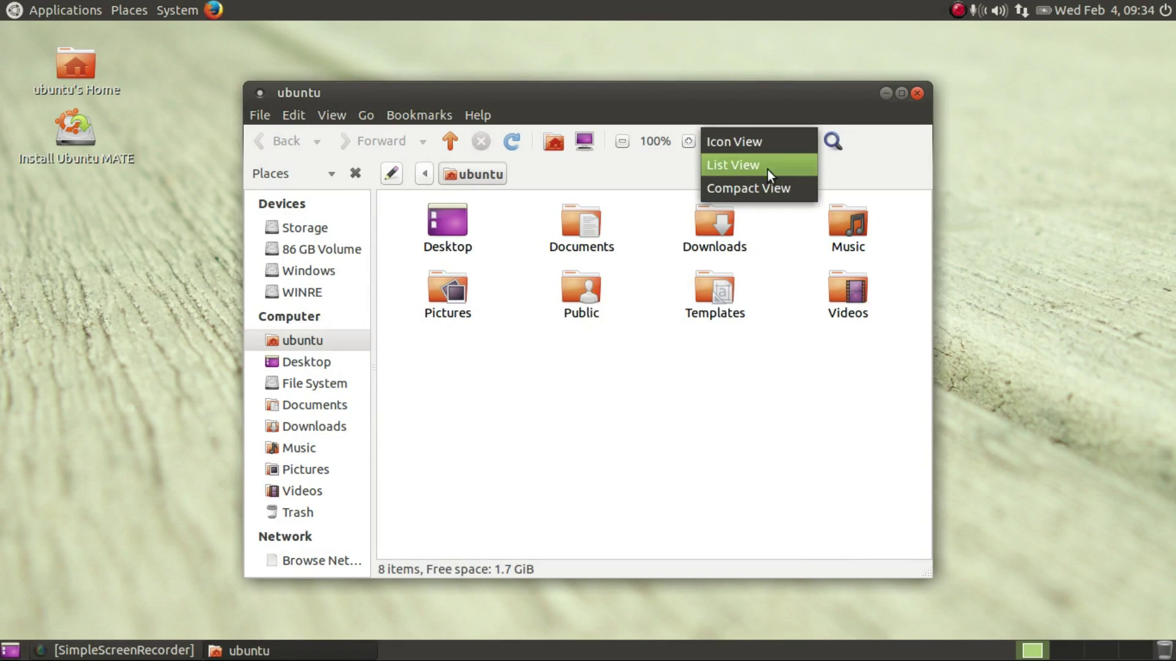
click(768, 168)
click(789, 143)
click(773, 165)
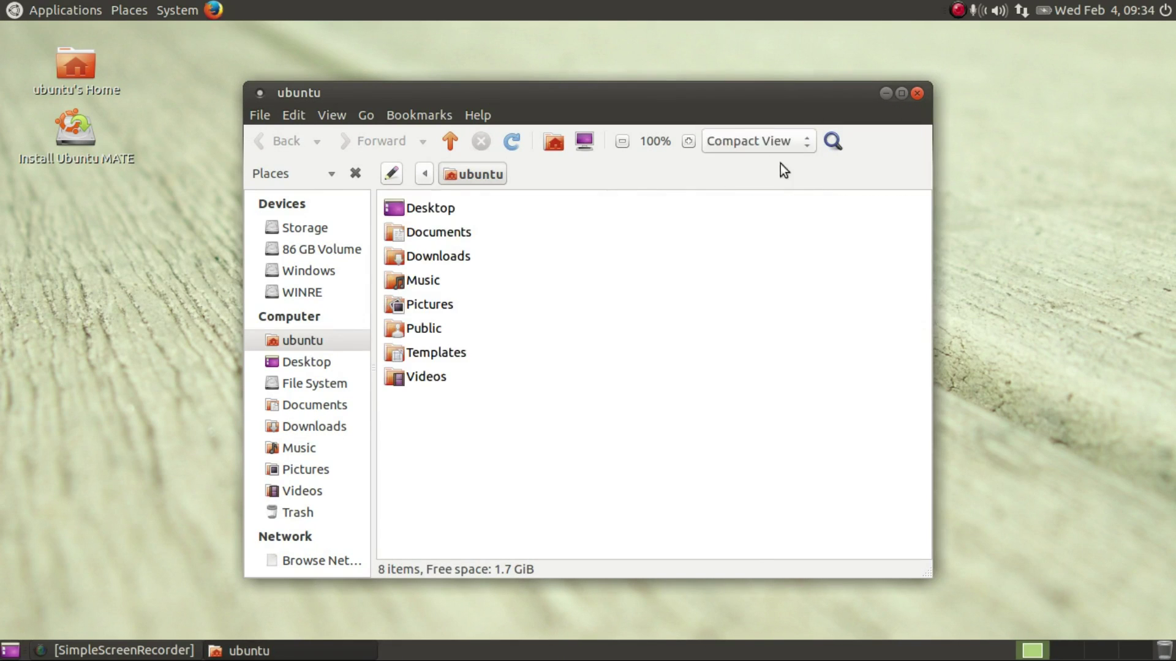
click(789, 141)
click(789, 141)
click(770, 131)
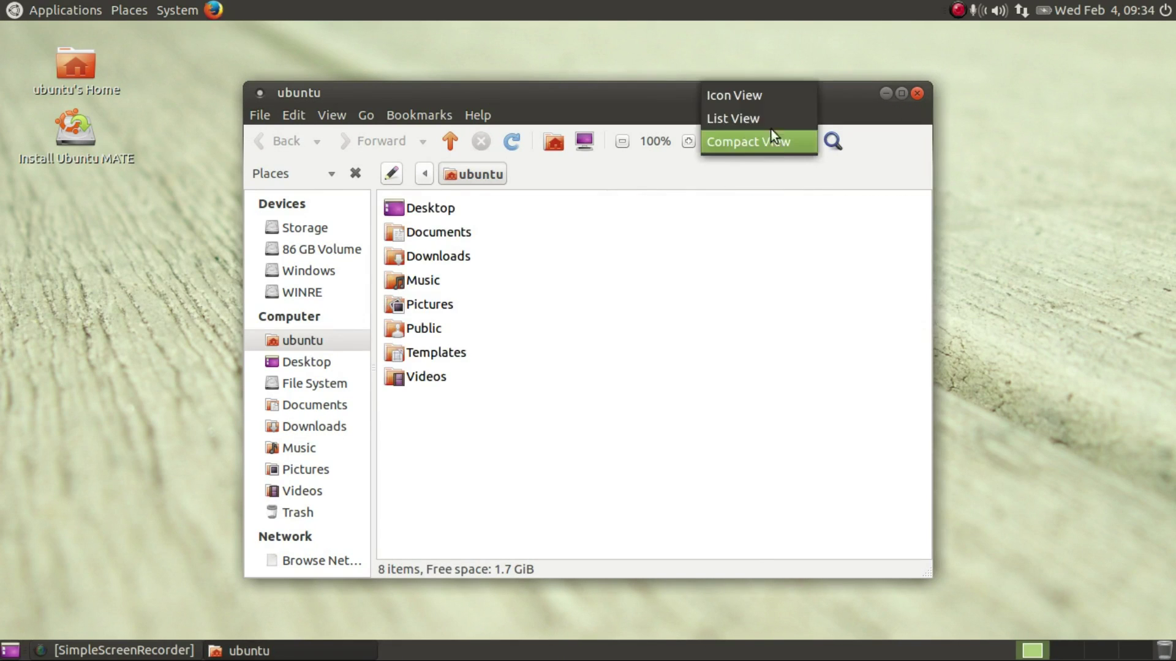
click(774, 93)
Step: Go to the Computer location and zoom its icons in and back to 100%
click(595, 146)
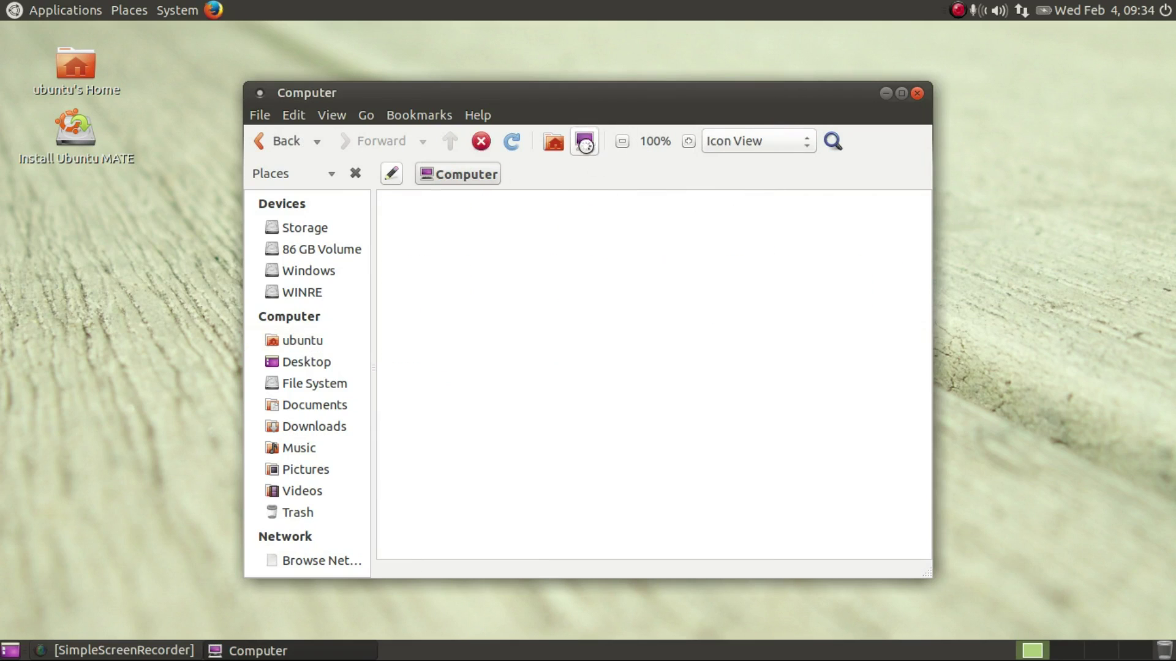
click(688, 141)
click(627, 145)
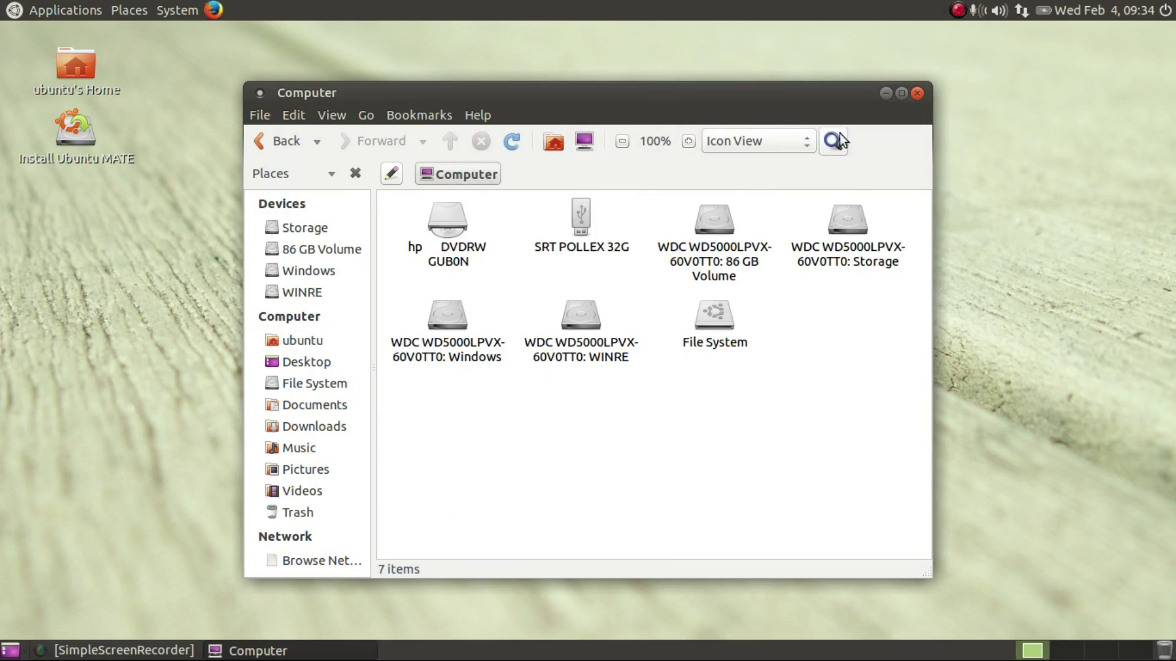
Step: Look through the file manager's available commands and open the File Management Preferences
click(476, 112)
mouse_move(440, 112)
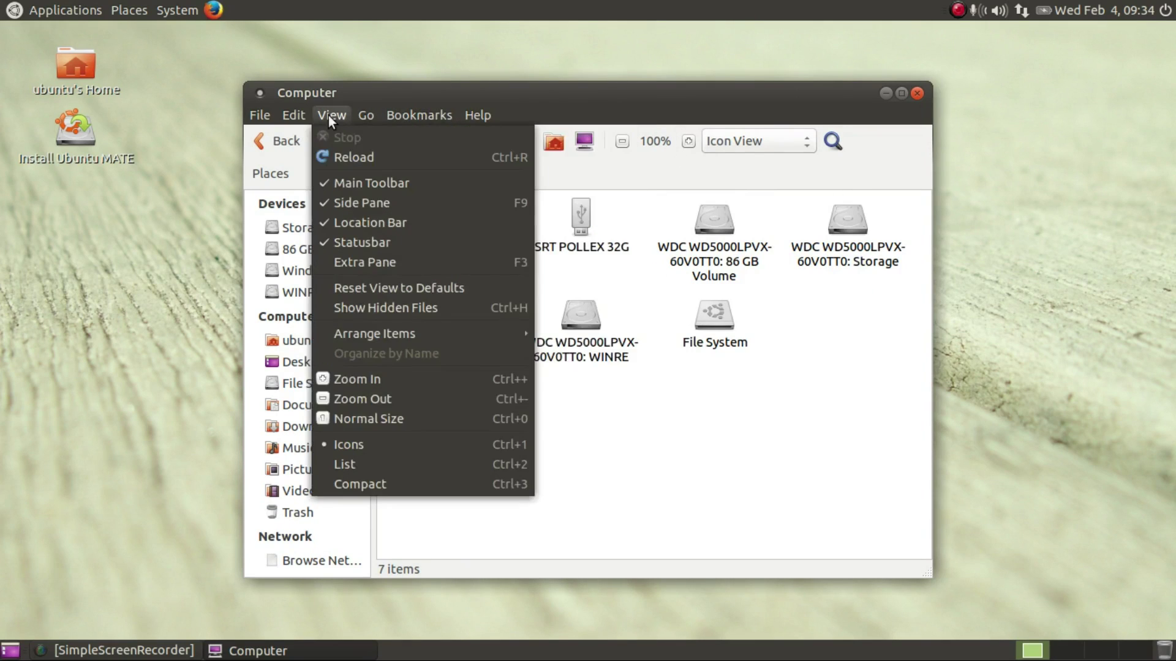
mouse_move(359, 115)
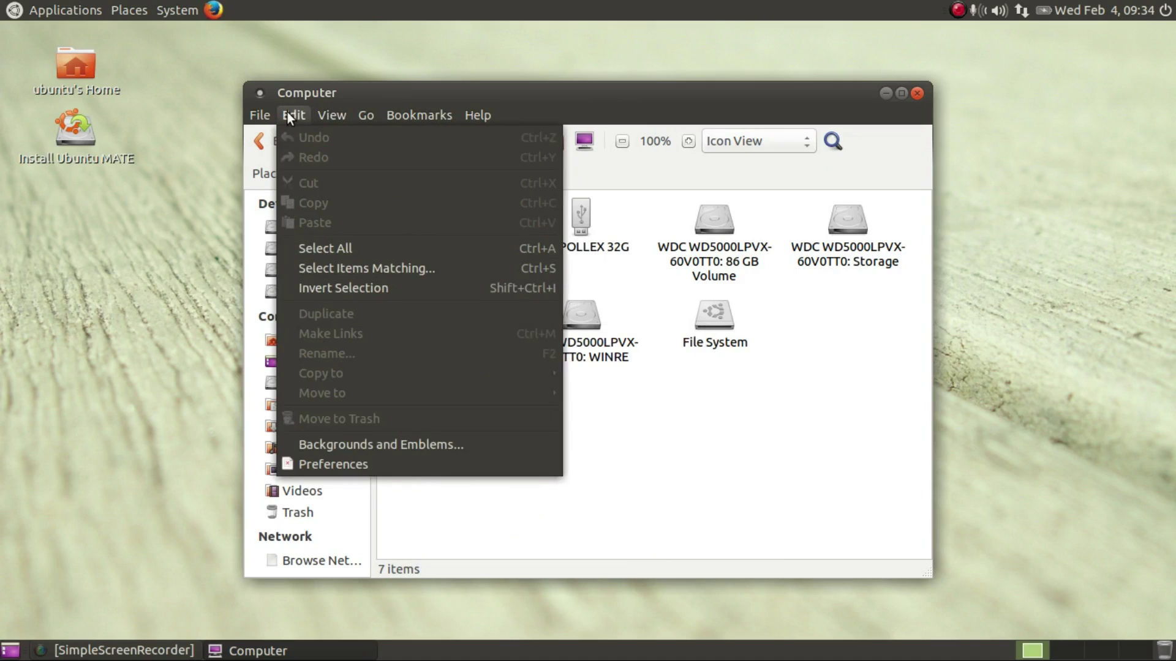
click(383, 465)
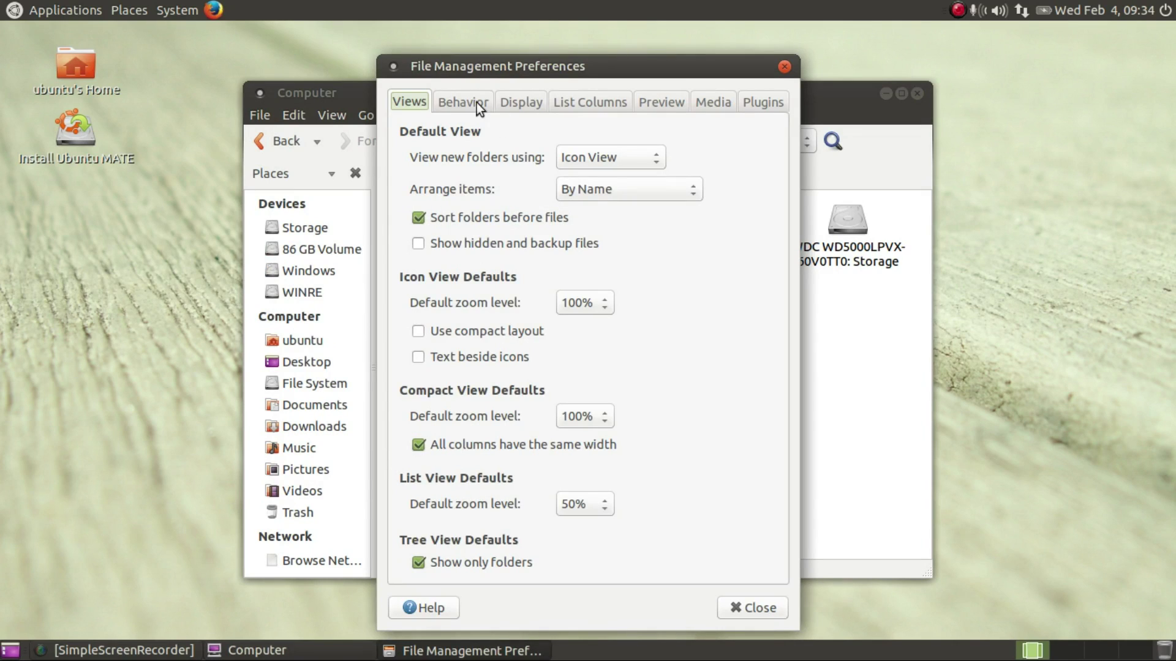
Step: Examine the file manager's behavior, display, list column, preview, media and plugin preferences, and close them
click(476, 102)
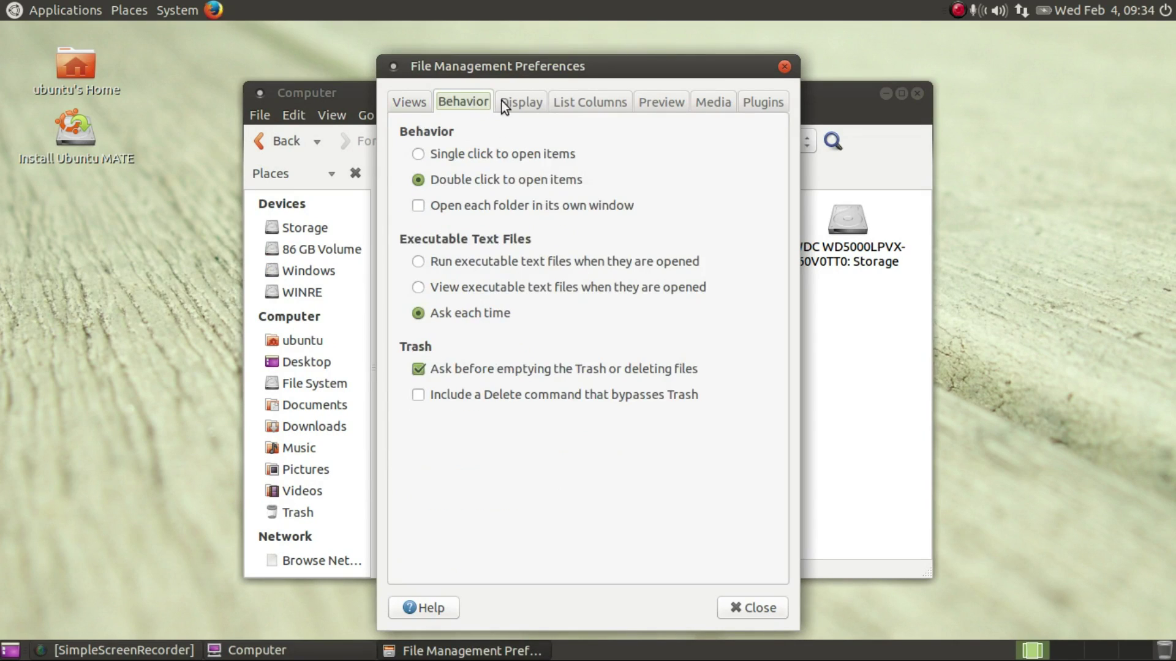
click(497, 264)
click(533, 101)
click(587, 103)
click(671, 101)
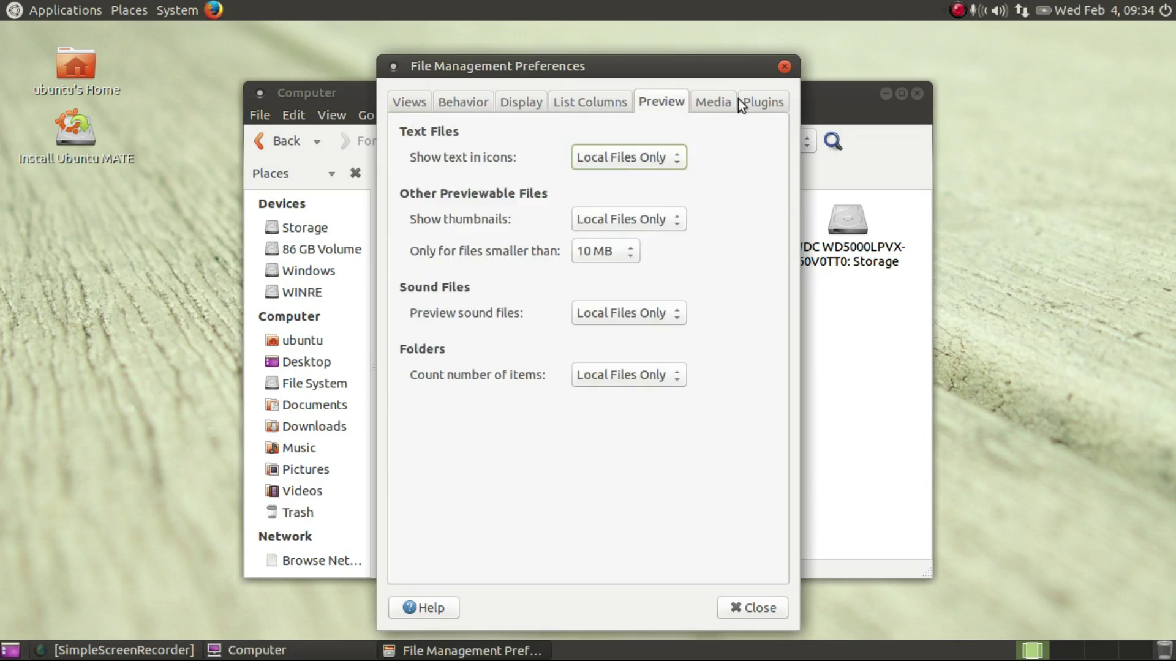
click(740, 100)
click(722, 101)
click(752, 101)
click(702, 104)
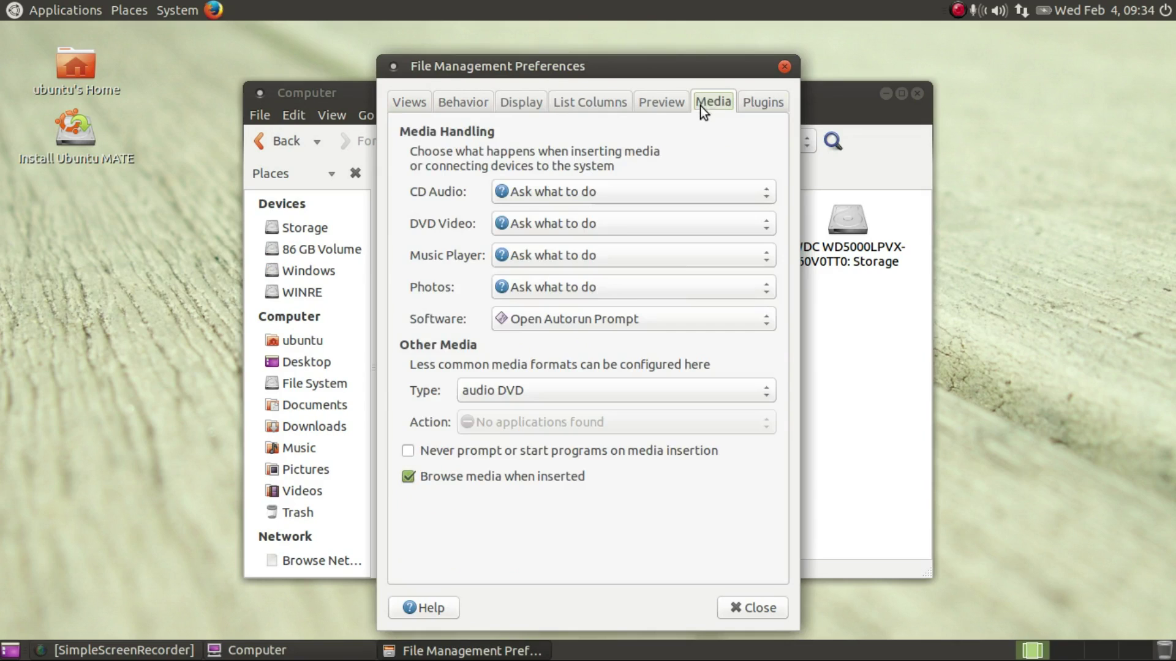
click(748, 612)
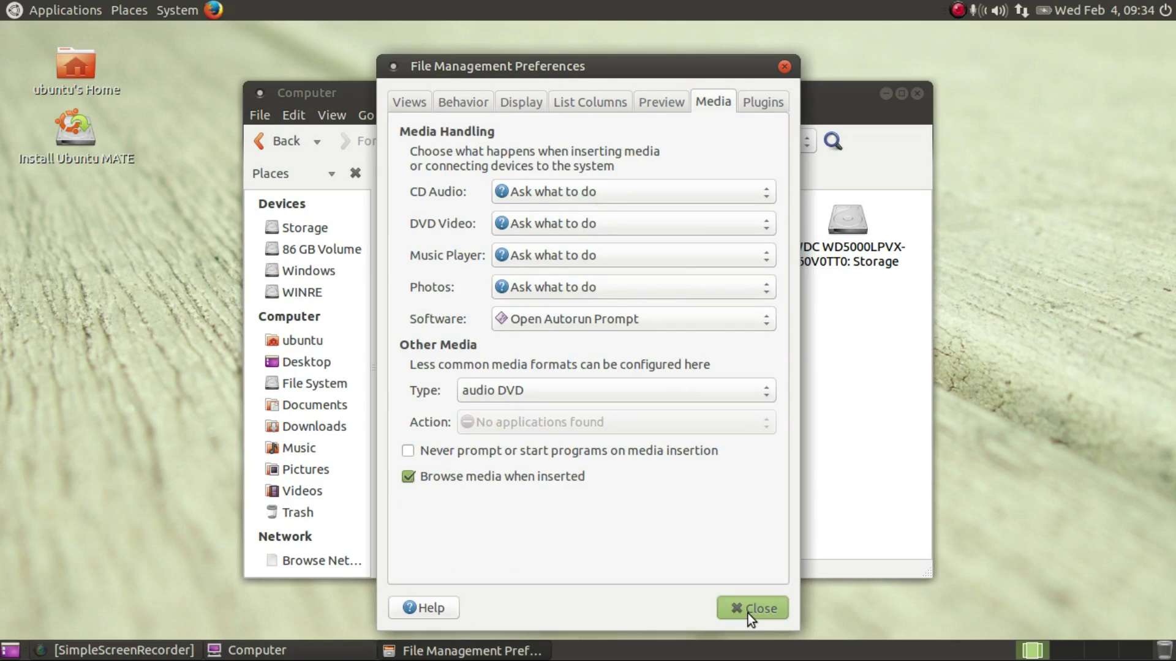
Step: Close the Computer window, then briefly show the SimpleScreenRecorder window and minimize it again
click(917, 94)
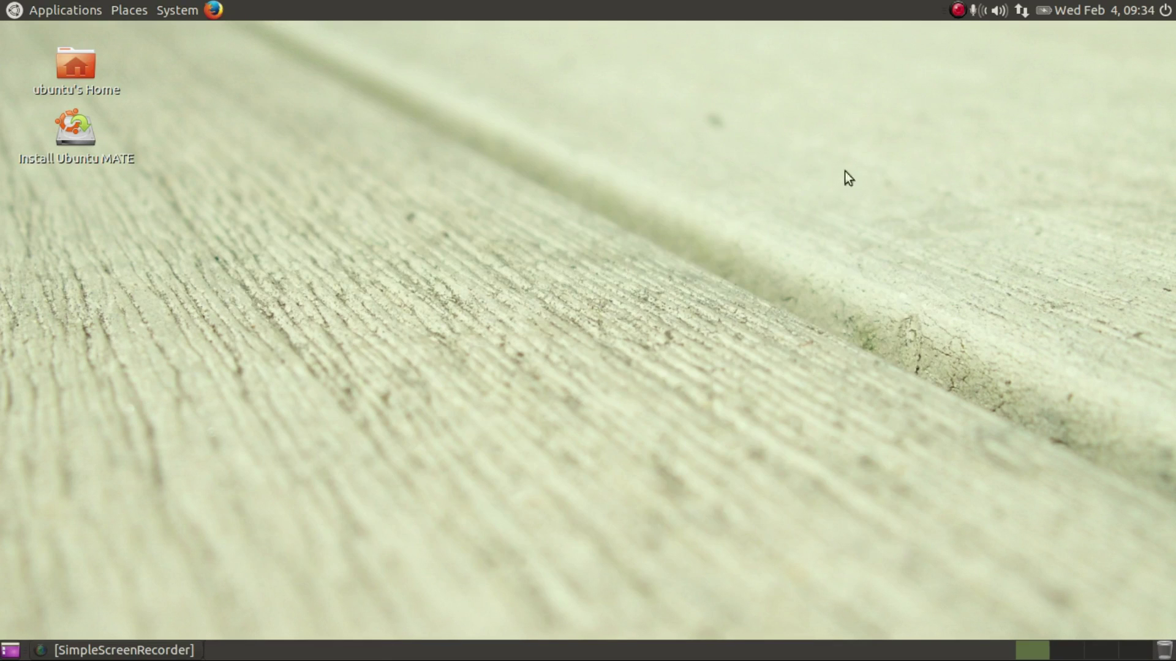
click(123, 650)
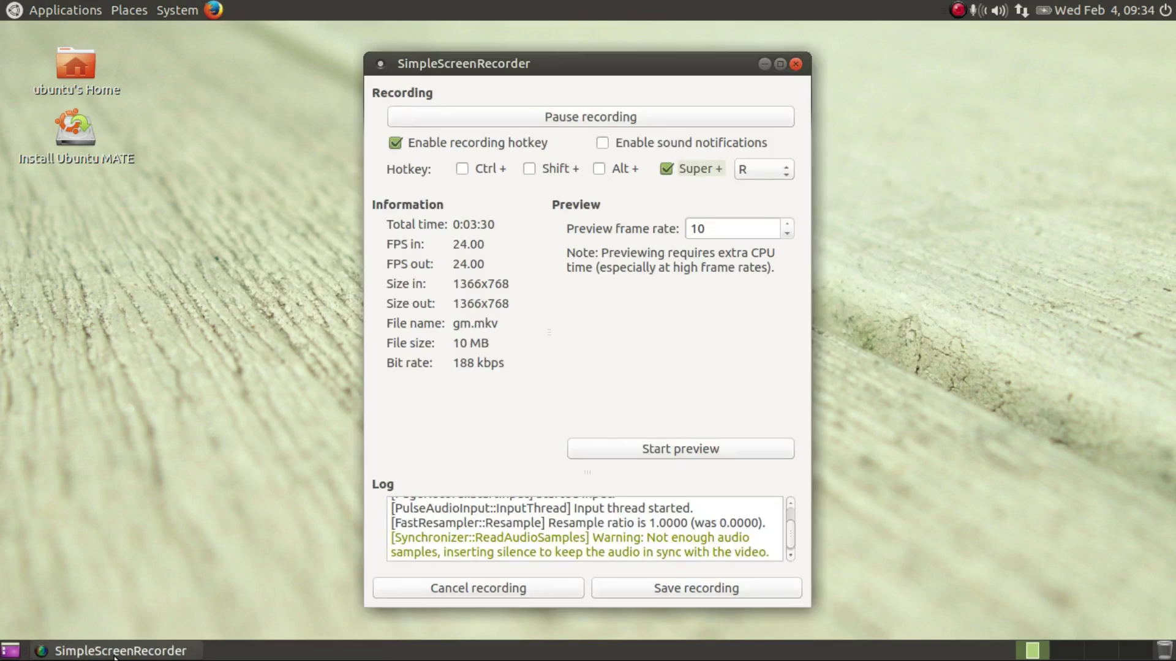
click(123, 651)
Step: Open the Window Preferences and examine the compositing options and the titlebar double-click actions, keeping Maximize
click(140, 11)
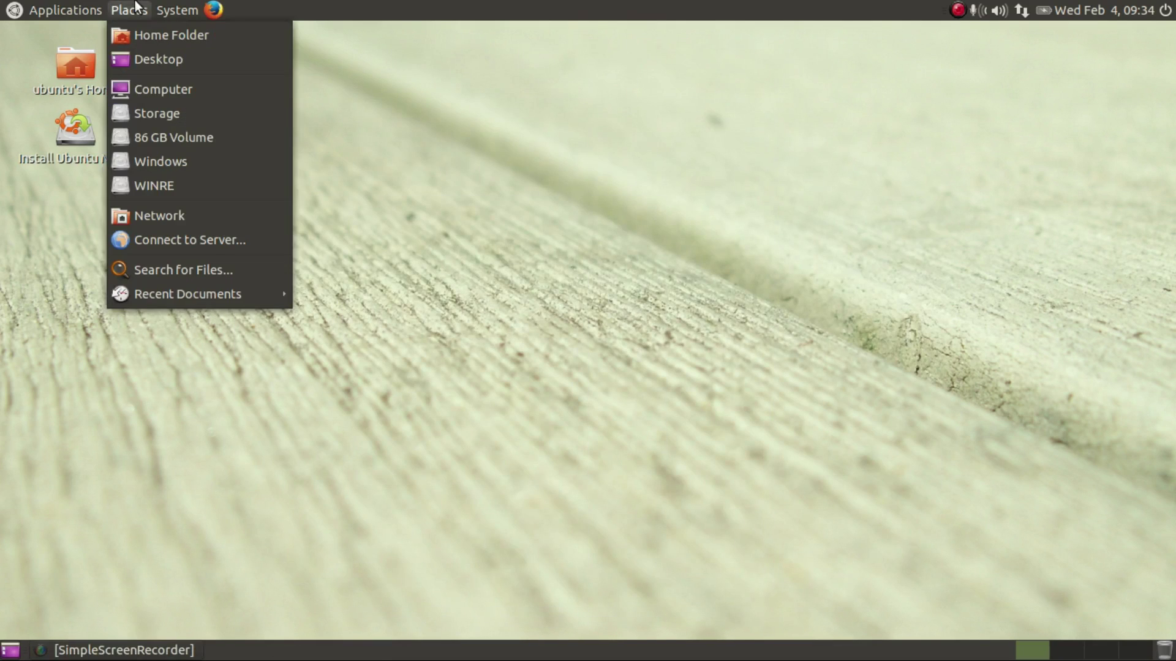
mouse_move(177, 10)
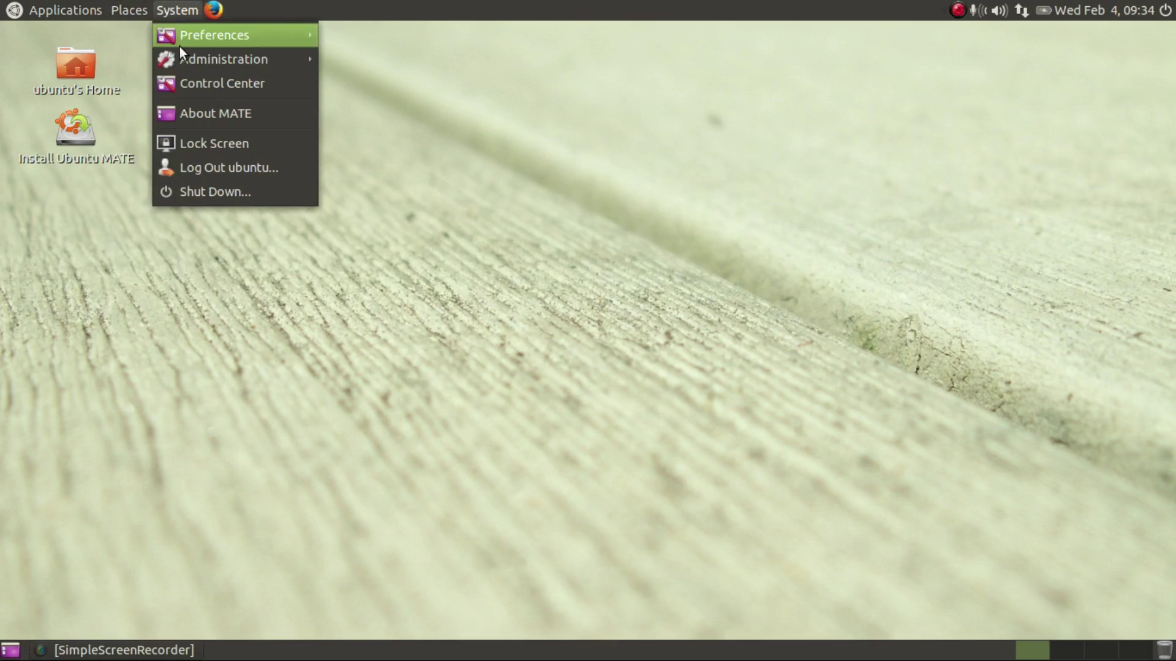
mouse_move(189, 35)
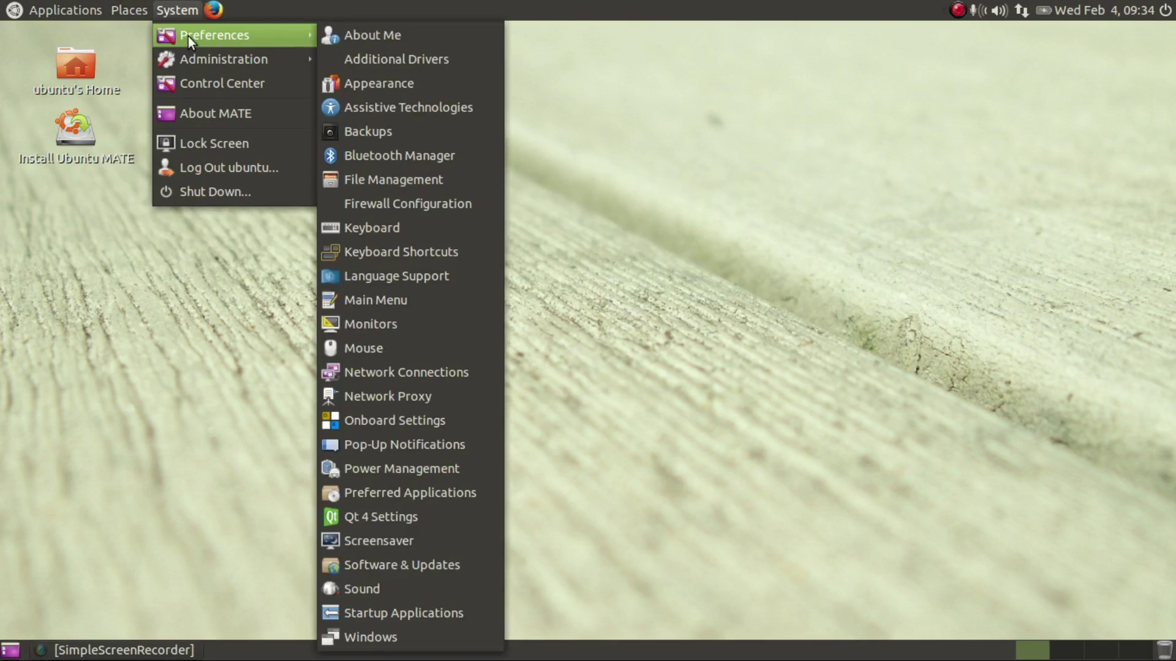
click(417, 637)
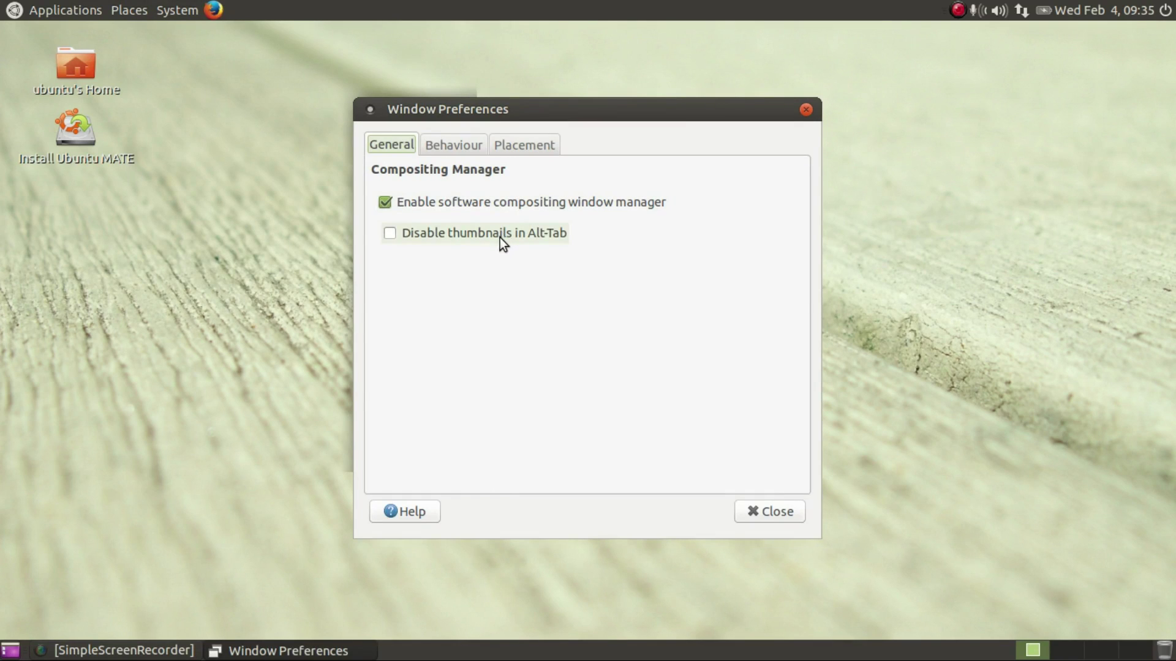
click(465, 141)
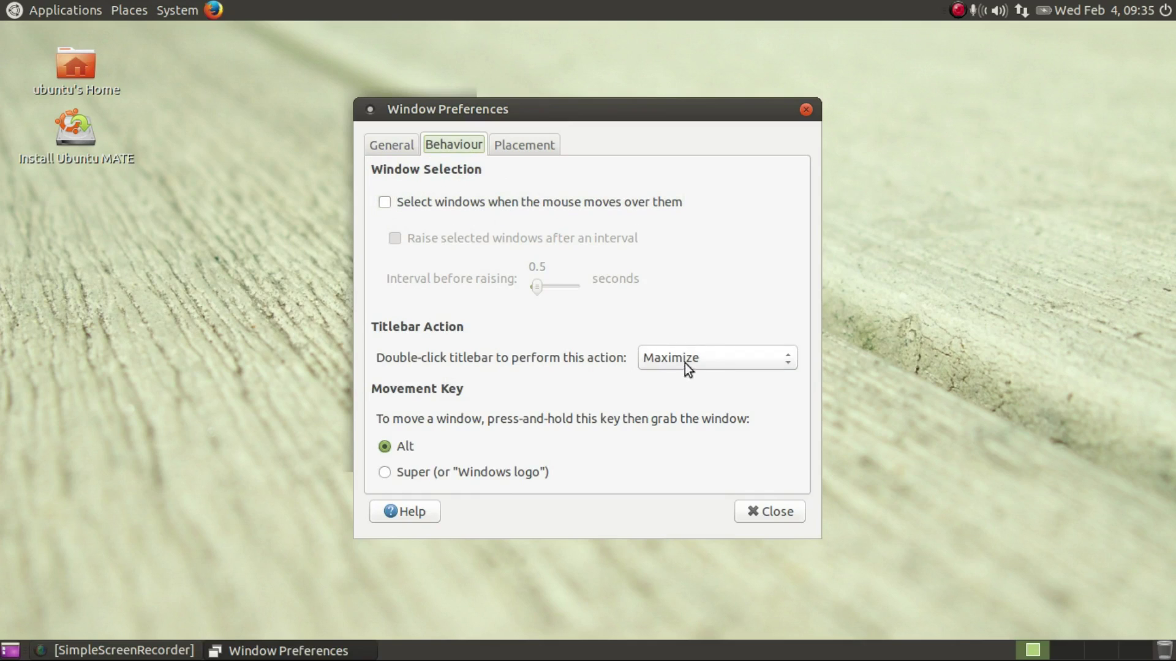
click(701, 360)
click(711, 358)
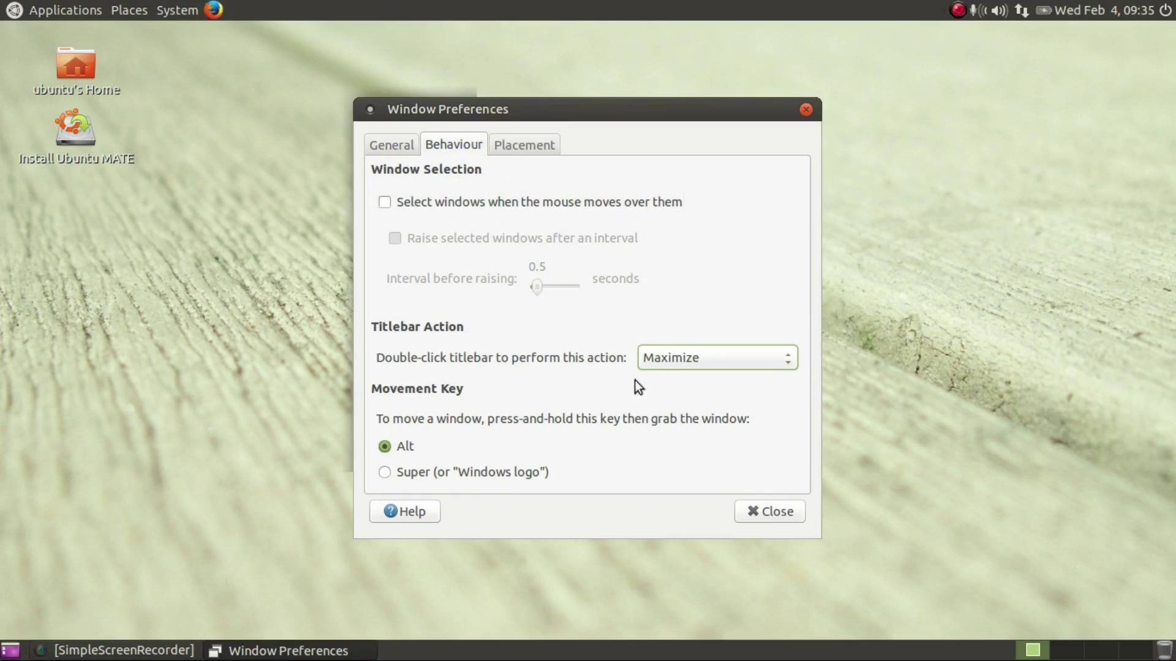
Step: Set the window movement key to Super, check the placement options and close the Window Preferences
click(490, 472)
click(528, 146)
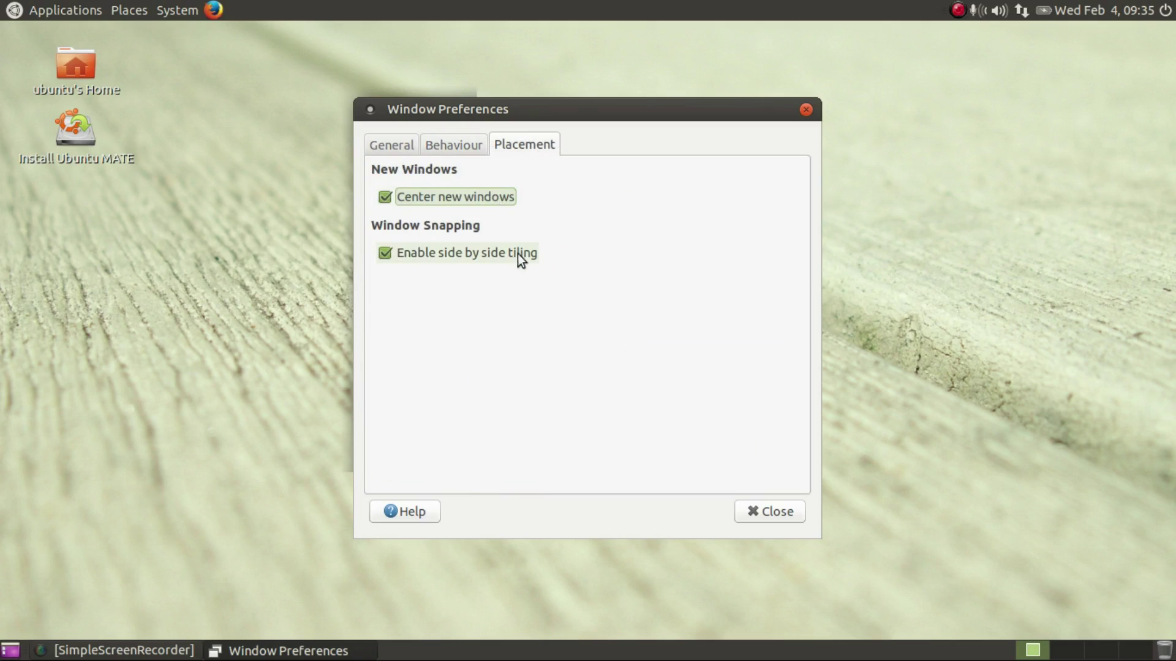
click(759, 513)
Step: In the Startup Applications Preferences, enable automatically remembering running applications when logging out, and close the dialog
click(169, 11)
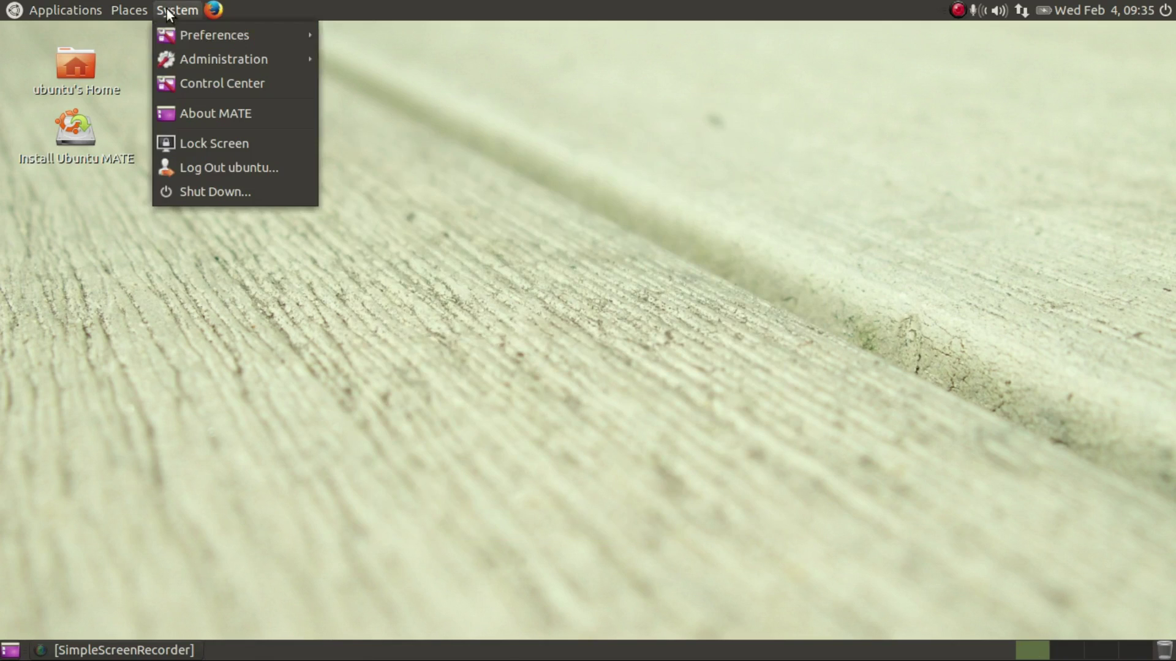
mouse_move(172, 36)
click(465, 619)
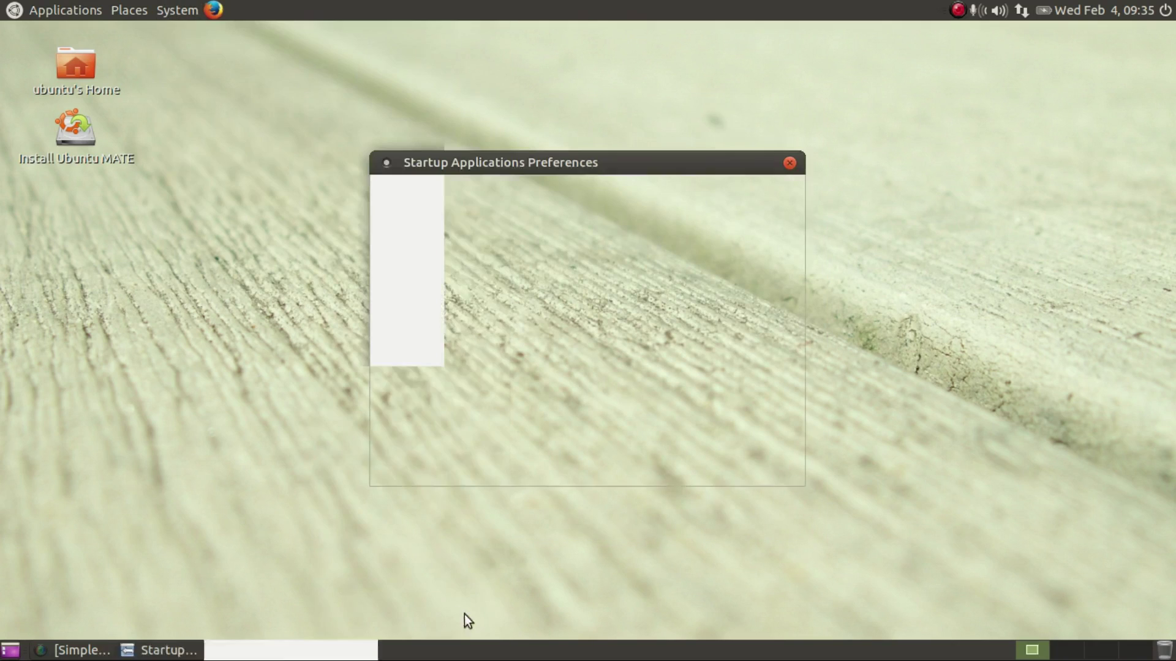
click(525, 201)
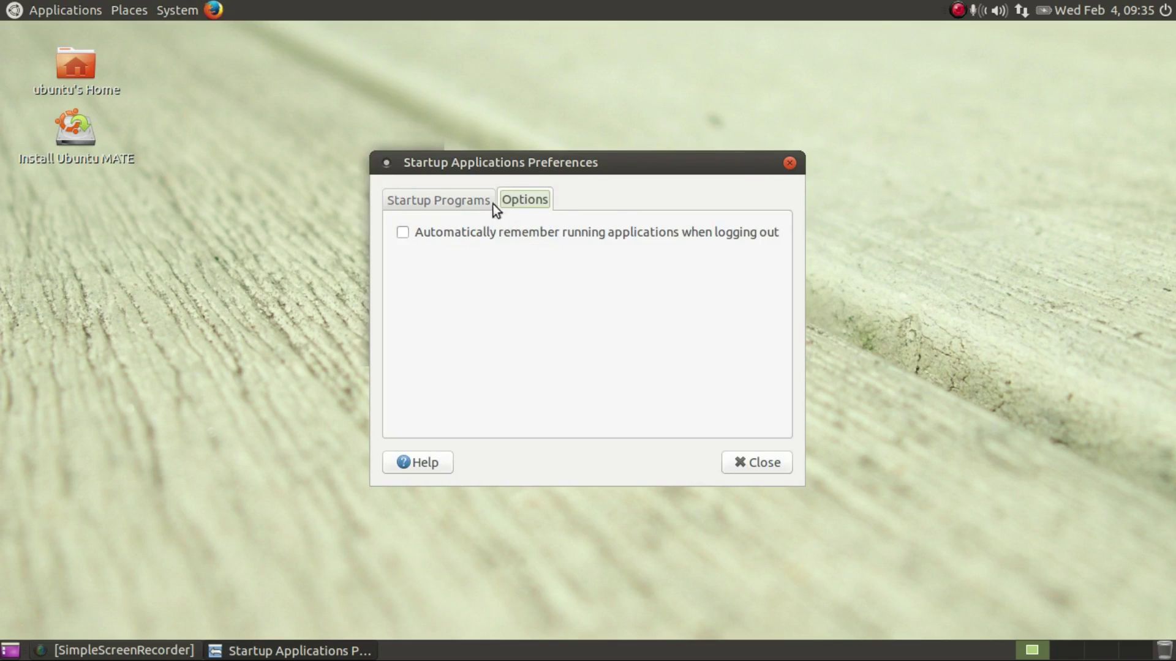
click(474, 203)
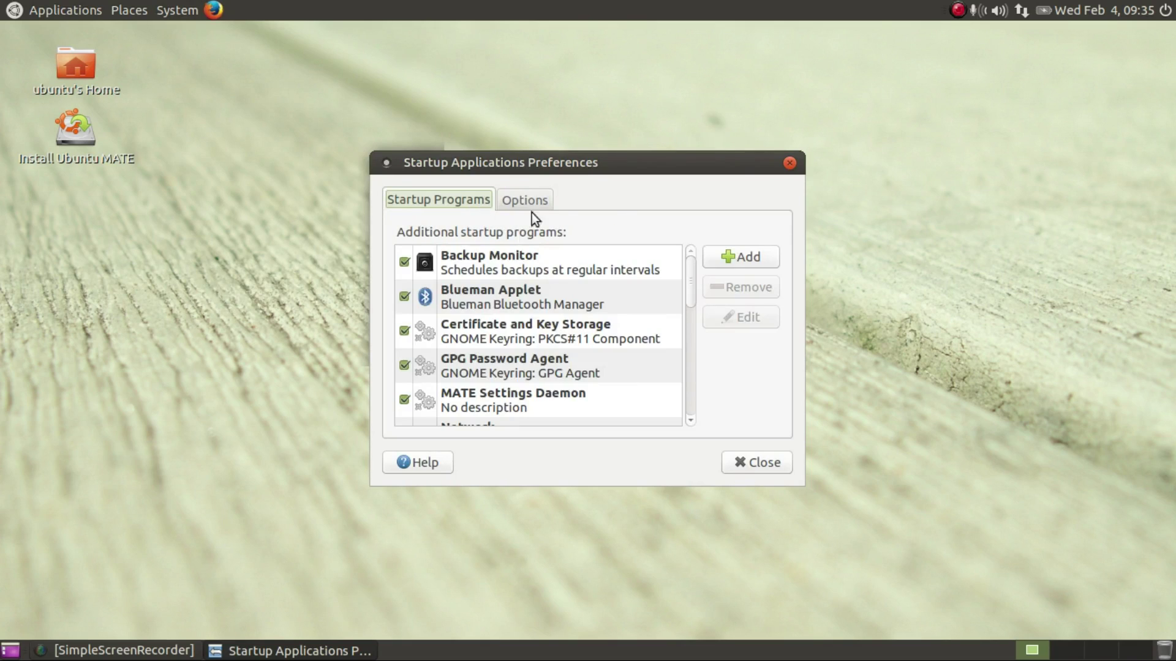
click(515, 200)
click(498, 238)
click(756, 463)
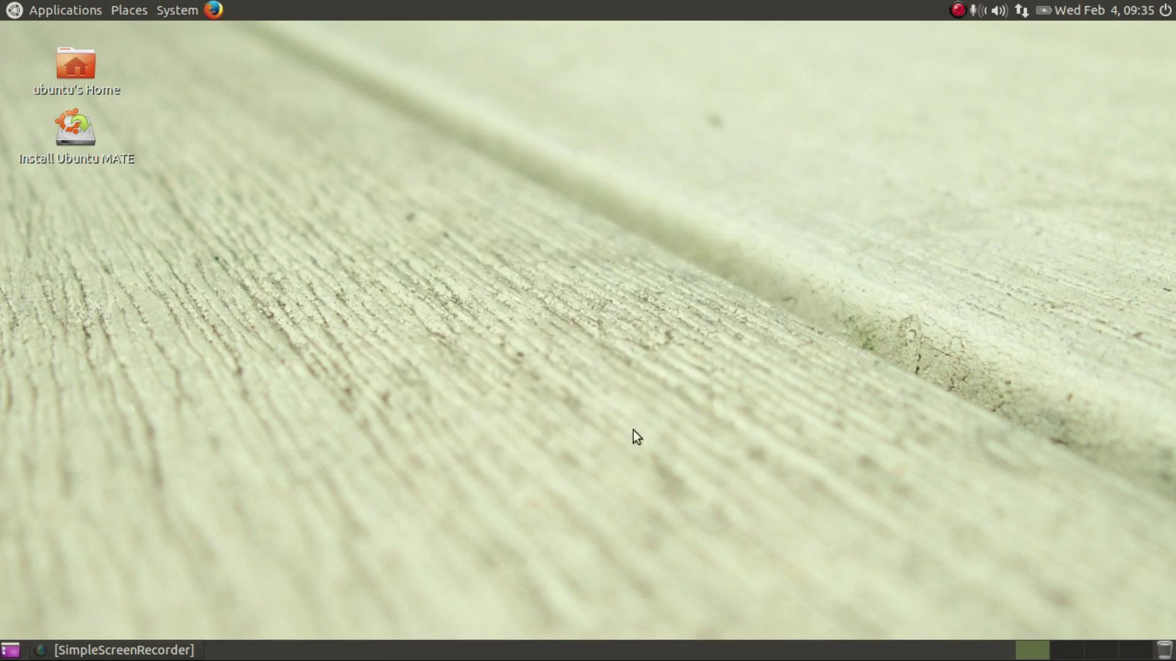
Step: Open the Sound Preferences and raise the alert volume to its maximum
click(177, 10)
mouse_move(195, 35)
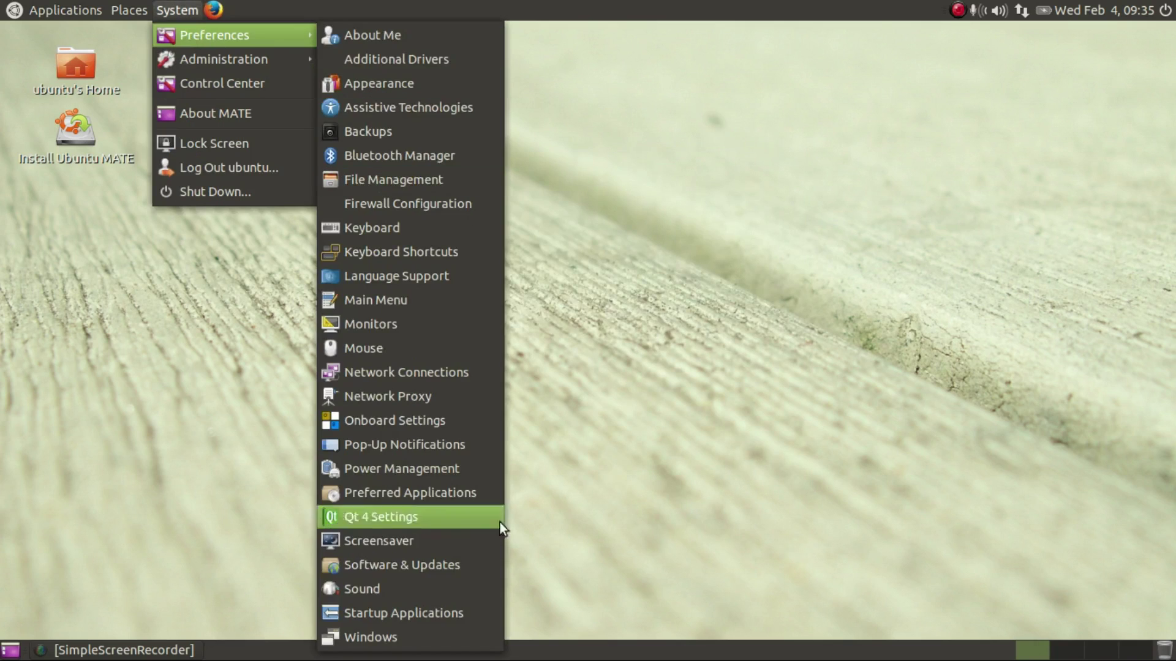
click(453, 589)
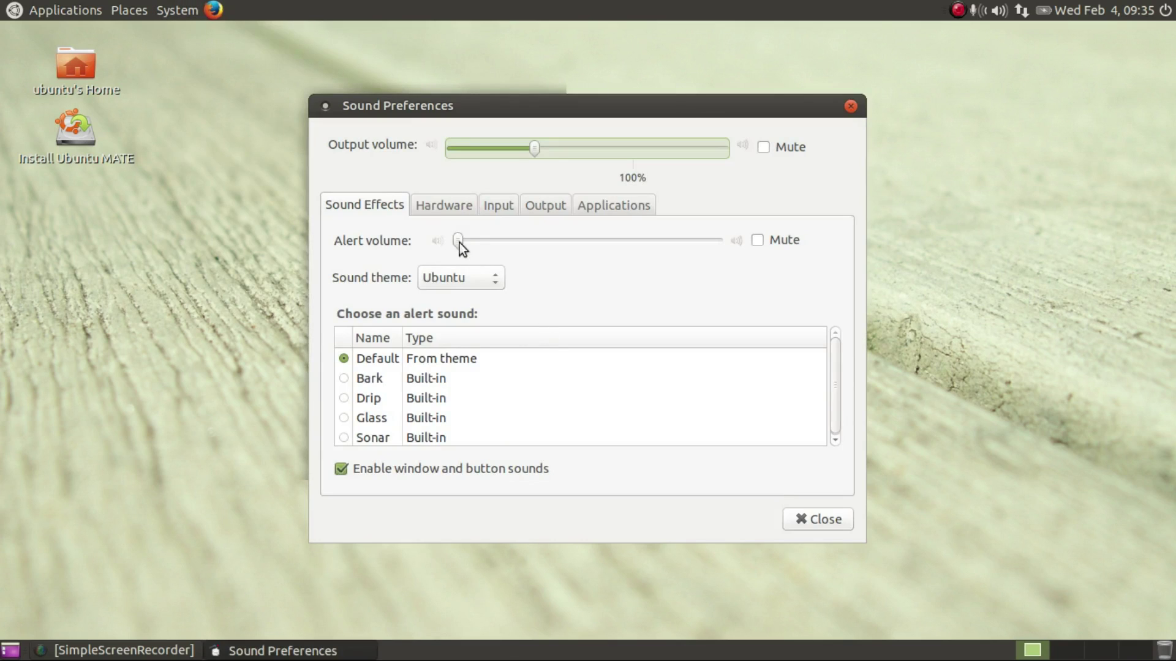
drag(460, 243, 774, 252)
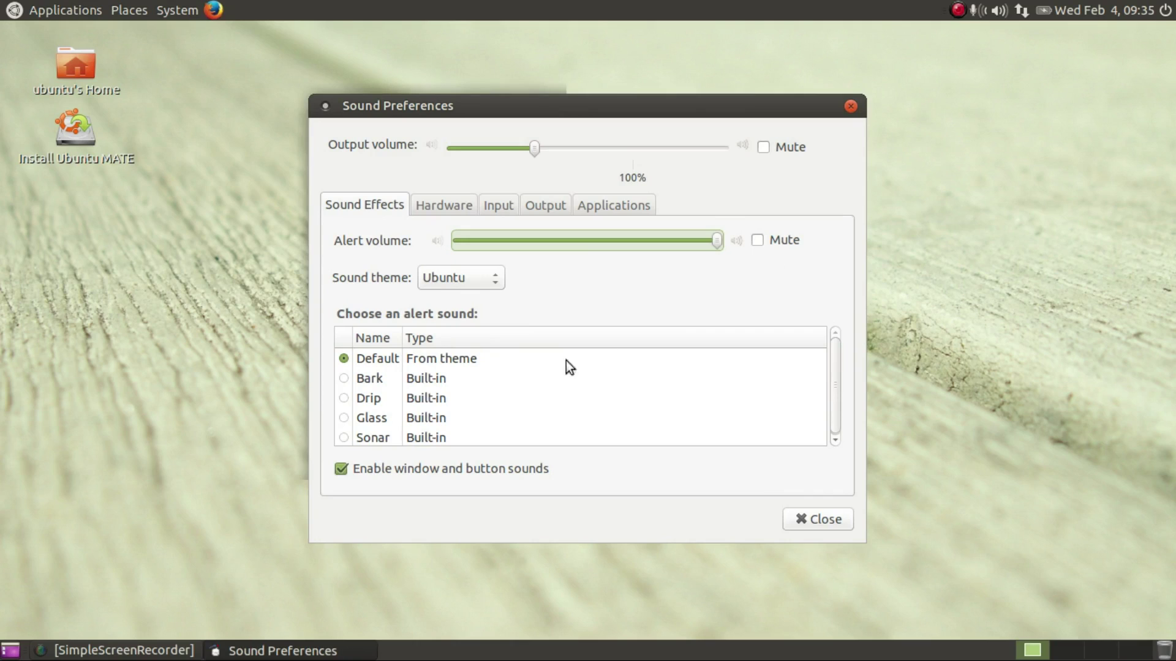
Step: Examine the hardware, input, output and application sound settings, and close the Sound Preferences
click(461, 207)
click(498, 207)
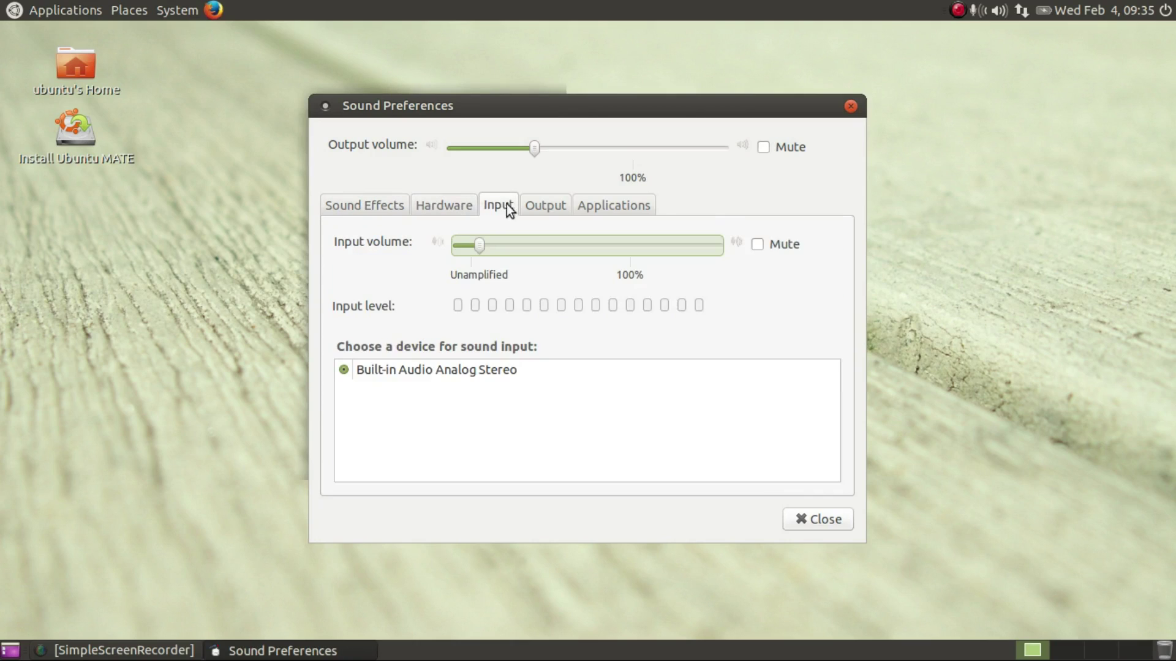
click(535, 206)
click(593, 205)
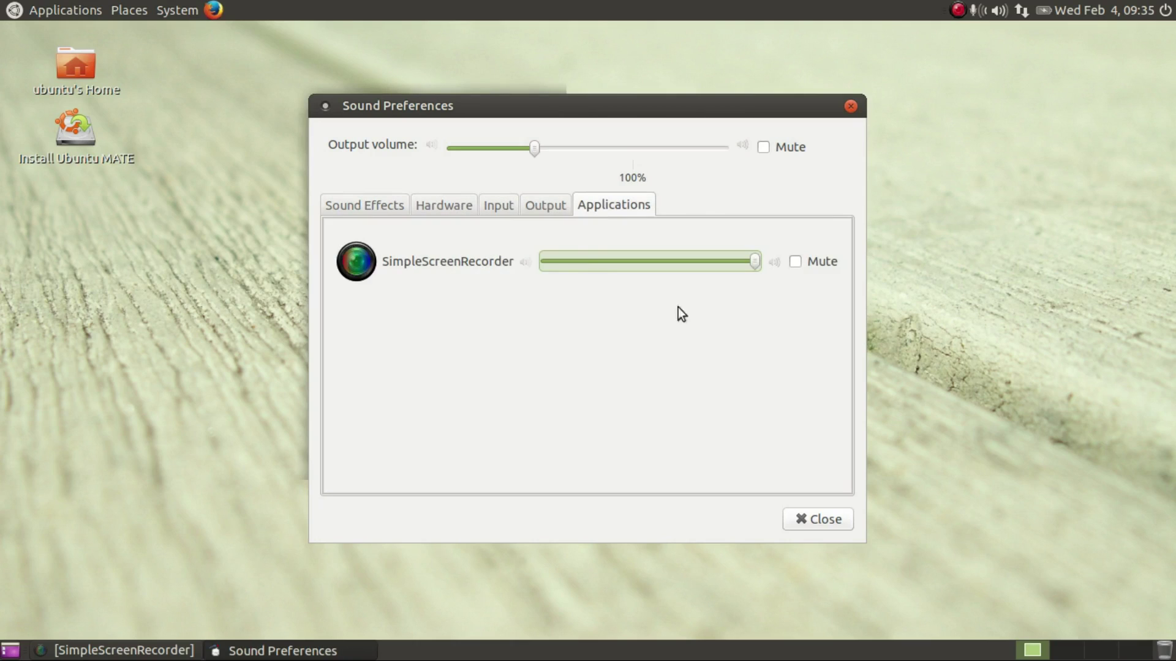
click(821, 520)
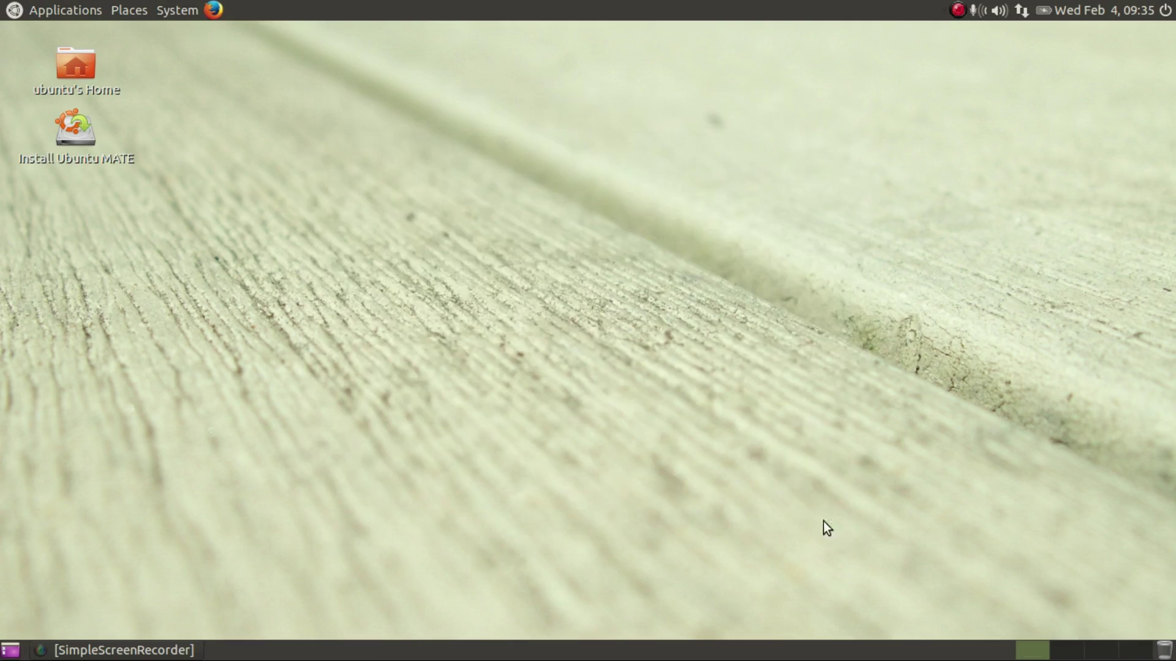
Step: Open the Screensaver Preferences, preview the Cosmos, Floating GNOME and Pictures folder themes, and choose Pop art squares
click(177, 9)
mouse_move(188, 36)
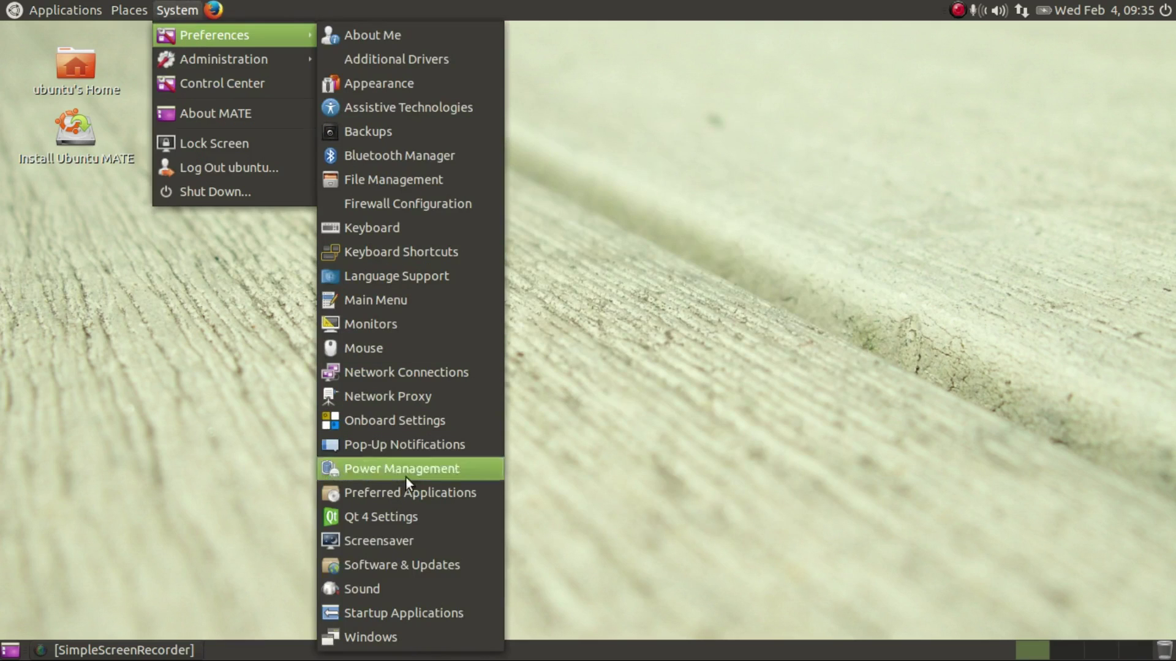
click(438, 543)
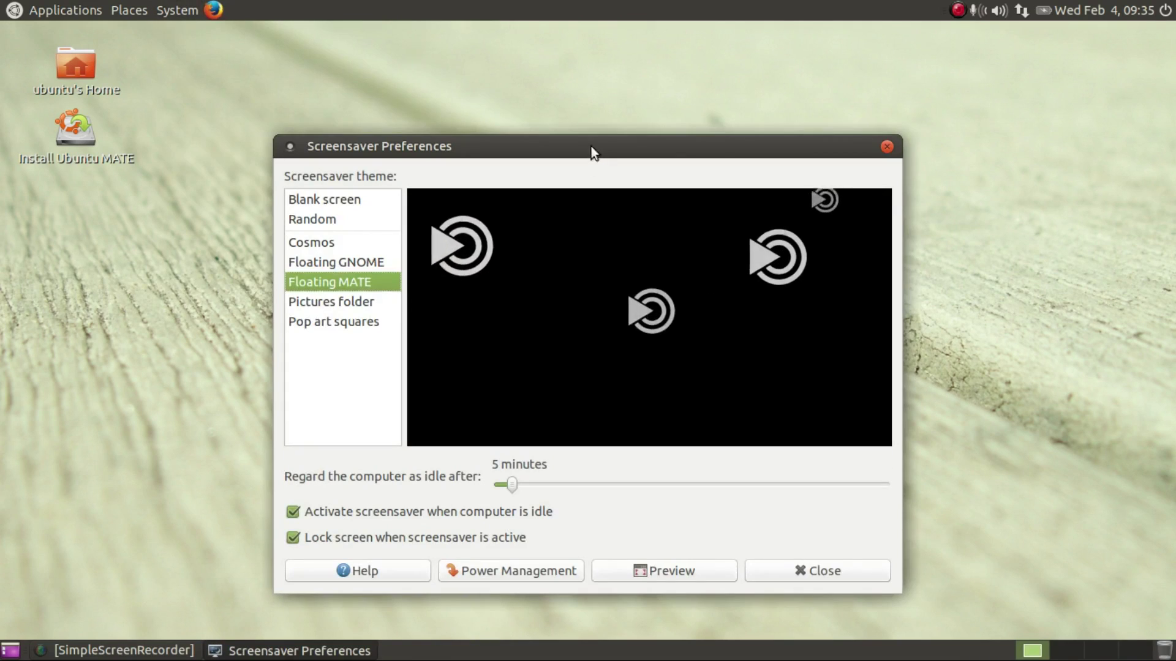
drag(590, 146, 594, 119)
click(358, 215)
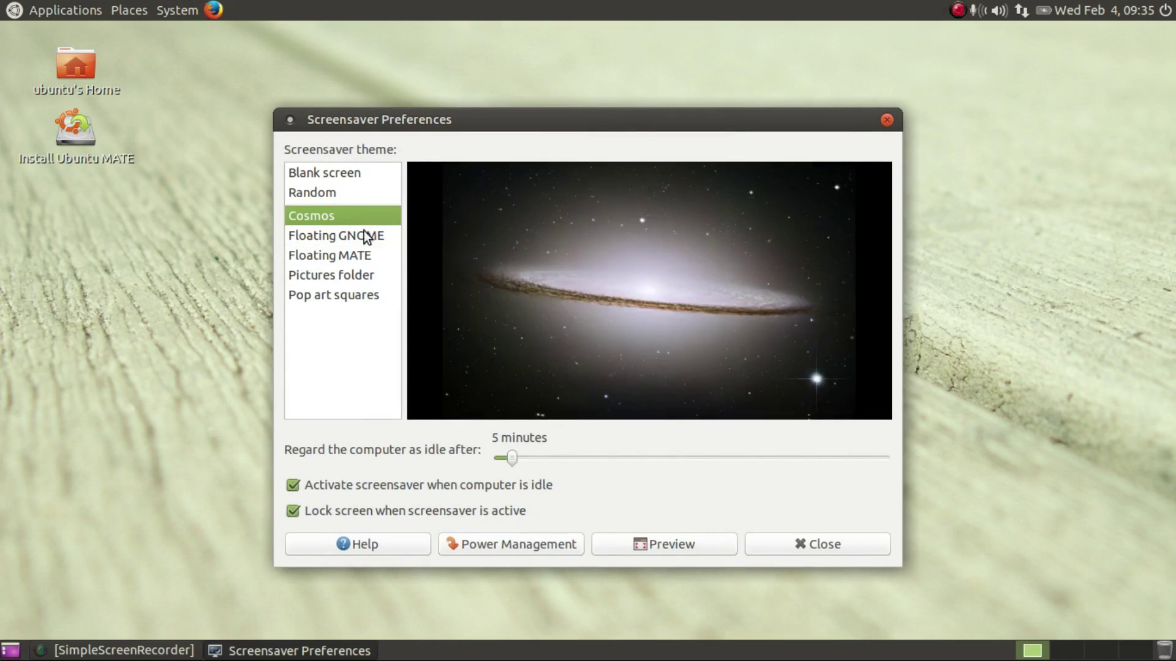
click(363, 236)
click(369, 276)
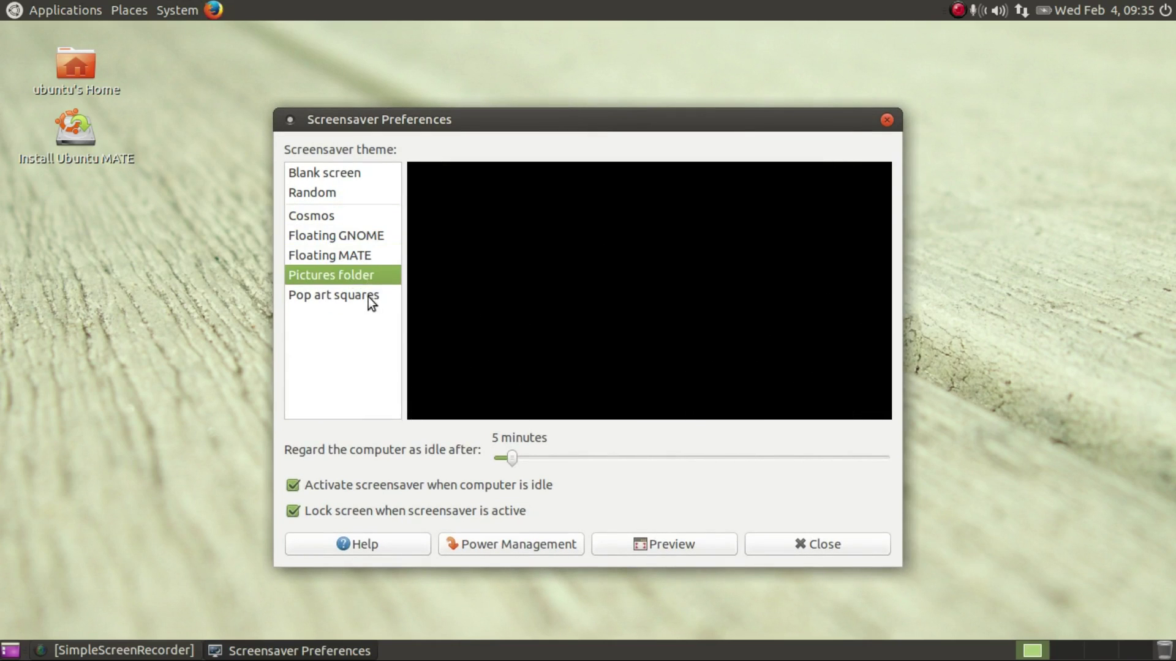
click(369, 296)
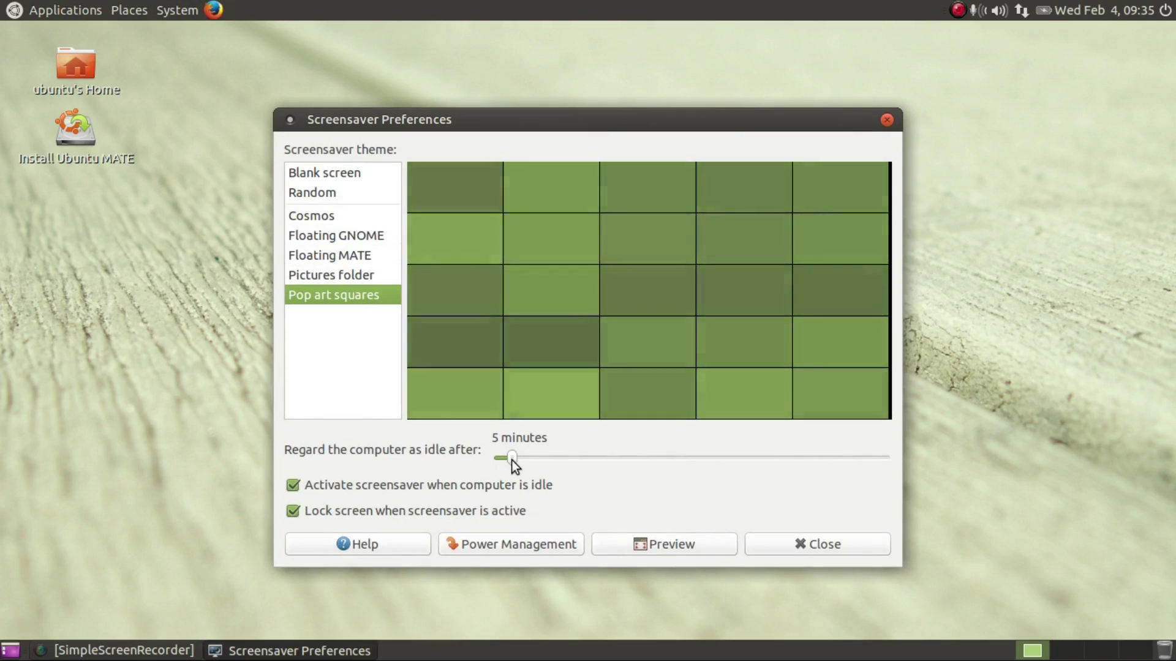
Step: Set the time before the computer counts as idle to 2 hours and close the Screensaver Preferences
drag(512, 460, 956, 463)
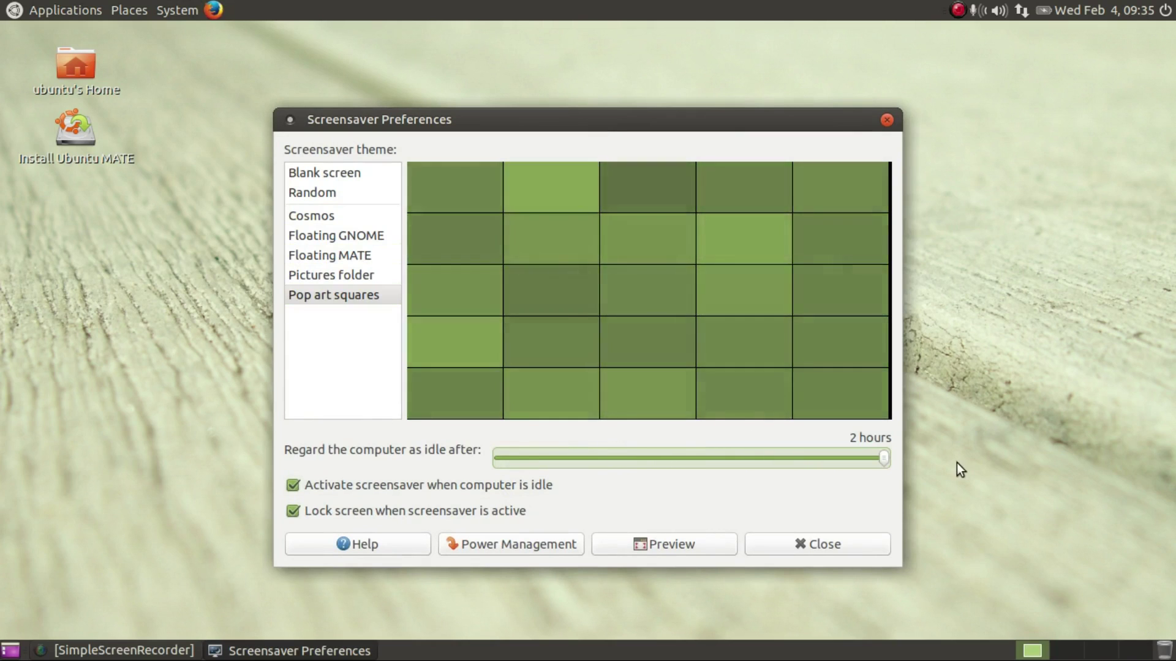
click(780, 547)
Step: Examine the Internet, multimedia, system and accessibility defaults in Preferred Applications, and close the dialog
click(177, 10)
mouse_move(190, 35)
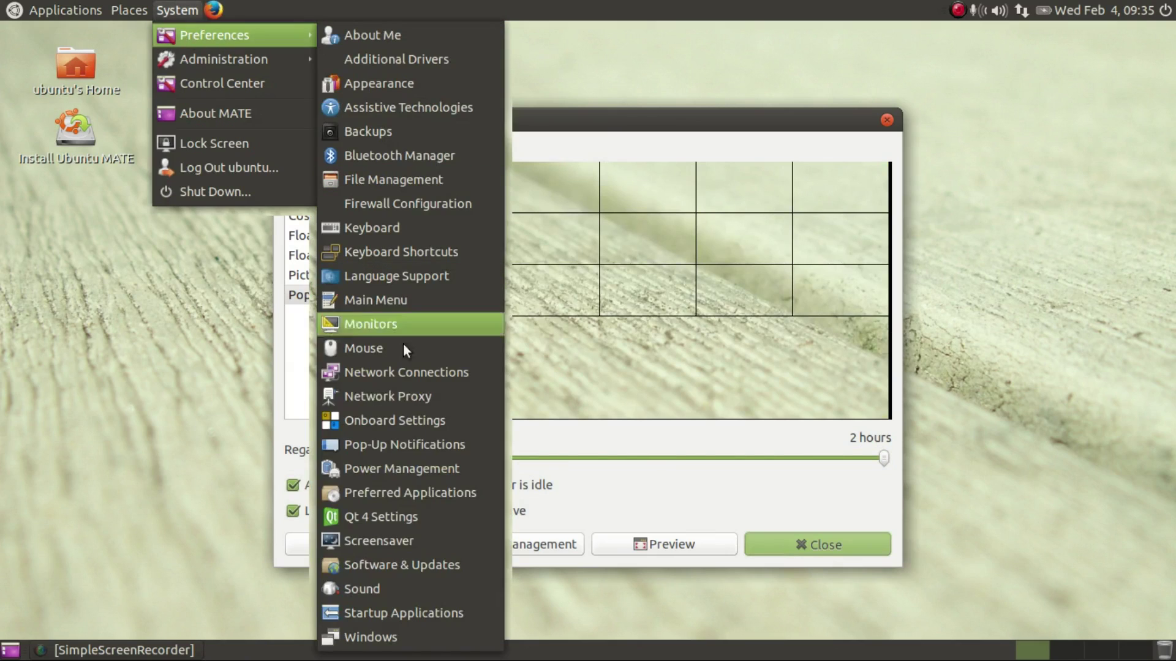
click(462, 494)
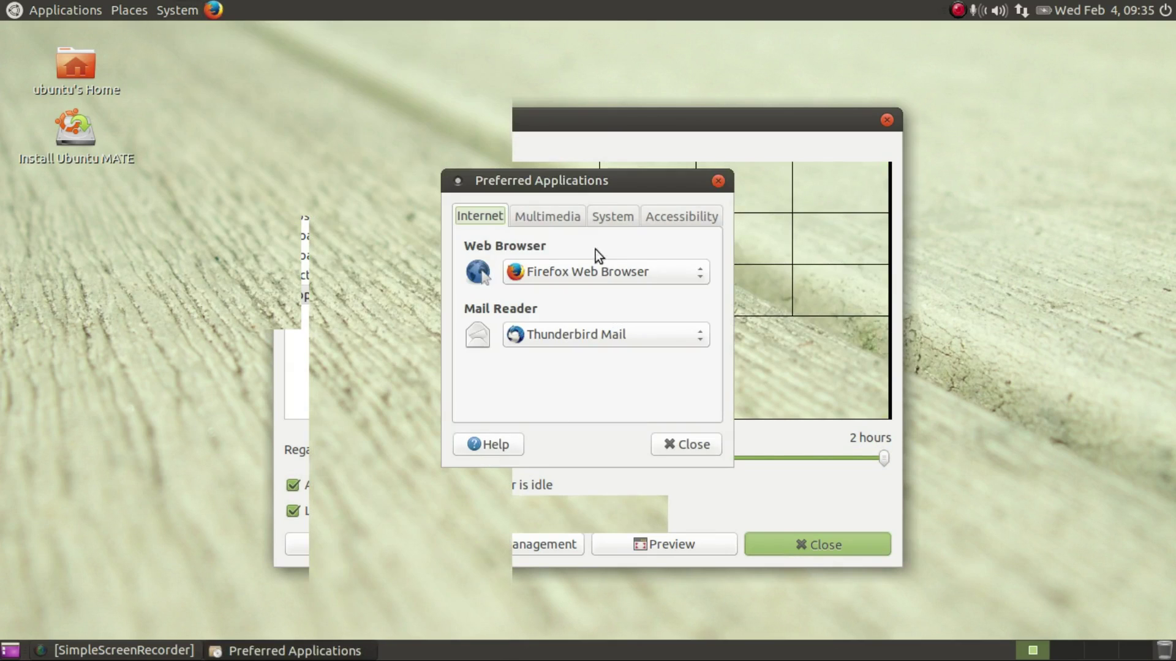
click(567, 214)
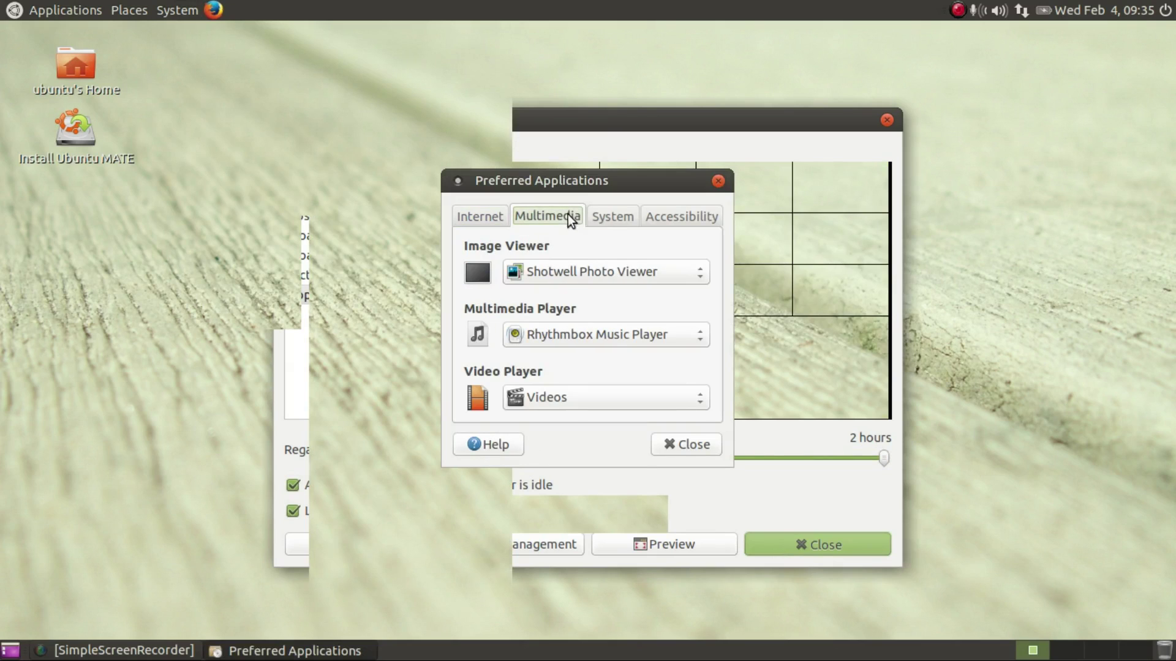
click(610, 218)
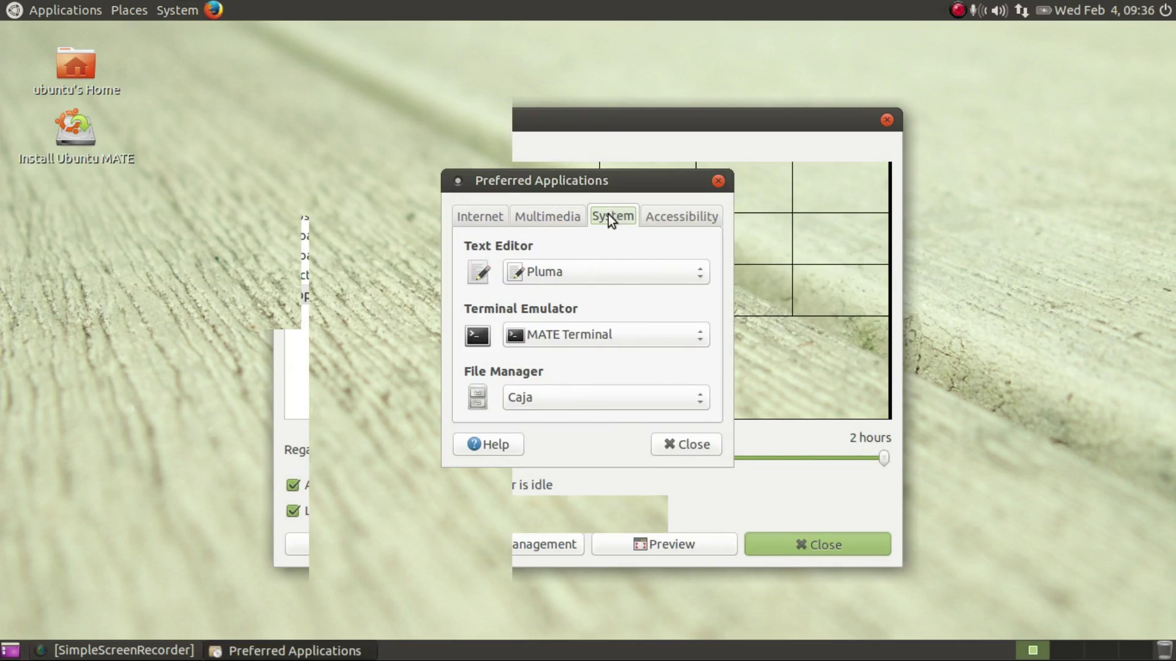
click(665, 215)
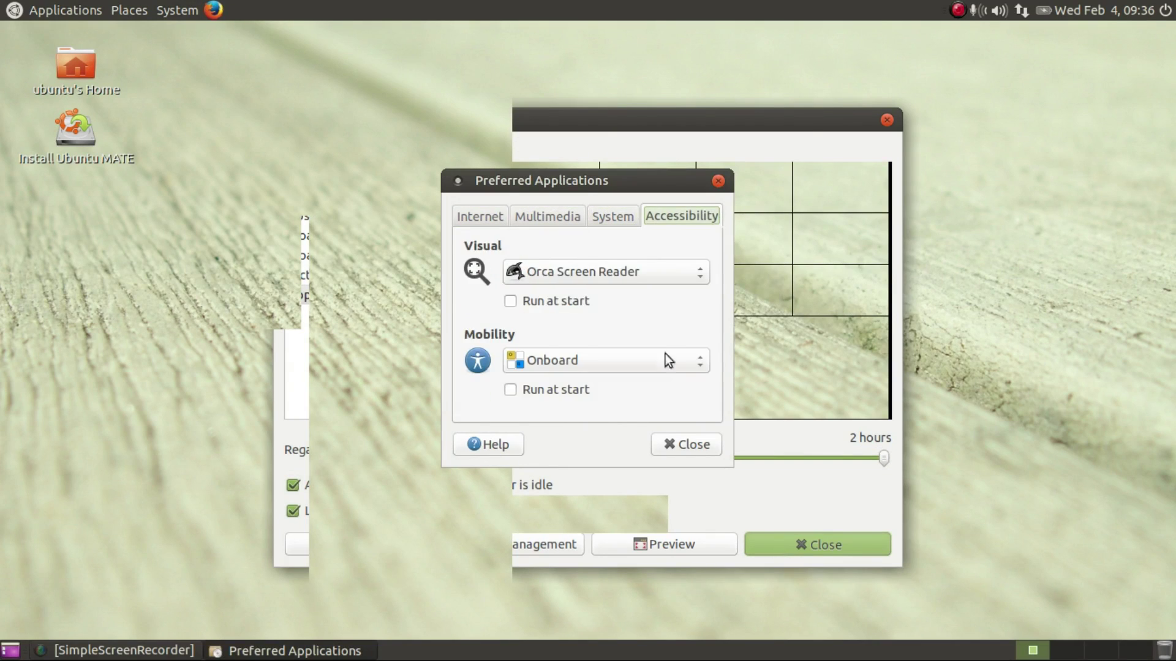
click(670, 452)
Step: In the Power Management Preferences, set the AC power action for a closed laptop lid to Do nothing
click(184, 12)
mouse_move(232, 35)
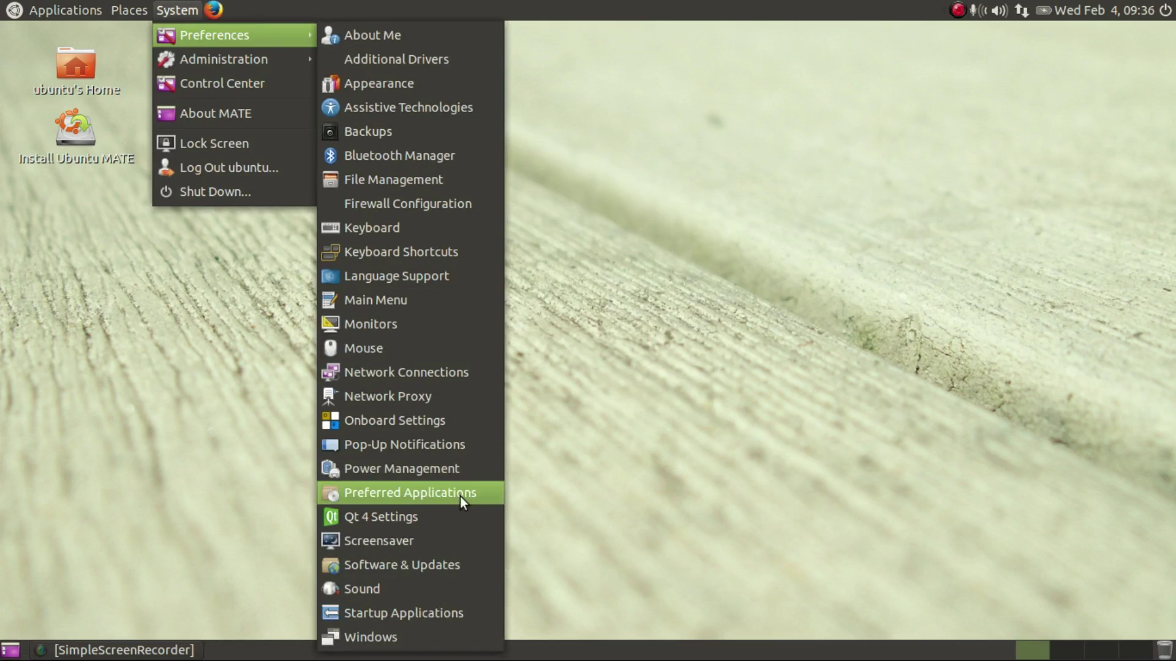
click(464, 469)
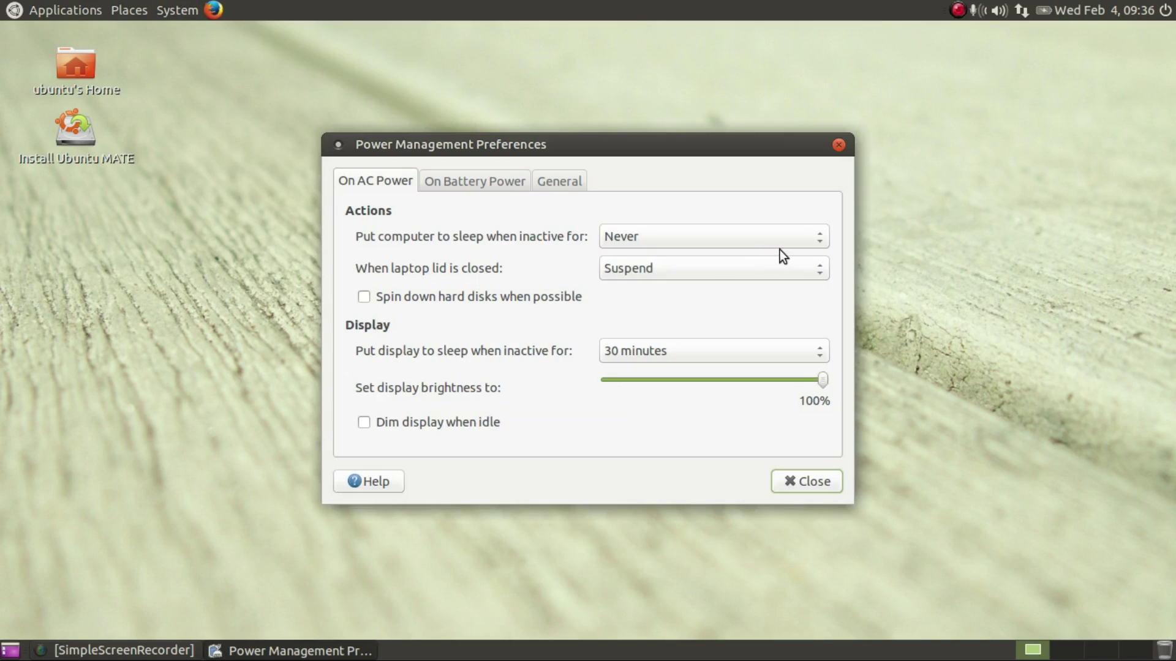
click(760, 278)
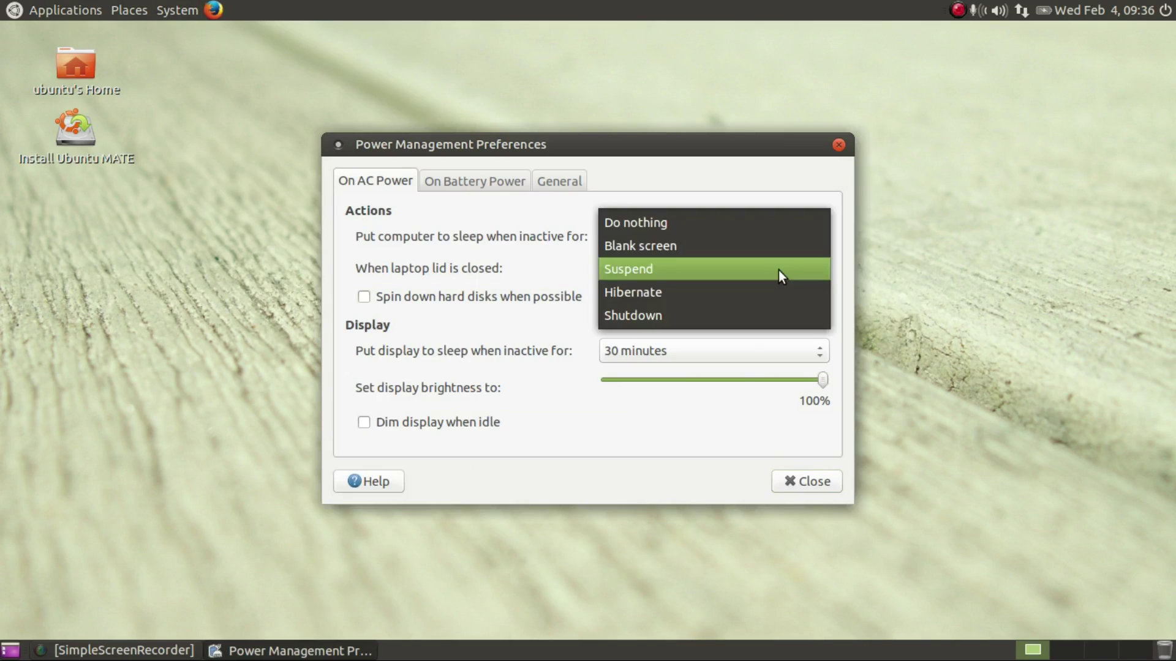
click(772, 233)
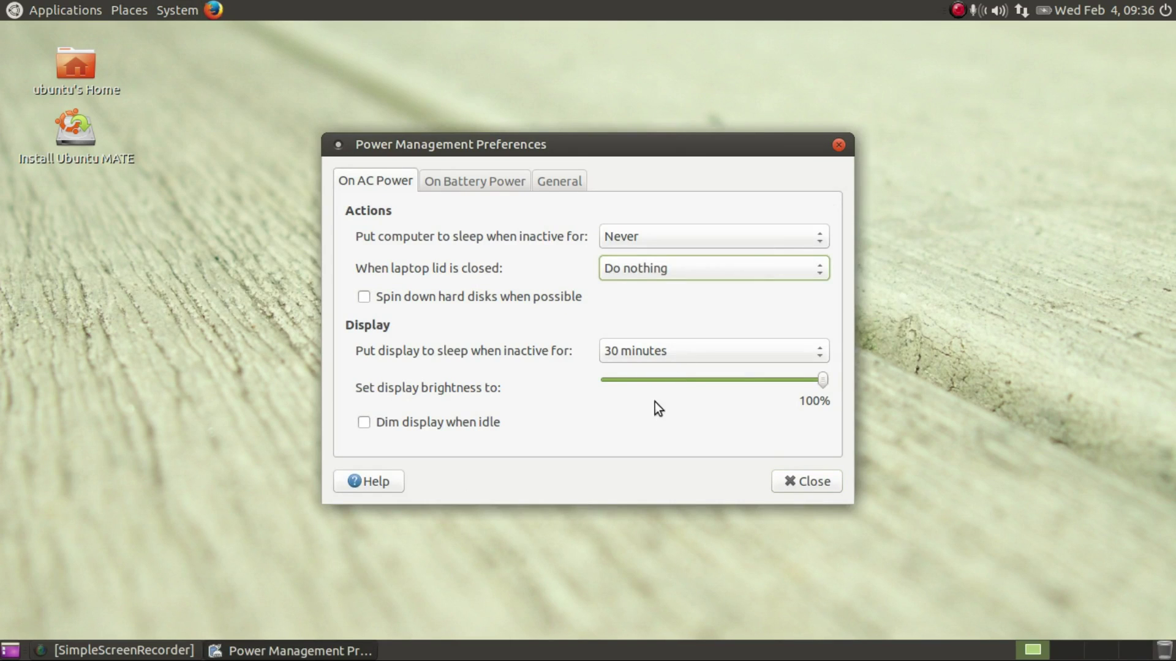
Step: On AC power, set the display brightness to 90% and the inactive display sleep time to Never
drag(811, 384, 803, 383)
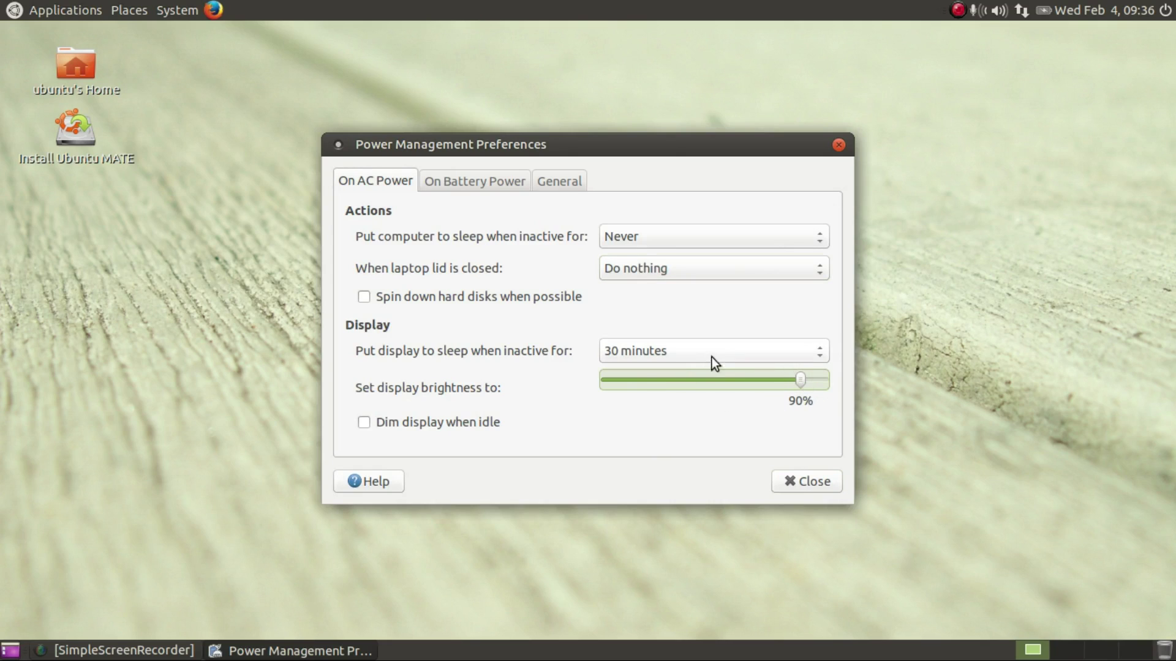
click(727, 347)
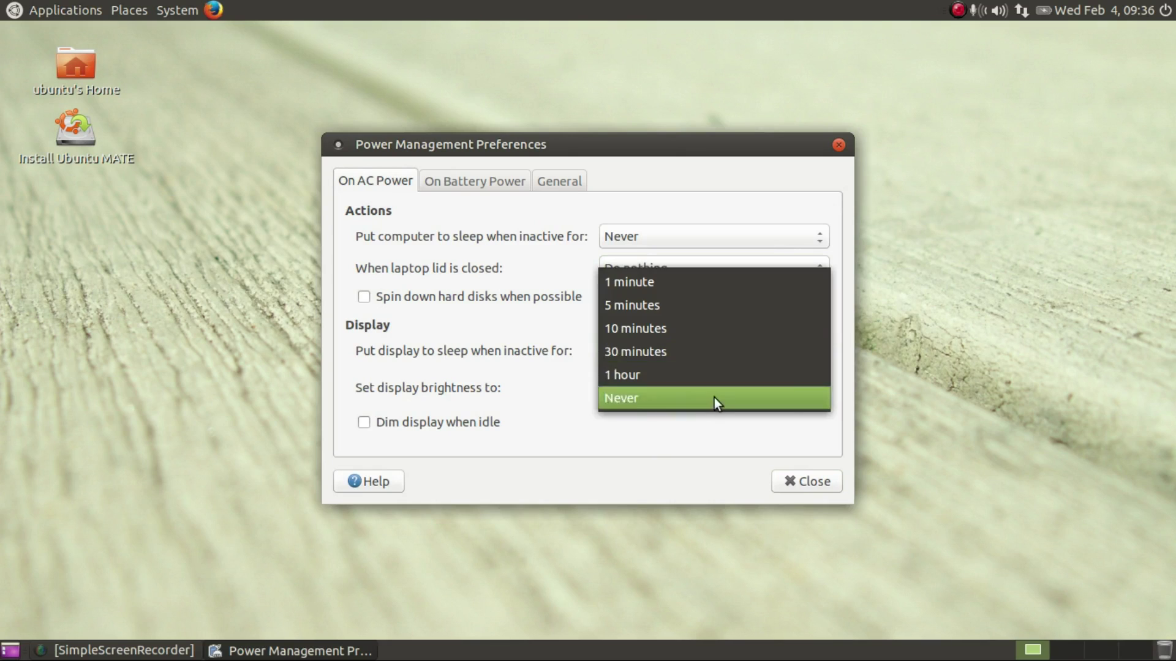
click(714, 402)
click(736, 353)
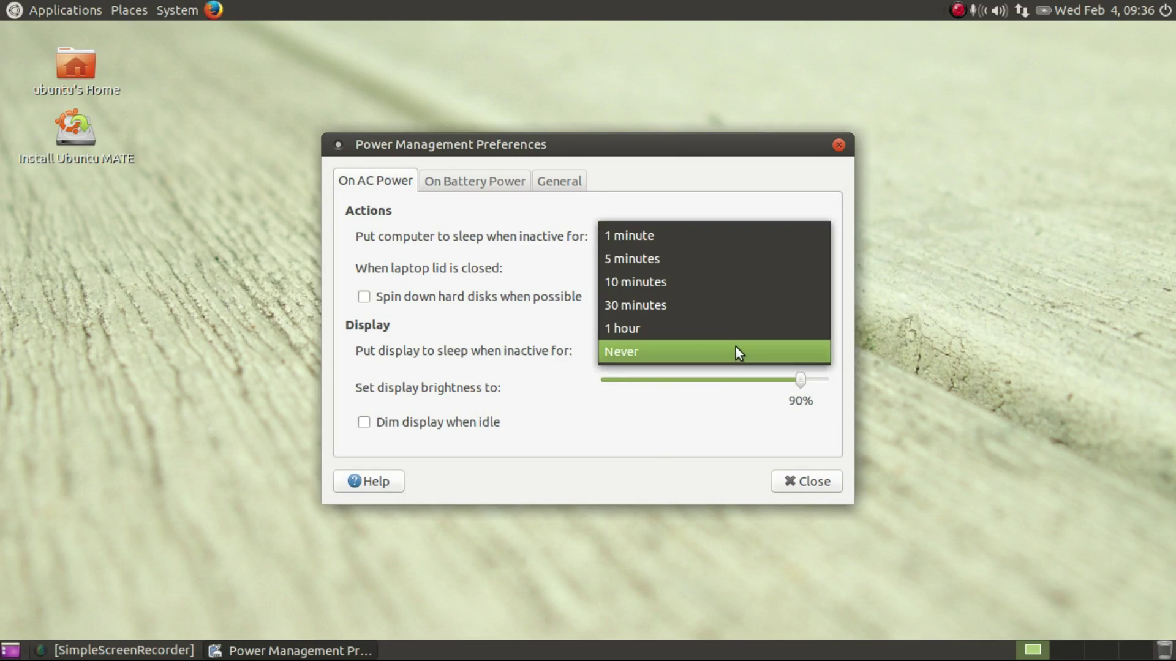
click(736, 349)
Step: On battery power, set computer sleep to 30 minutes and the critically low action to Shutdown, and close the Power Management Preferences
click(455, 186)
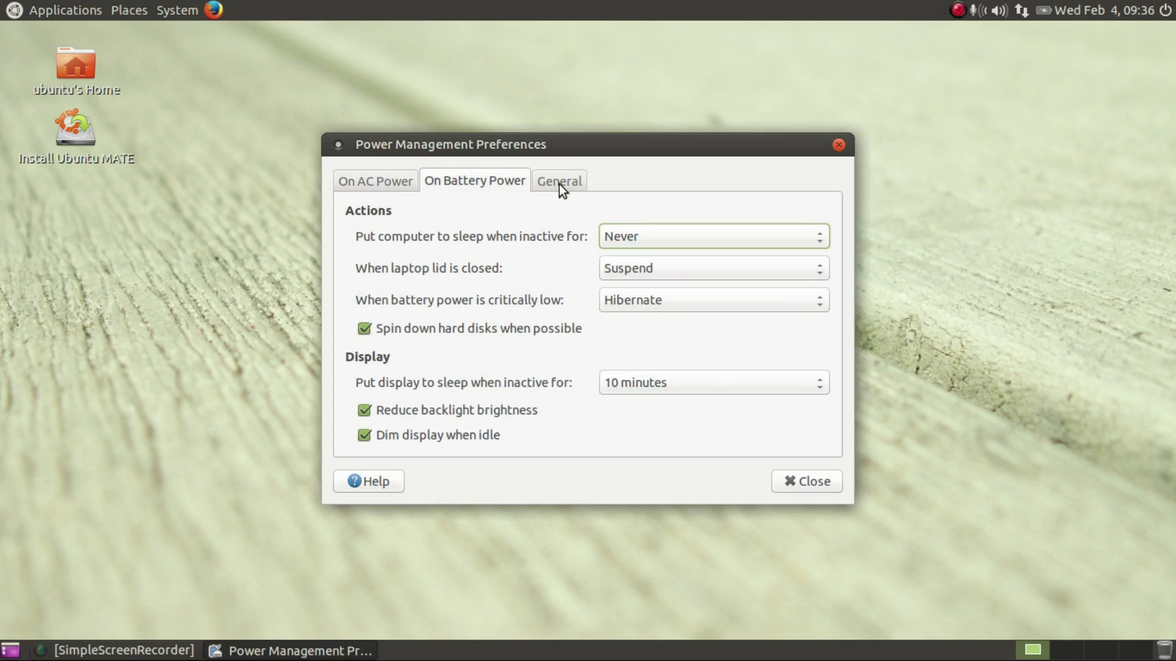
click(696, 240)
click(713, 178)
click(684, 303)
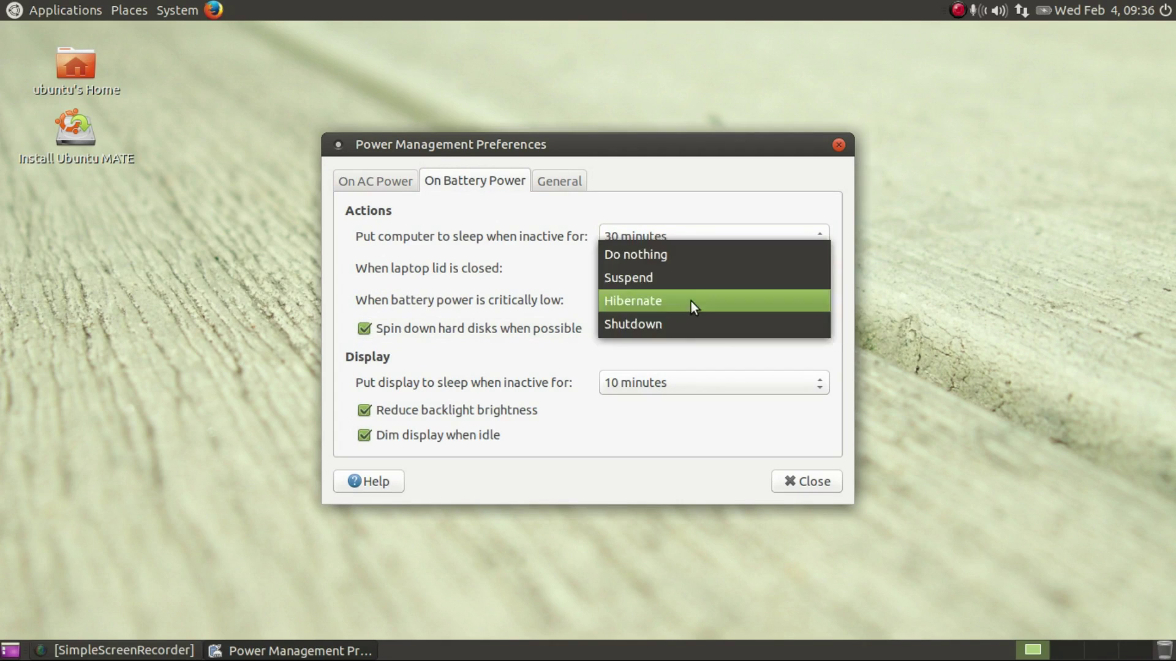
click(681, 319)
click(559, 180)
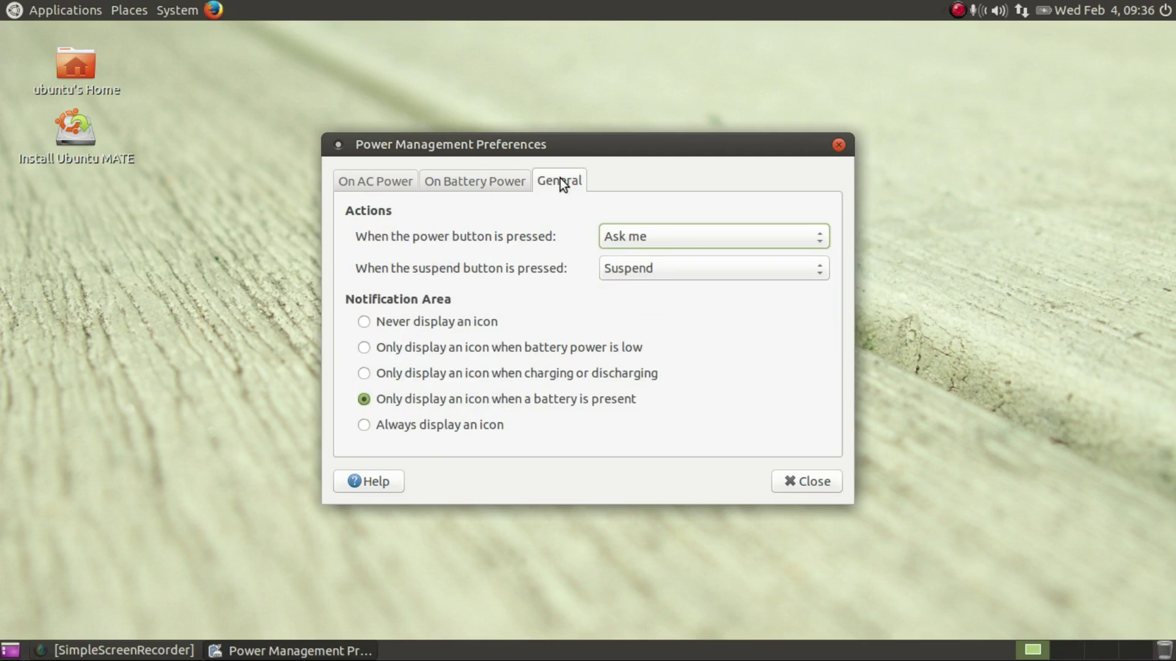
click(804, 485)
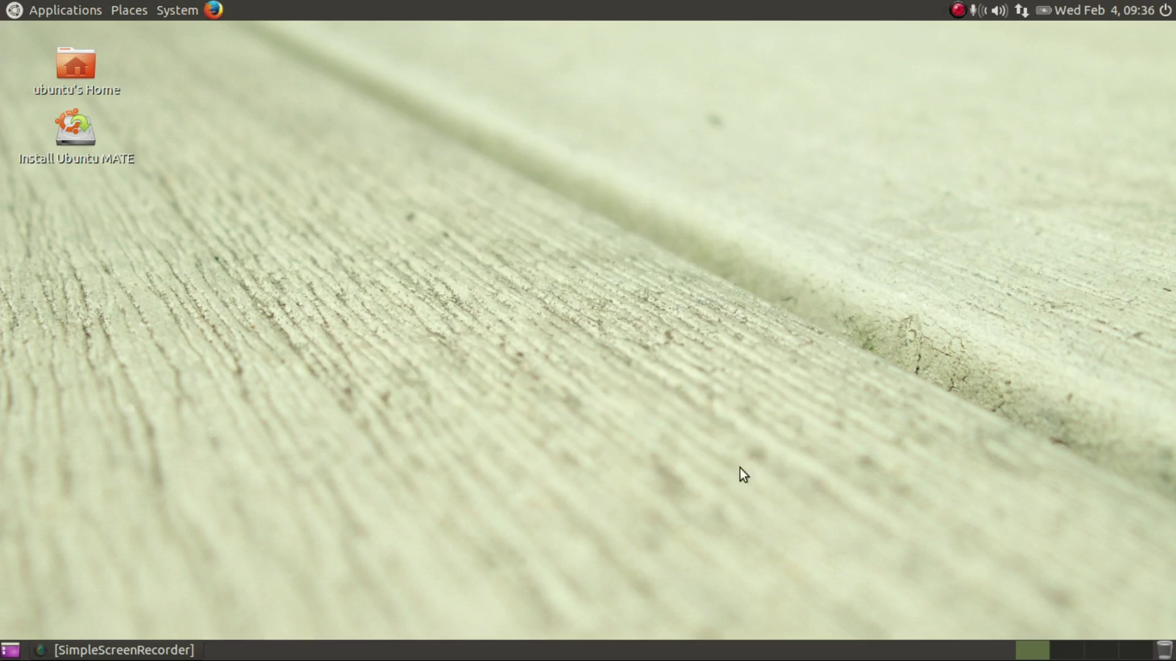
Step: Open the pop-up Notification Settings, preview a test notification, and close the dialog
click(177, 10)
mouse_move(195, 43)
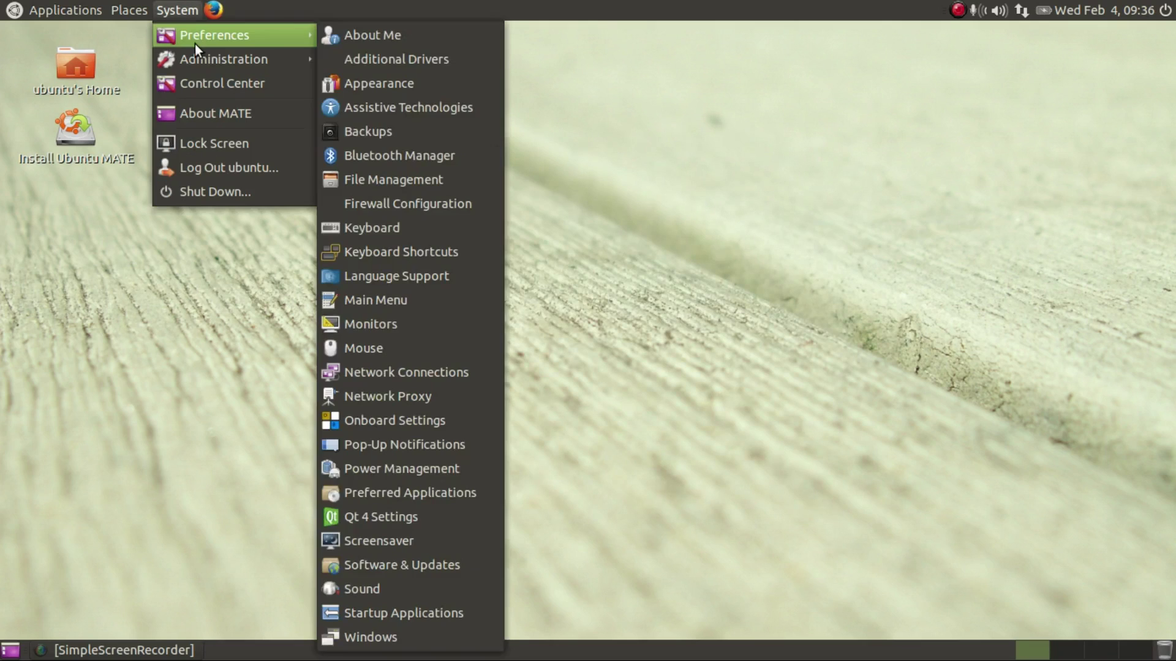
click(476, 444)
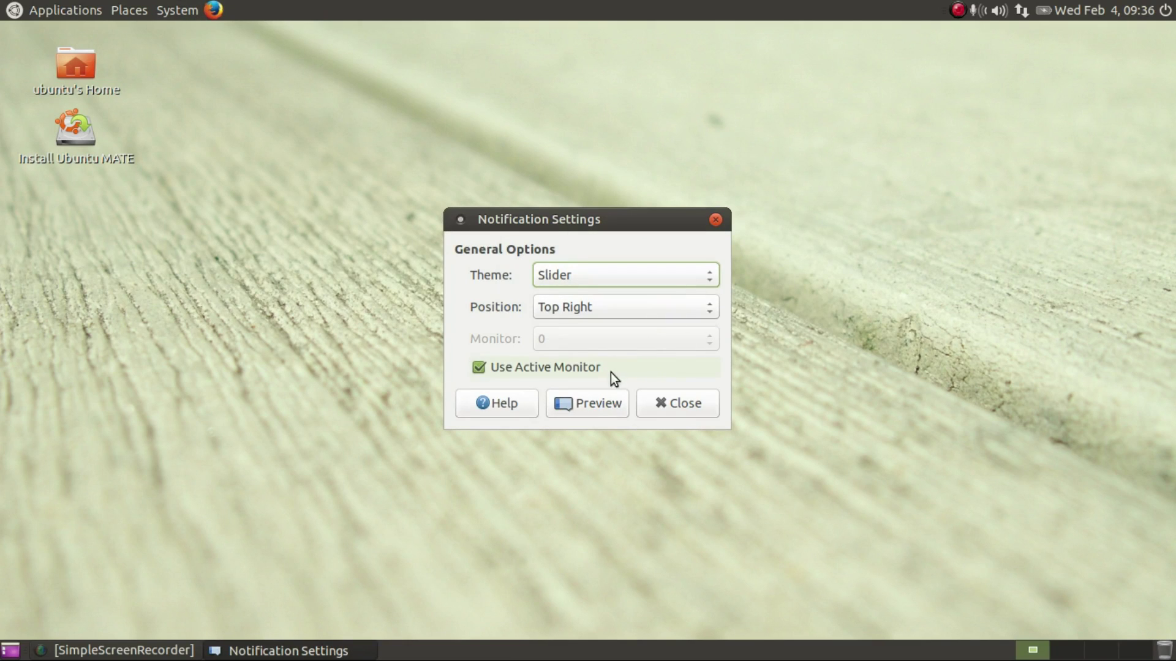
click(608, 405)
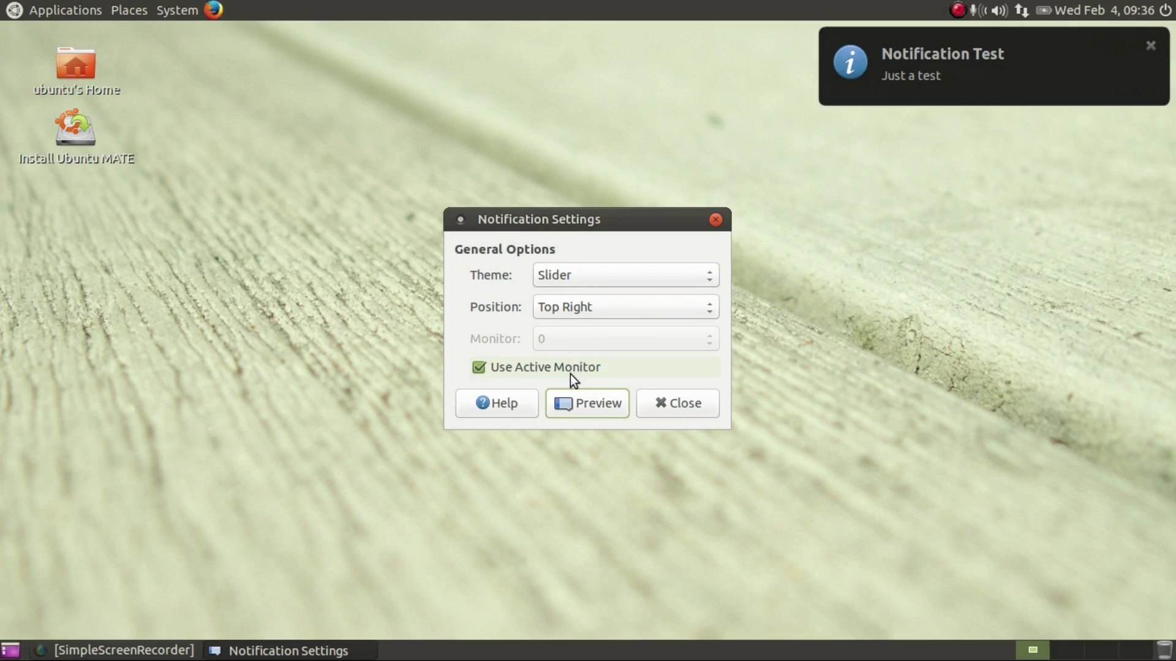
click(667, 406)
Step: Examine the ignored hosts and proxy configuration in the Network Proxy Preferences, and close the dialog
click(177, 9)
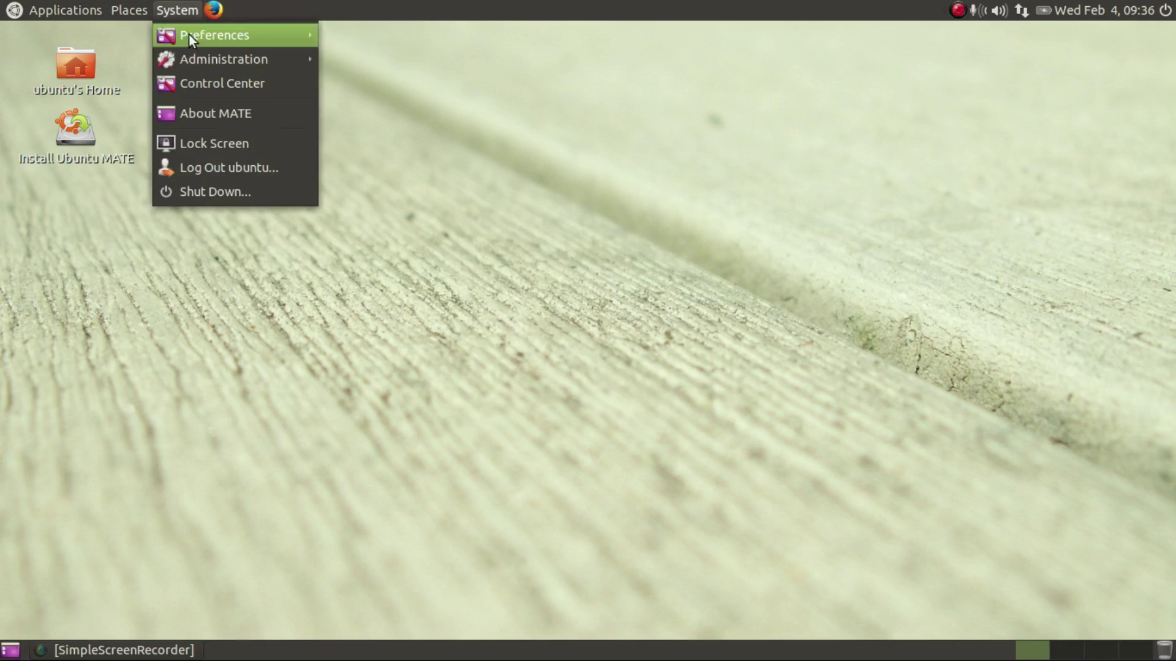
mouse_move(205, 46)
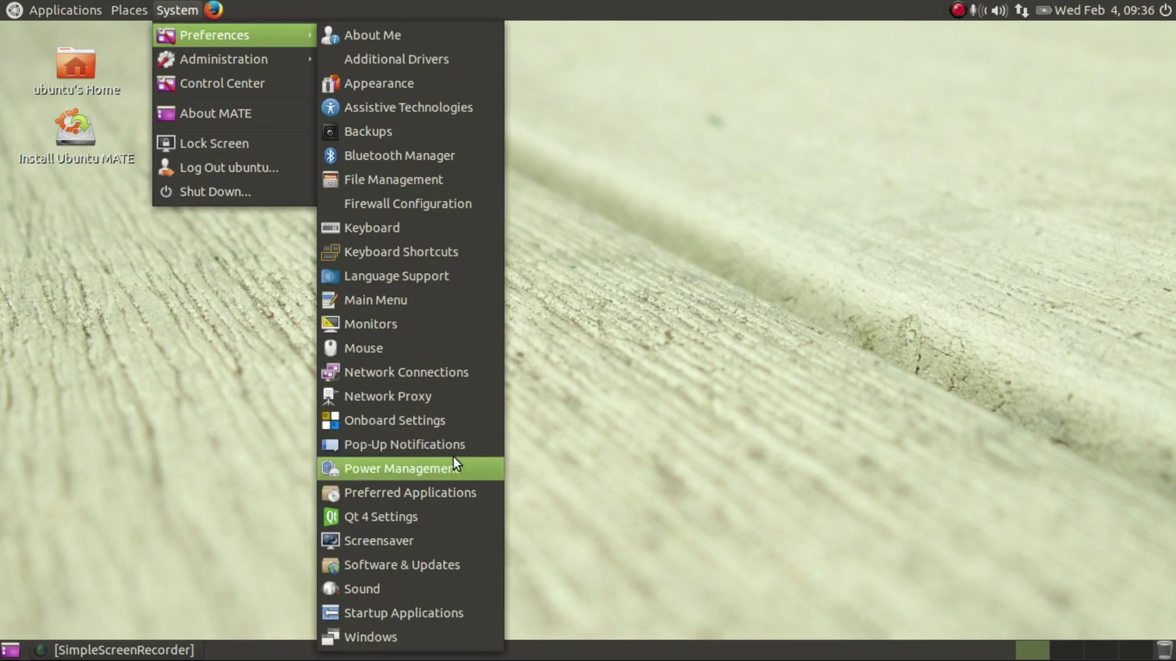
click(467, 390)
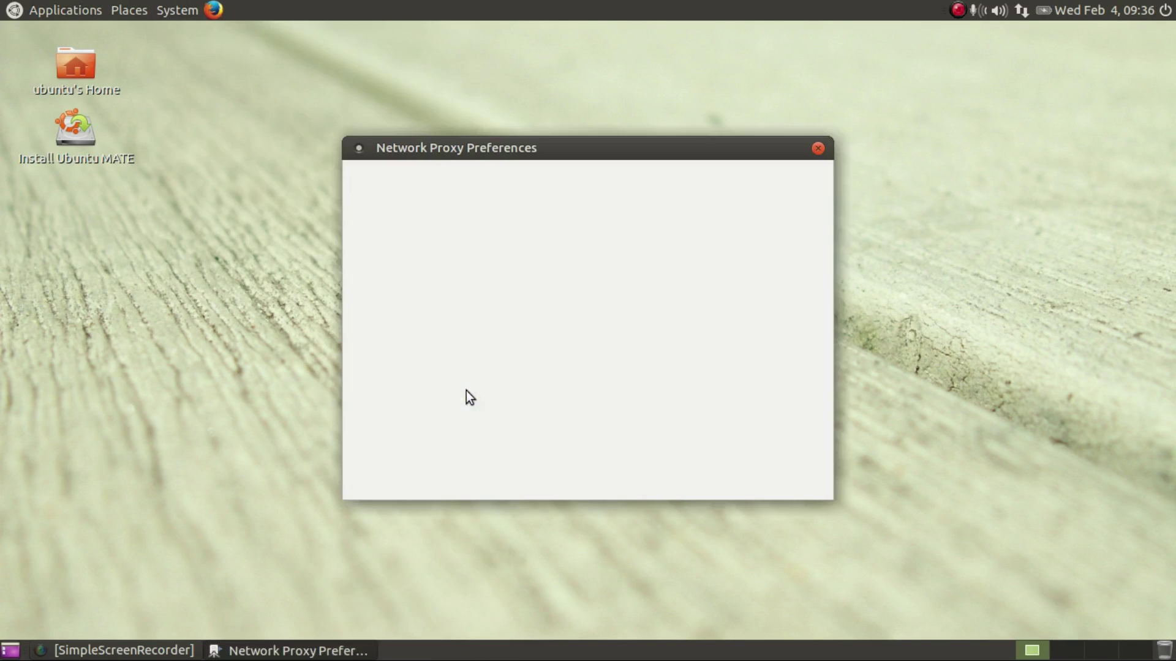
click(520, 195)
click(402, 184)
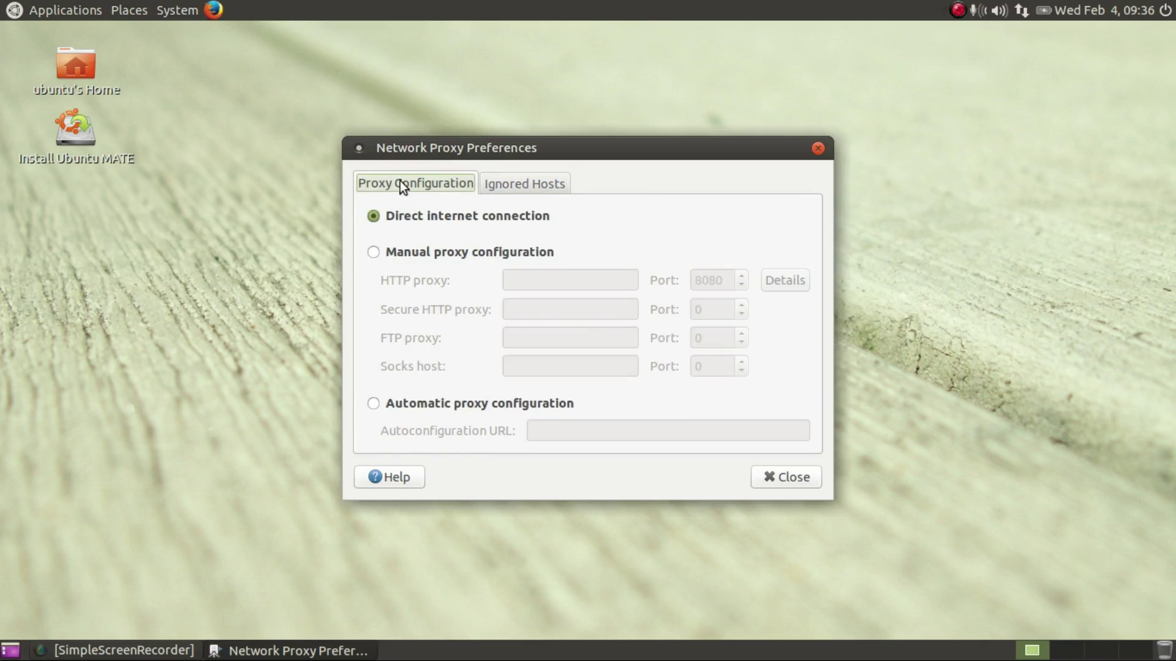
click(770, 485)
Step: Open Network Connections to review the configured connections, and close the dialog
click(177, 9)
mouse_move(248, 43)
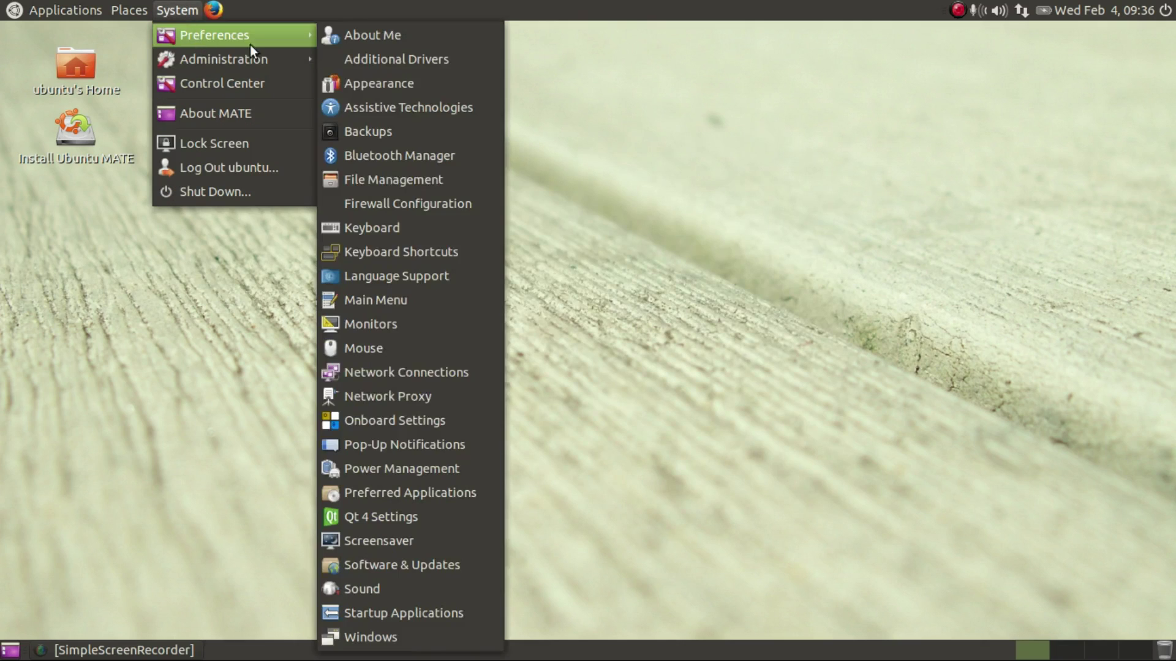
click(462, 373)
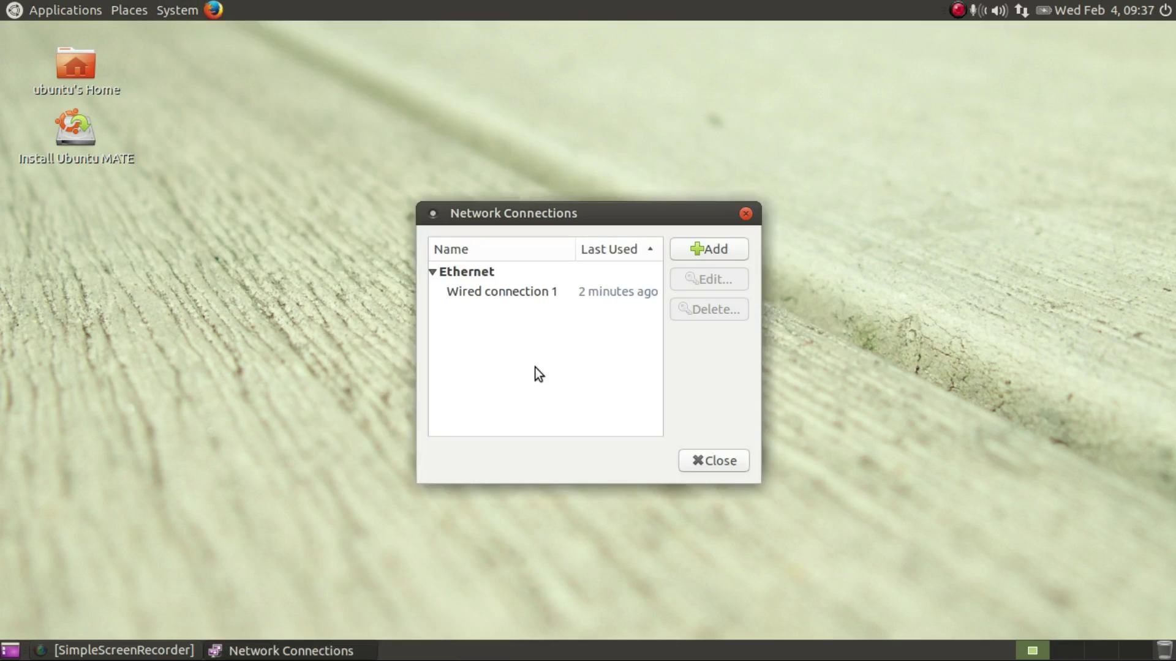
click(713, 461)
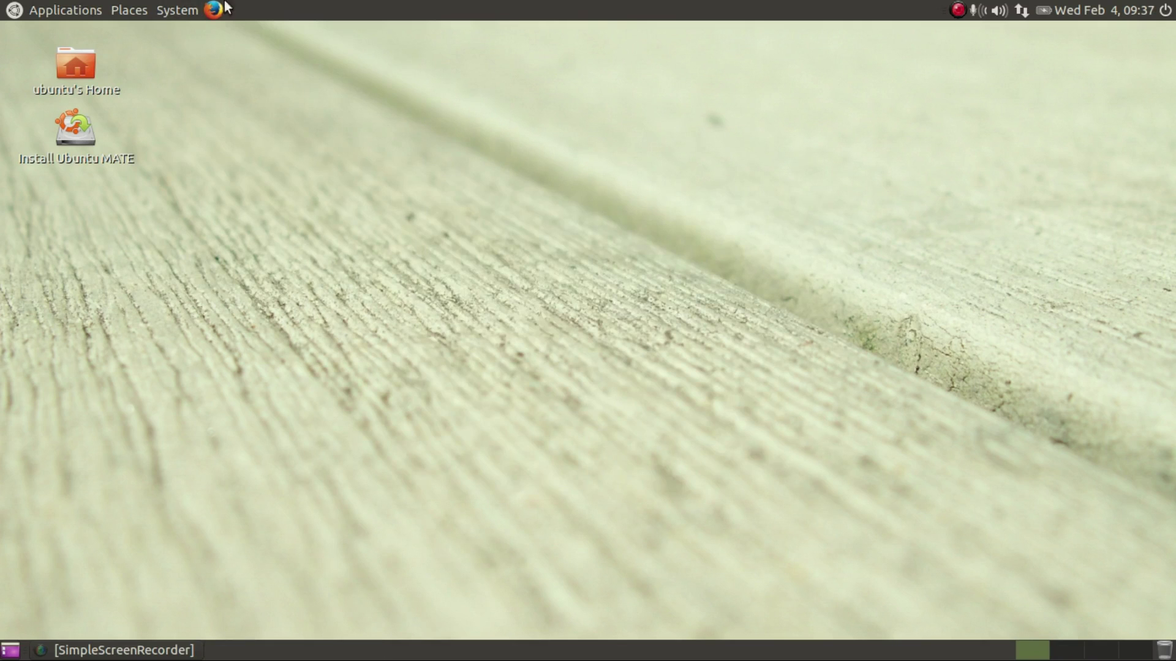
Step: In the Monitor Preferences, try showing monitors in the panel, turn the option off again, and close the dialog
click(177, 10)
mouse_move(206, 38)
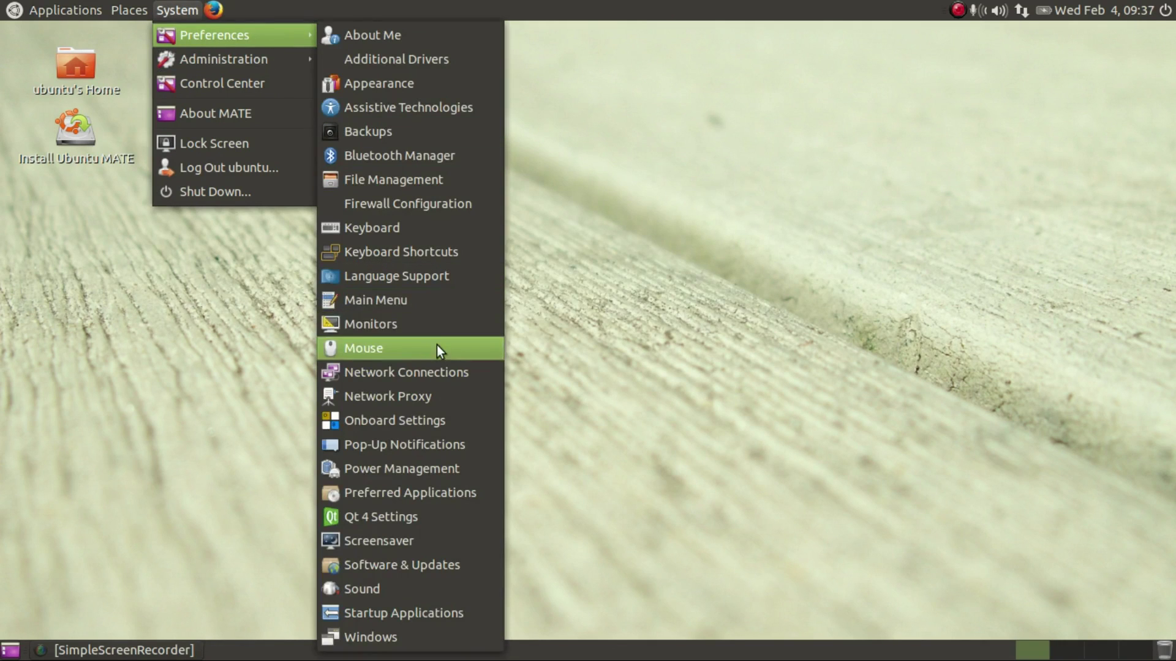
click(440, 323)
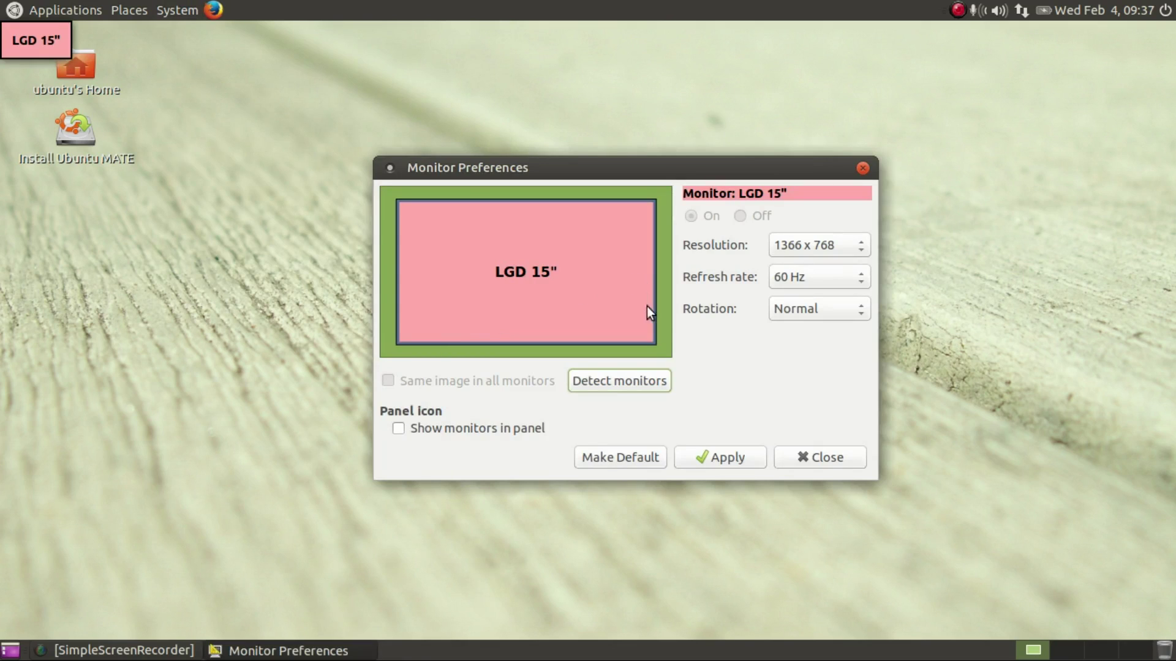
click(538, 424)
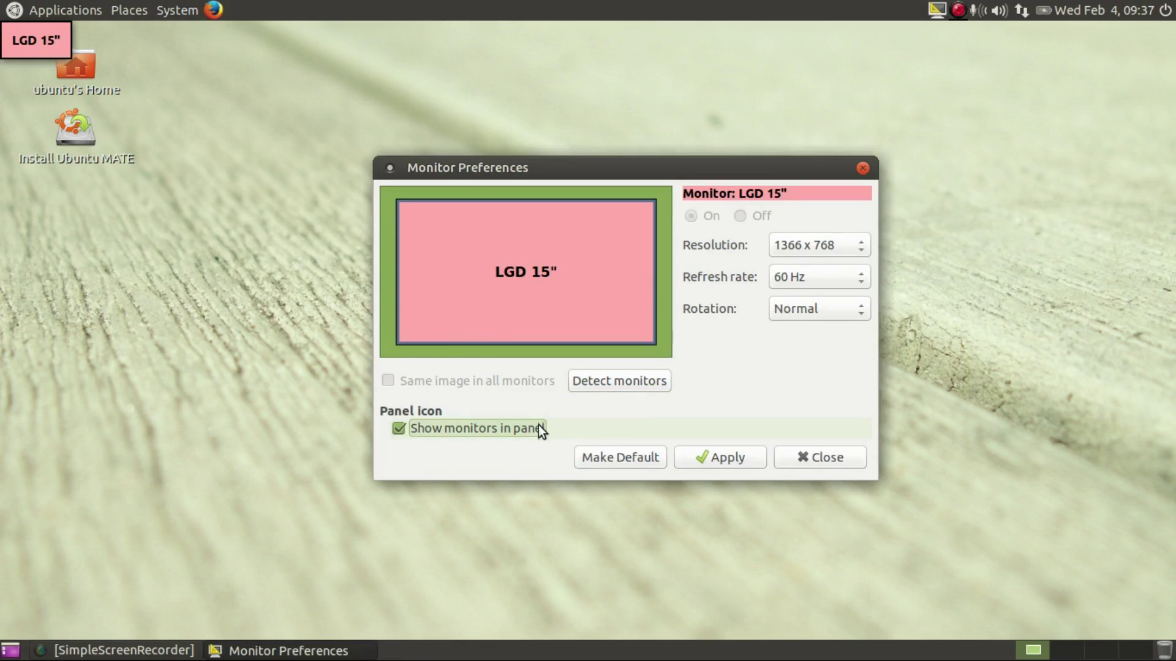
click(538, 425)
click(800, 458)
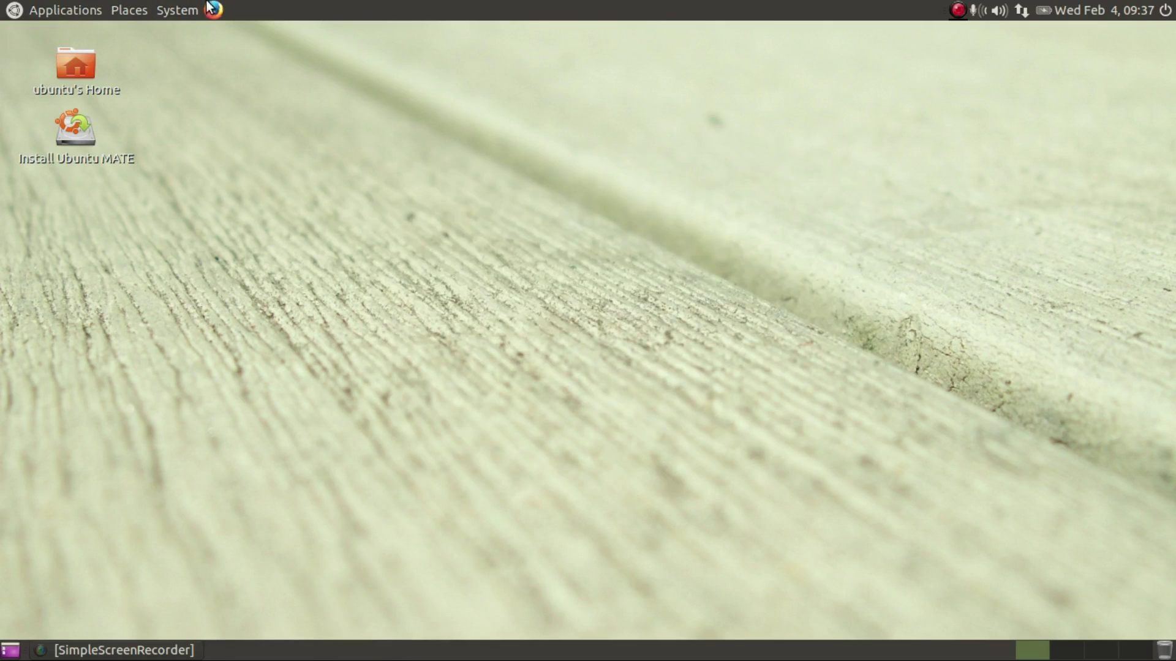
Step: Open the Main Menu editor to review the Applications menu categories, and close it
click(177, 9)
mouse_move(189, 36)
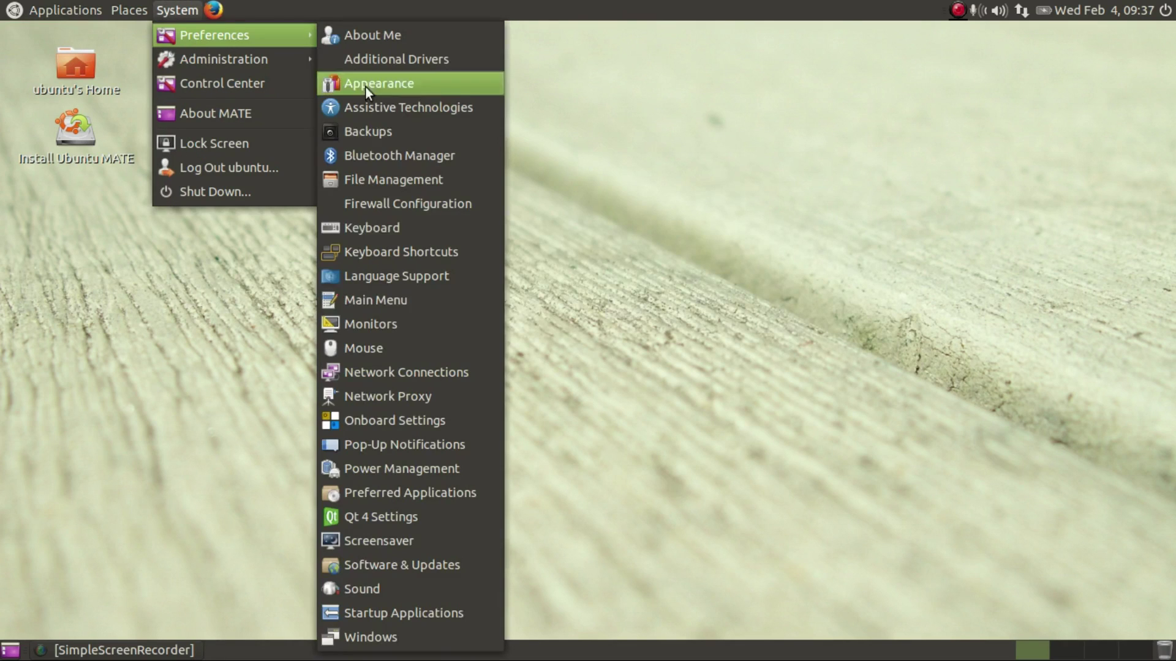
click(464, 292)
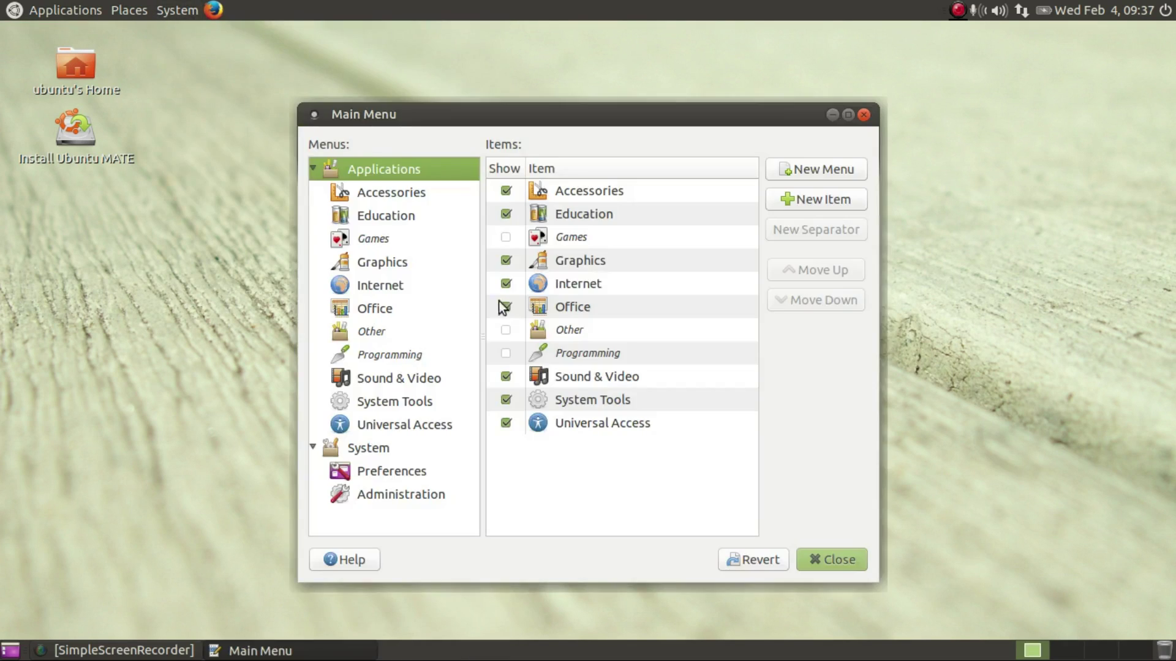
click(839, 561)
Step: Open the File Management Preferences to review the default view settings, and close the dialog
click(177, 10)
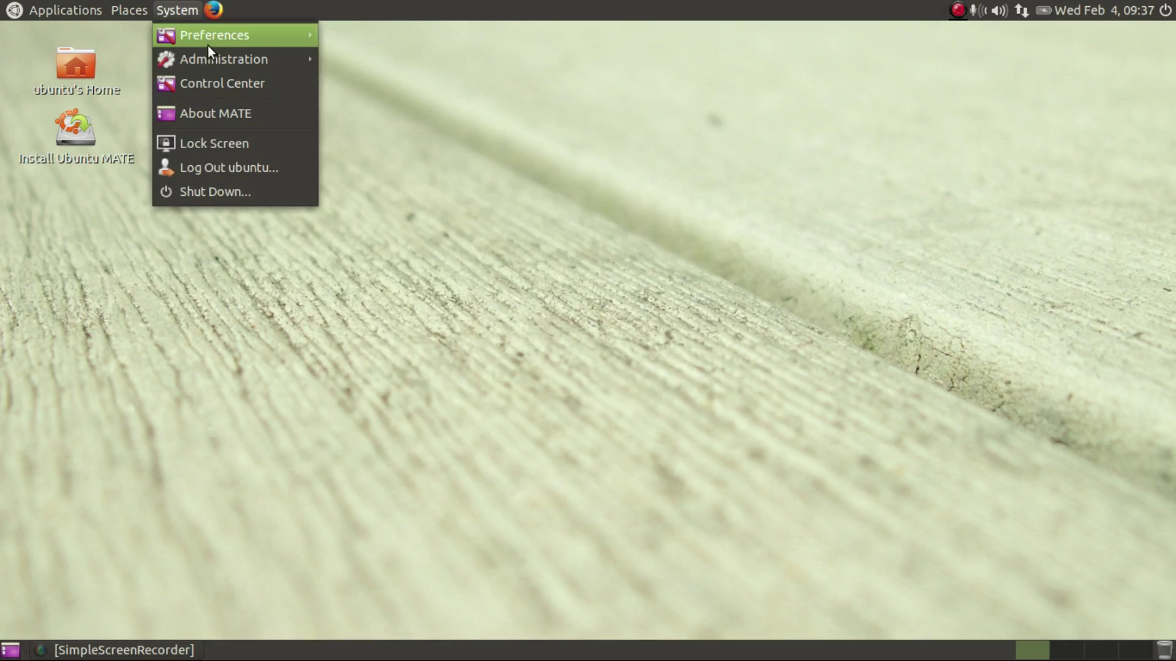
mouse_move(207, 38)
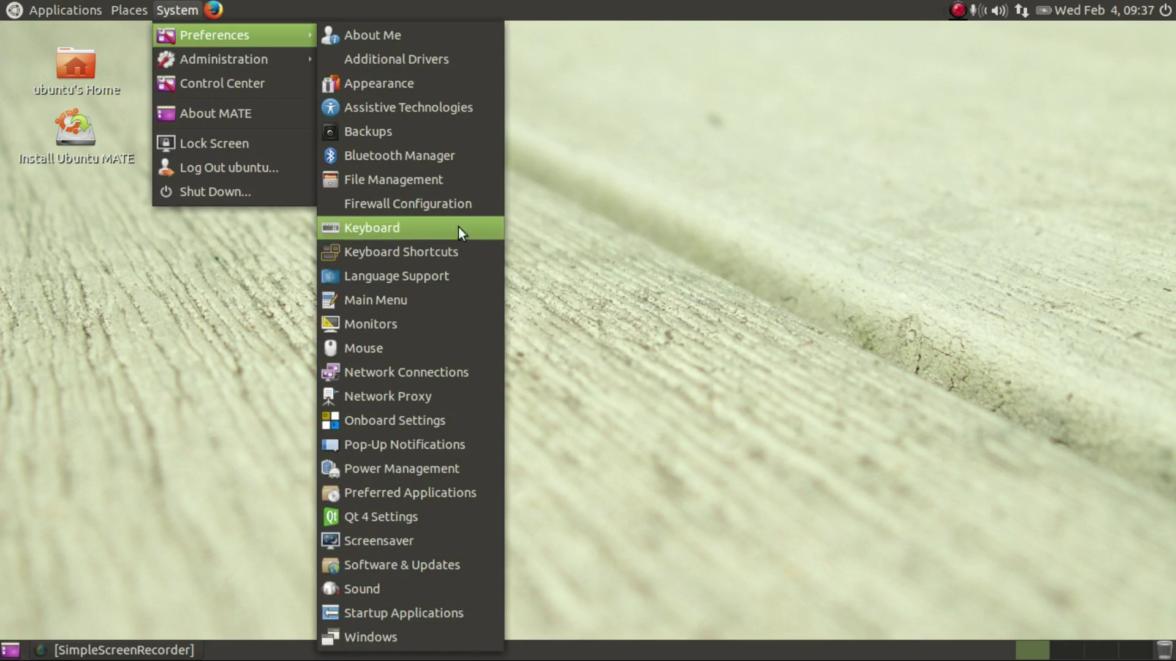
click(465, 178)
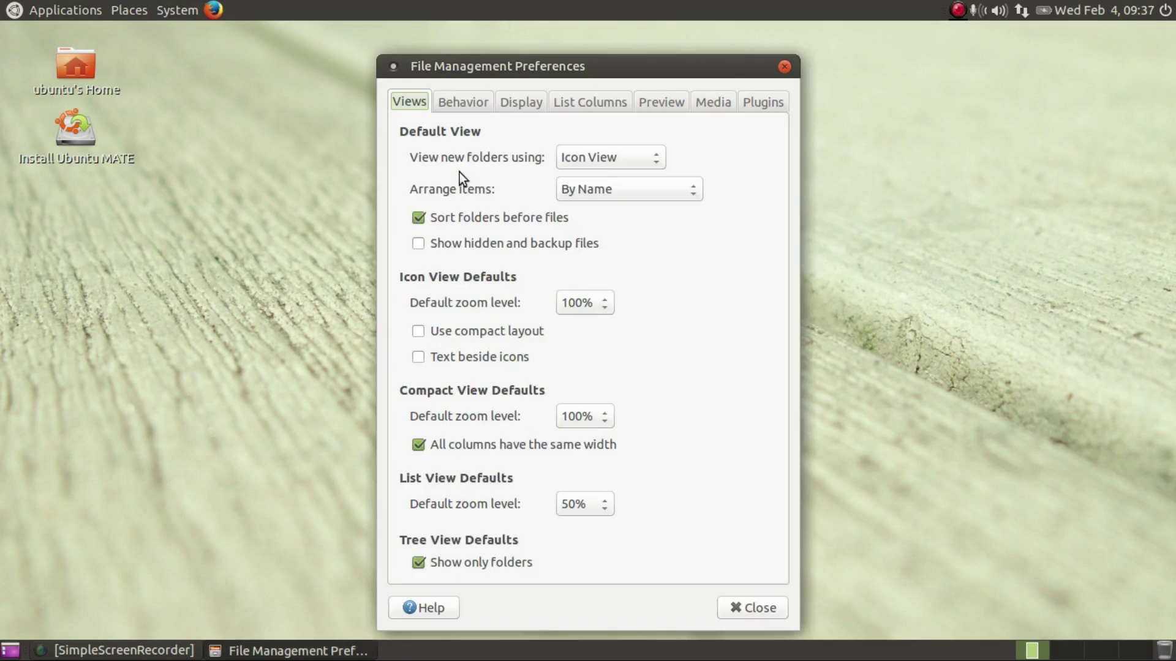
click(758, 607)
Step: Open the Bluetooth Manager, enable Bluetooth, and close the Bluetooth Devices window
click(177, 10)
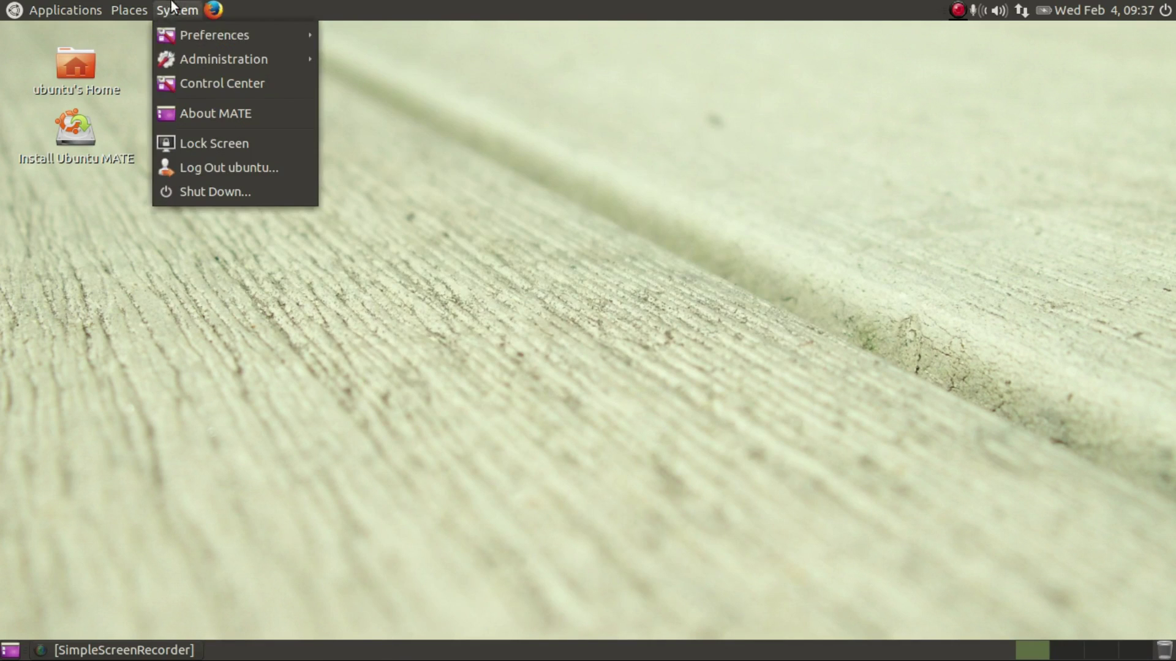
mouse_move(183, 45)
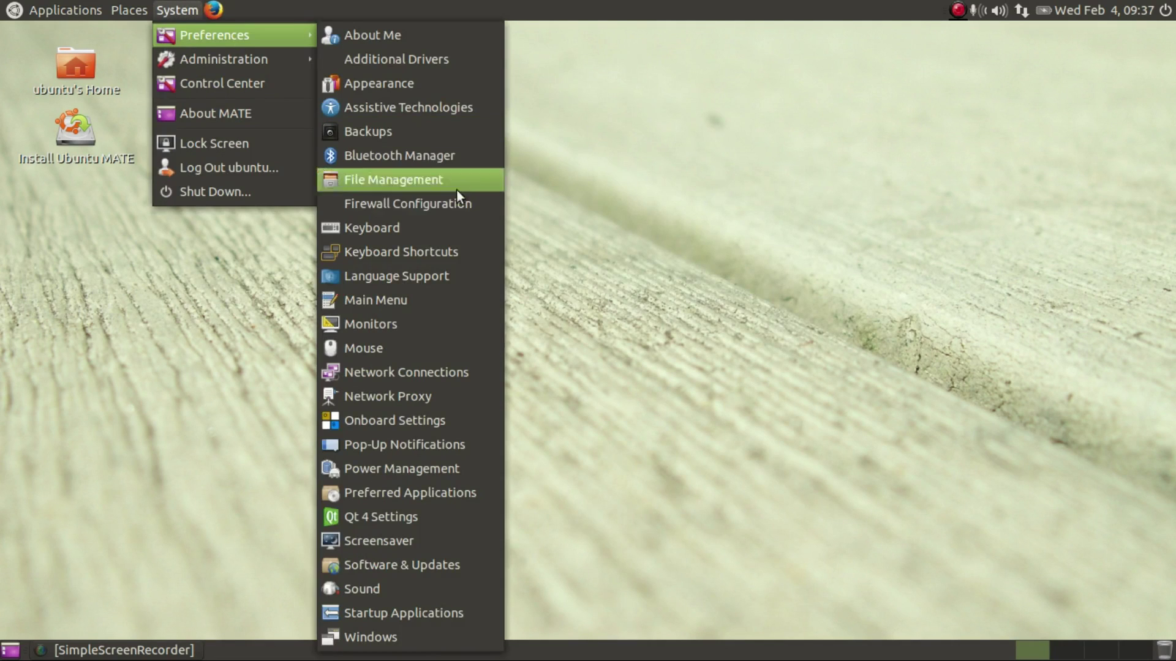
click(464, 150)
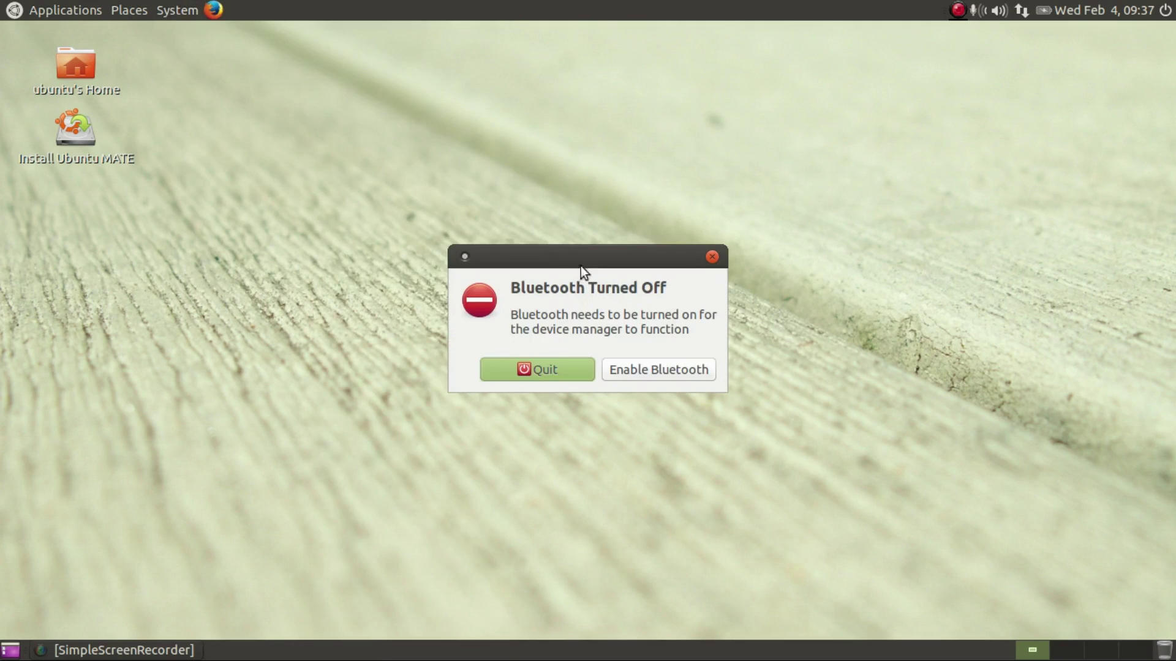
click(617, 373)
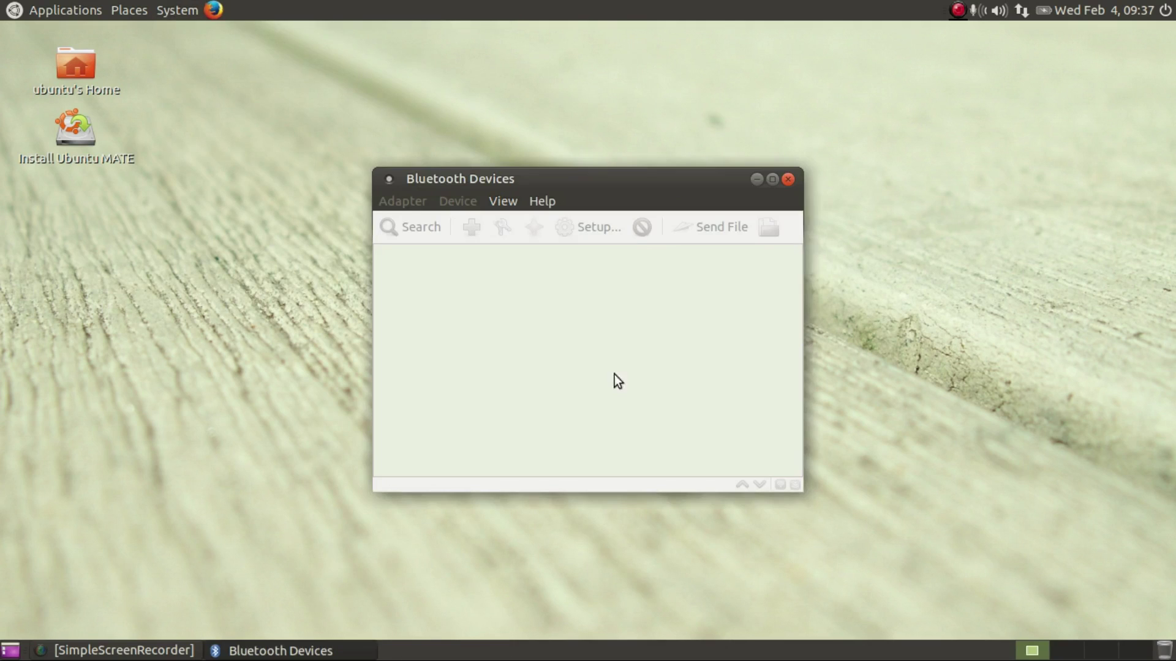
click(787, 179)
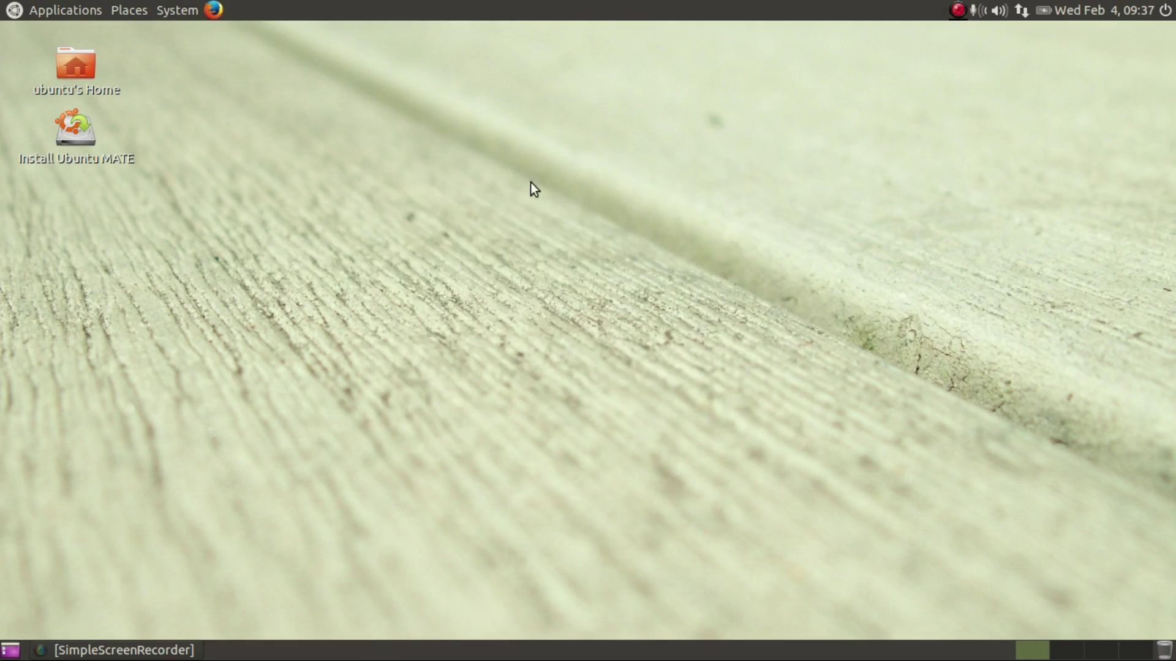
Step: Look over the Administration tools, and open the Control Center to examine its Hardware, System and Other groups
click(177, 10)
mouse_move(200, 42)
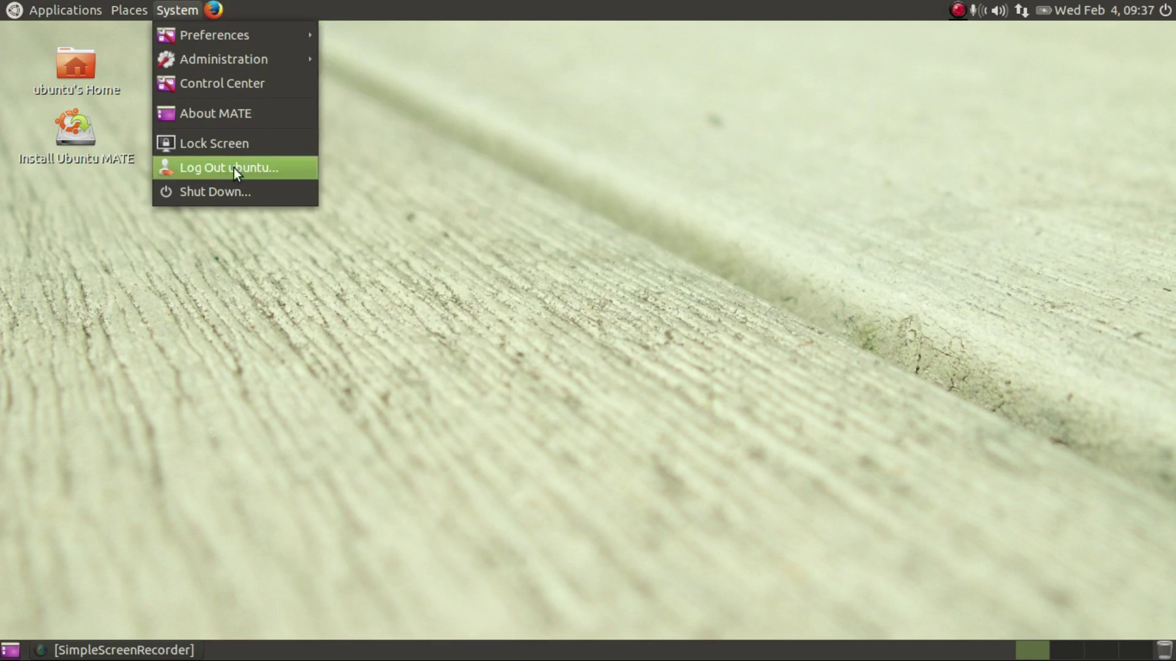
mouse_move(280, 62)
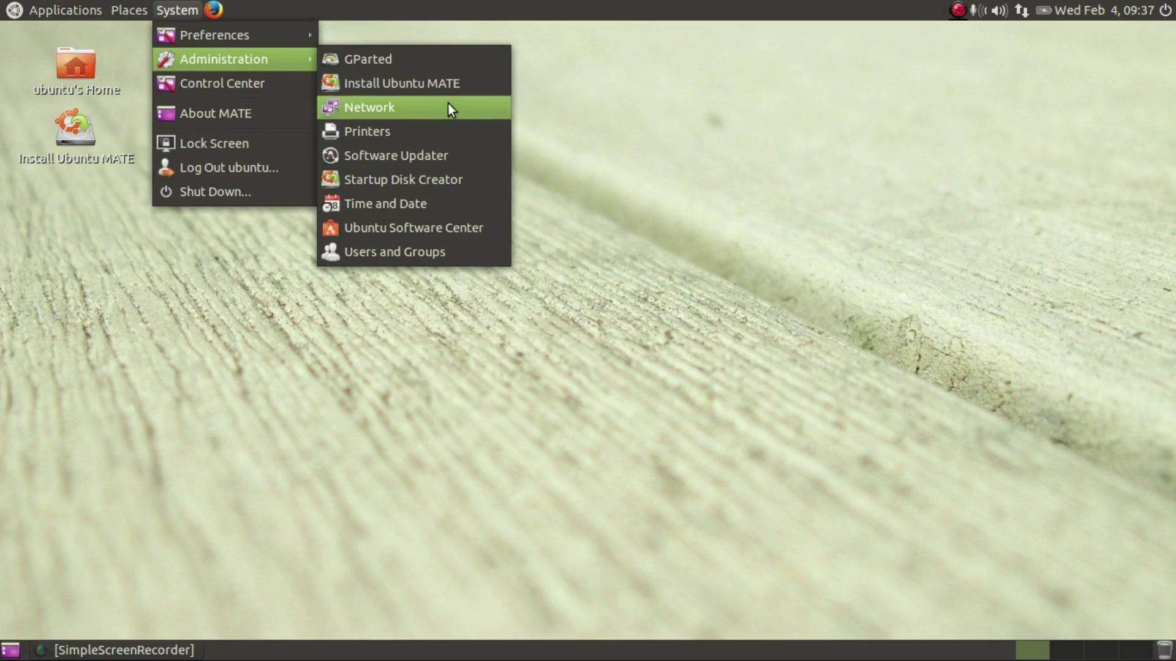
click(262, 92)
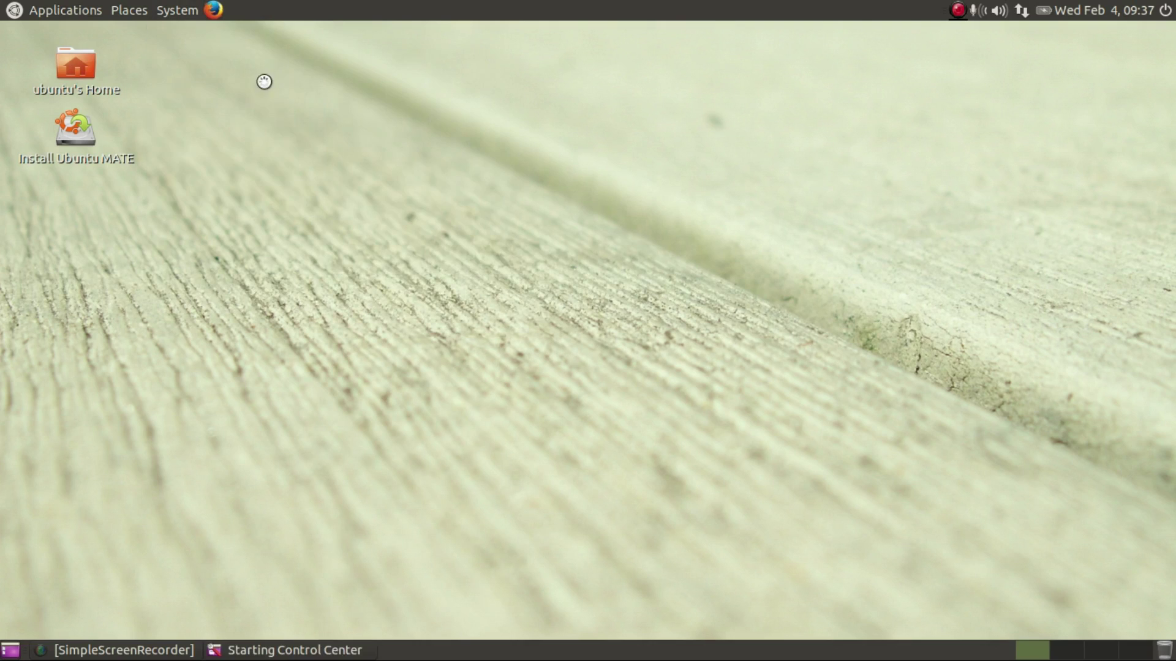
scroll(909, 302, down, 3)
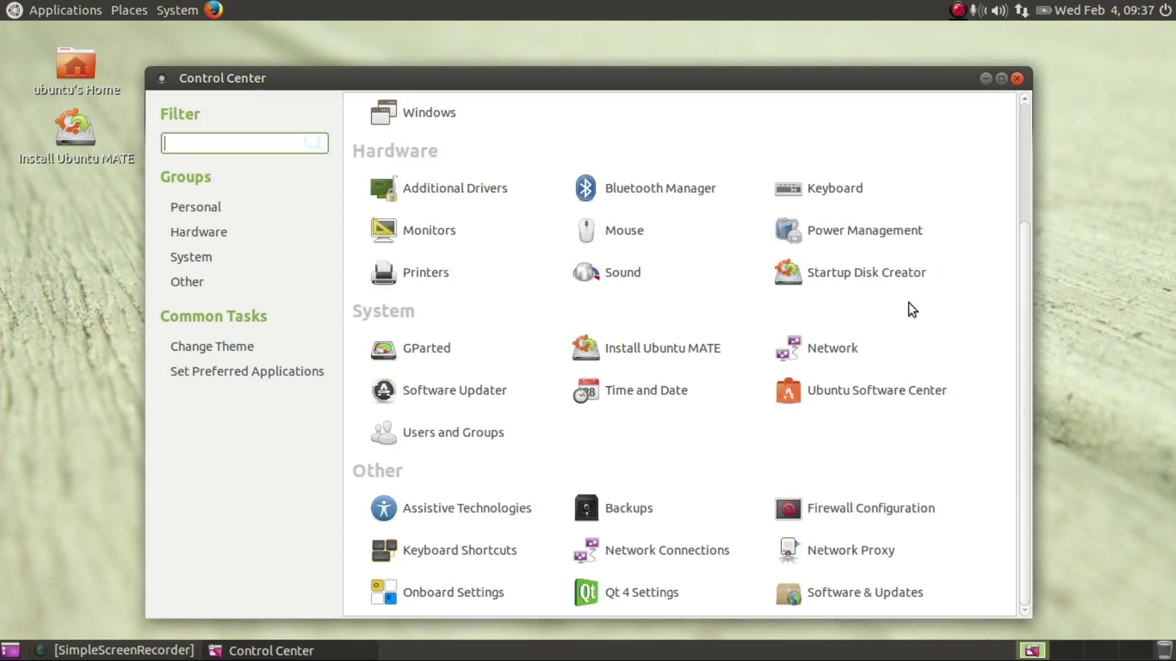
Step: Close the Control Center, and look over the System and Places entries, including Recent Documents
scroll(913, 292, up, 3)
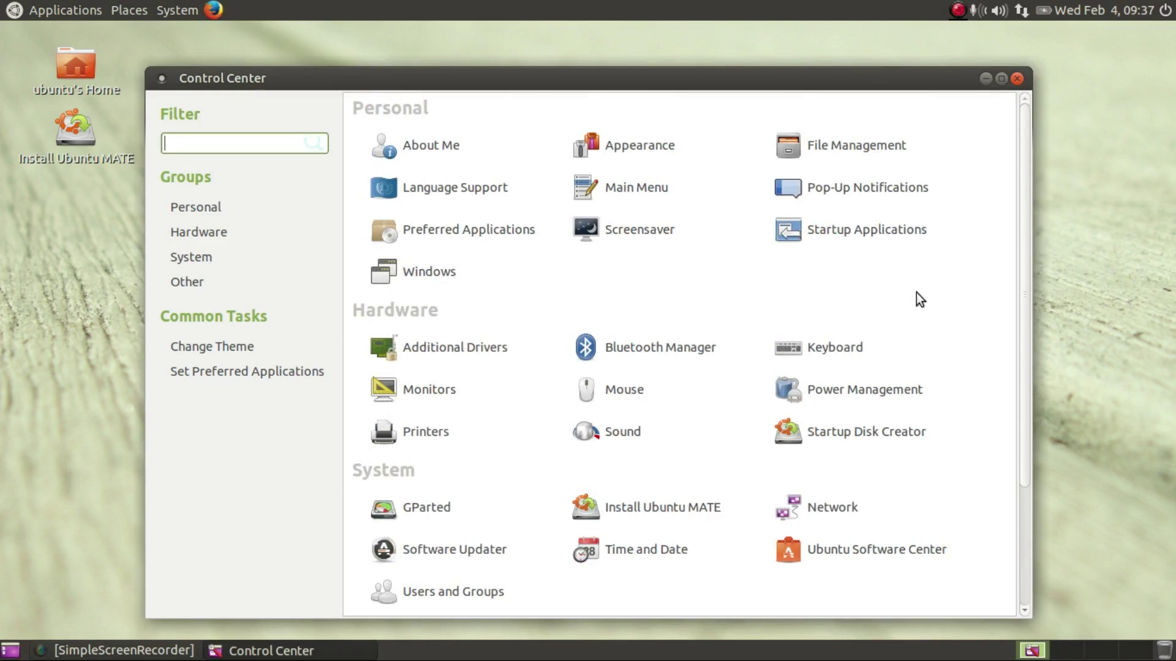
click(1017, 78)
click(164, 11)
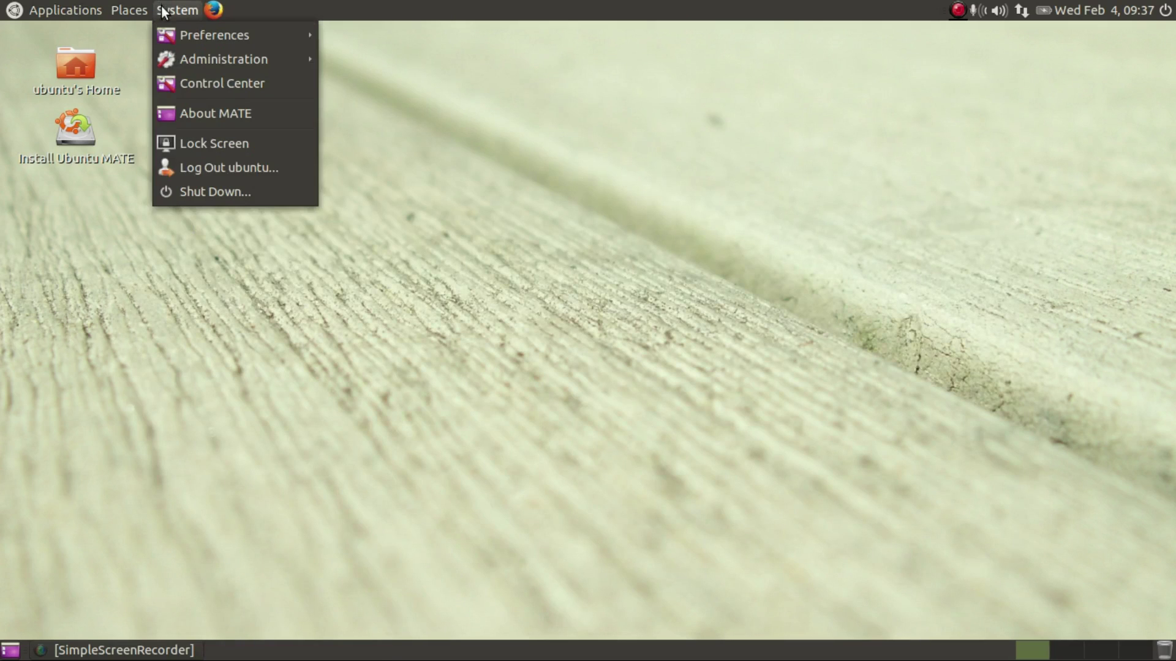
mouse_move(117, 7)
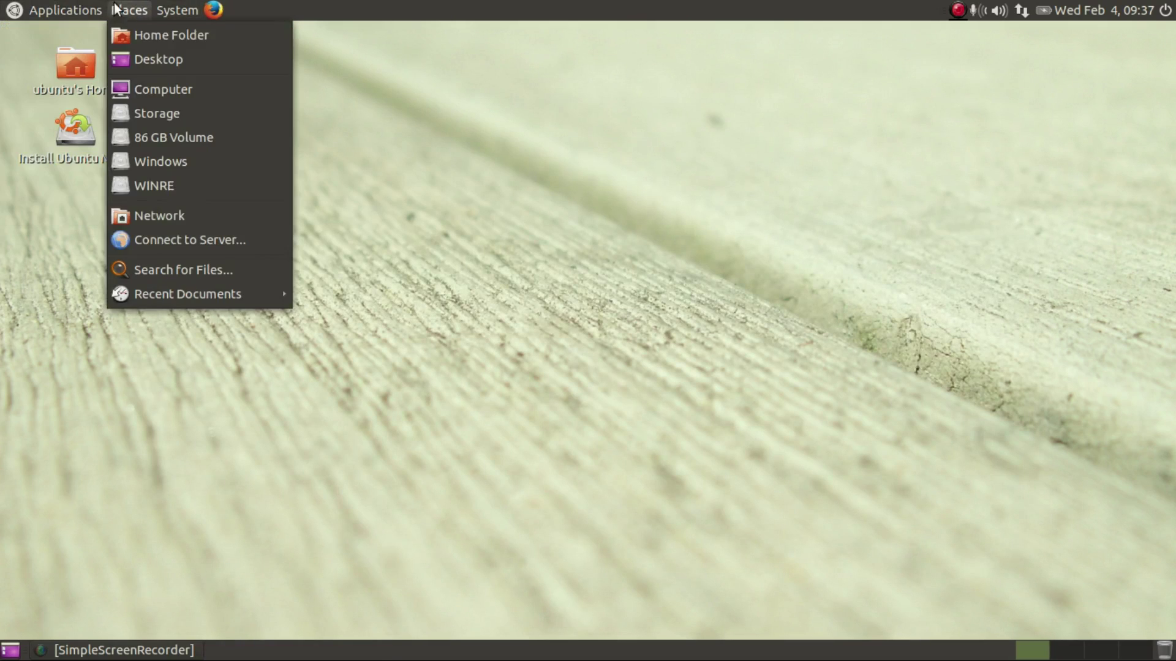
mouse_move(252, 299)
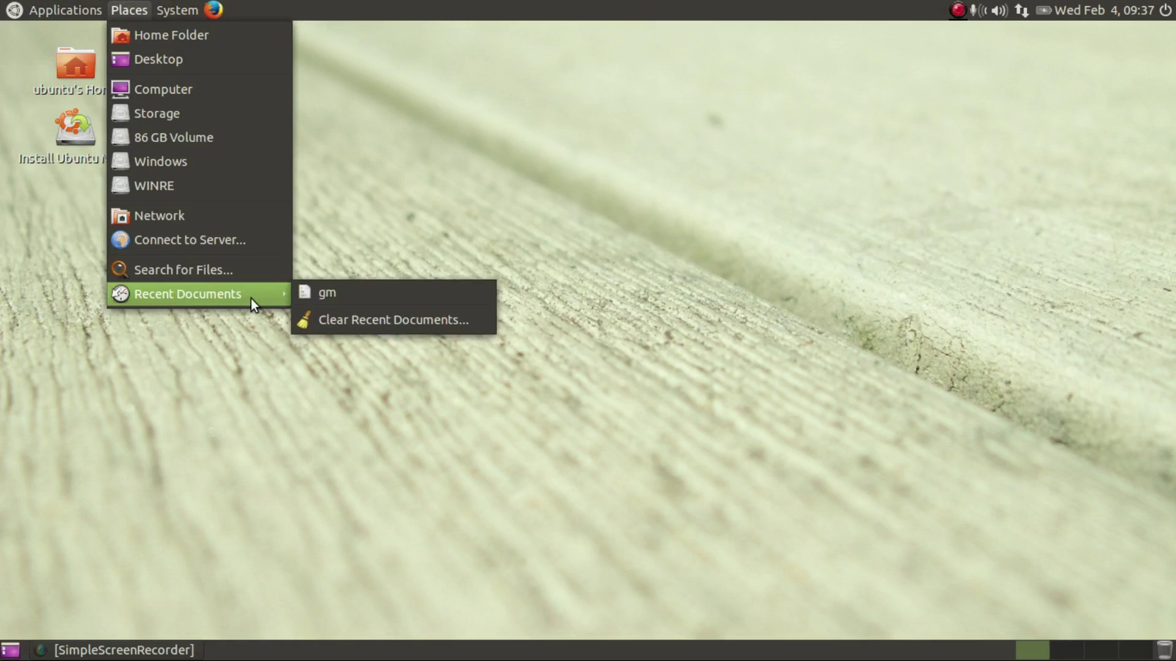
Step: Open Passwords and Keys and the pluma Text Editor from the Accessories applications
mouse_move(66, 10)
mouse_move(68, 35)
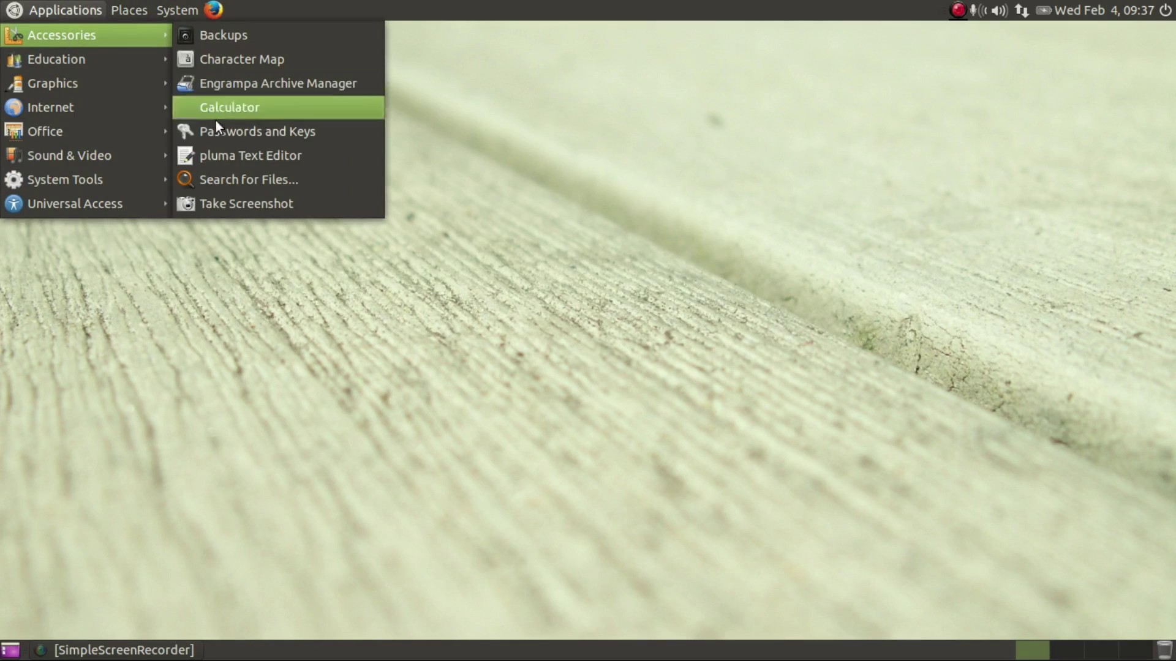
click(226, 132)
click(44, 9)
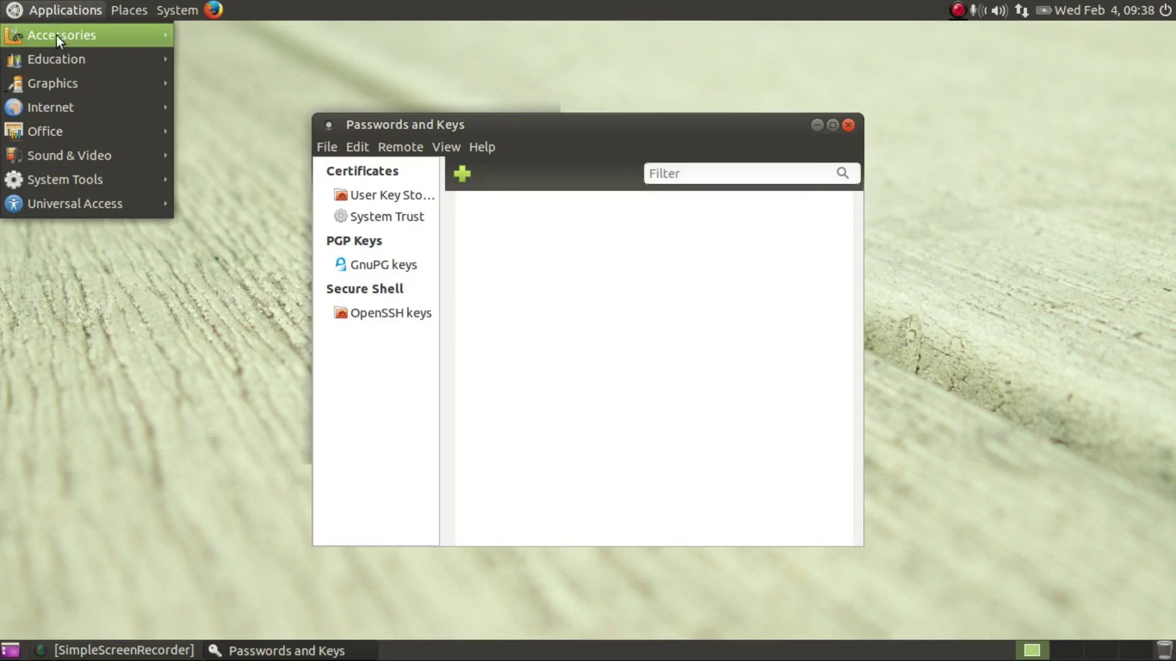
mouse_move(69, 36)
click(245, 154)
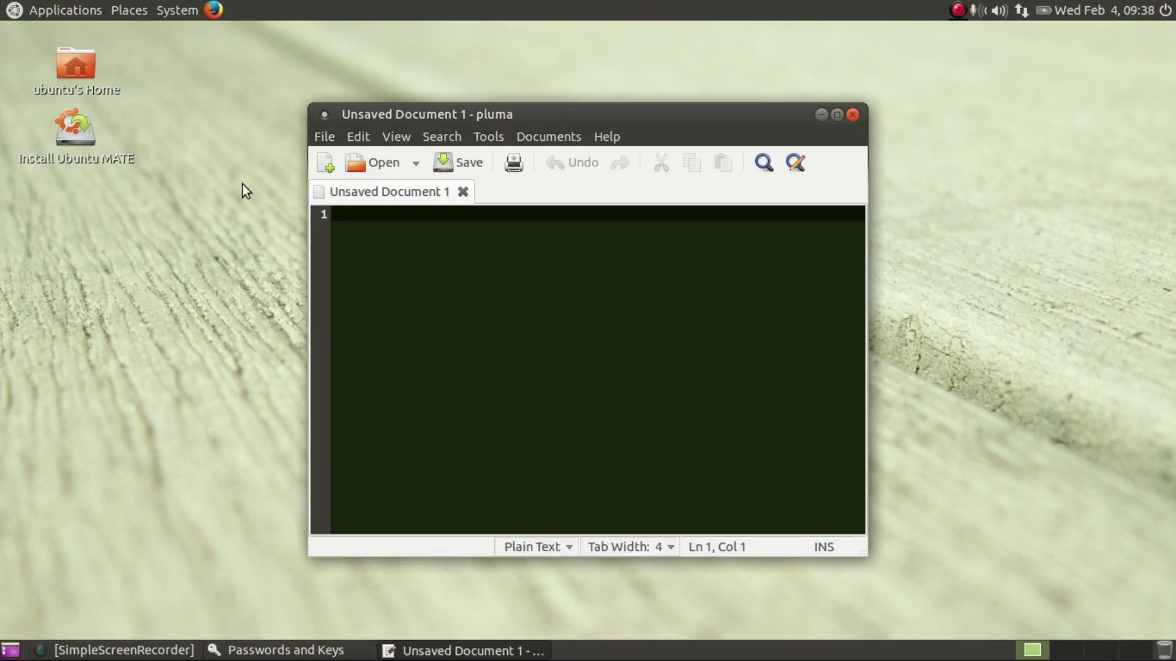
Step: Switch between the pluma and Passwords and Keys windows, moving Passwords and Keys aside, and close both
key(alt+Tab)
key(alt+Tab)
key(alt+Tab)
key(alt+Tab)
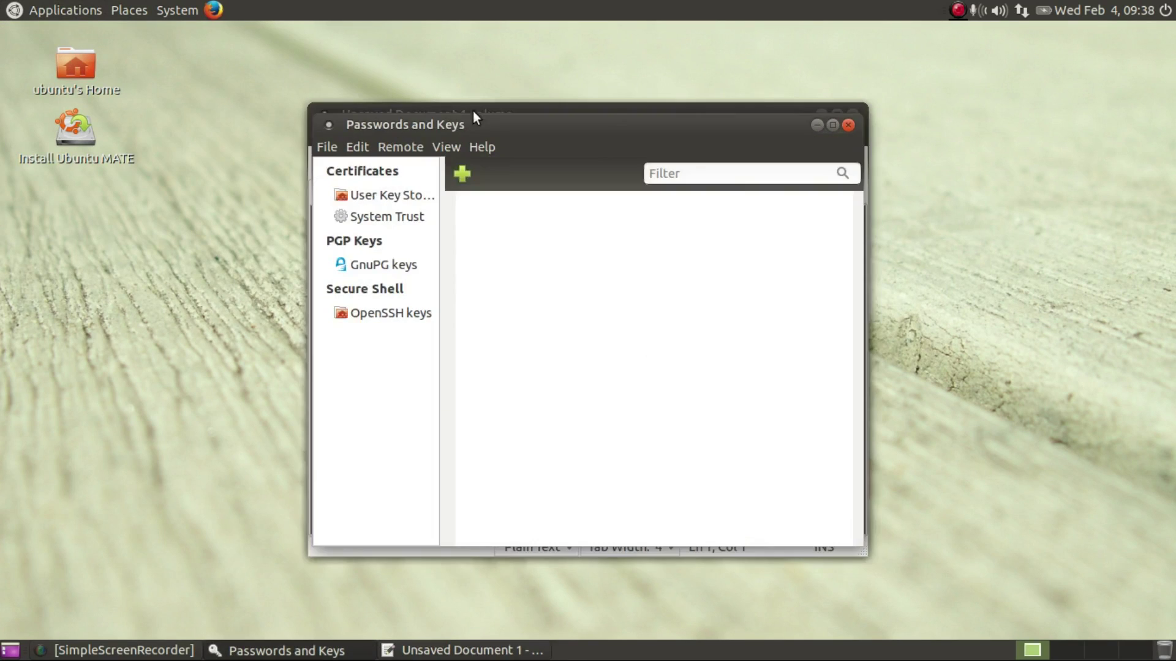
drag(475, 47, 190, 198)
key(alt+Tab)
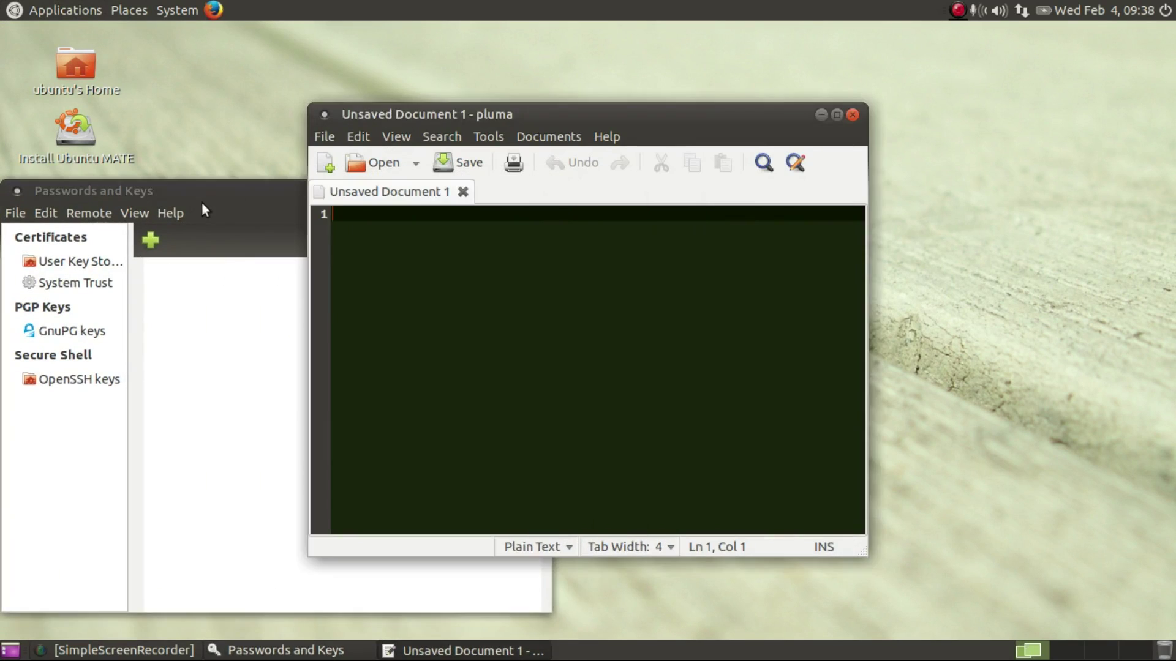
key(alt+Tab)
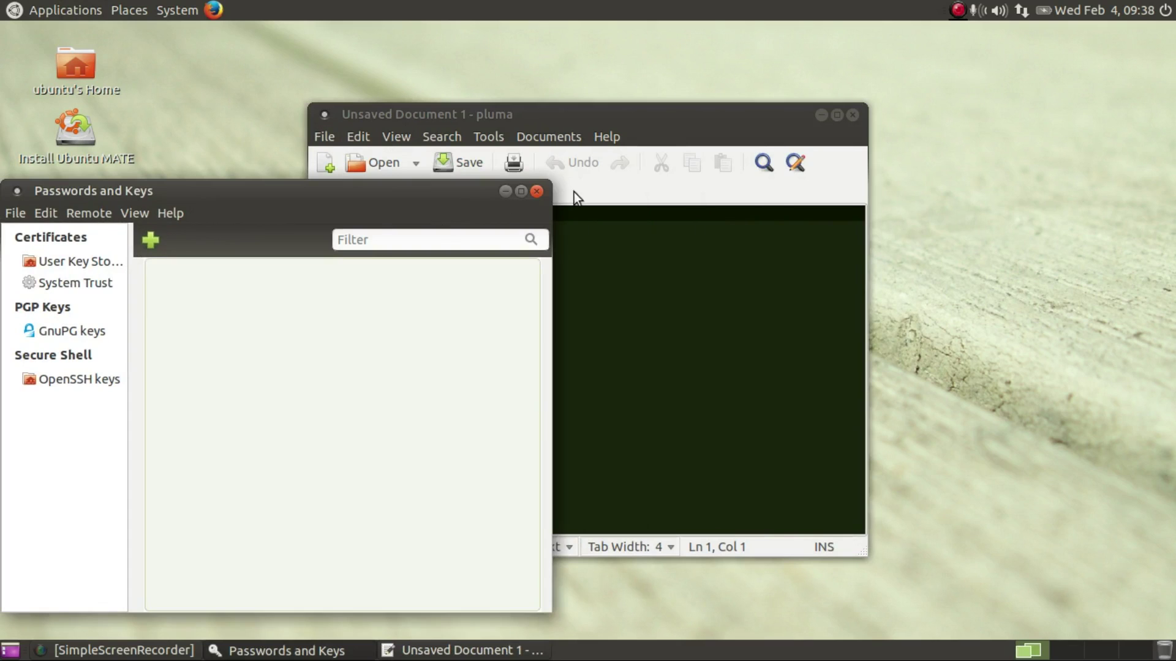
click(536, 191)
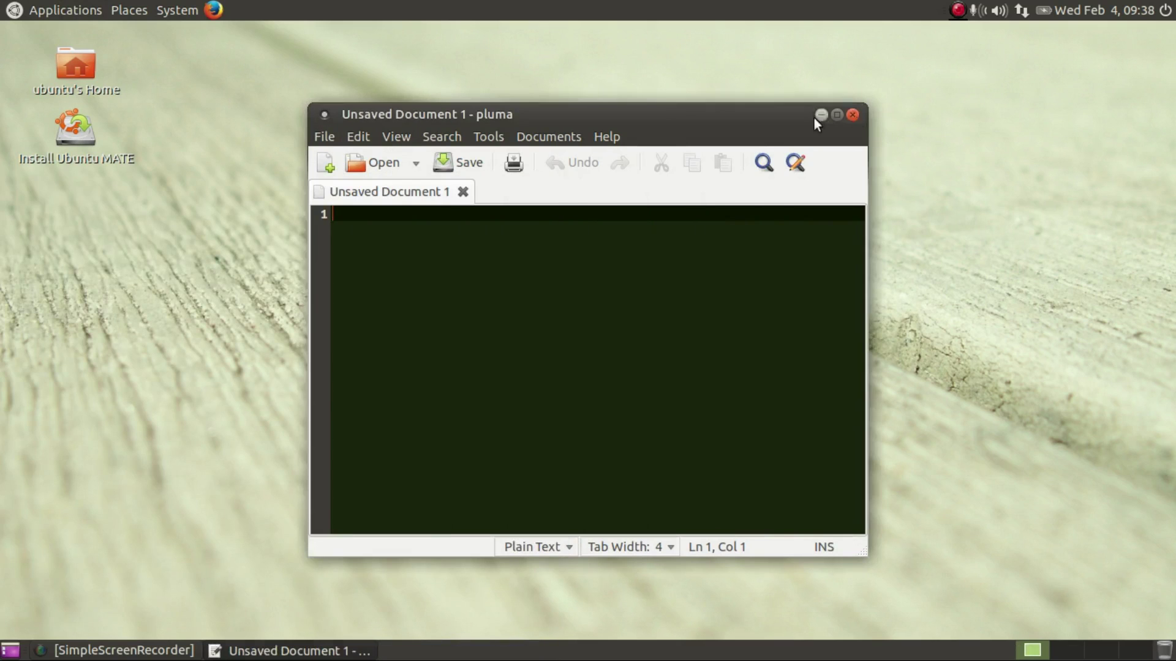
click(853, 114)
Step: Look over the Internet, Office, Sound & Video and System Tools applications, and briefly open the Caja file manager
click(66, 10)
mouse_move(22, 89)
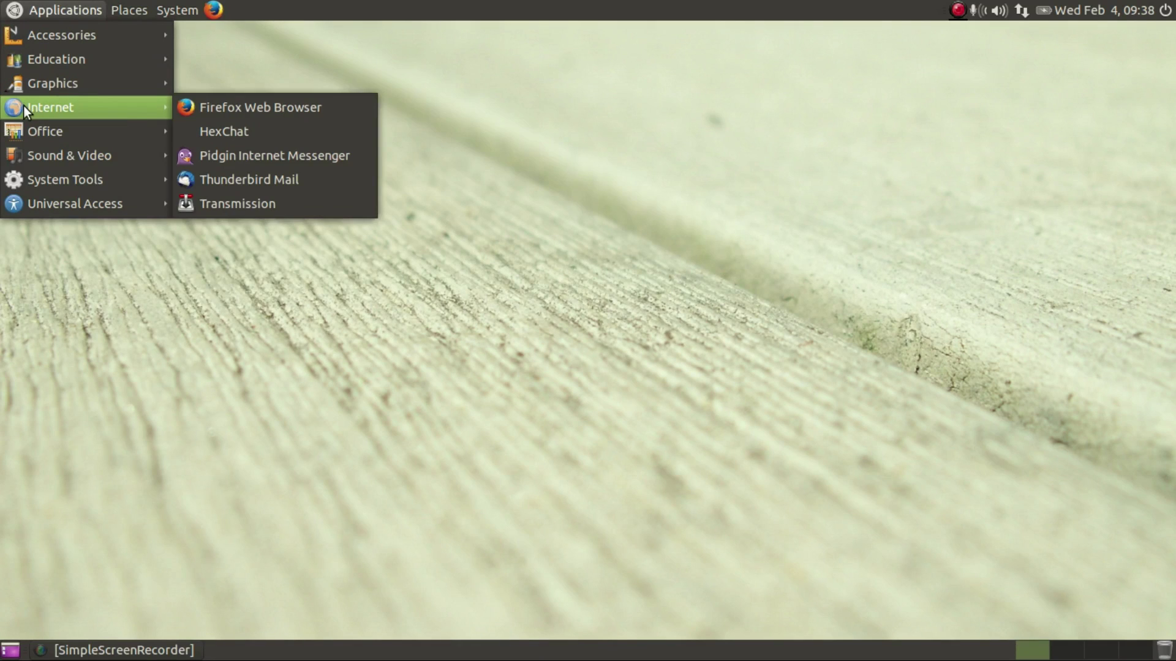
mouse_move(28, 130)
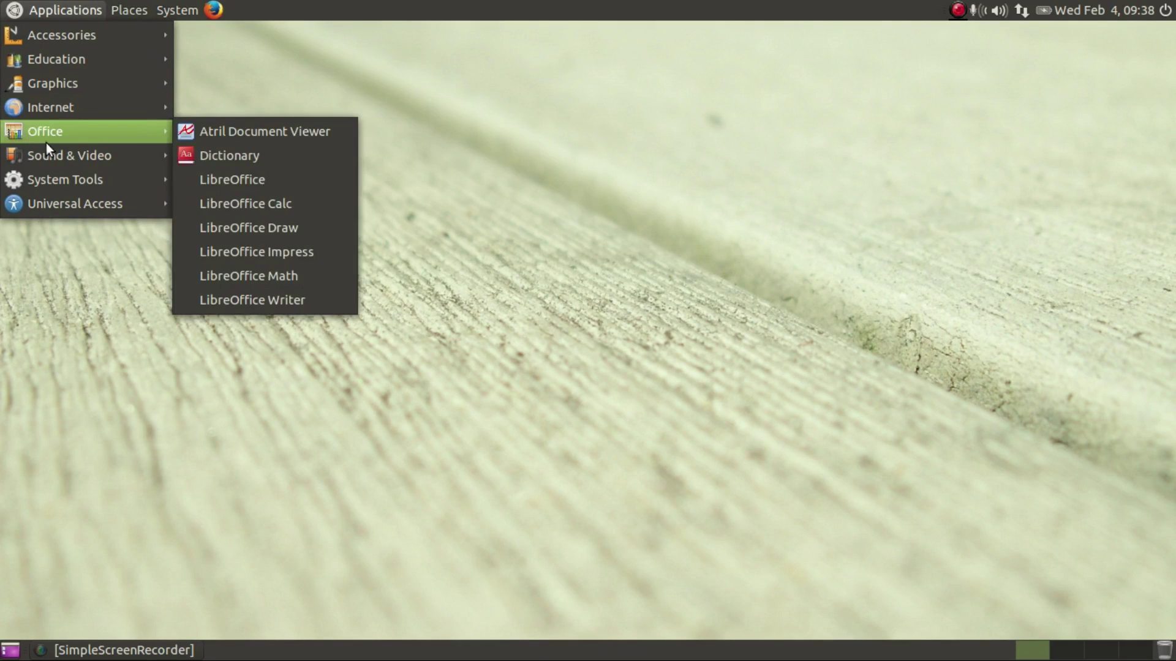
mouse_move(69, 155)
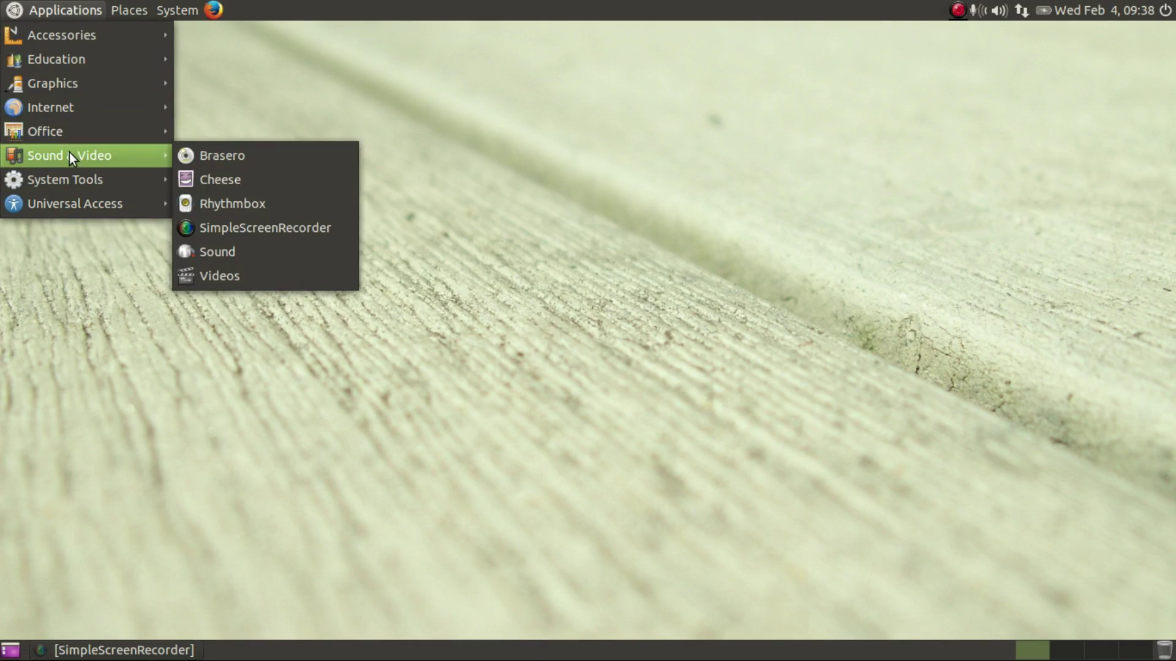
mouse_move(69, 179)
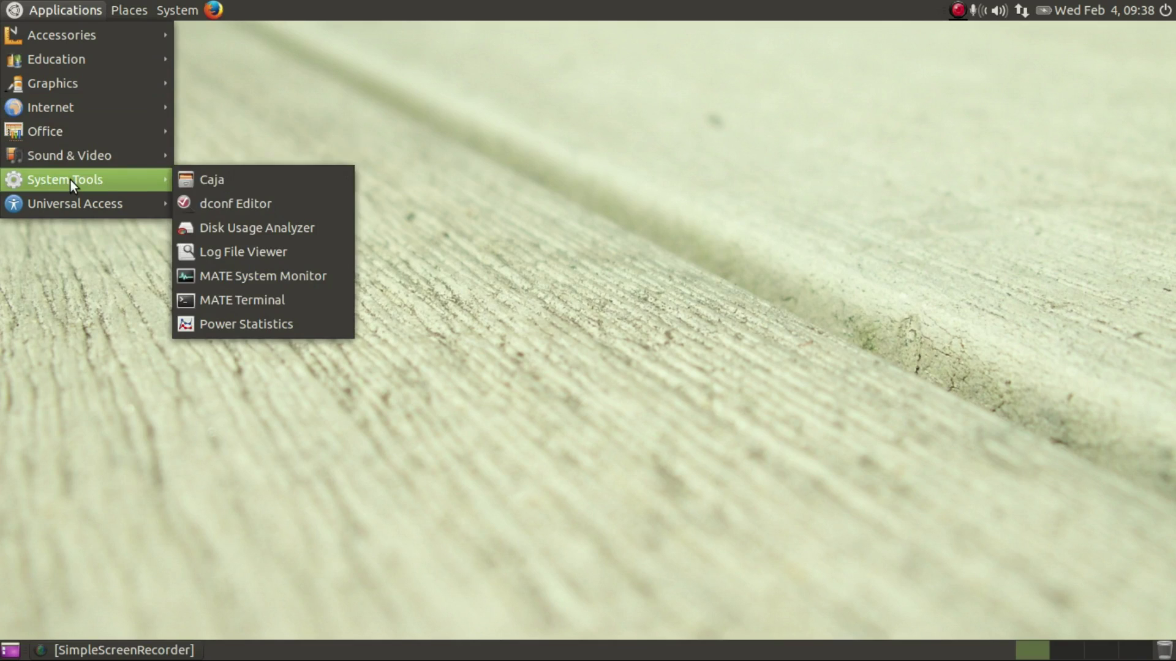
click(302, 185)
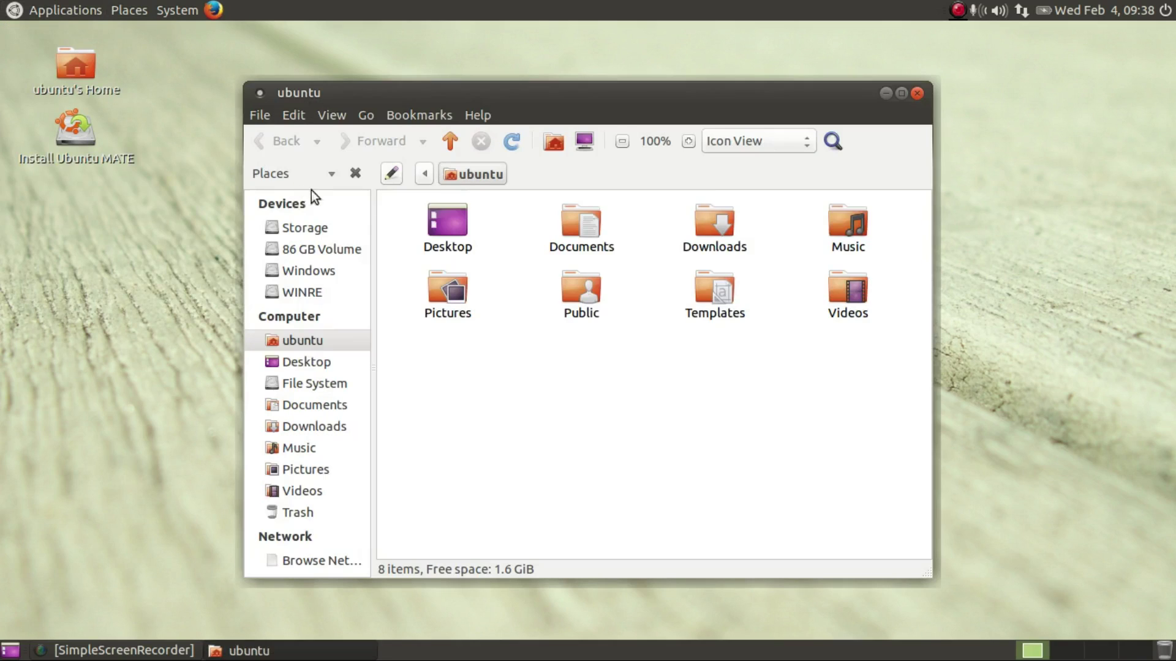
click(917, 97)
Step: Open the MATE System Monitor and enlarge its window
click(65, 9)
mouse_move(97, 184)
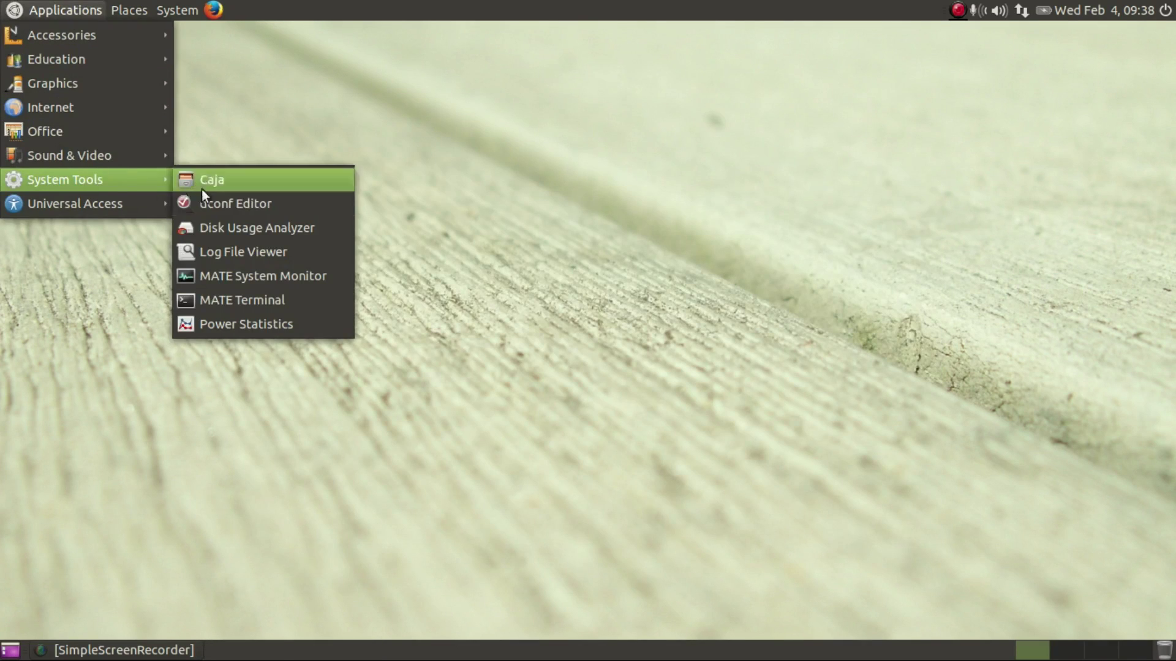
click(331, 277)
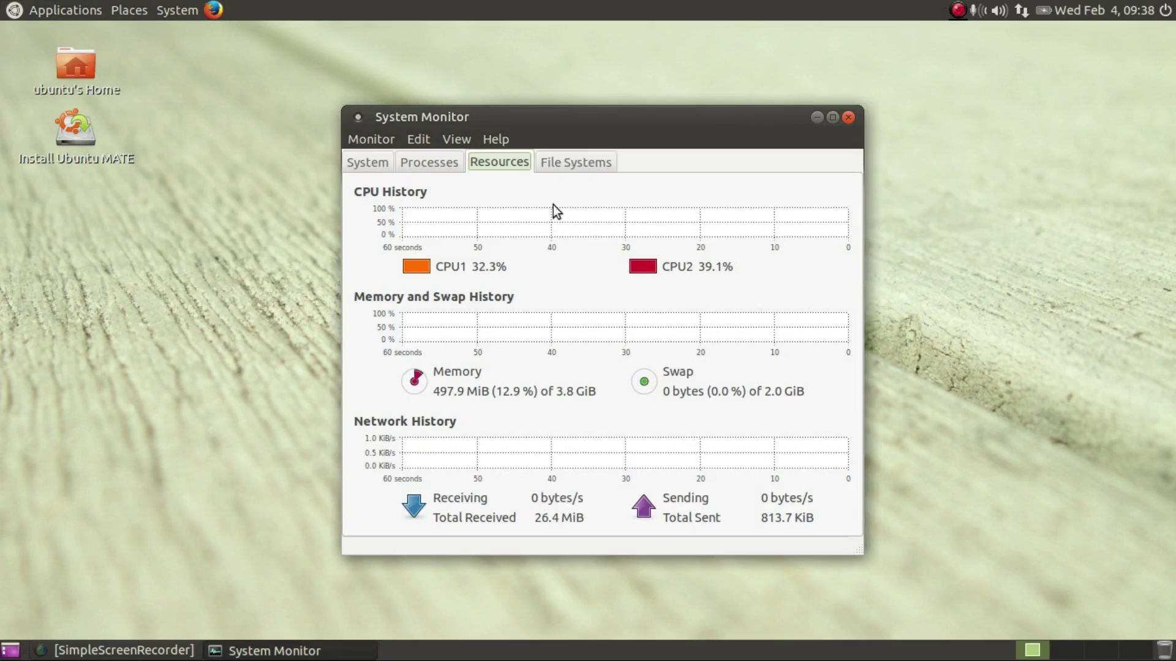
drag(851, 547, 966, 585)
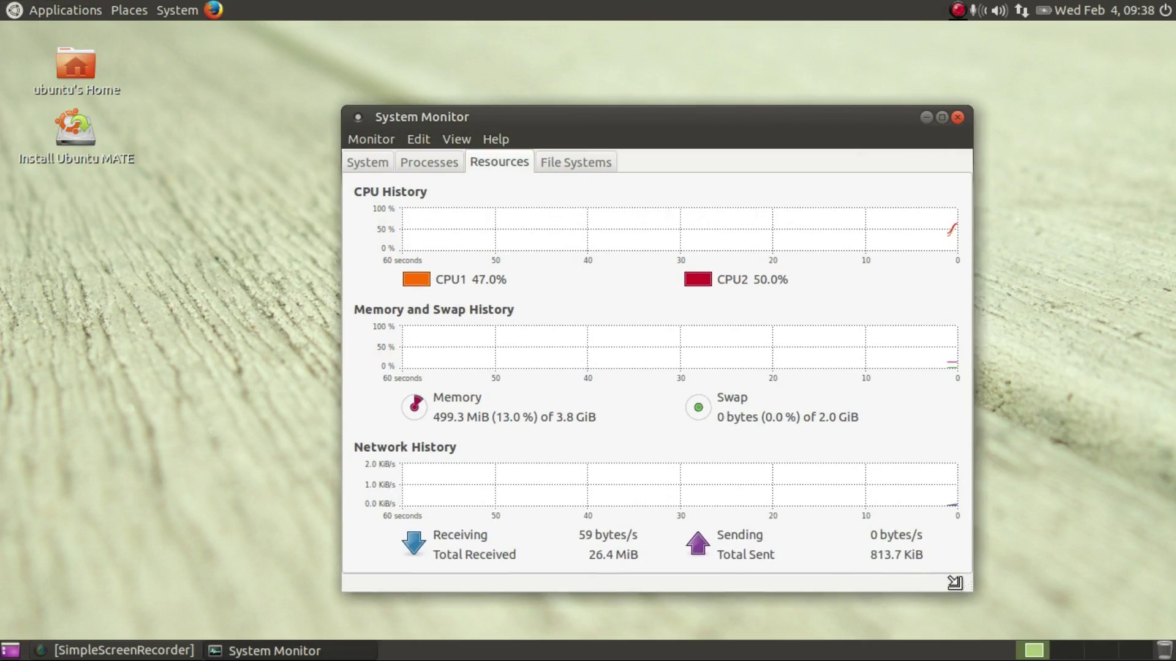
Step: Review the File Systems, Resources, Processes and System information in the System Monitor, and close it
click(576, 161)
click(494, 164)
click(380, 163)
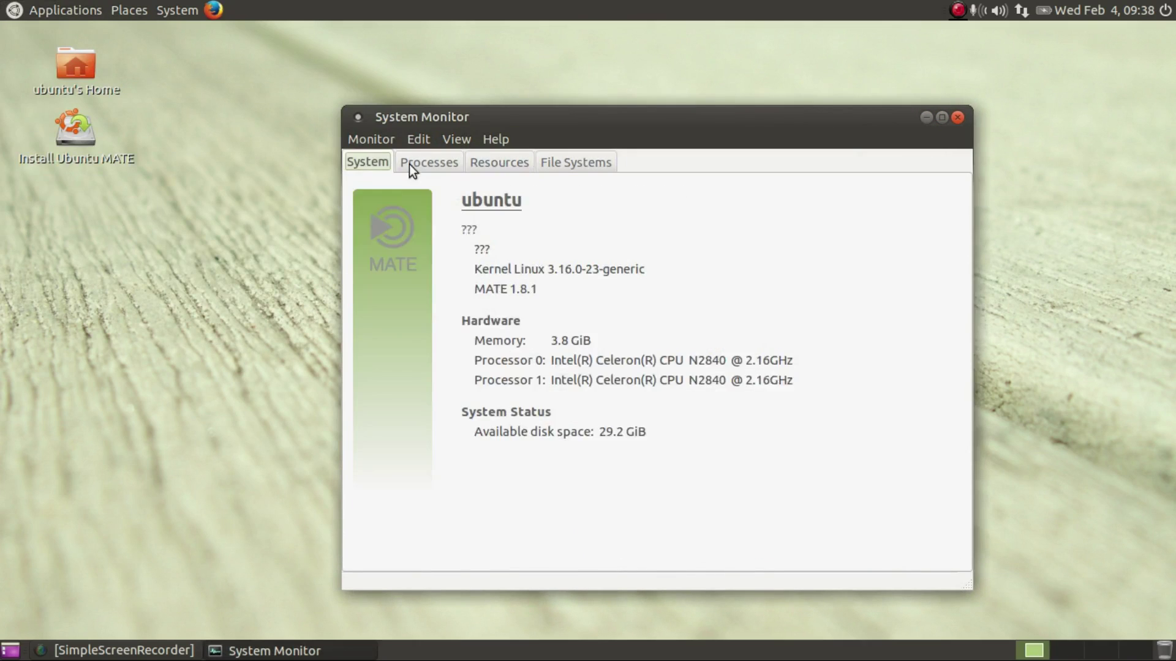
click(436, 162)
click(383, 168)
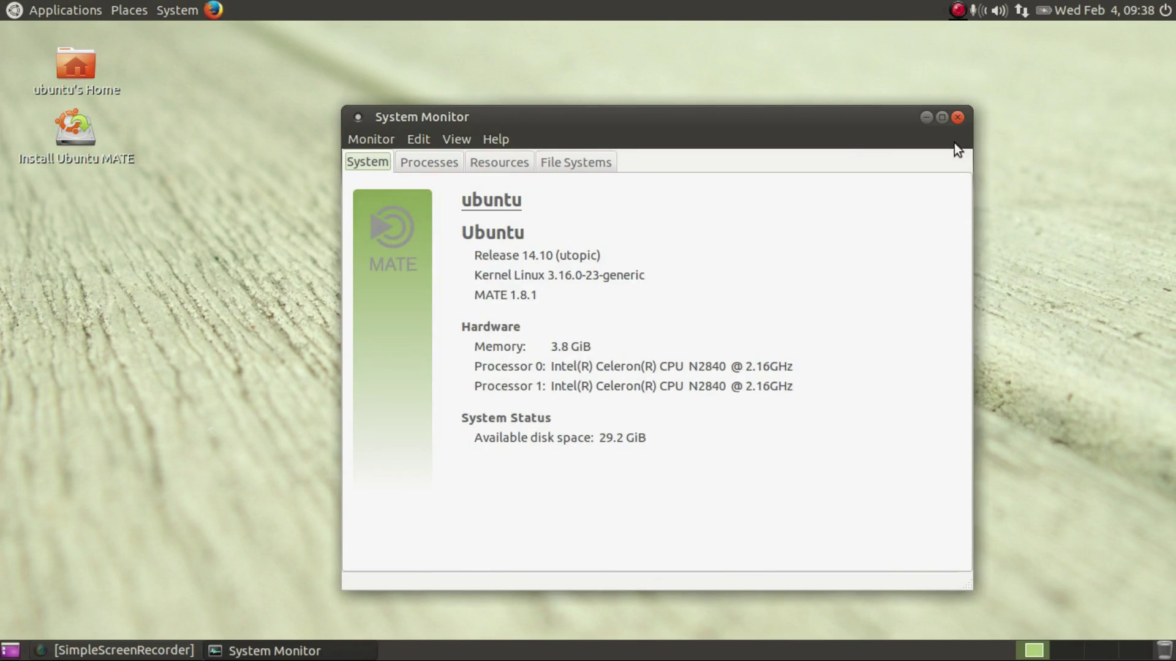
click(958, 117)
Step: Look over the Universal Access and System Tools applications, and briefly open the MATE Terminal
click(1, 5)
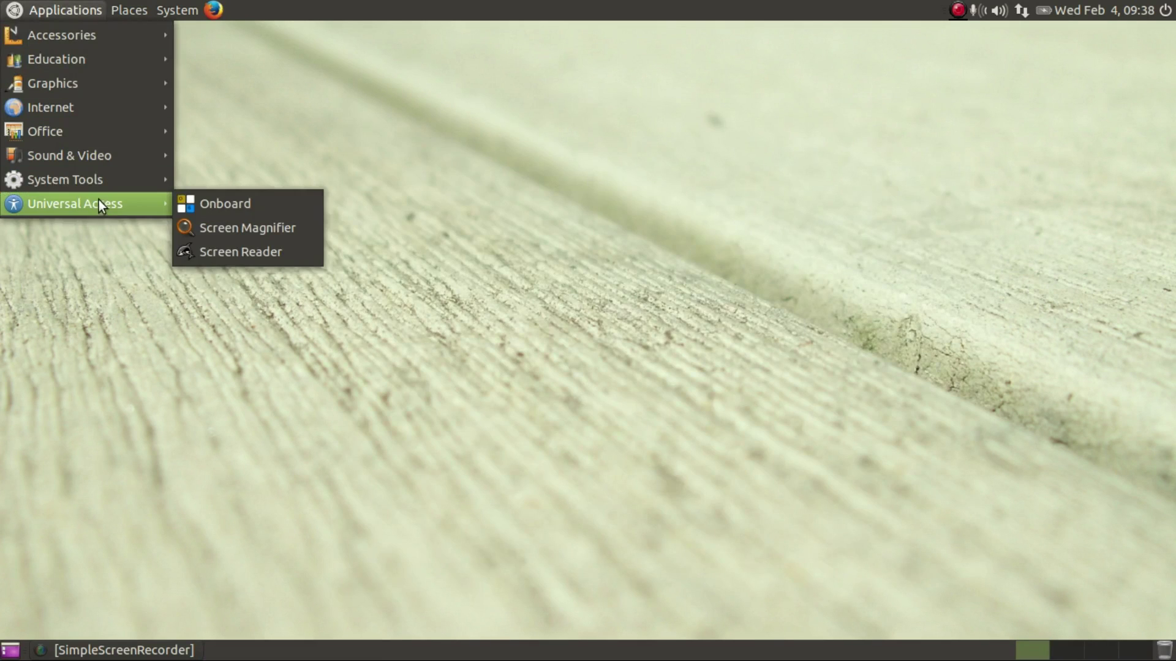
mouse_move(69, 180)
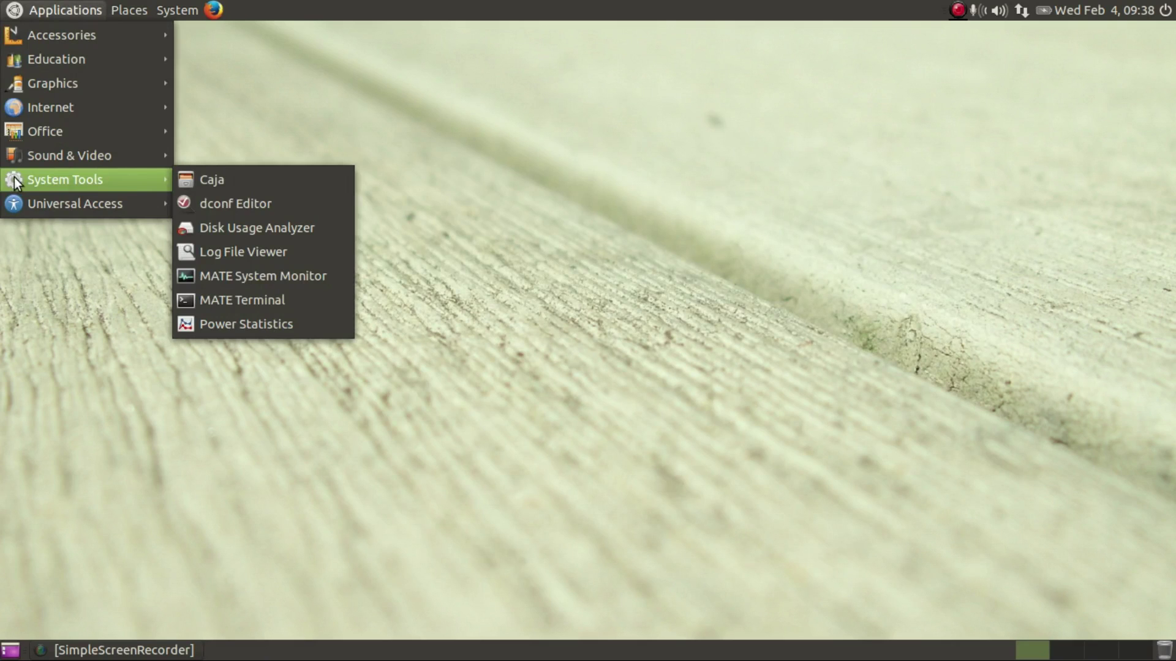
click(282, 302)
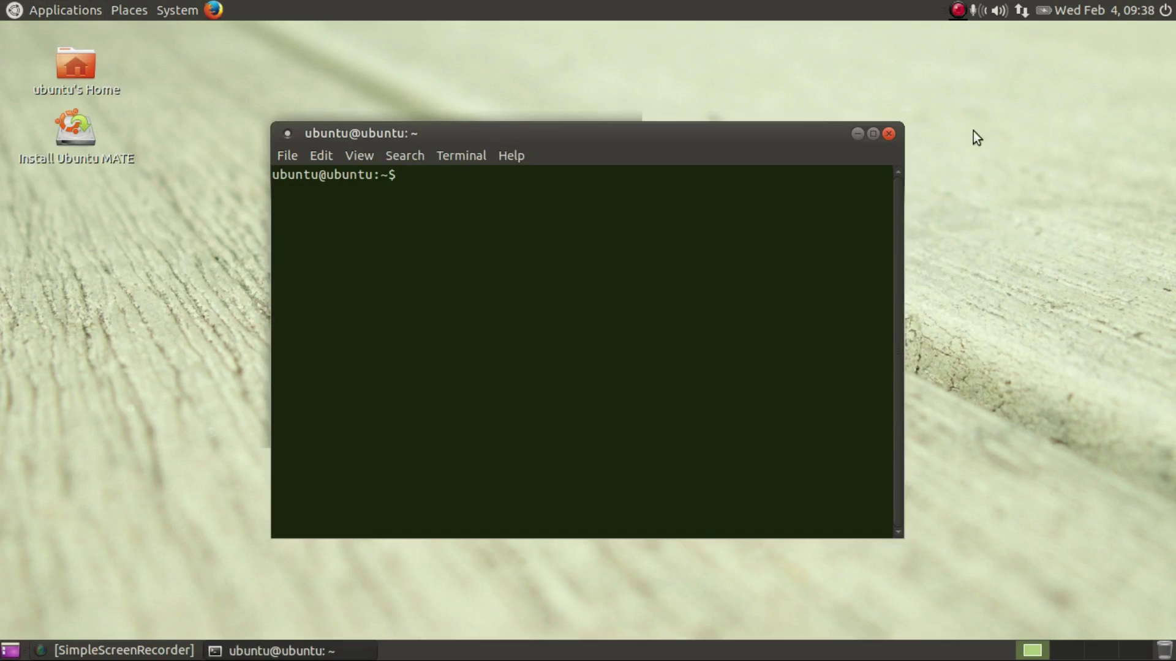
click(888, 134)
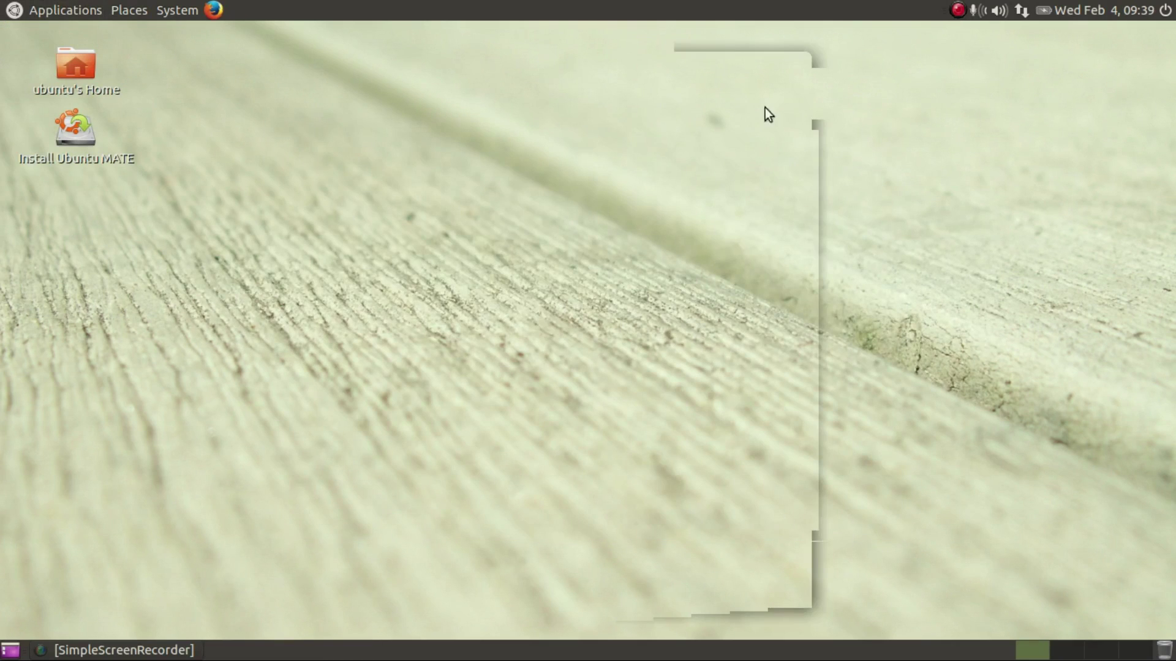
Step: Open the top panel's properties, switch its background to a solid color and make it more opaque
right_click(841, 7)
click(858, 33)
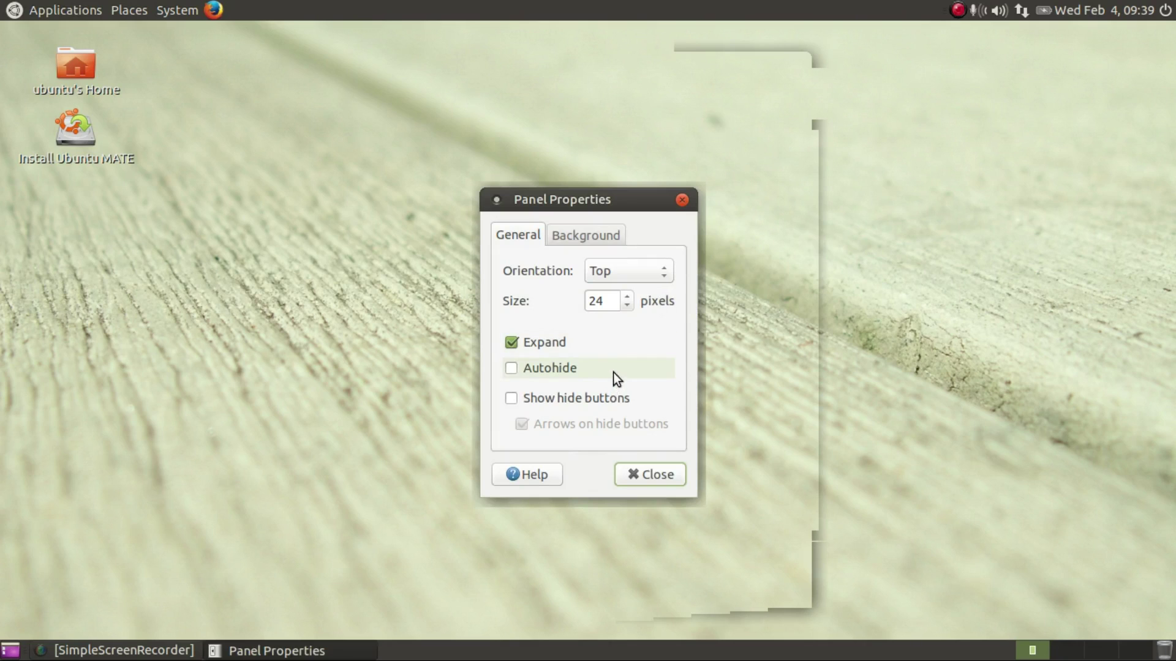
click(593, 237)
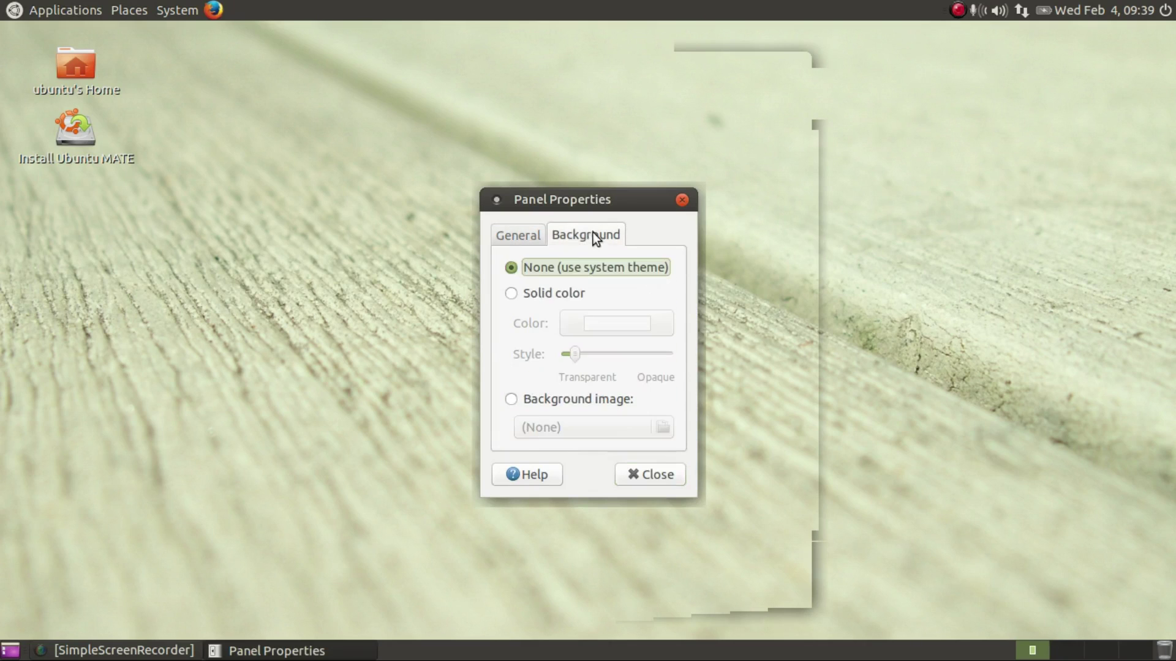
click(576, 296)
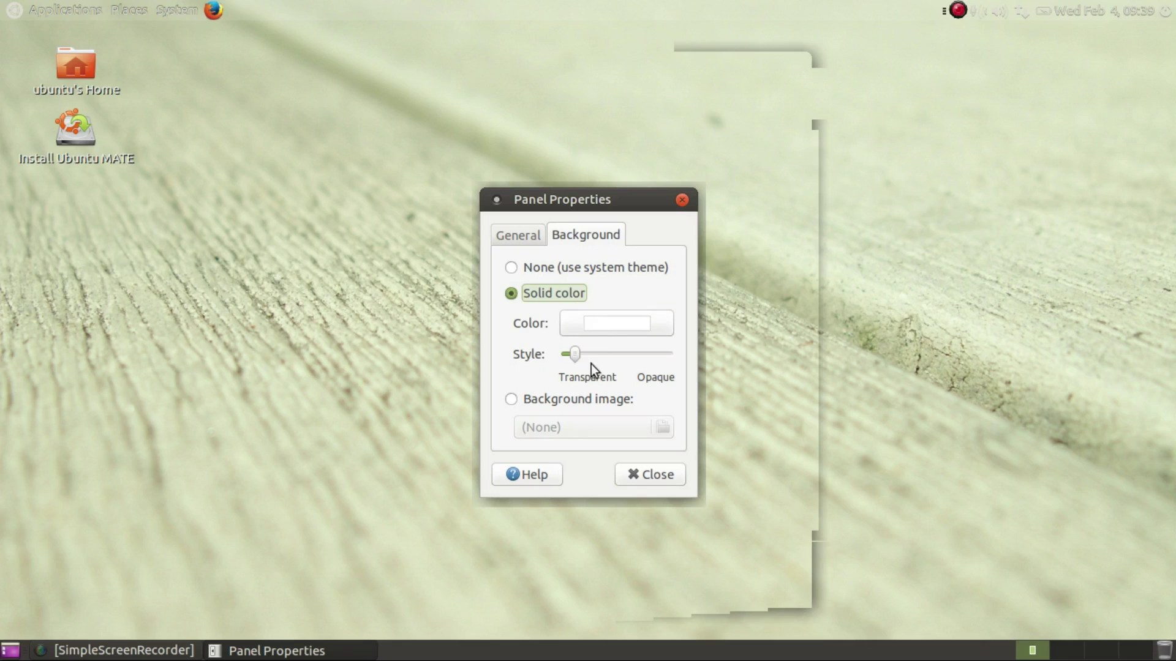
drag(579, 355, 627, 362)
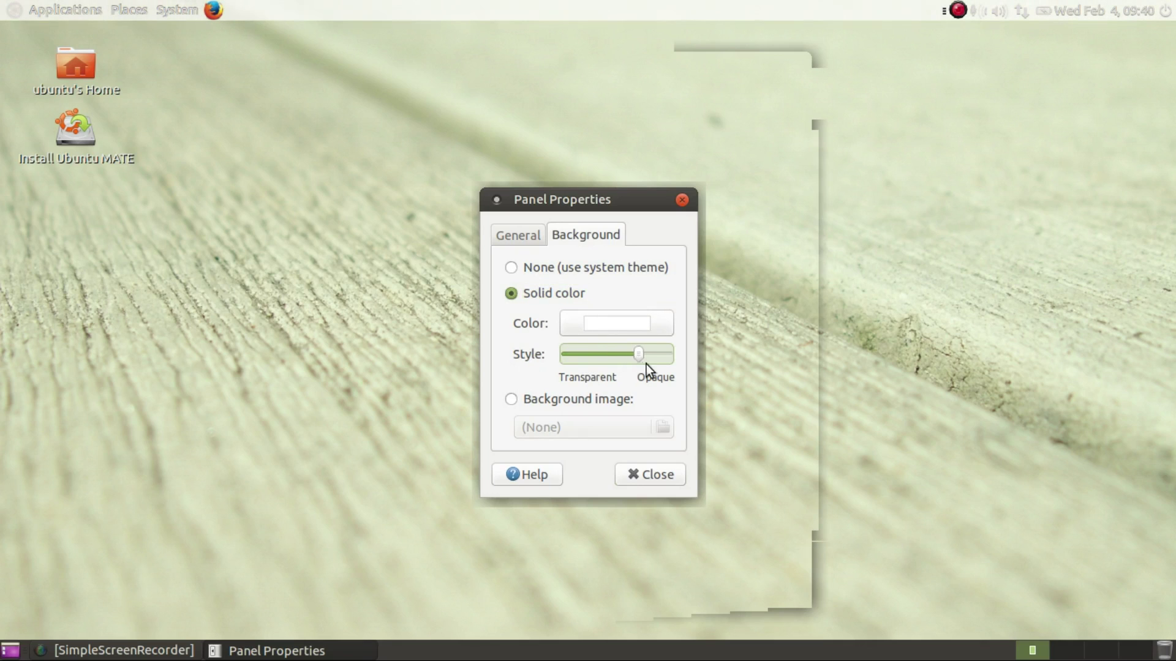
Step: Set the top panel's background color to black with about half transparency, and close its properties
click(624, 326)
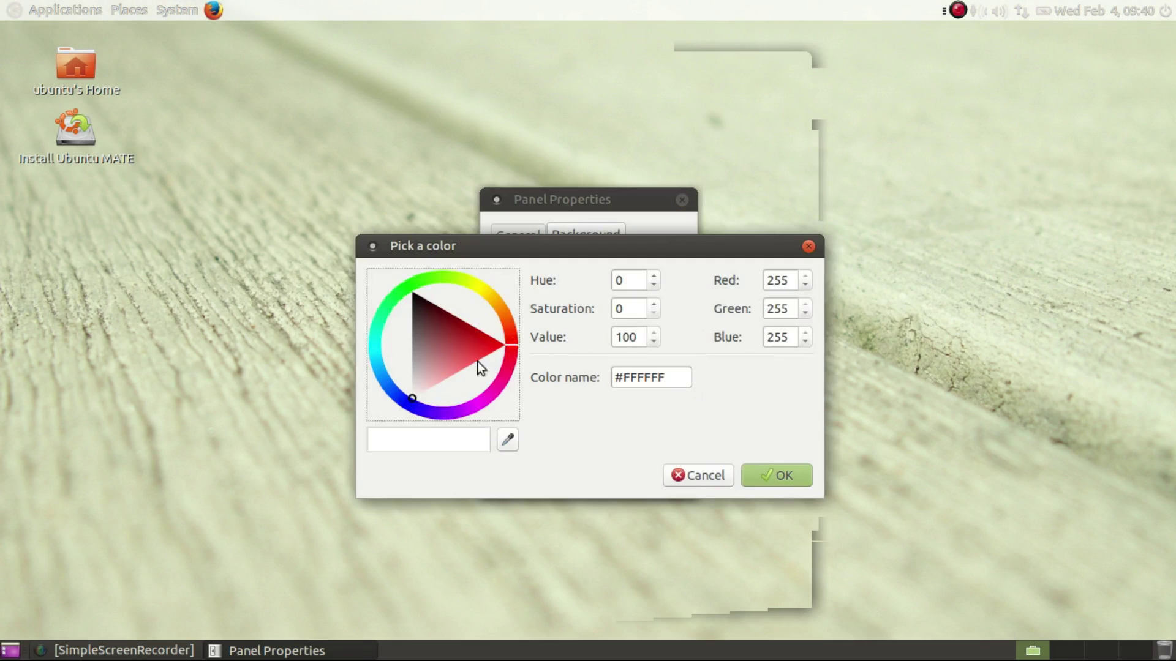
click(413, 294)
click(805, 476)
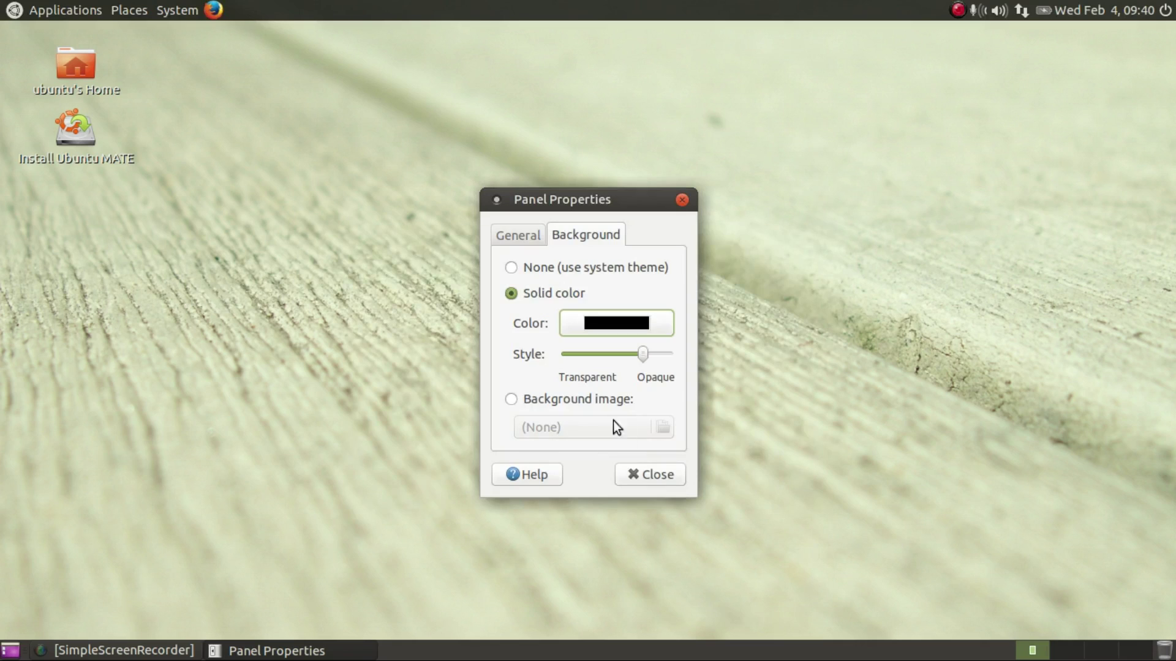
drag(639, 358, 610, 361)
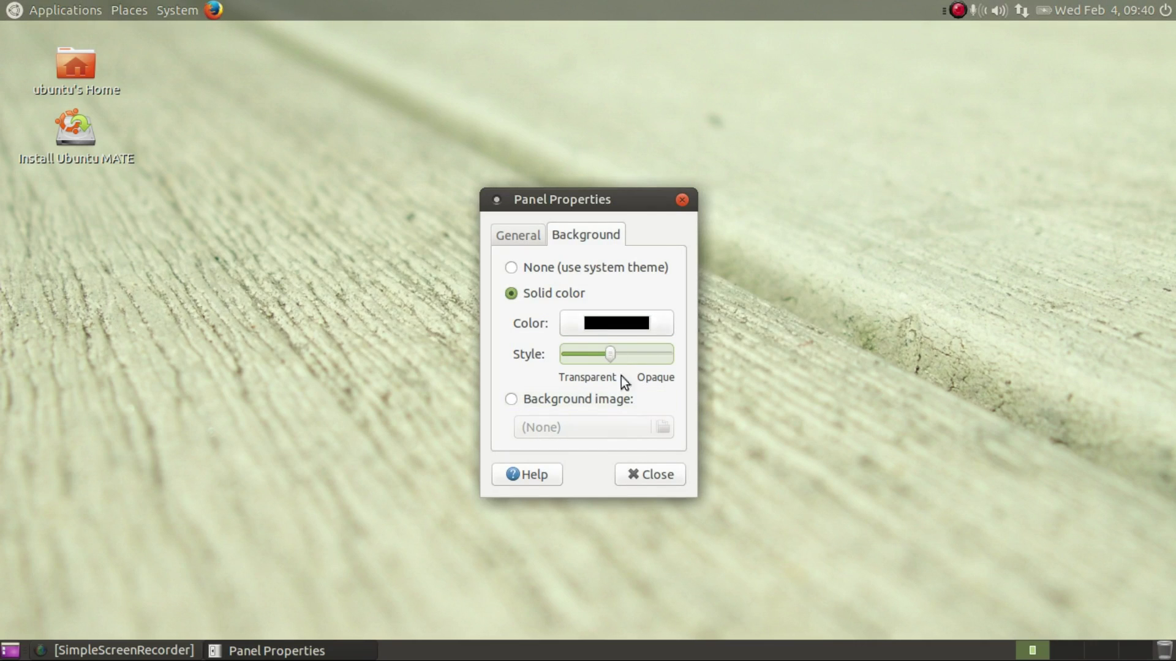
click(641, 472)
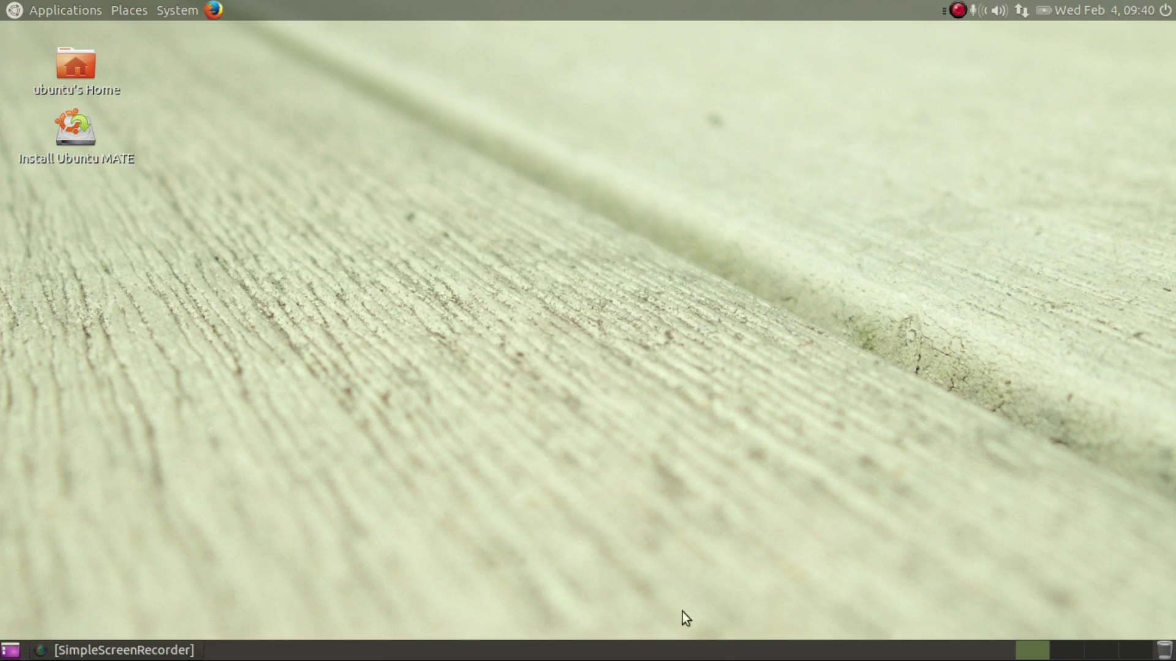
Step: Check the bottom panel's properties, close them, and delete the bottom panel
right_click(721, 653)
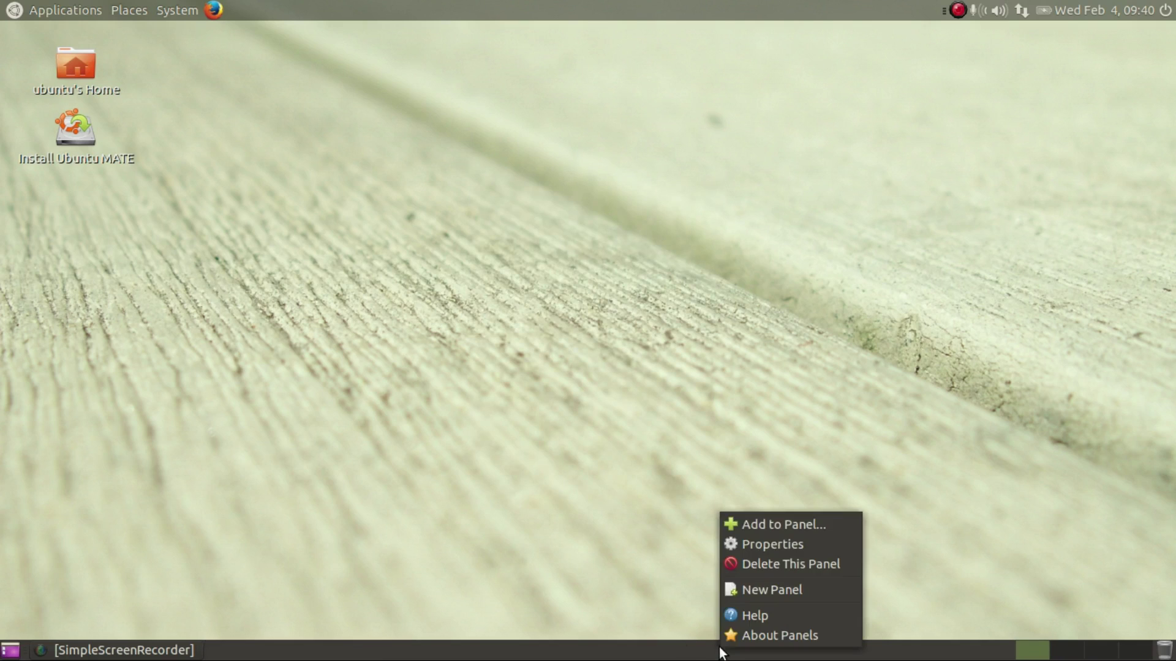
click(743, 544)
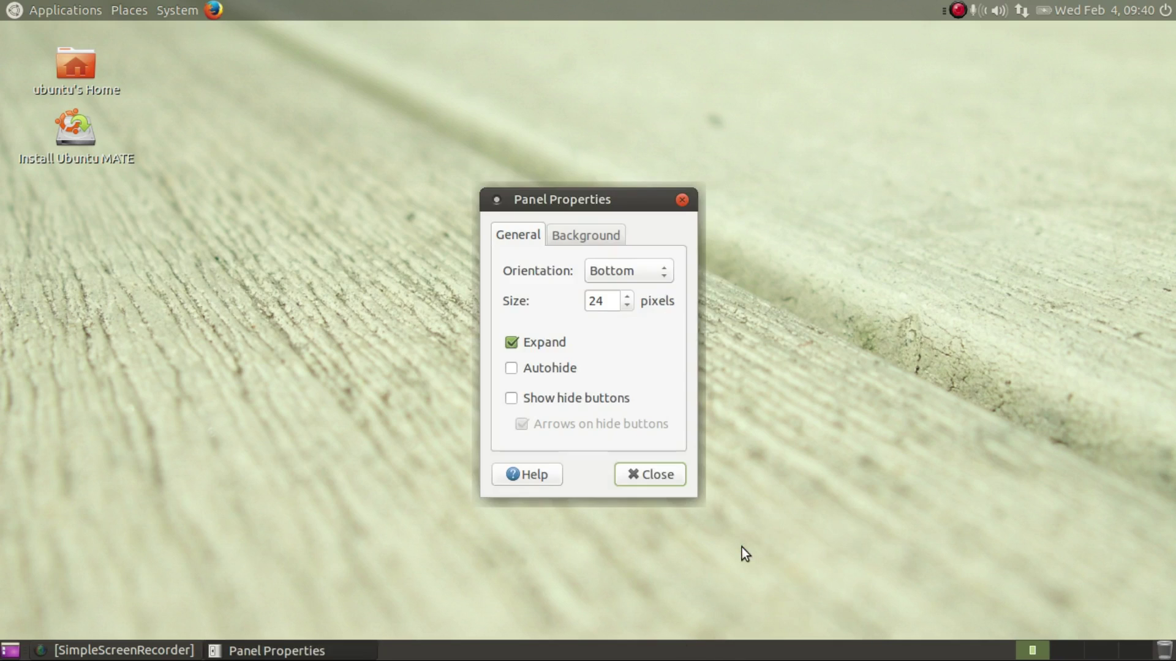
click(653, 476)
right_click(728, 658)
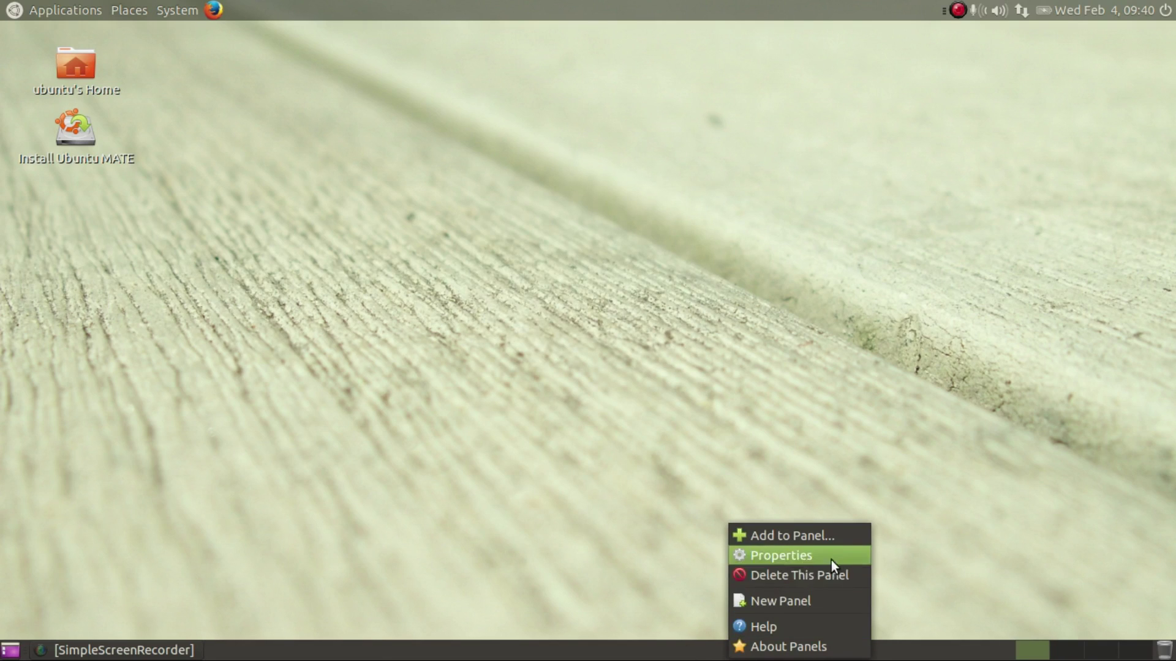
click(818, 582)
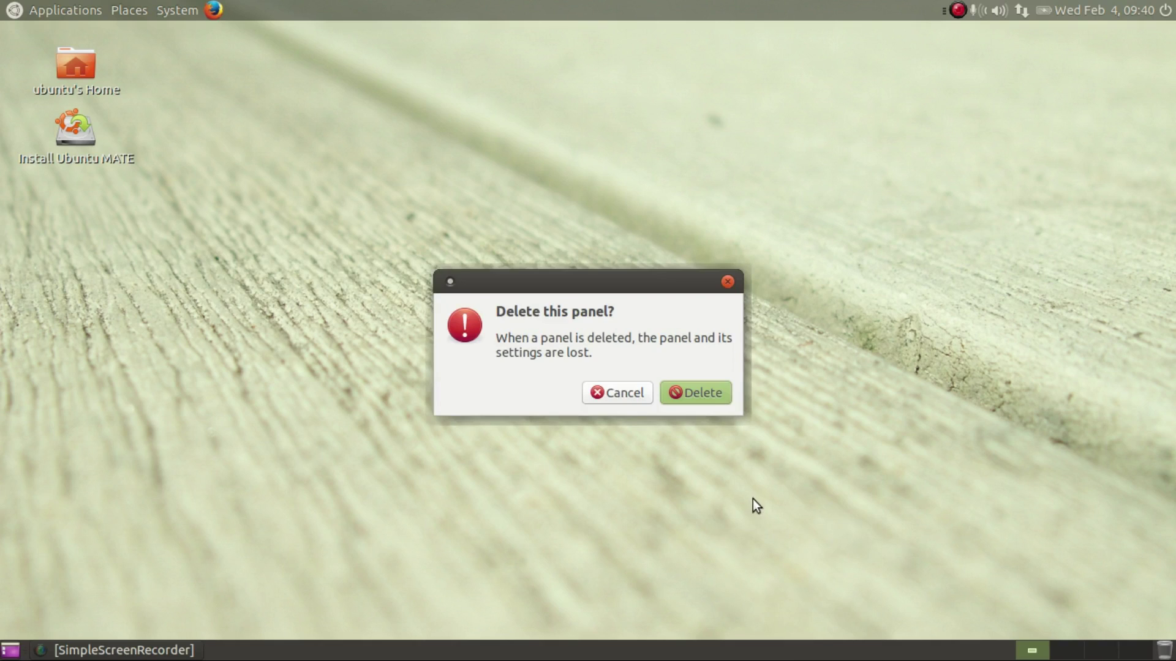
click(697, 398)
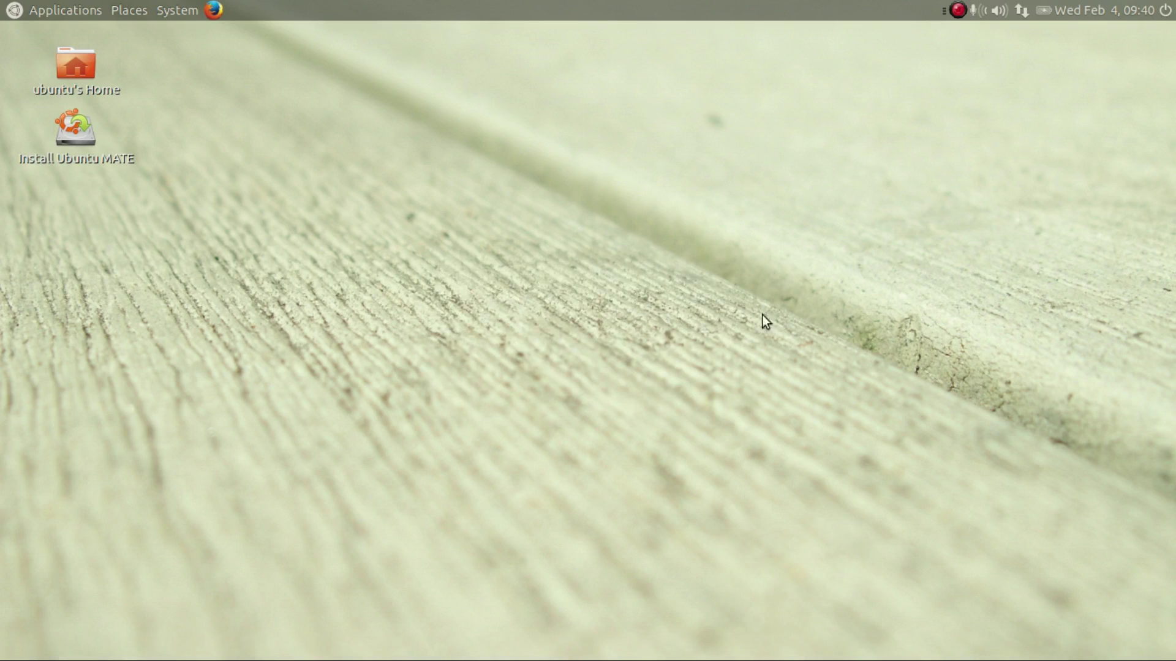
Step: Open the preferences of the panel clock and switch it to the 12 hour format
right_click(1105, 9)
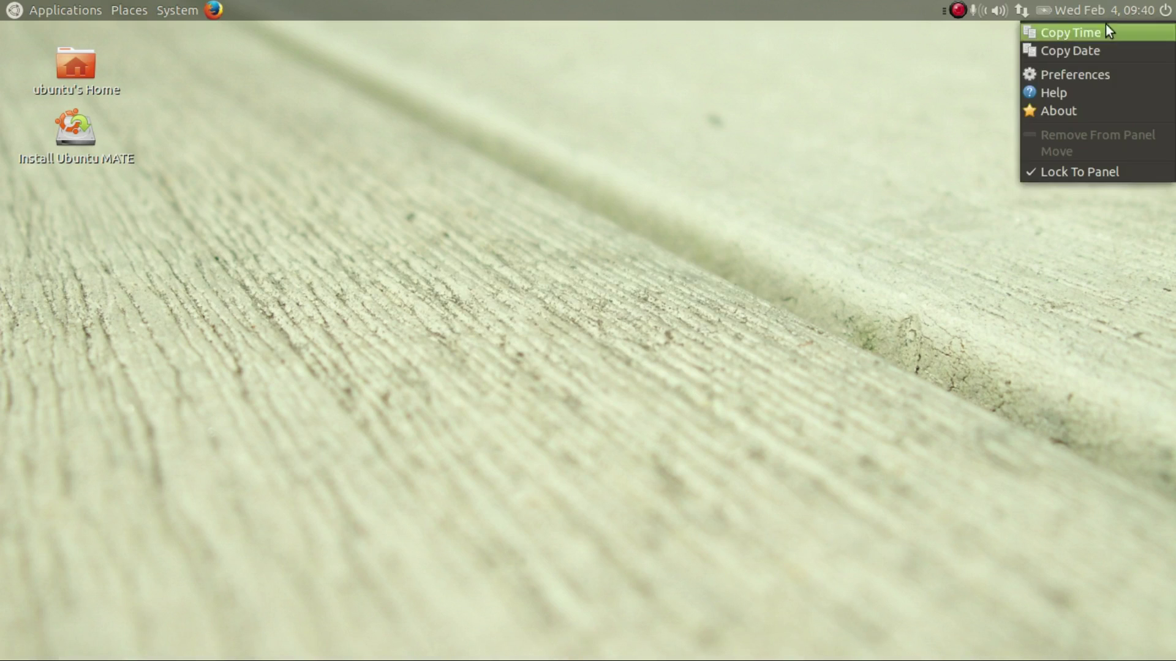
click(1101, 72)
click(568, 294)
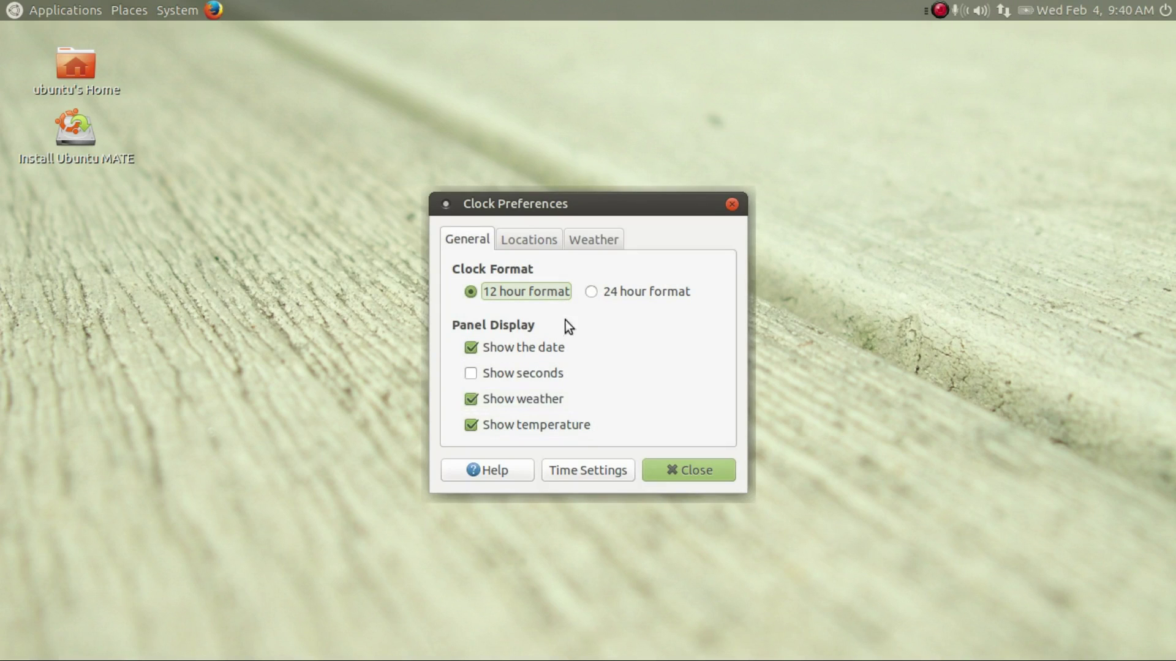
Step: Add Sydney, New South Wales, Australia as a location in the clock preferences
click(541, 241)
click(689, 275)
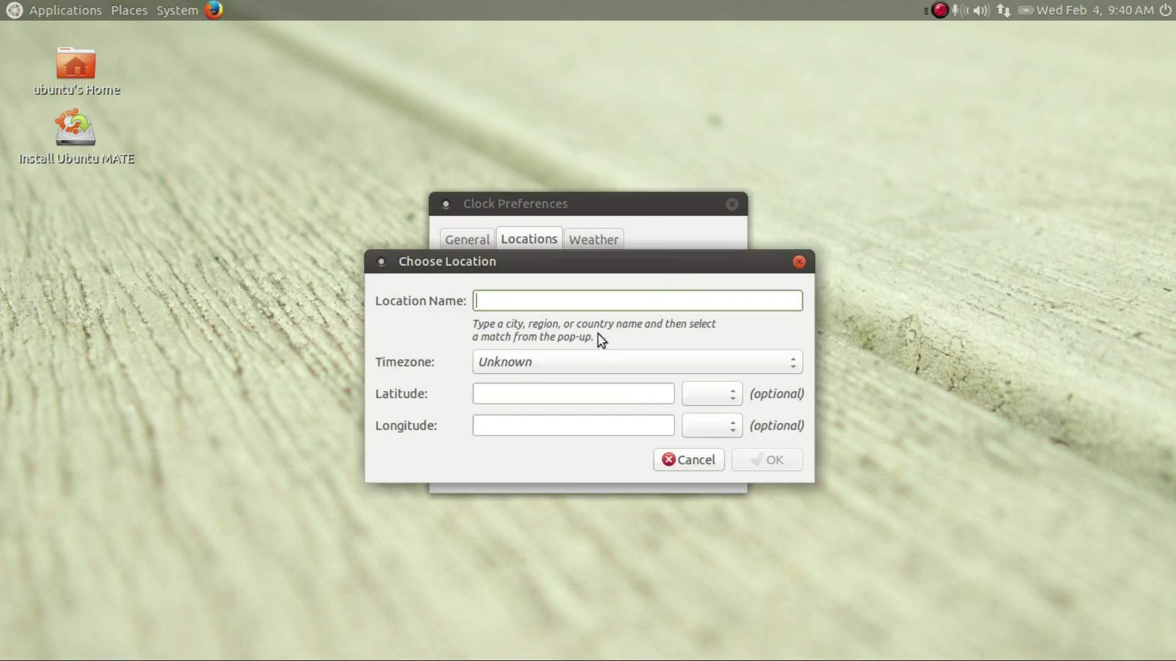
text(Sydney,)
click(655, 322)
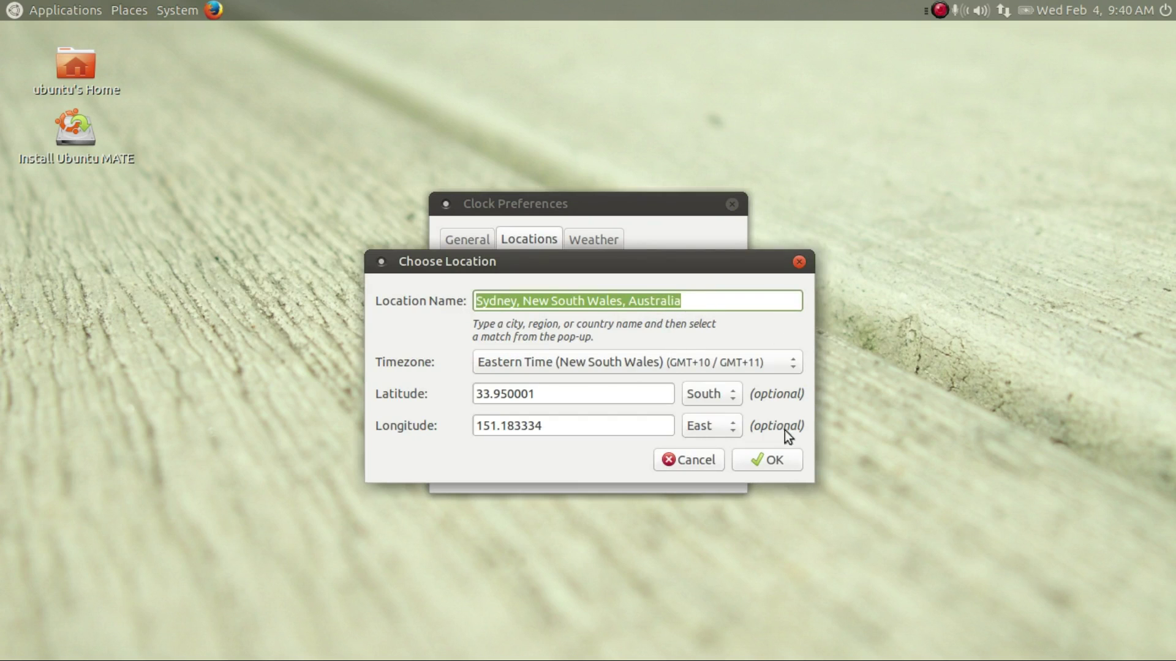
click(768, 459)
Step: Set the clock's wind speed unit to km/h and close its preferences
click(600, 241)
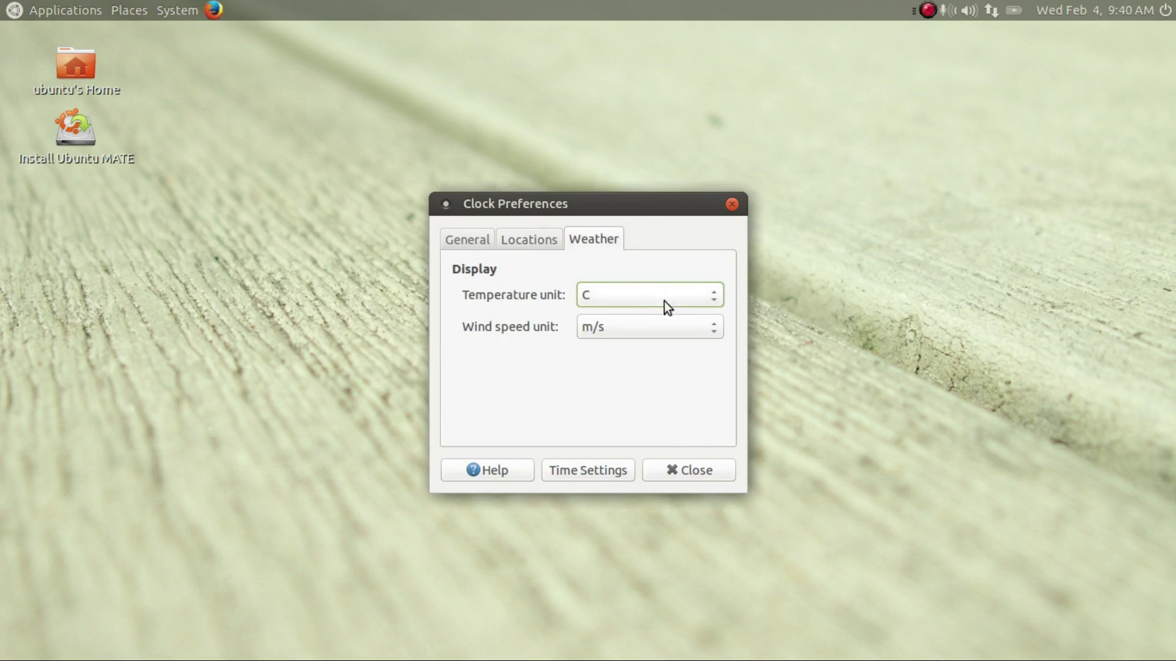
click(685, 329)
click(667, 351)
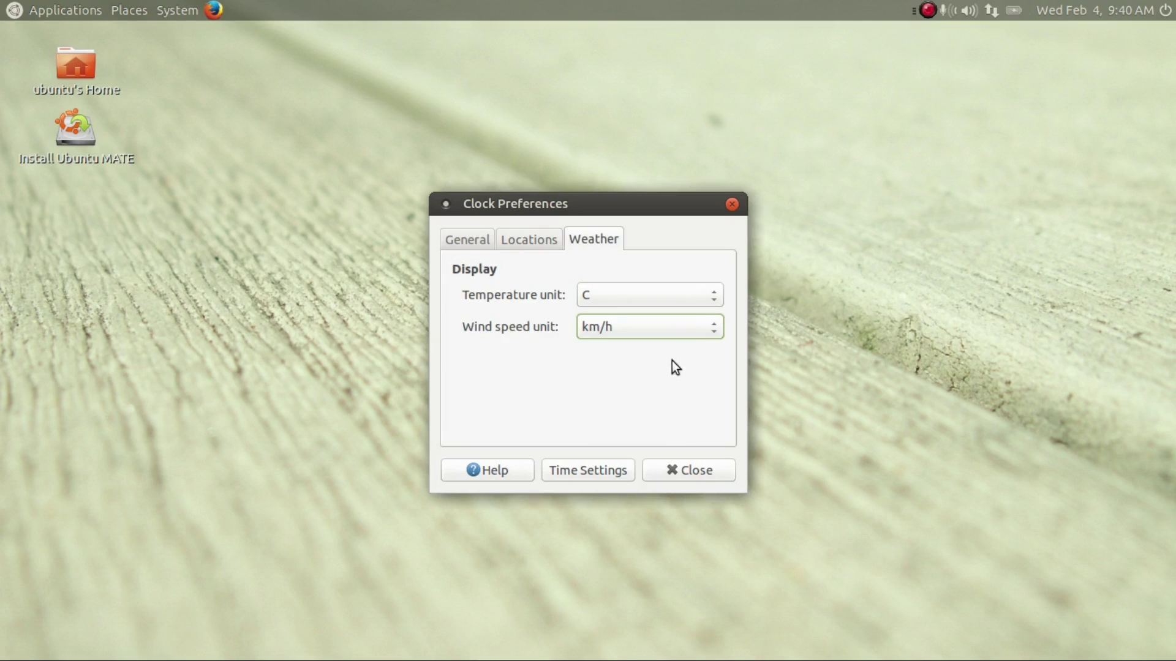
click(702, 471)
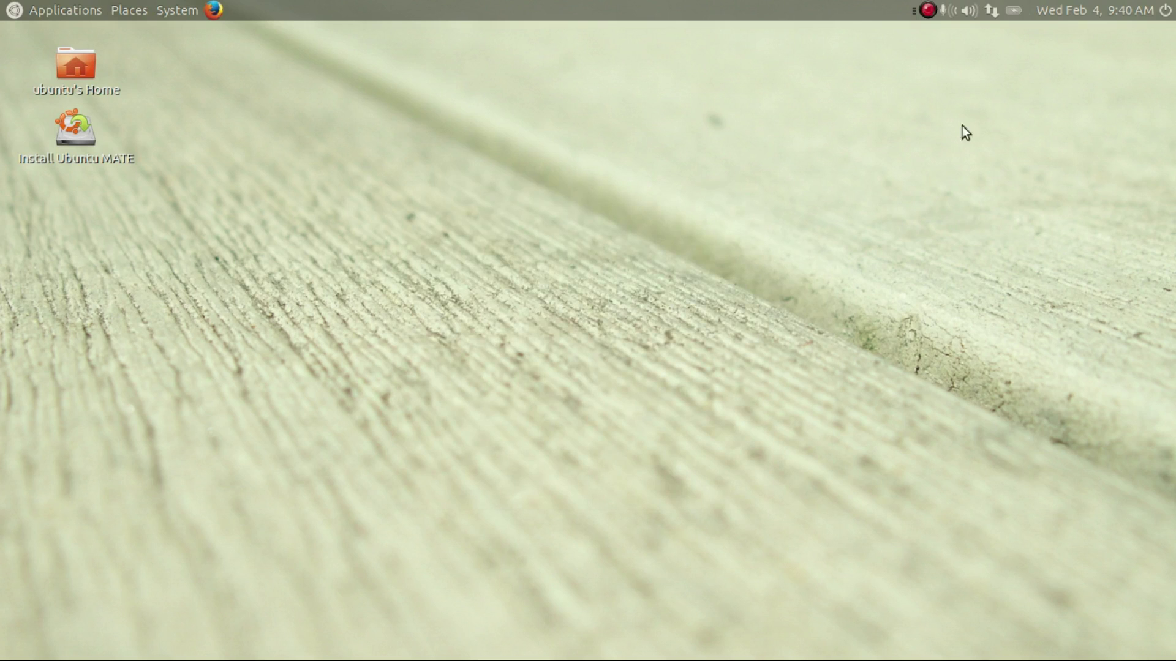
right_click(1073, 13)
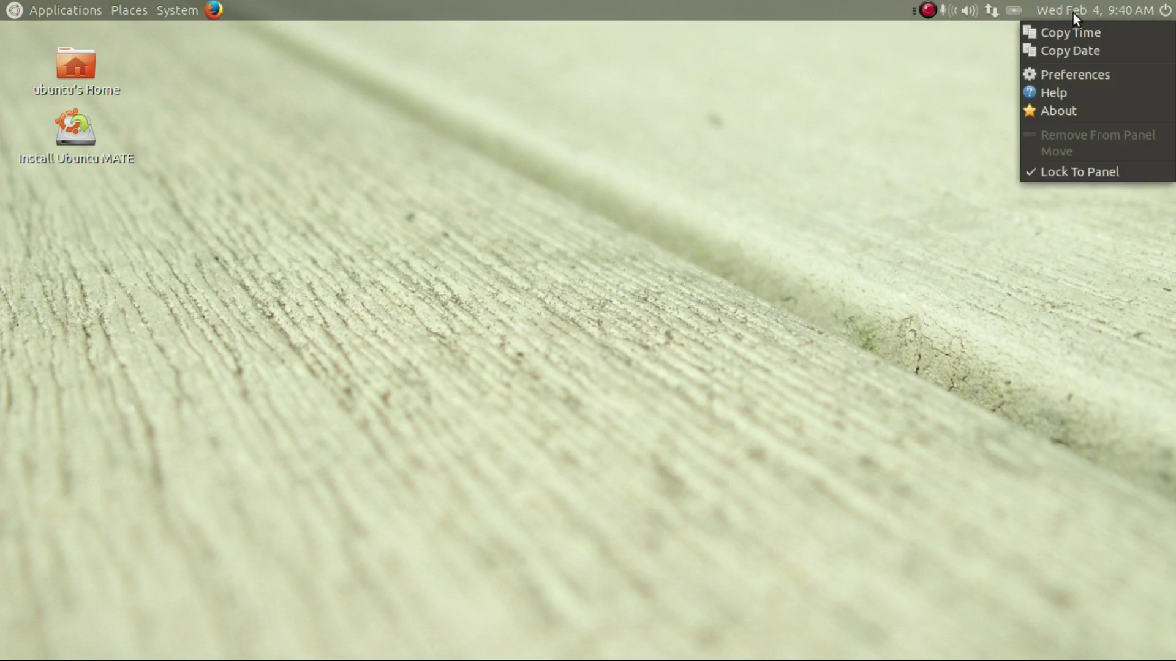
click(1161, 5)
right_click(1163, 10)
click(919, 131)
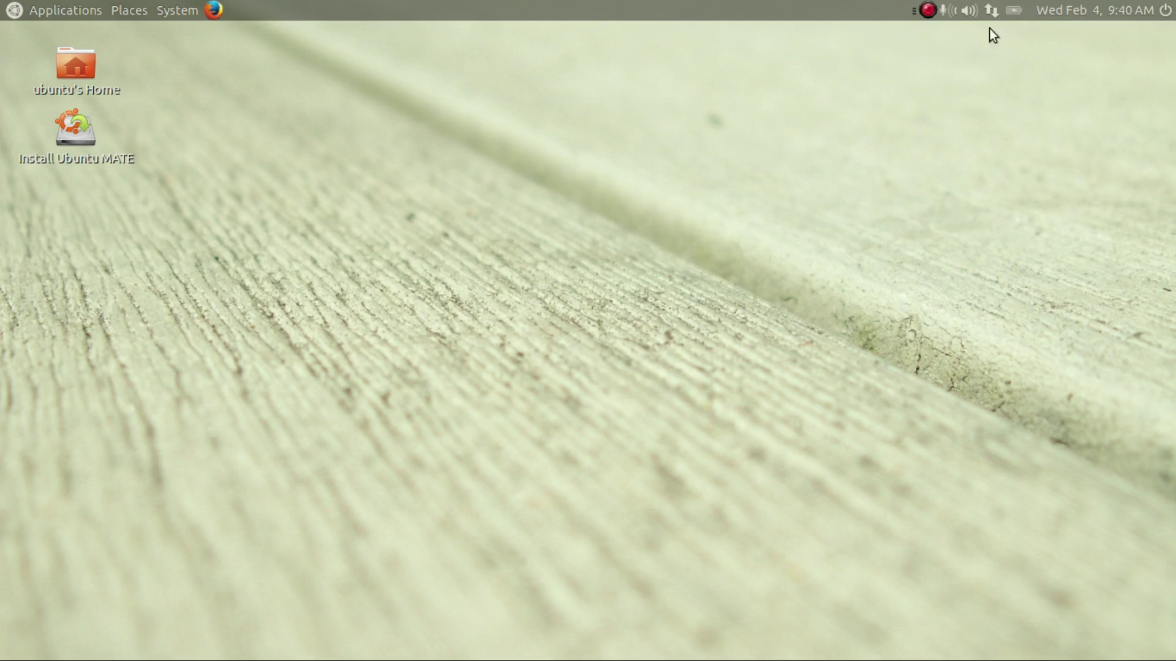
Step: Review the laptop battery, processor and AC adapter information in Power Statistics, and close it
click(1009, 12)
click(1000, 33)
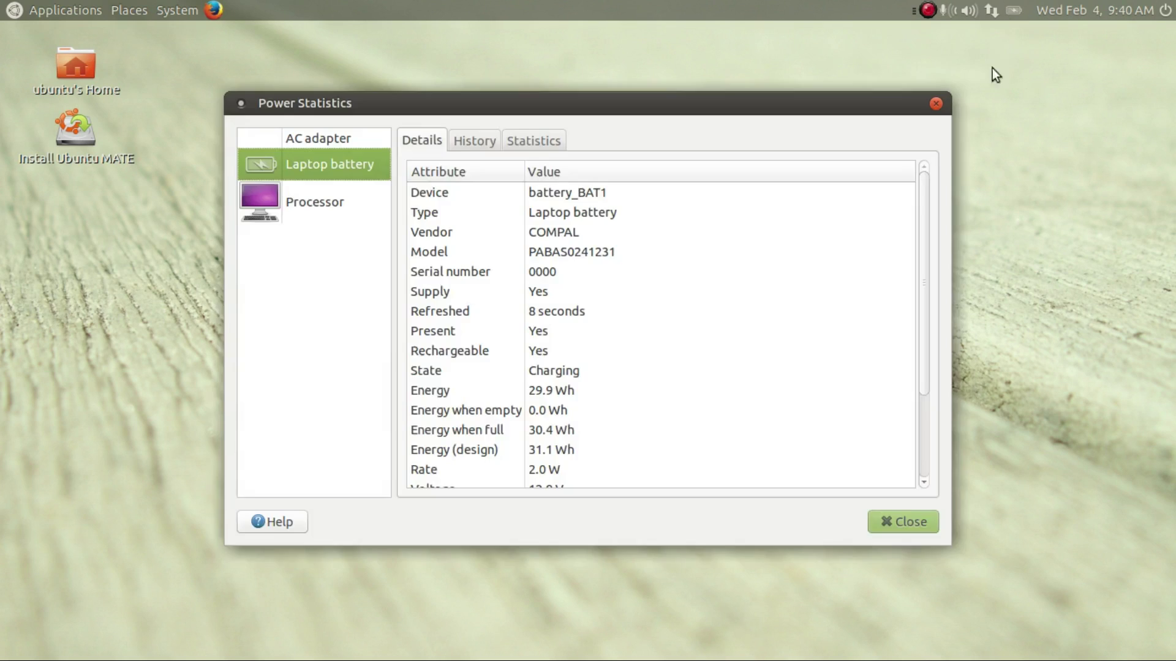
click(530, 141)
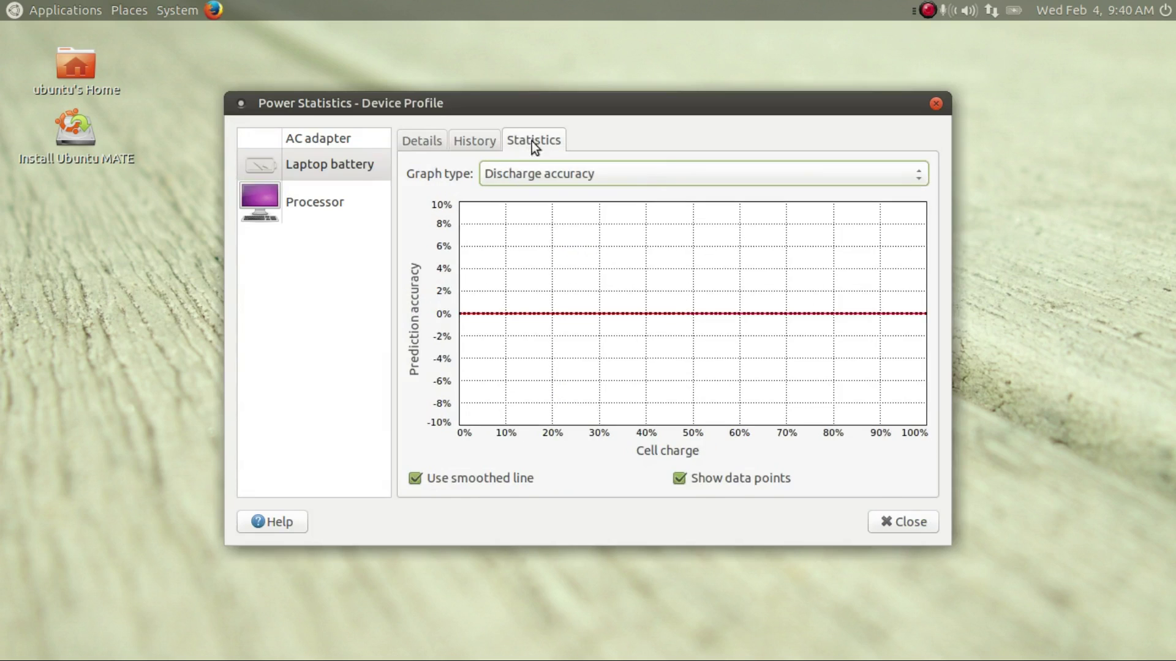
click(318, 212)
click(339, 138)
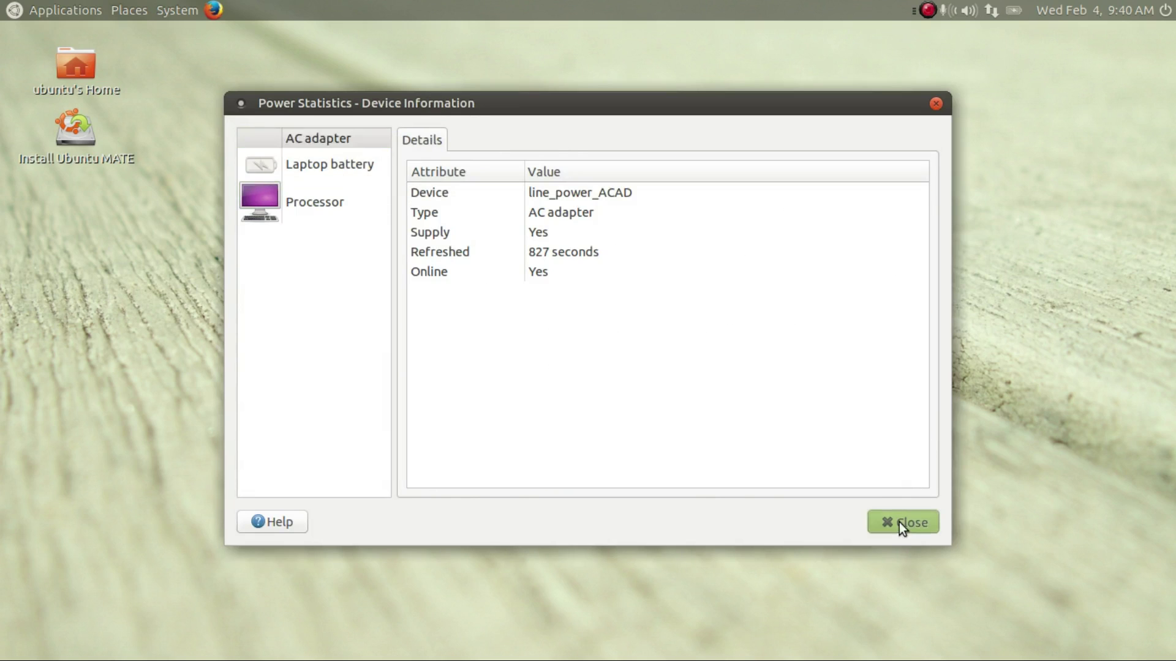
click(899, 522)
Step: Look over the options of the microphone, screen recorder and notification area items on the top panel
click(955, 9)
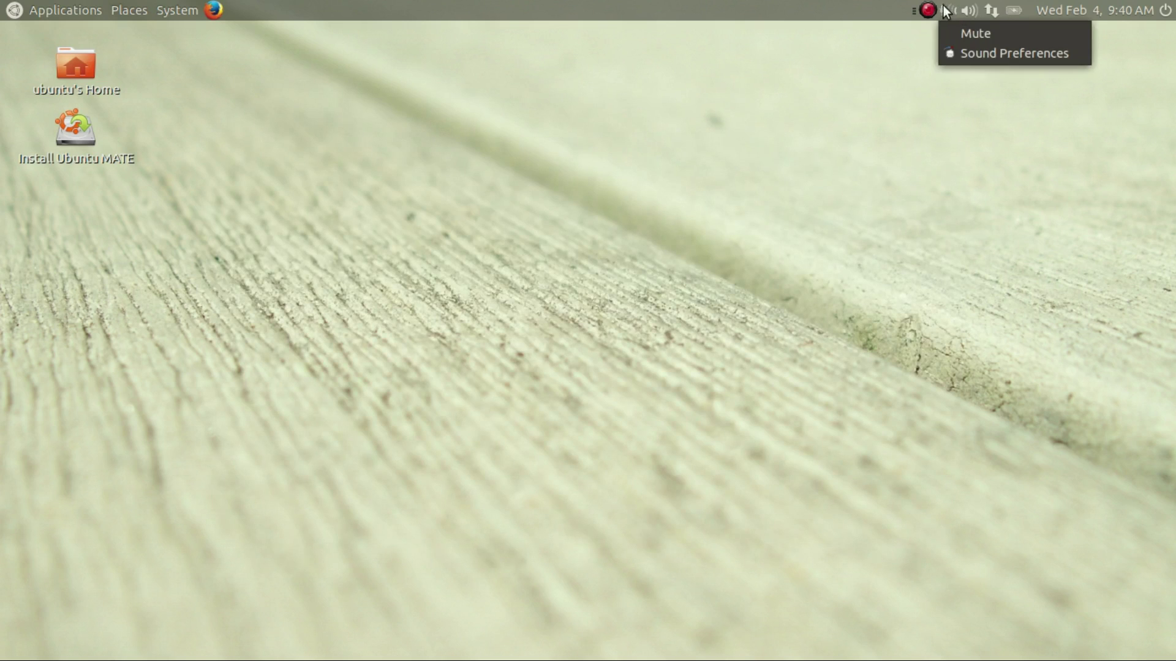
click(888, 77)
click(929, 10)
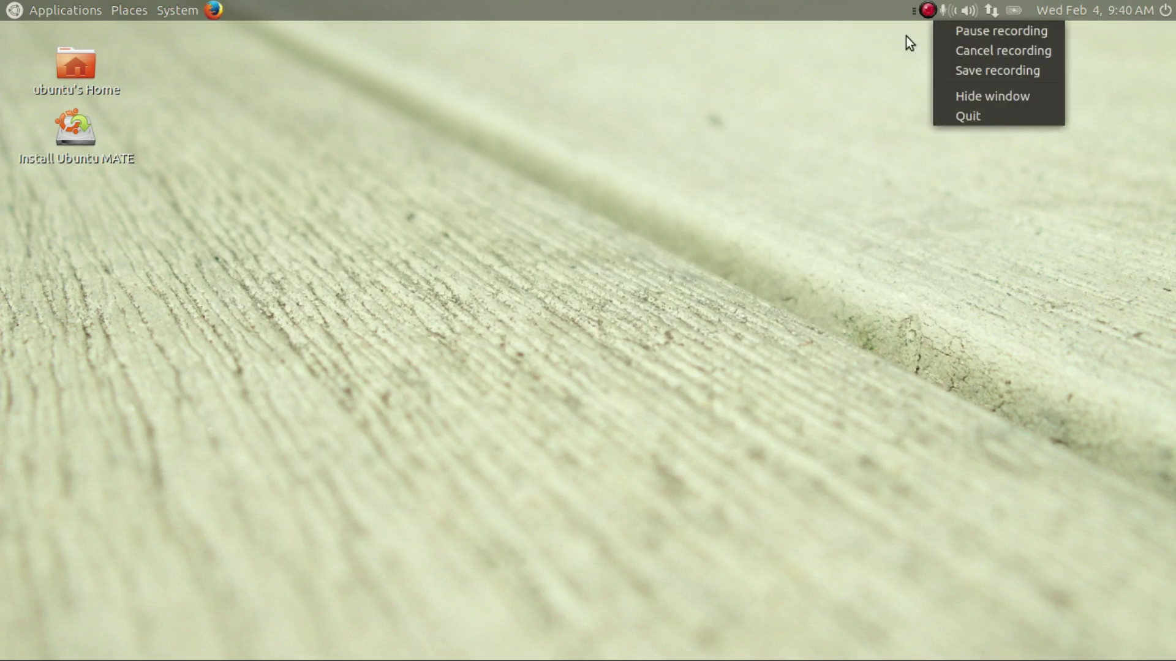
click(908, 41)
right_click(913, 10)
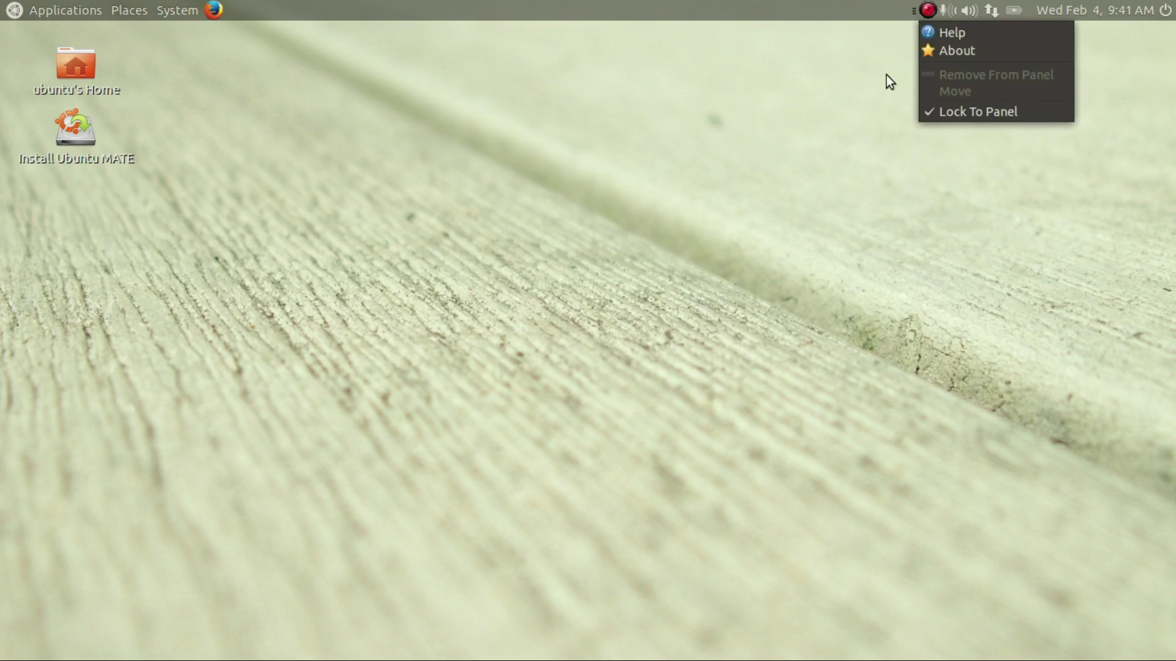
click(889, 81)
right_click(916, 14)
Step: Check the top panel's general properties and the available options for its menu bar and Firefox launcher
right_click(724, 5)
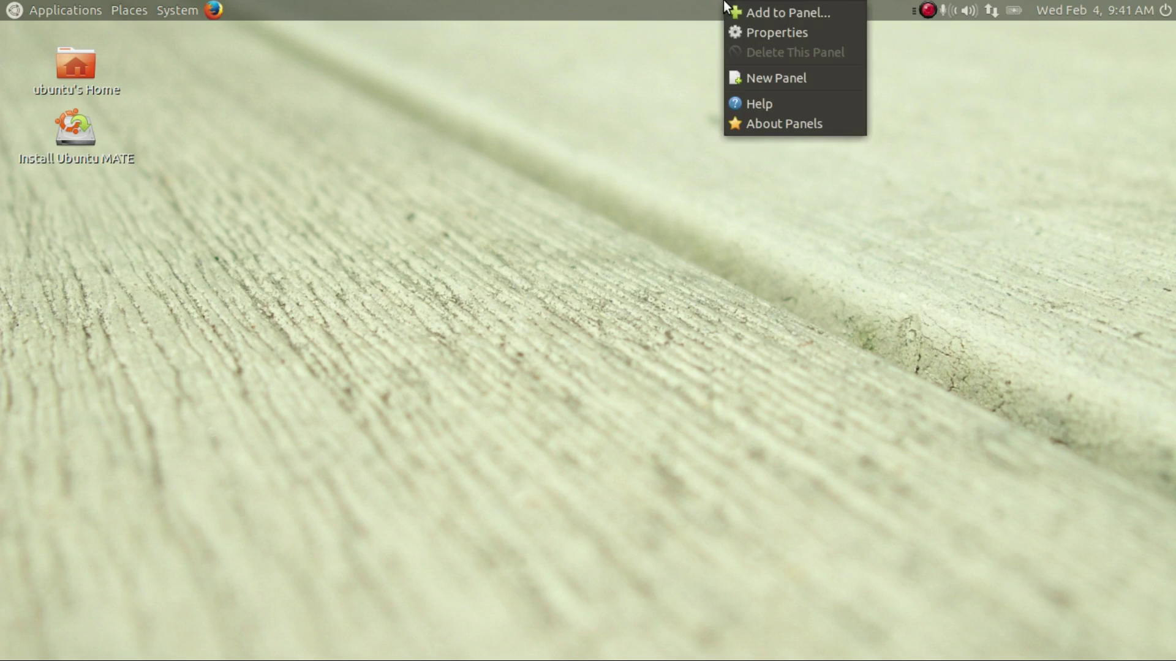
click(730, 33)
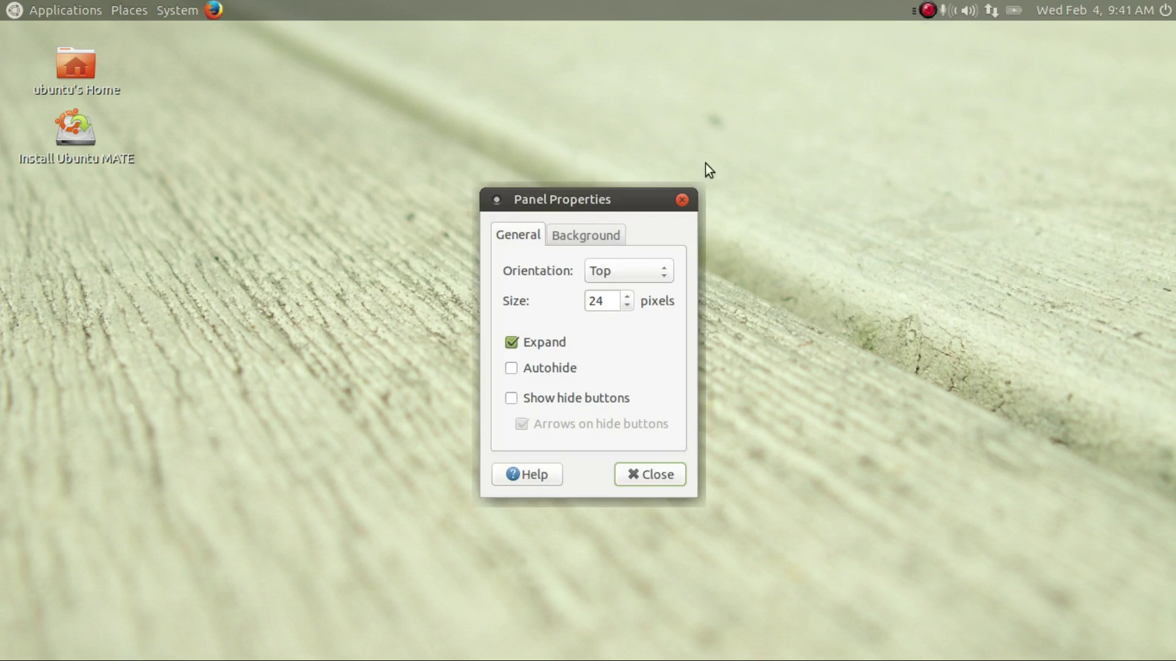
click(657, 481)
right_click(136, 5)
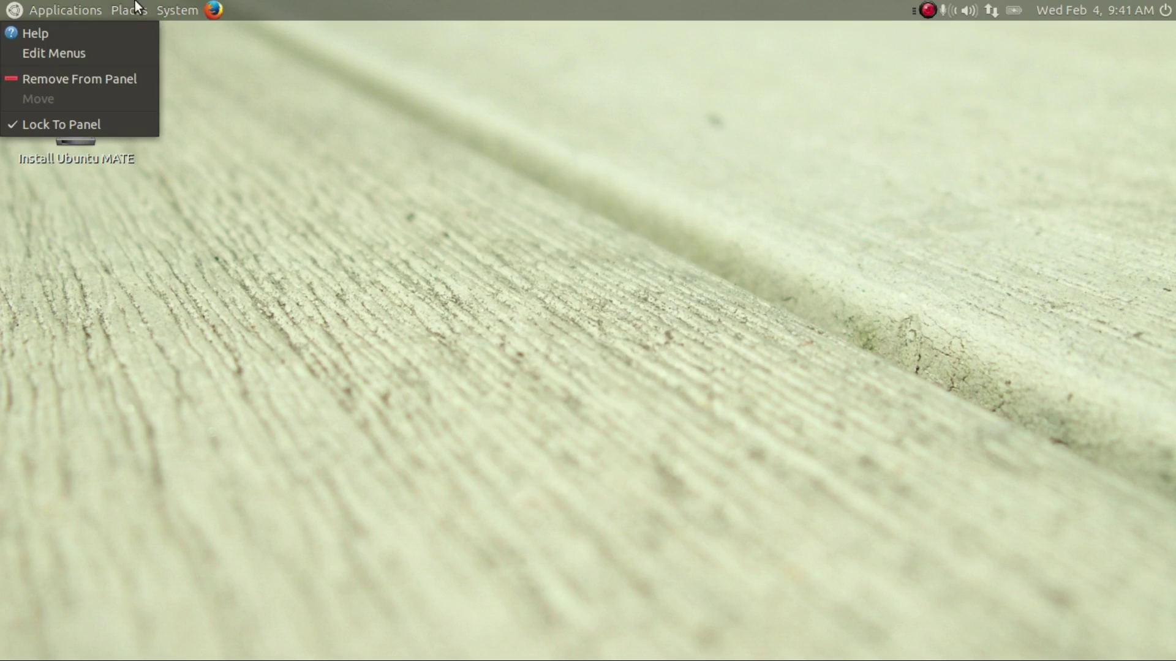
click(343, 71)
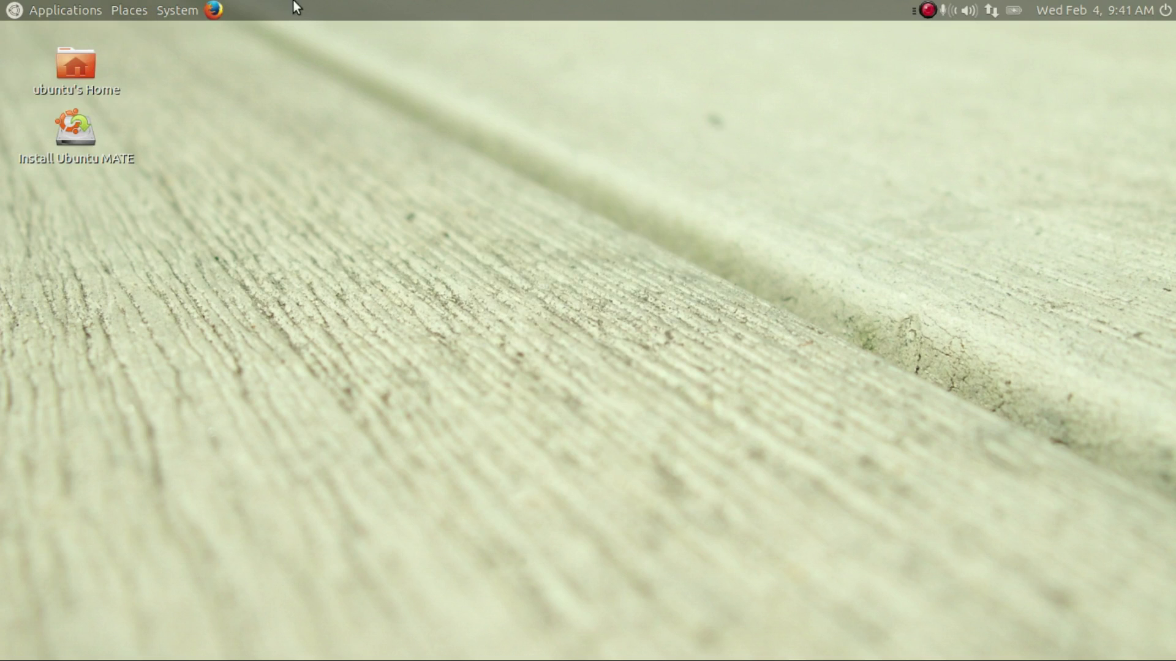
right_click(284, 4)
click(268, 36)
right_click(214, 10)
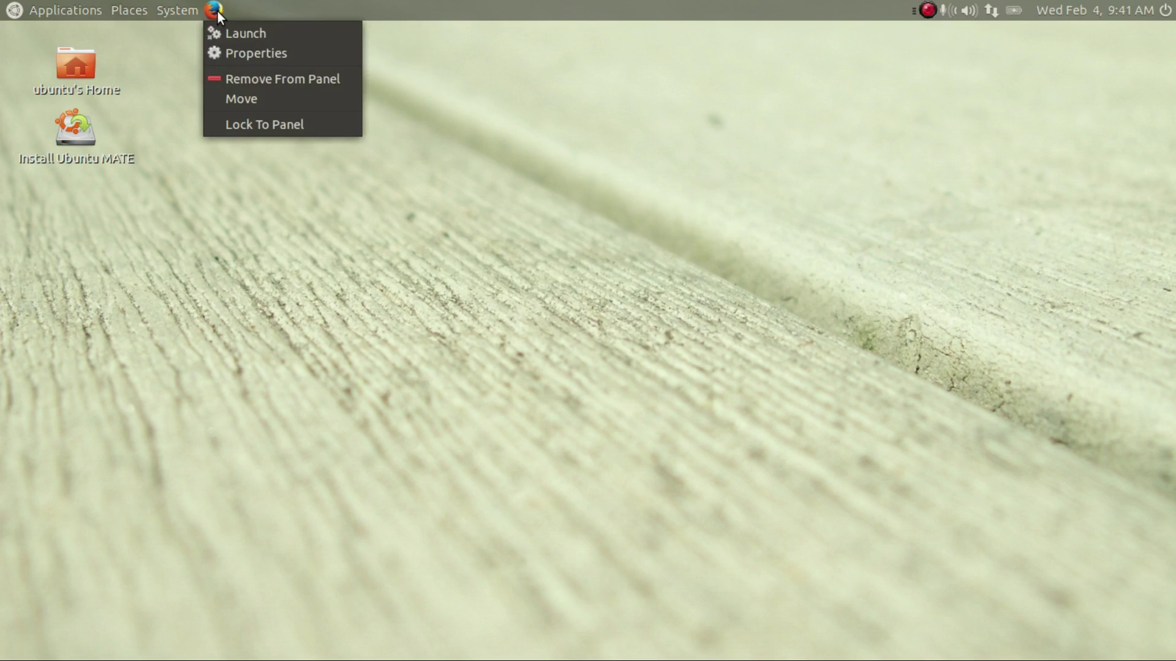
click(422, 69)
Step: Open the dialog for adding items to the top panel and browse the available applets
right_click(436, 5)
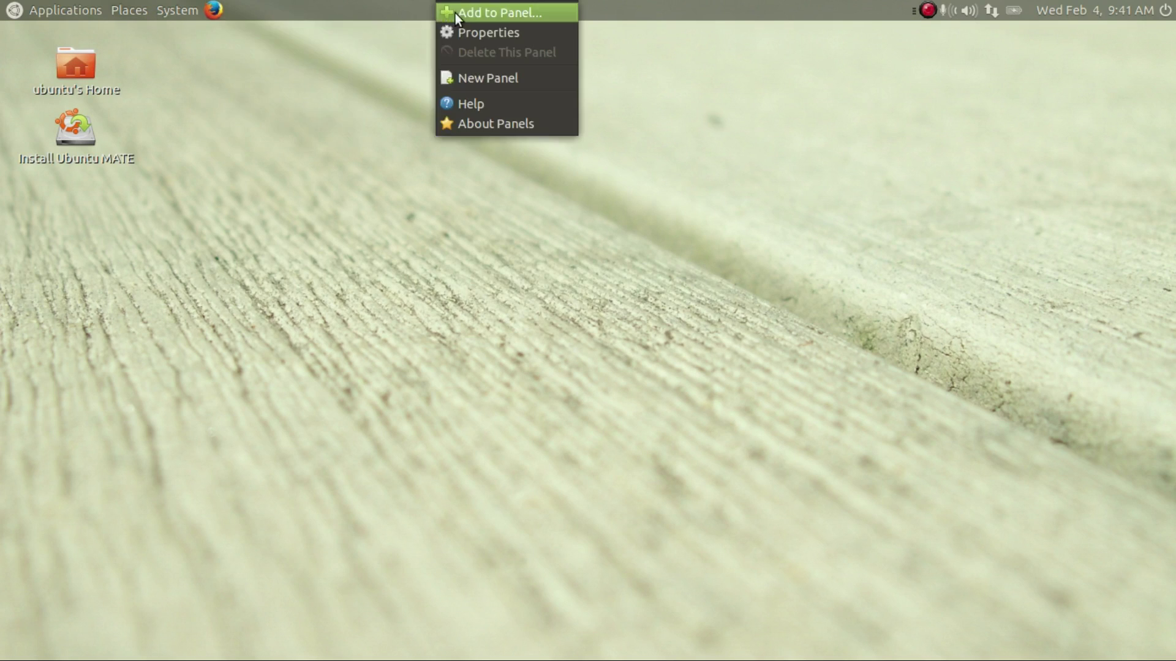
click(455, 13)
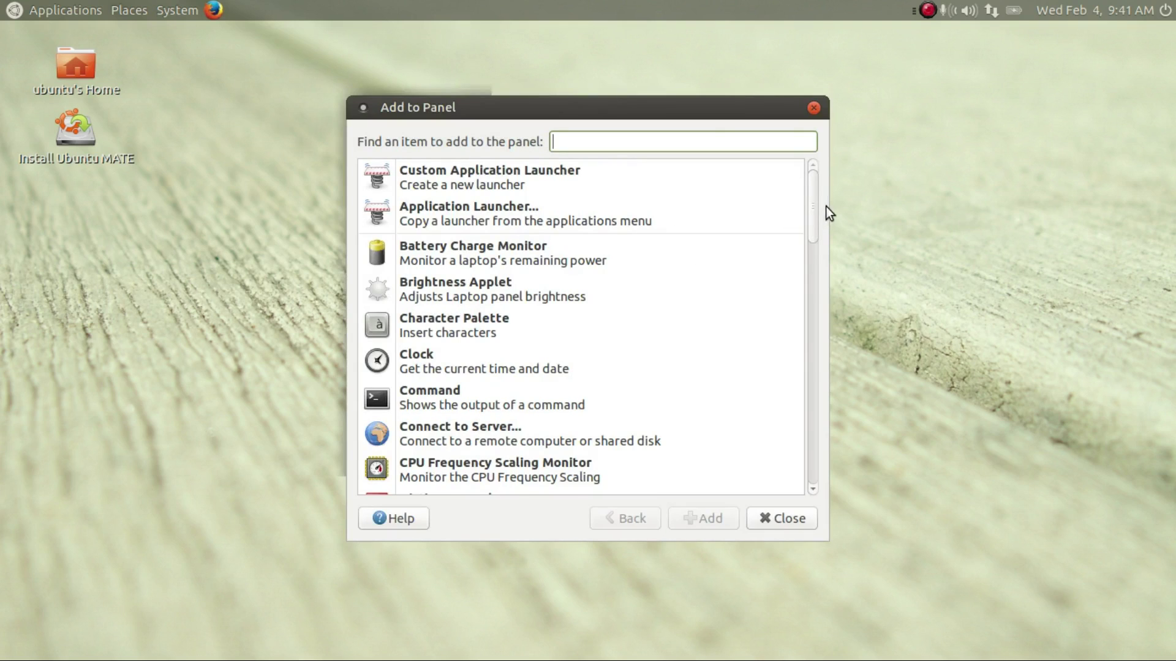
drag(815, 212, 803, 377)
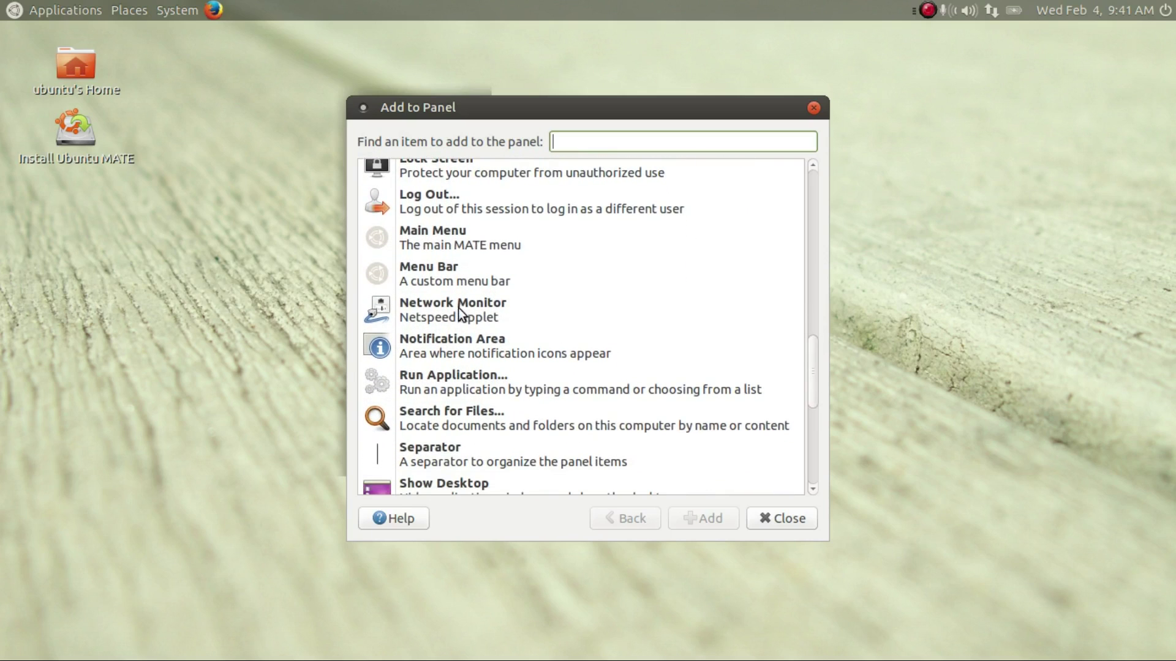
Step: Try two additional Menu Bar items on the top panel and remove both of them
double_click(472, 266)
click(689, 519)
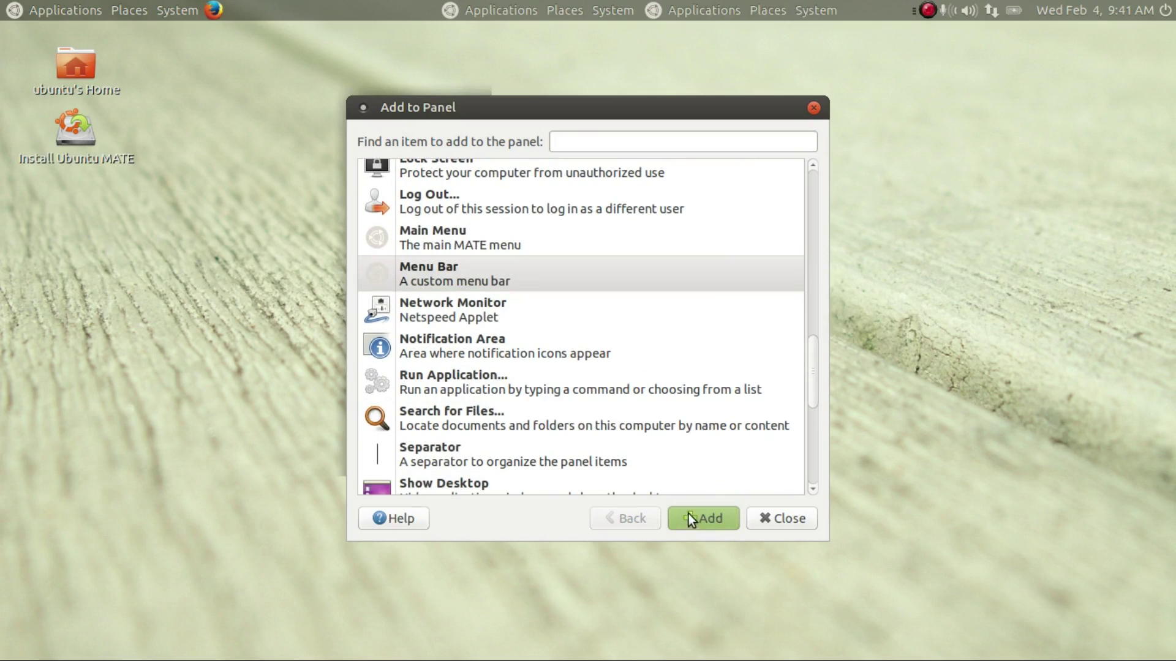
click(748, 9)
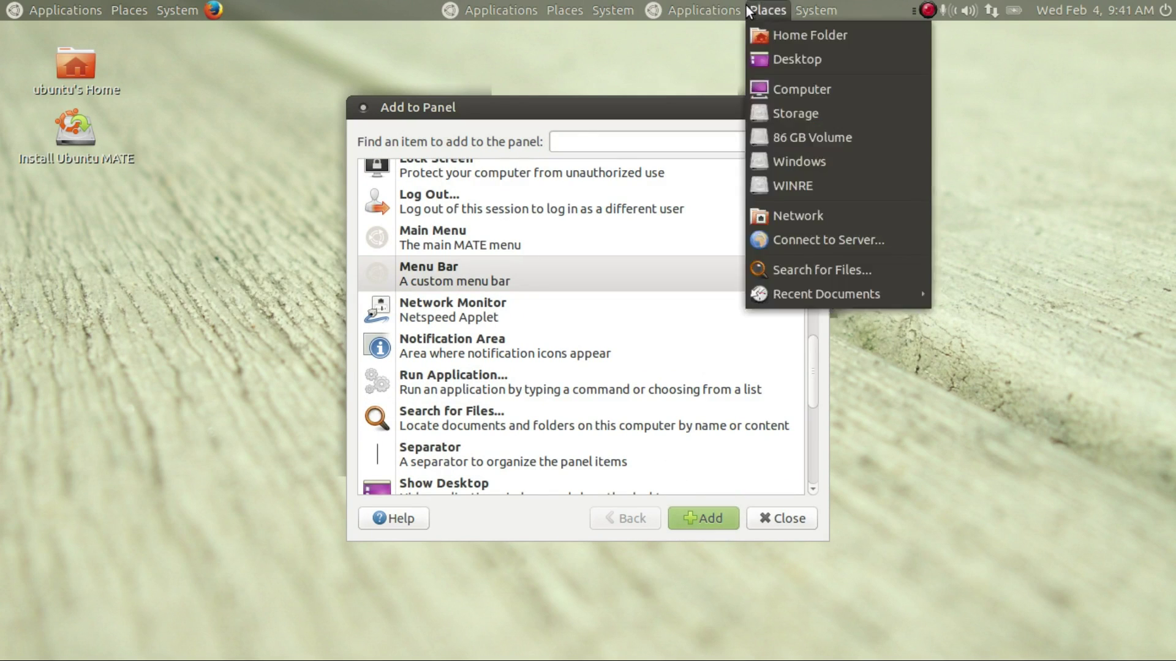
click(692, 5)
right_click(691, 12)
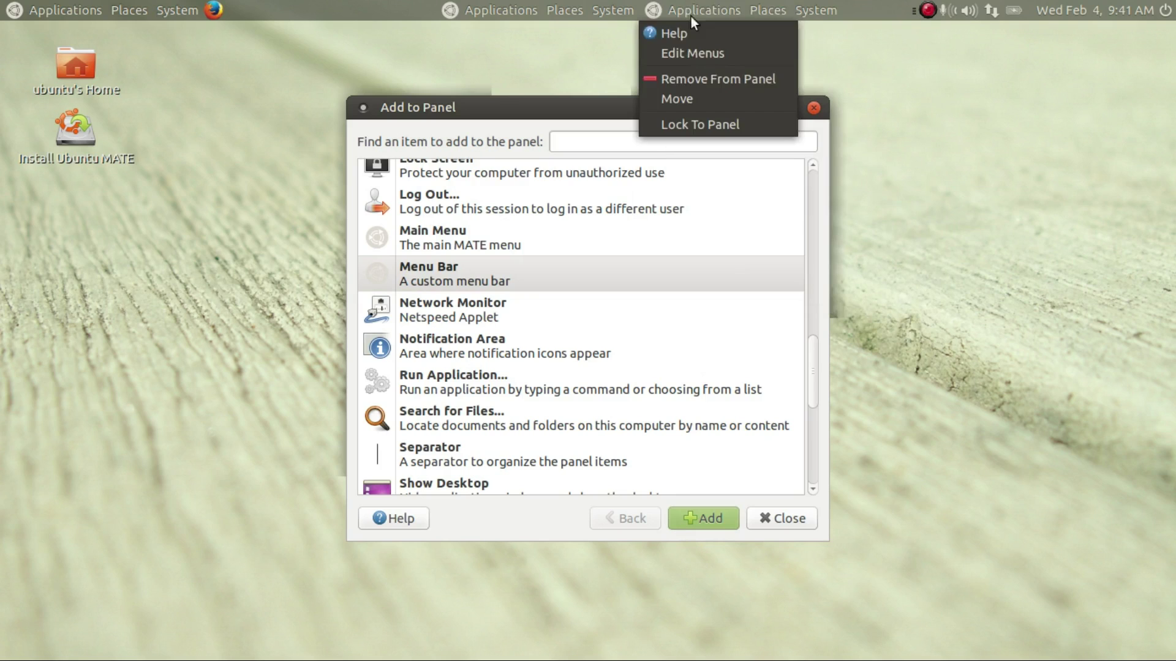
click(714, 78)
right_click(549, 9)
click(548, 77)
Step: Add the Main Menu item to the top panel and try opening it
double_click(521, 240)
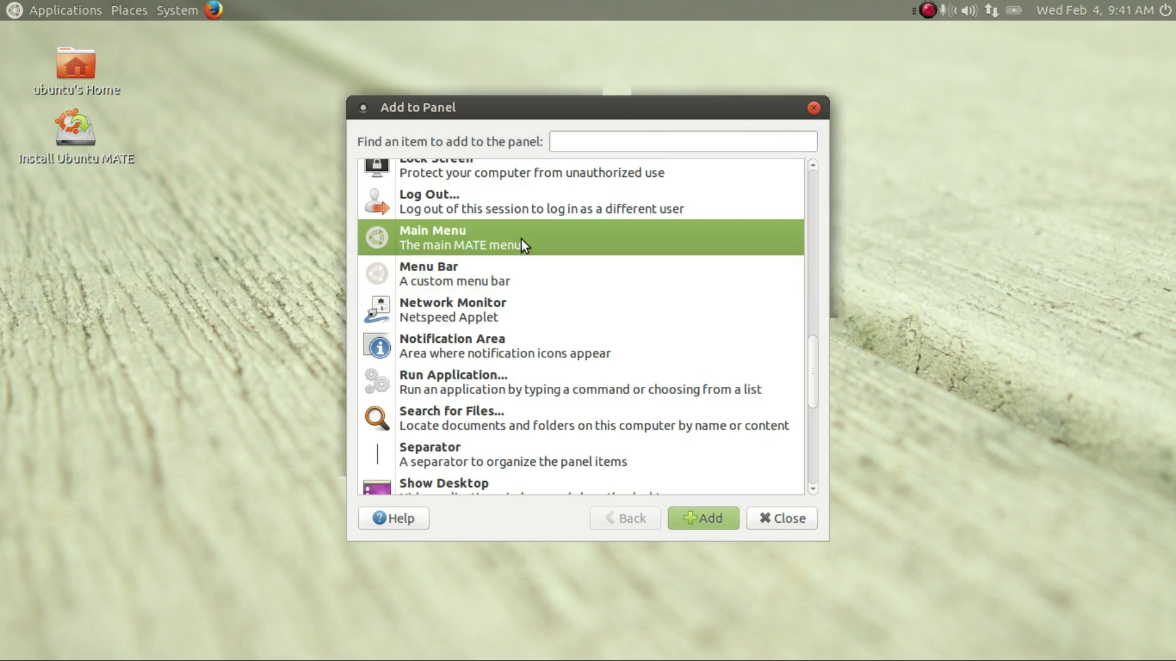
click(442, 11)
click(442, 11)
Step: Remove the original Applications, Places and System menu bar from the top panel
right_click(148, 9)
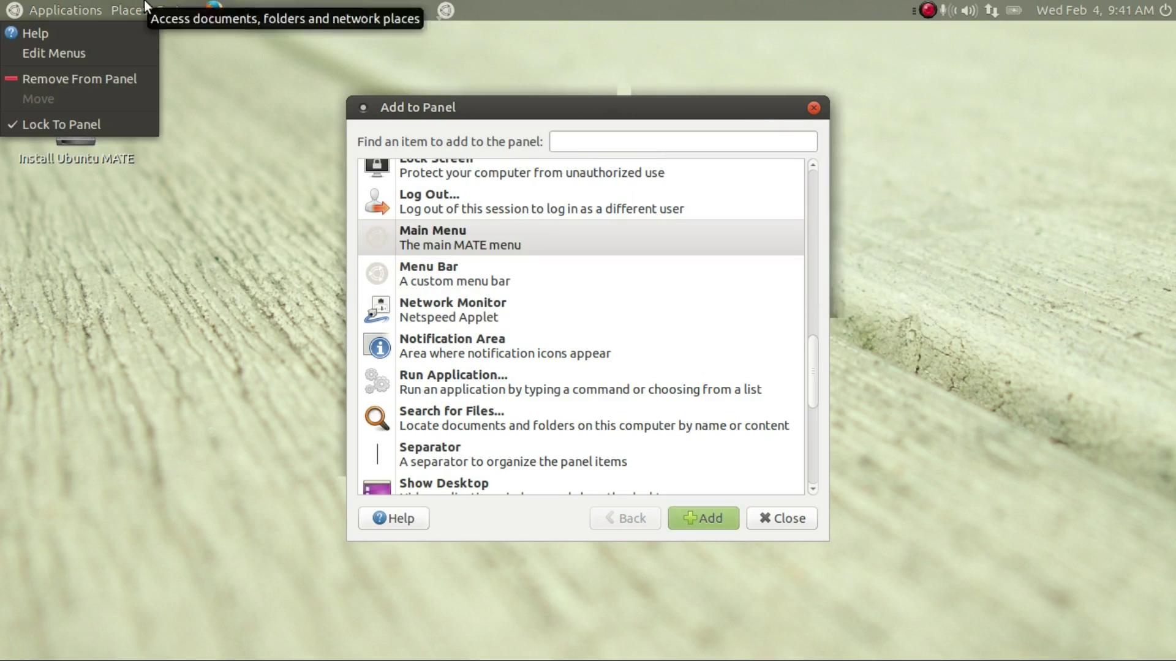
click(444, 10)
click(446, 9)
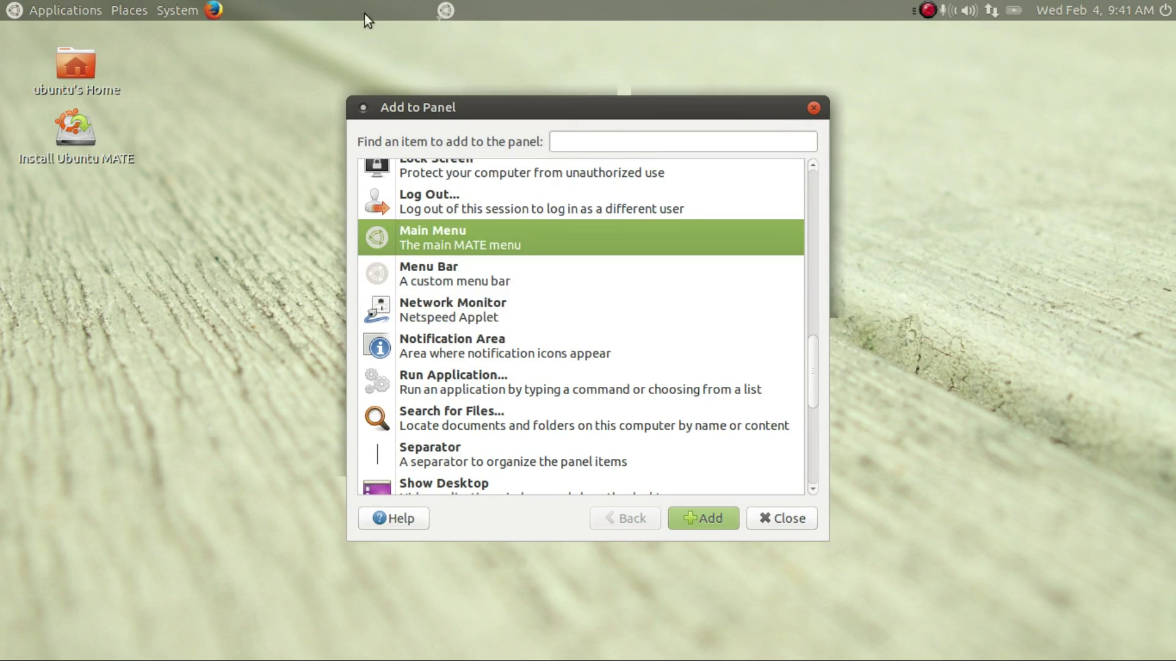
right_click(163, 7)
click(130, 74)
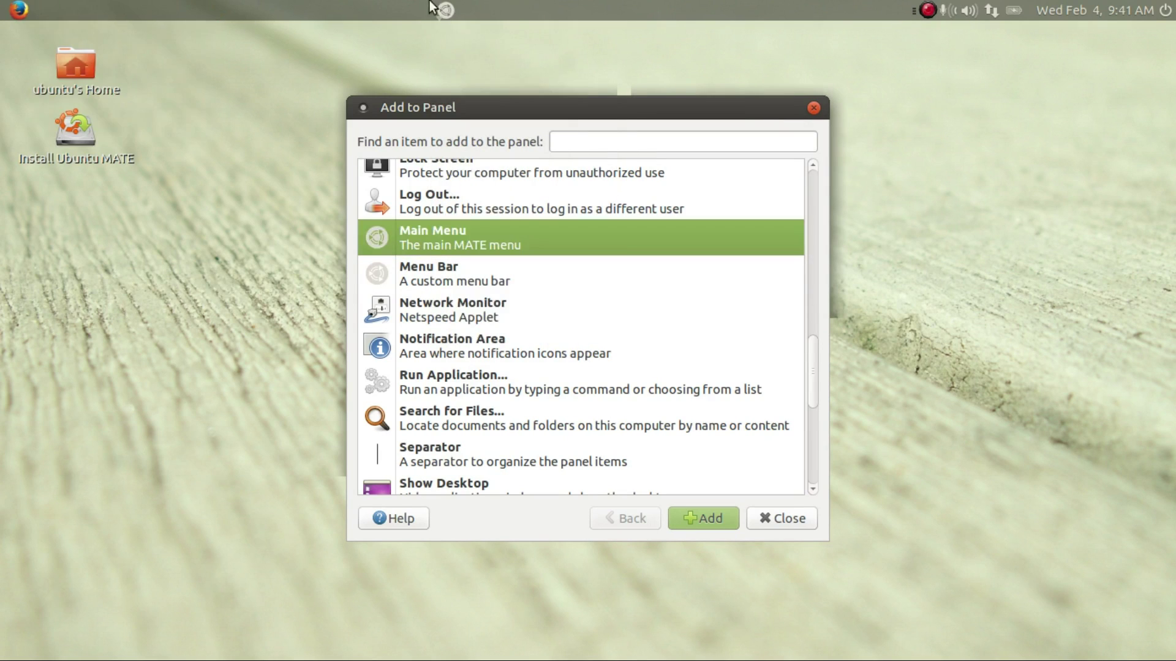
Step: Move the Main Menu to the start of the top panel and place the Firefox launcher right beside it
click(445, 10)
click(204, 13)
right_click(446, 9)
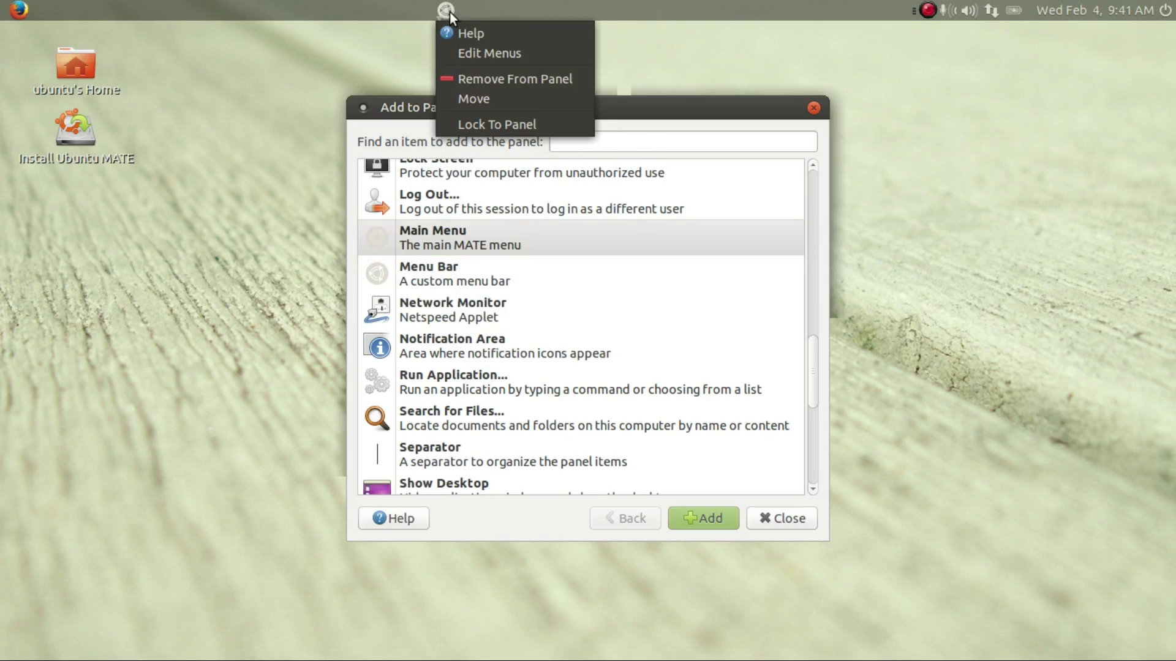
click(458, 101)
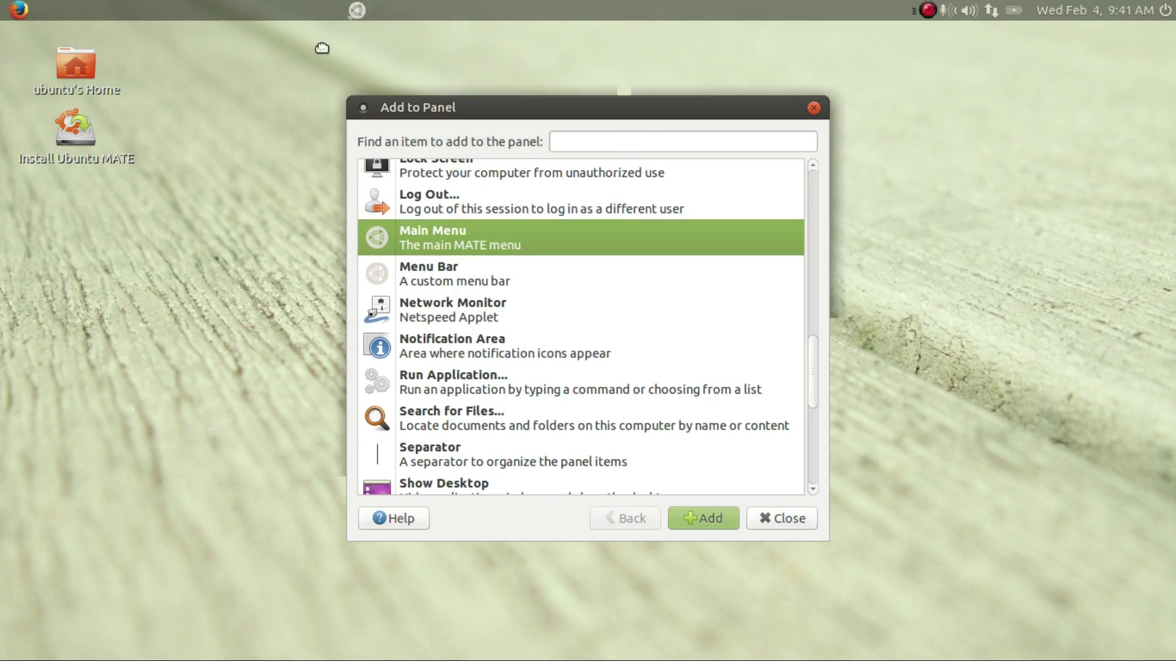
click(4, 8)
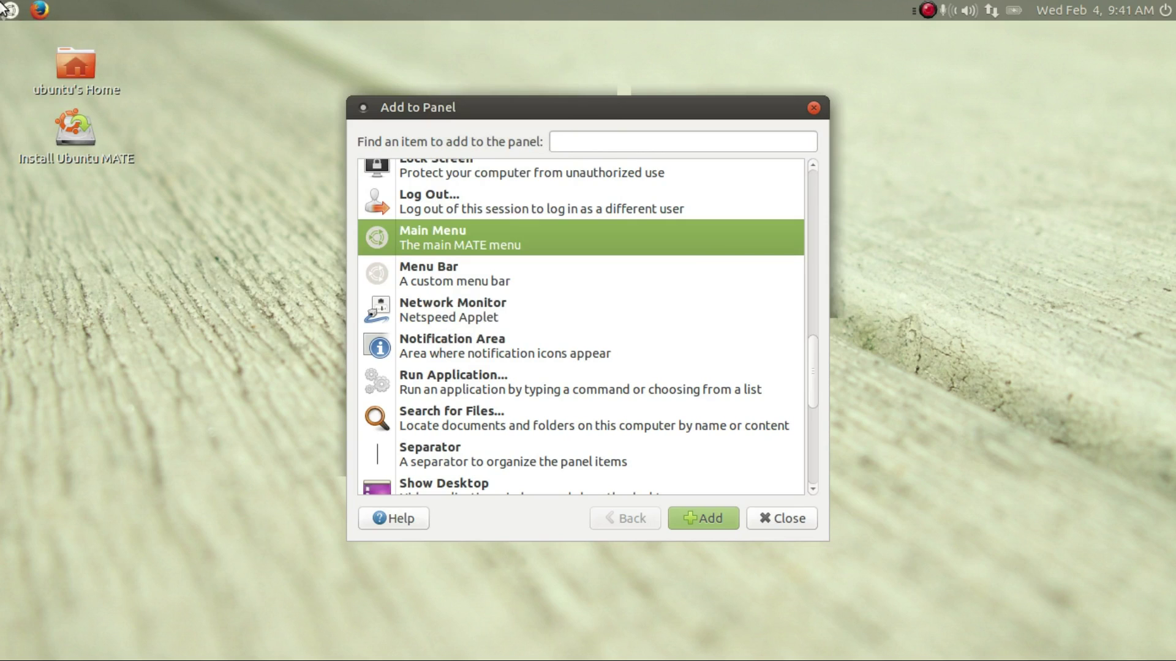
right_click(40, 11)
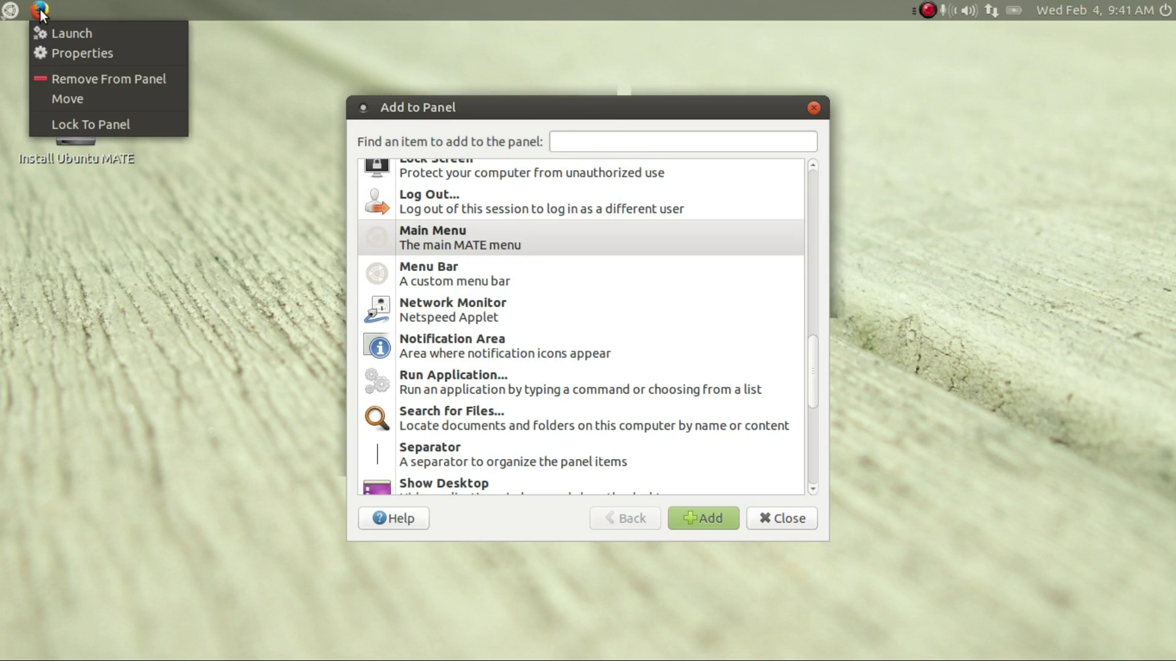
click(87, 98)
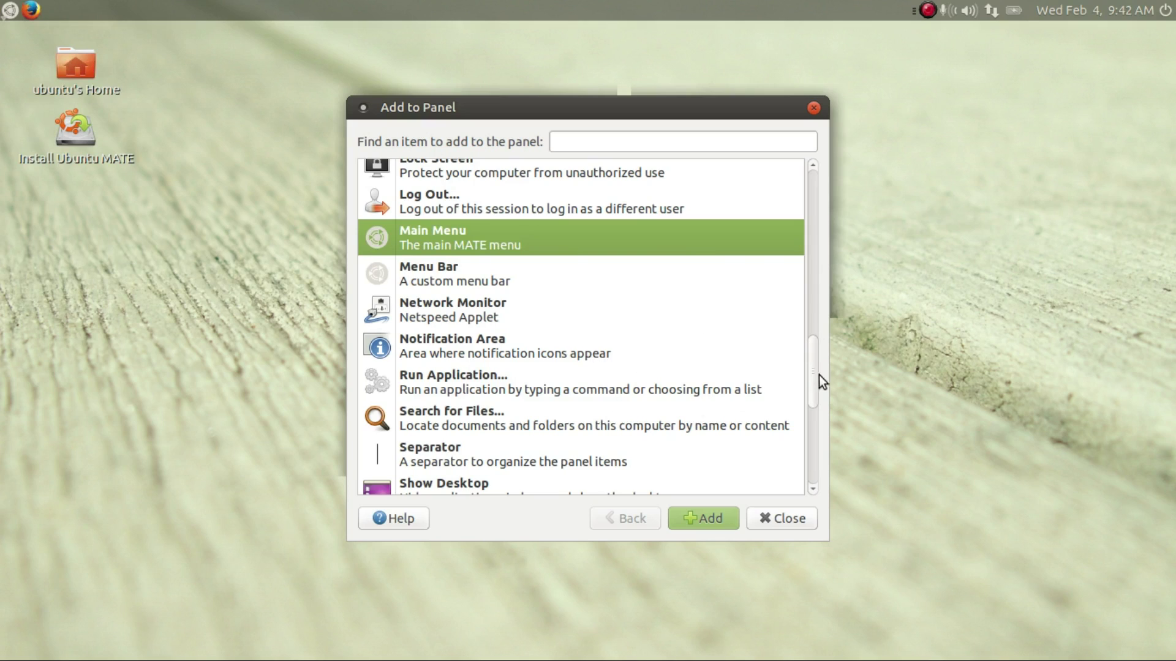
Step: Try a Separator next to the Firefox launcher on the top panel and remove it again
drag(814, 380, 814, 414)
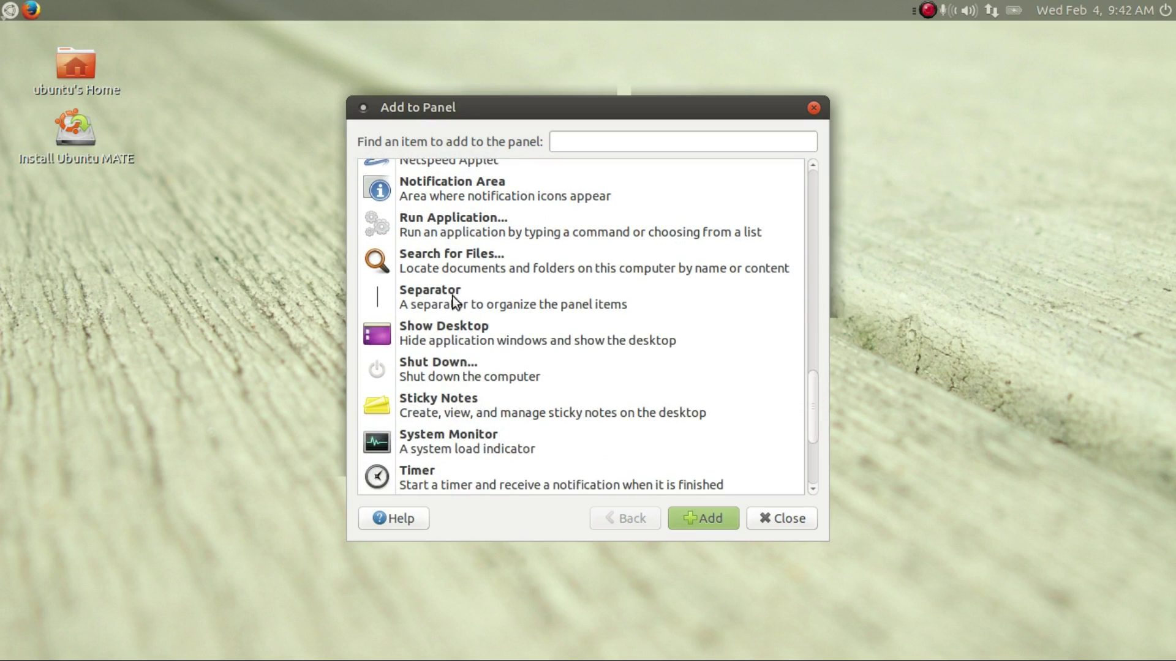
drag(452, 296, 179, 13)
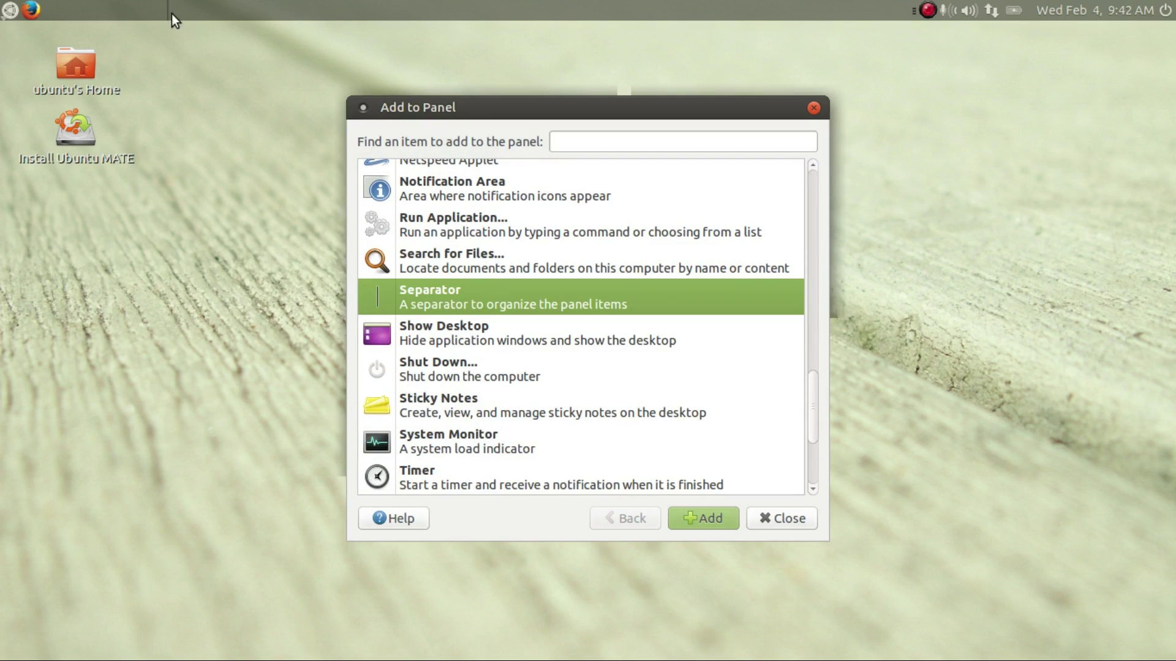
right_click(167, 7)
click(186, 35)
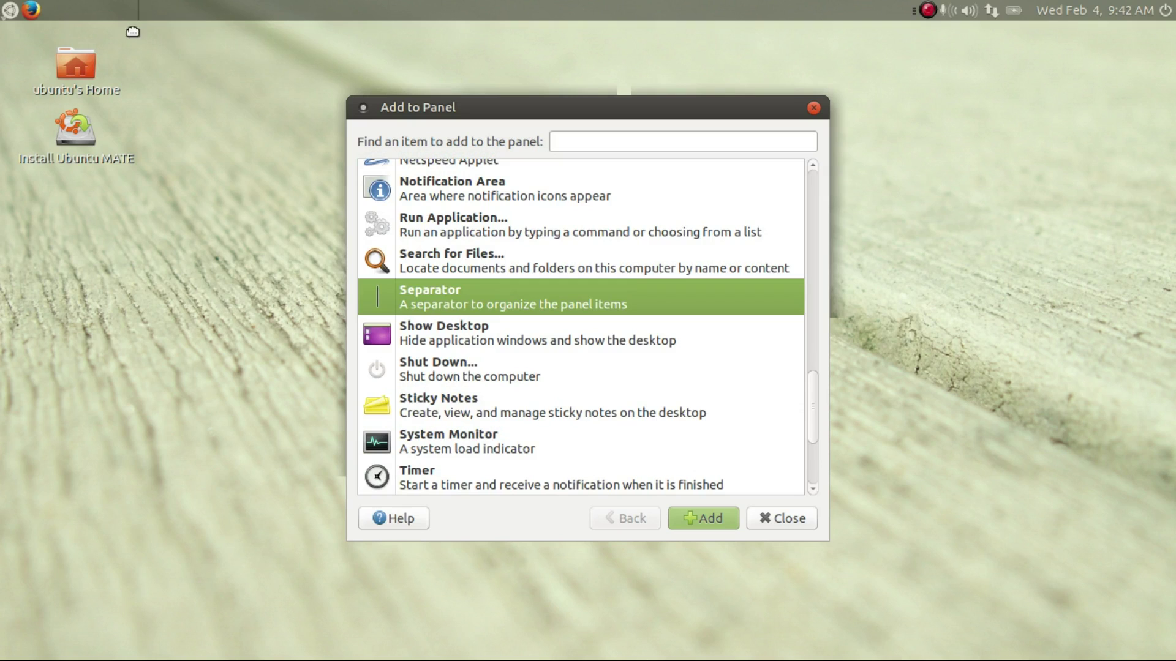
right_click(46, 11)
click(74, 34)
Step: Add the Window List and Workspace Switcher to the top panel, placing the switcher directly before the window list
drag(810, 408, 814, 458)
drag(524, 418, 141, 11)
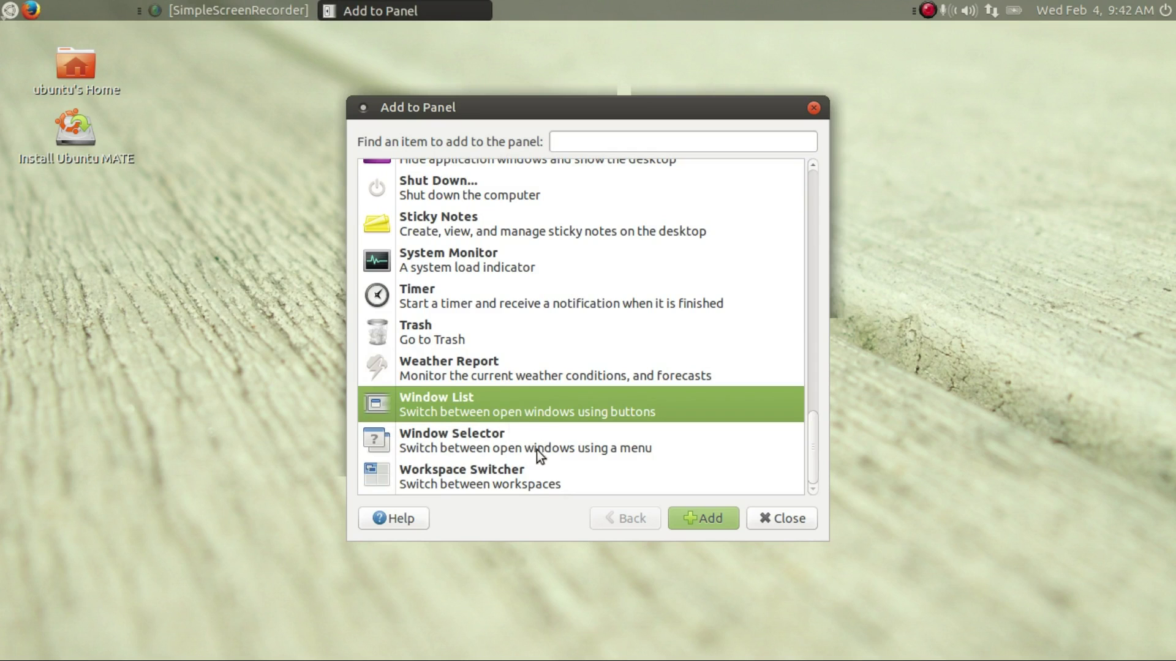
drag(531, 480, 105, 15)
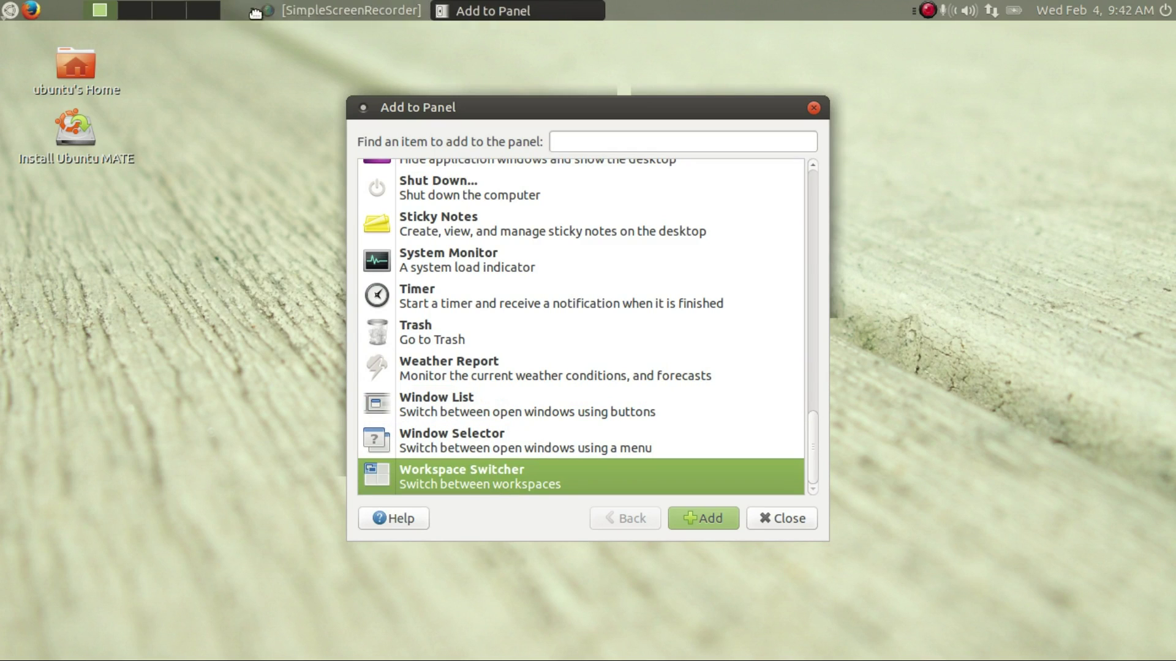
right_click(101, 8)
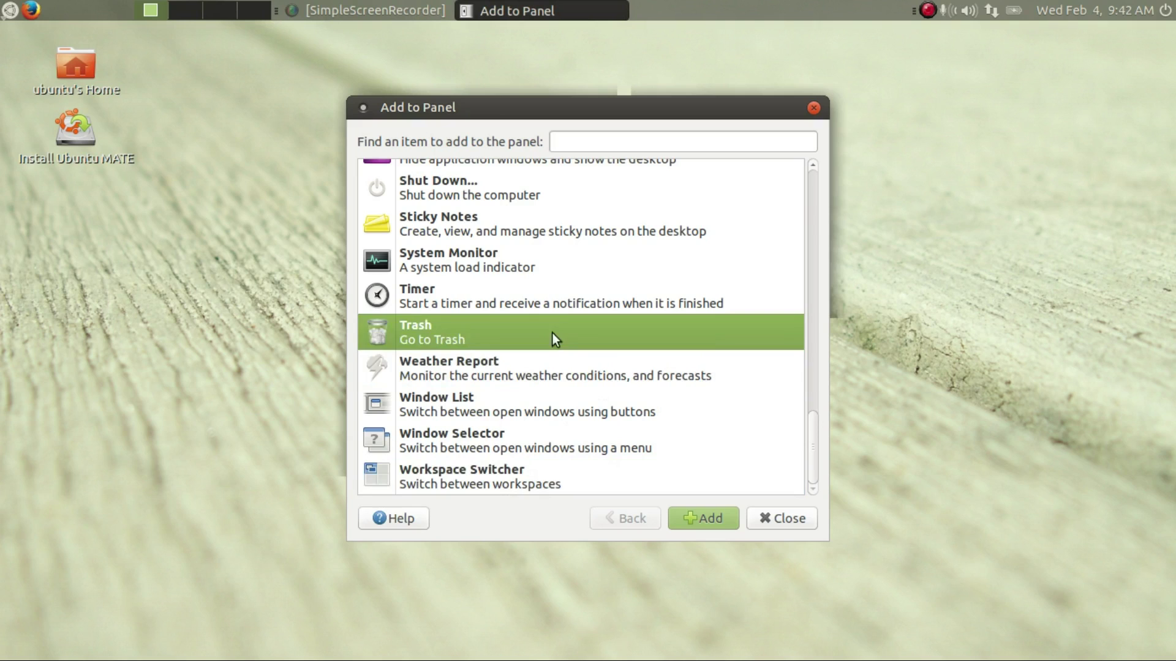
Step: Add the Show Desktop item to the top panel and move it directly beside the status indicators
scroll(612, 315, up, 3)
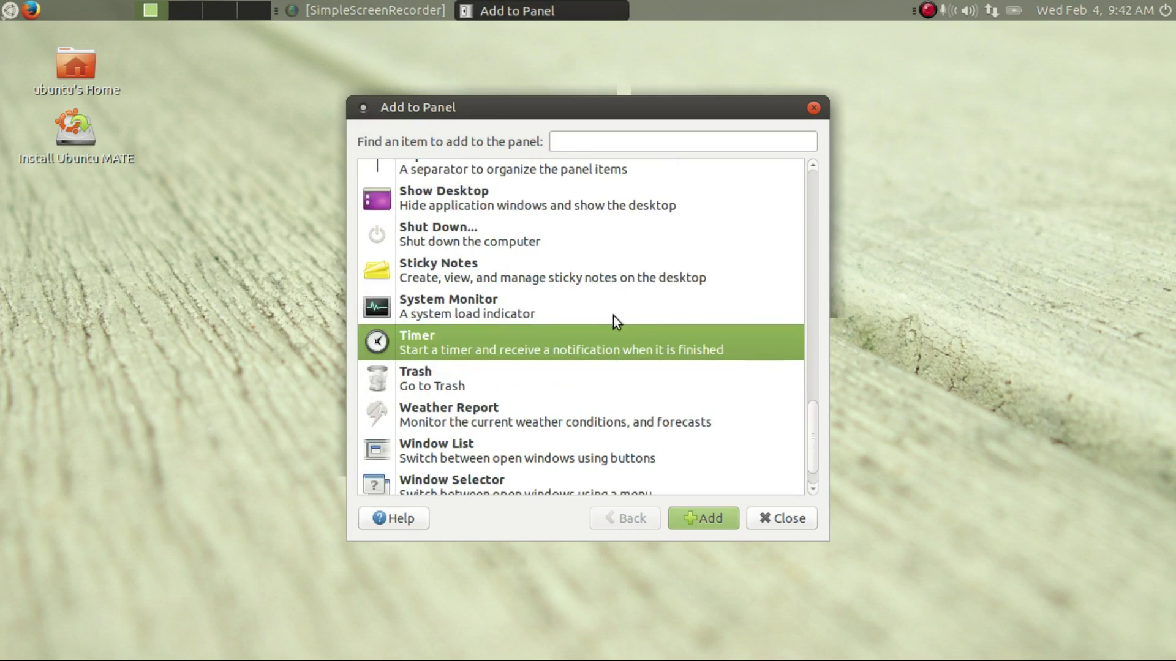
scroll(605, 317, up, 1)
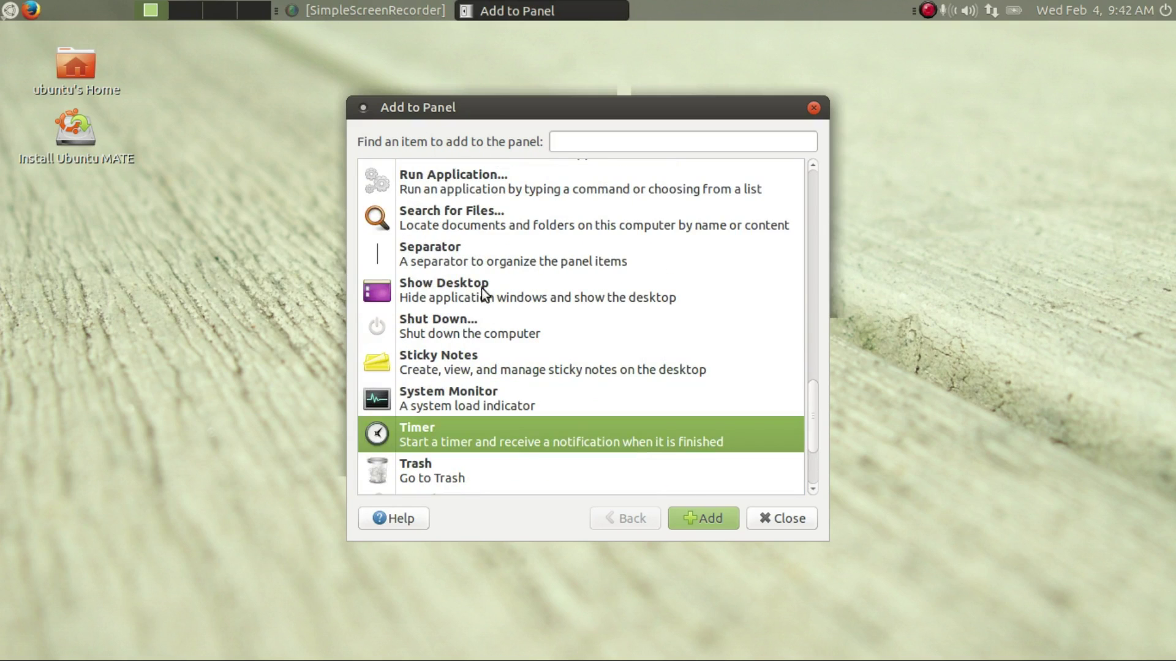
drag(435, 289, 115, 11)
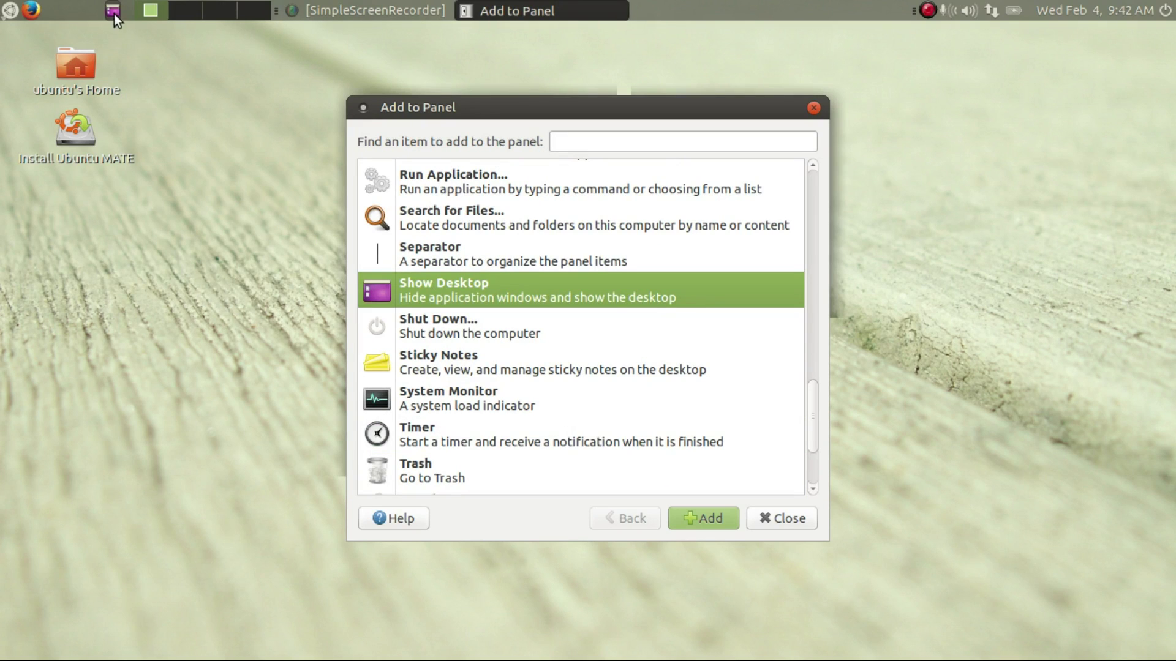
right_click(116, 9)
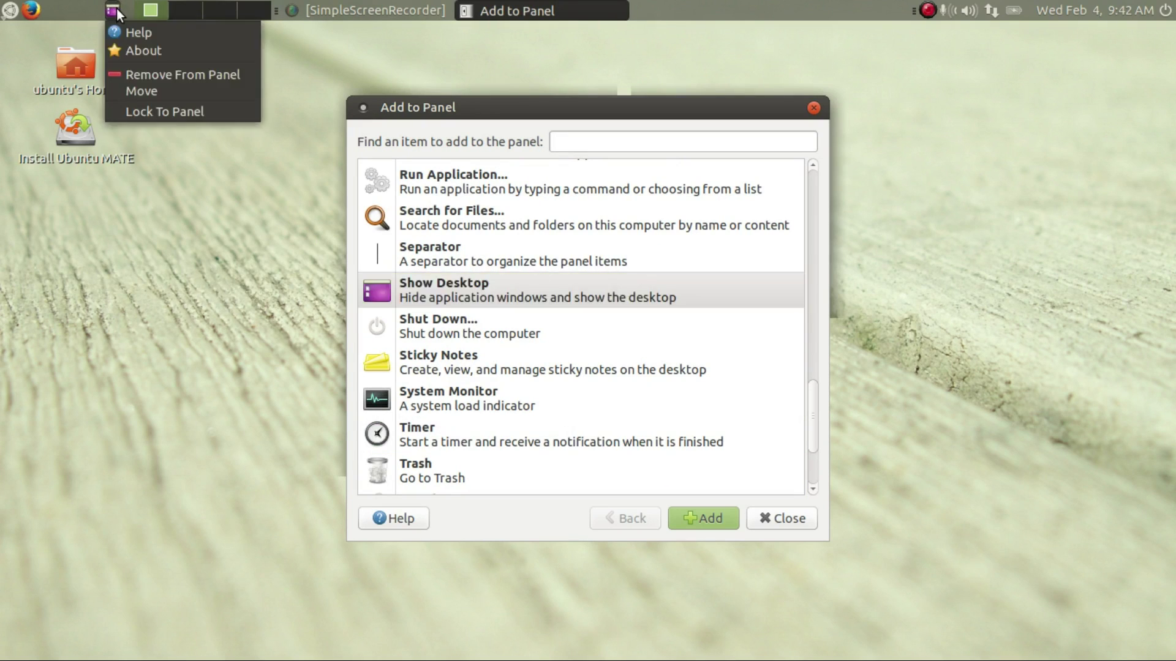
click(141, 91)
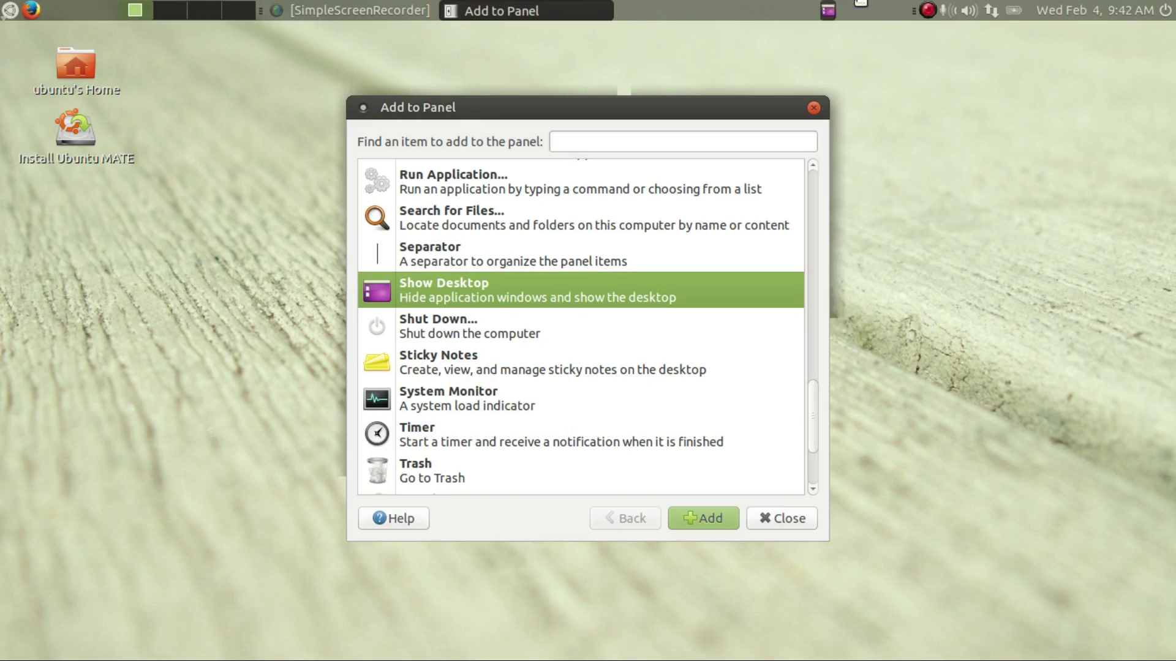
click(901, 10)
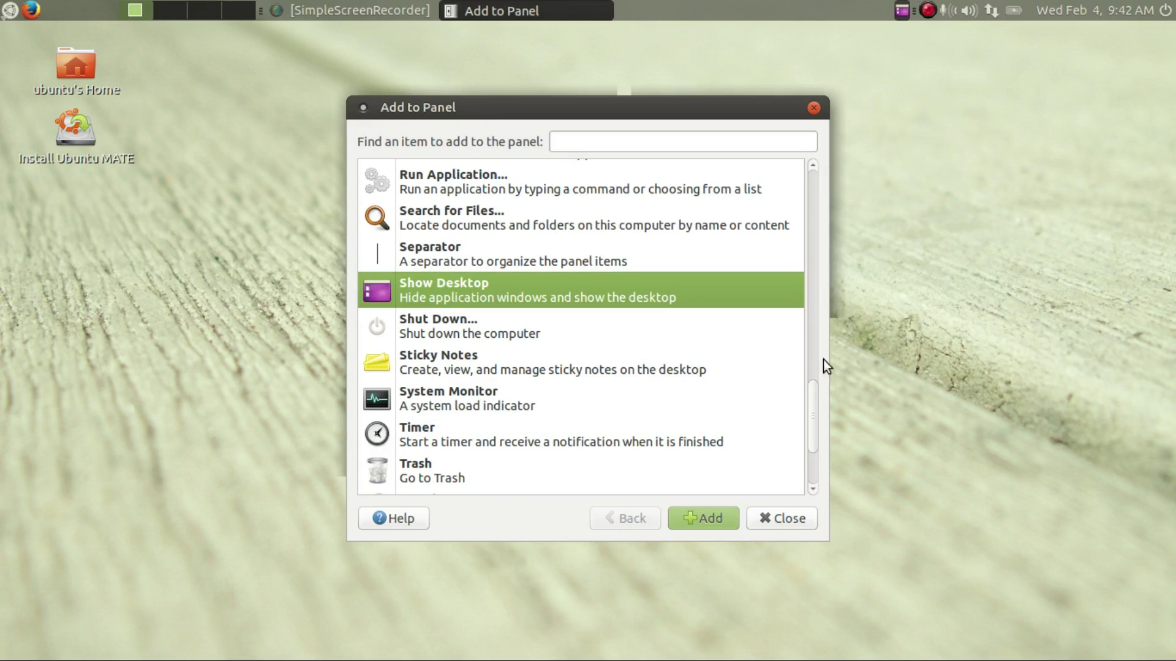
Step: Set the panel's orientation to Bottom, then close its properties and the Add to Panel dialog
drag(811, 404, 826, 355)
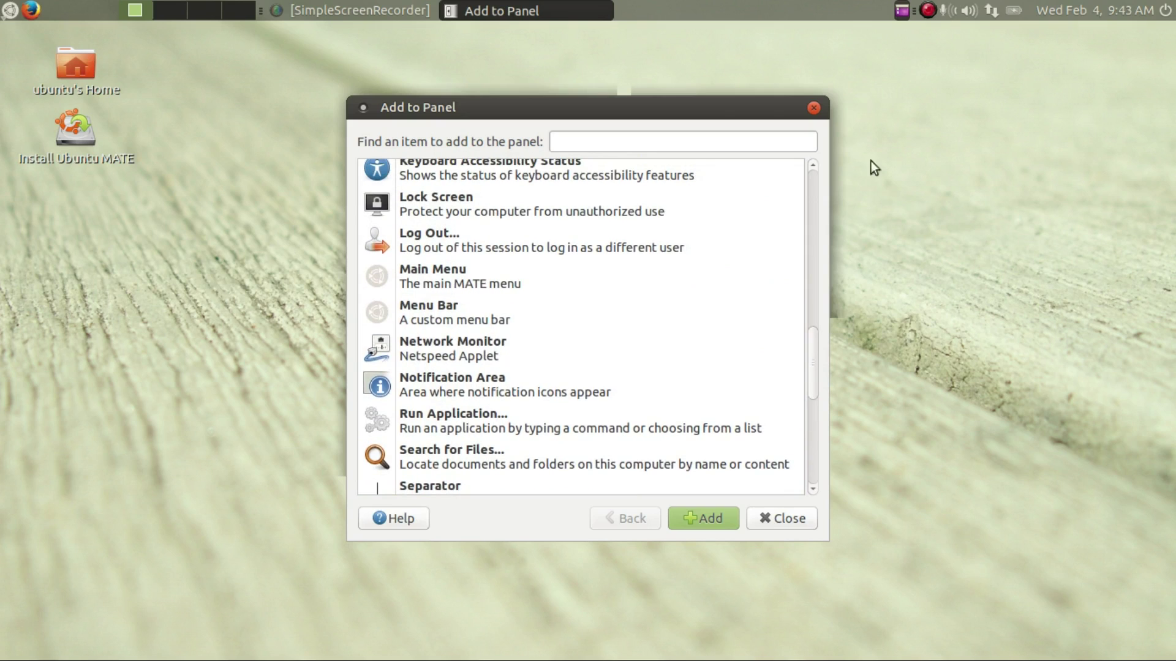
right_click(717, 9)
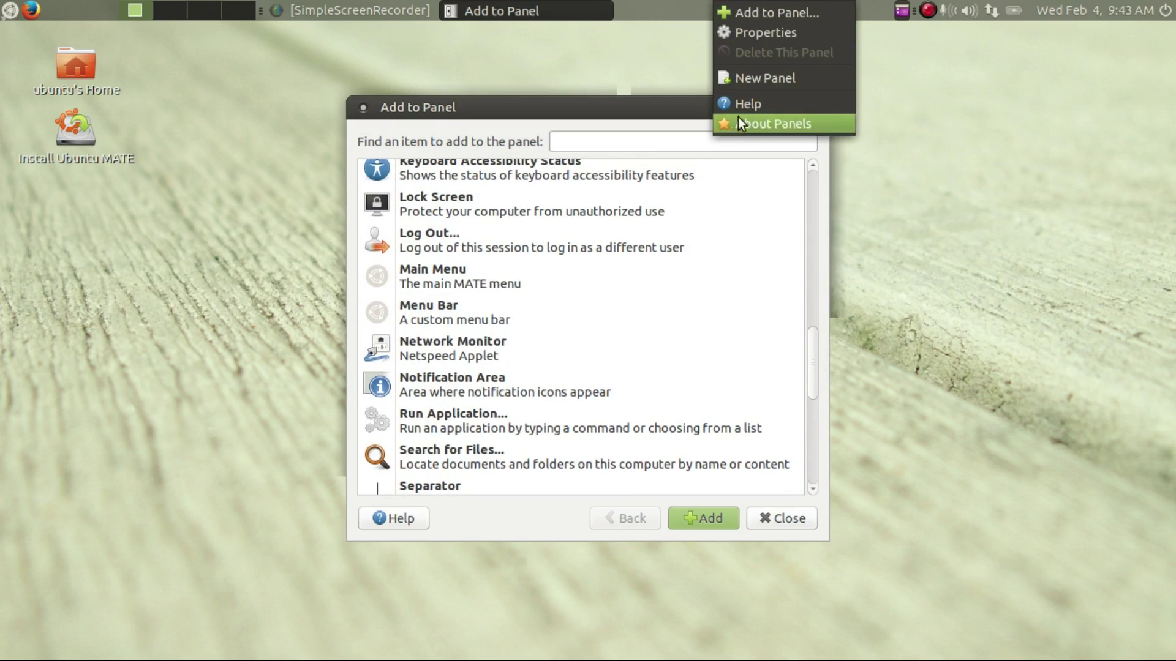
click(781, 35)
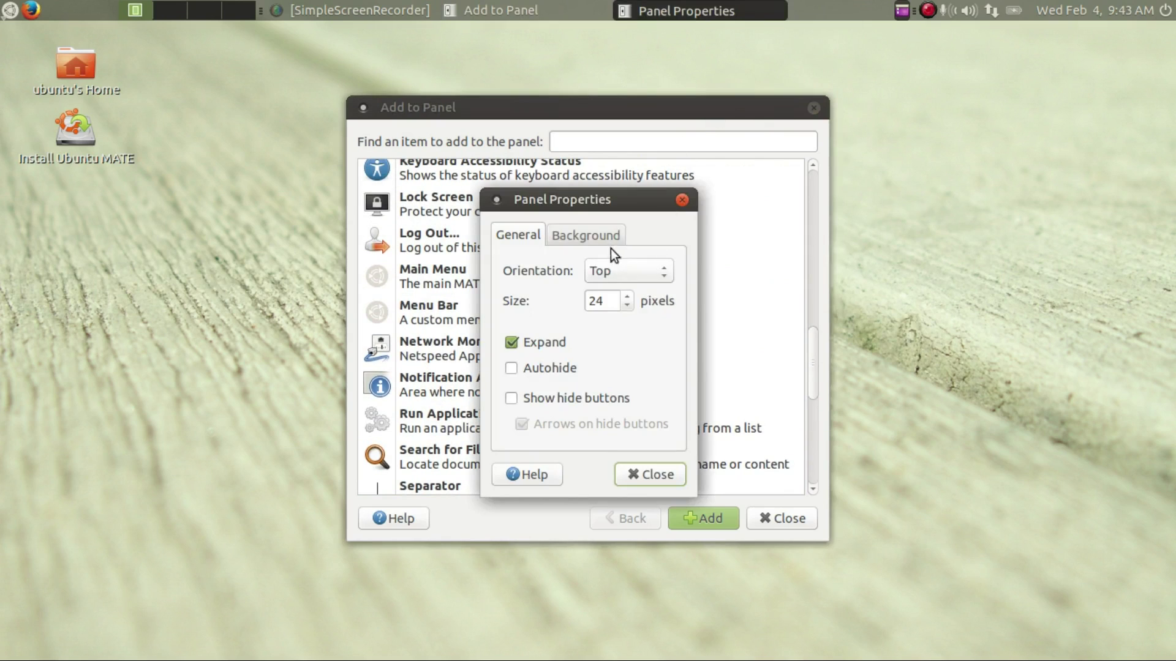
click(629, 271)
click(636, 289)
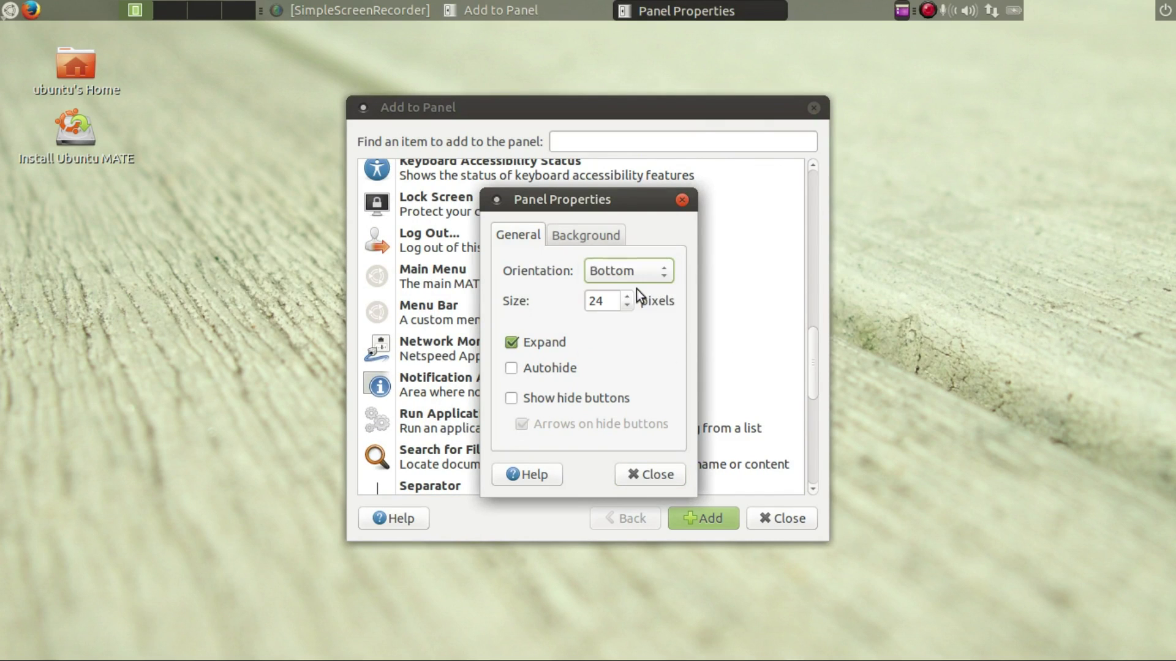
click(648, 475)
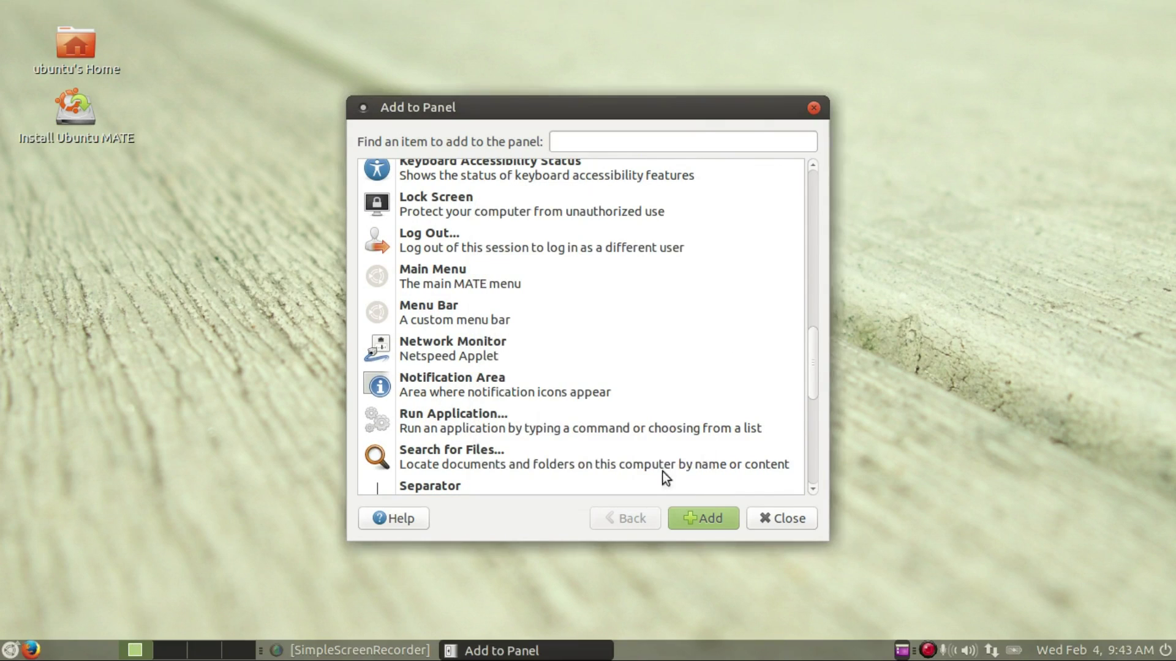
click(781, 518)
Step: Check the Main Menu on the bottom panel and remove the Firefox launcher from the panel
click(11, 650)
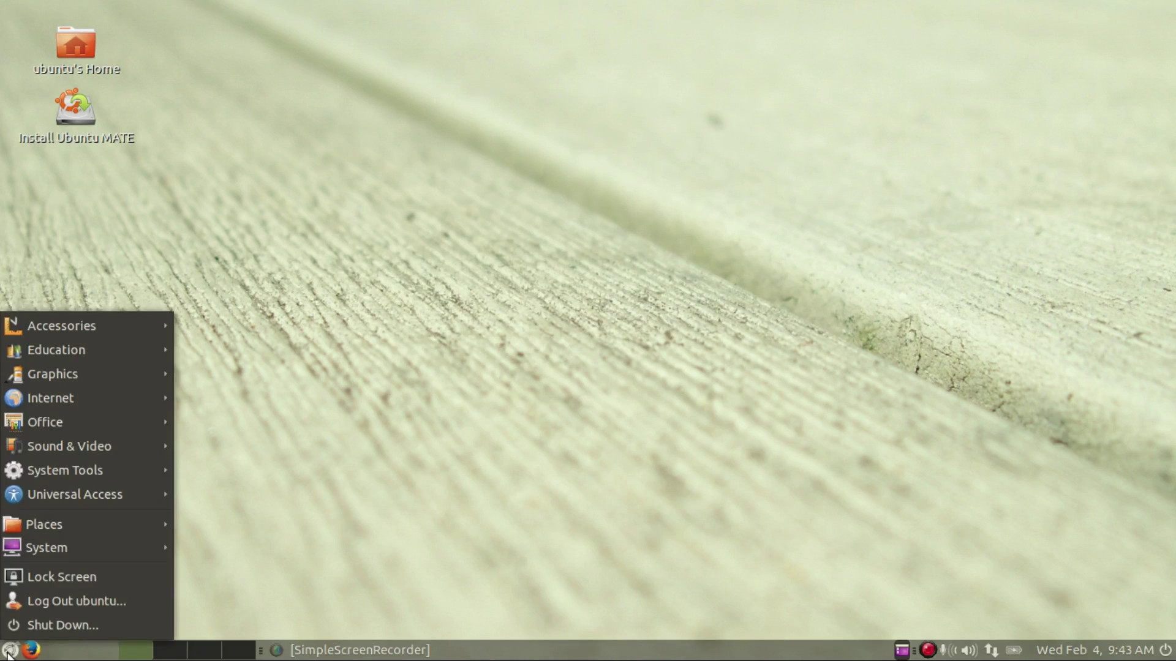
click(11, 650)
right_click(61, 651)
key(Escape)
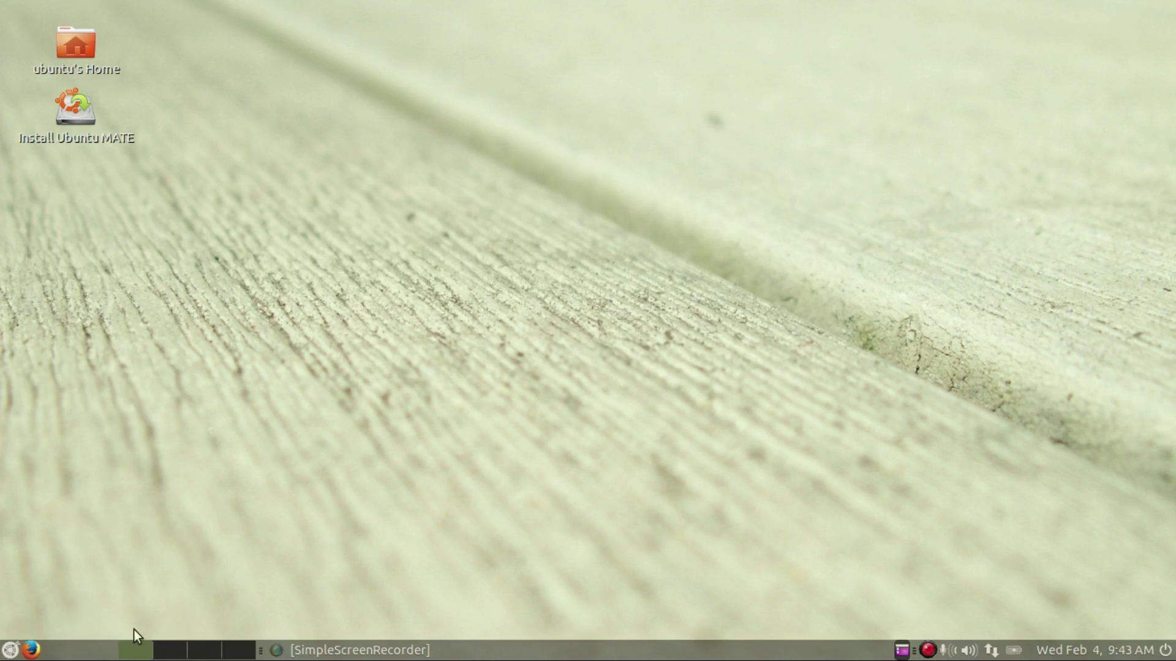
right_click(31, 650)
click(111, 582)
Step: Review the general properties of the bottom panel and close them without changes
right_click(566, 655)
click(633, 555)
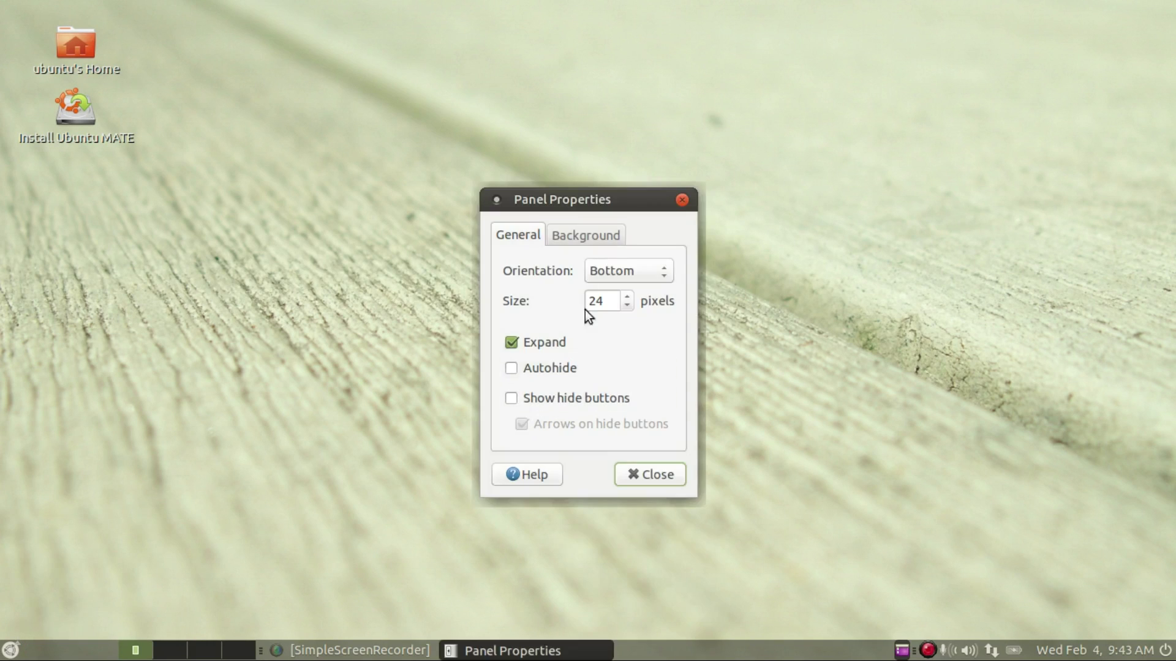
click(650, 471)
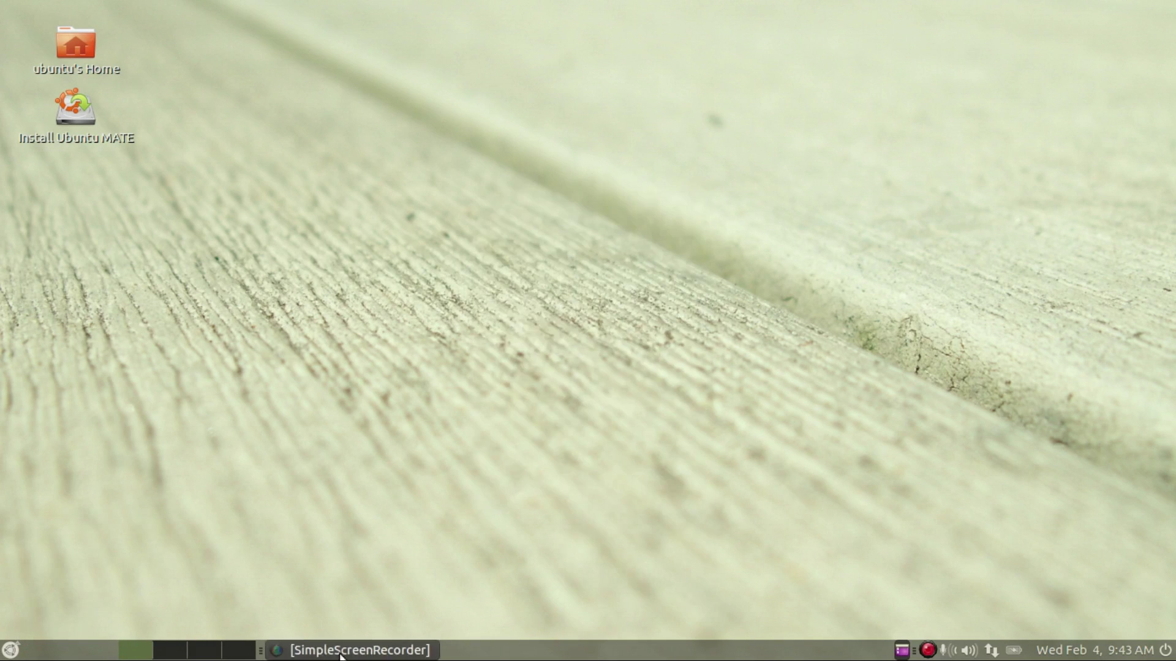
Step: Set the Workspace Switcher to show all workspaces in 2 rows
right_click(167, 655)
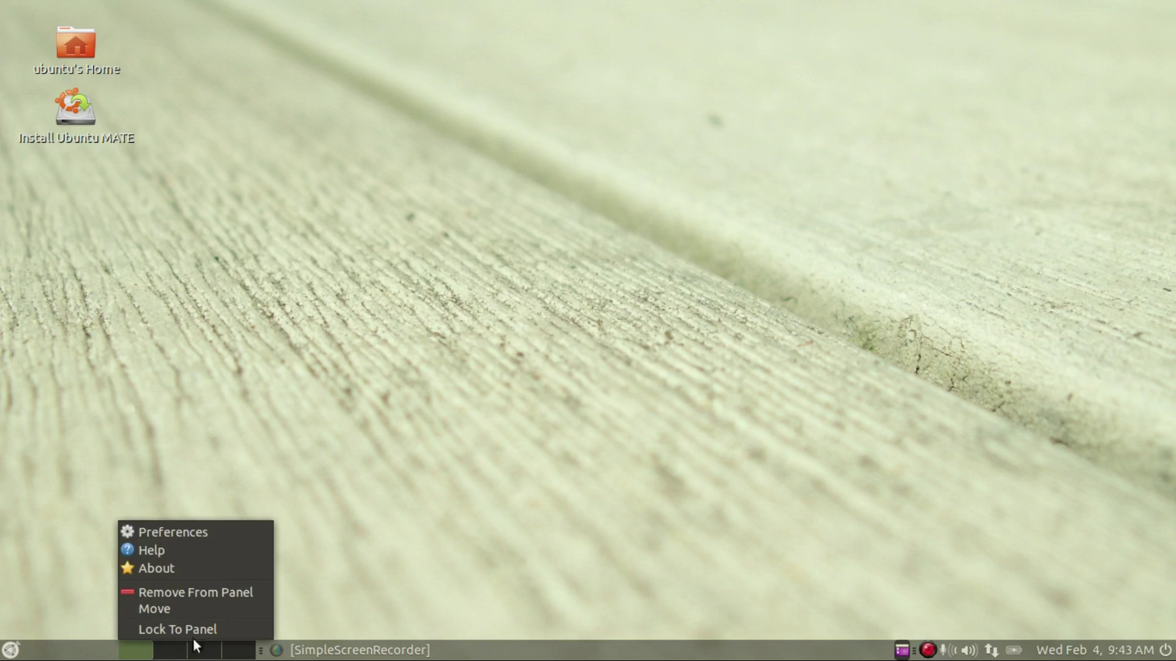
click(222, 531)
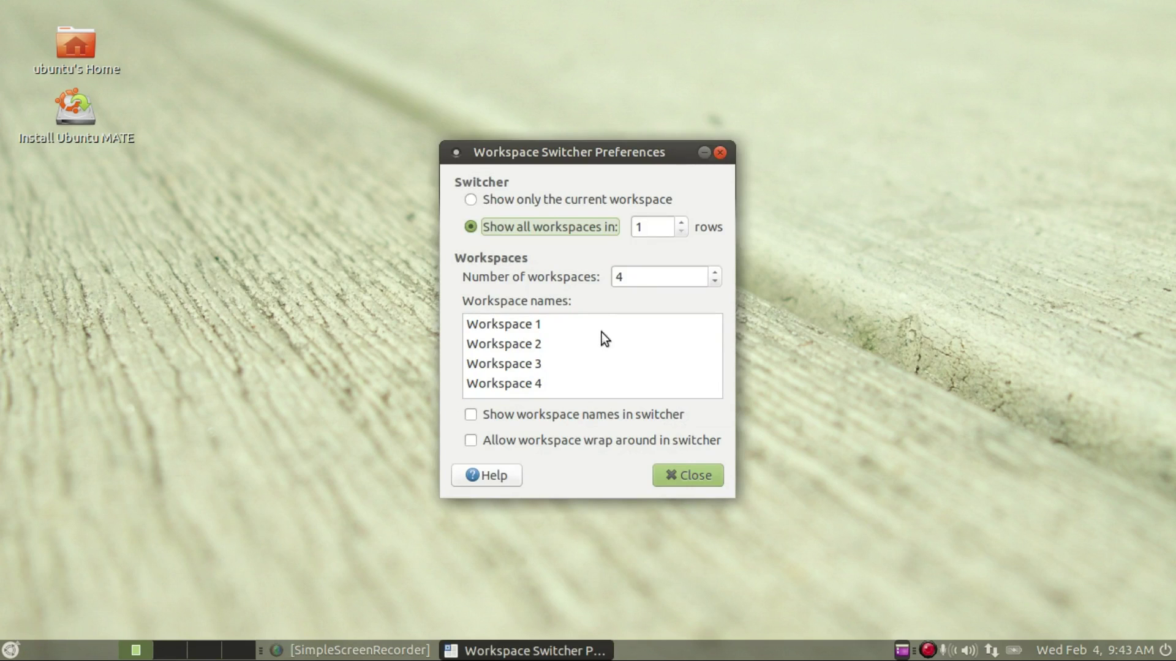
click(681, 222)
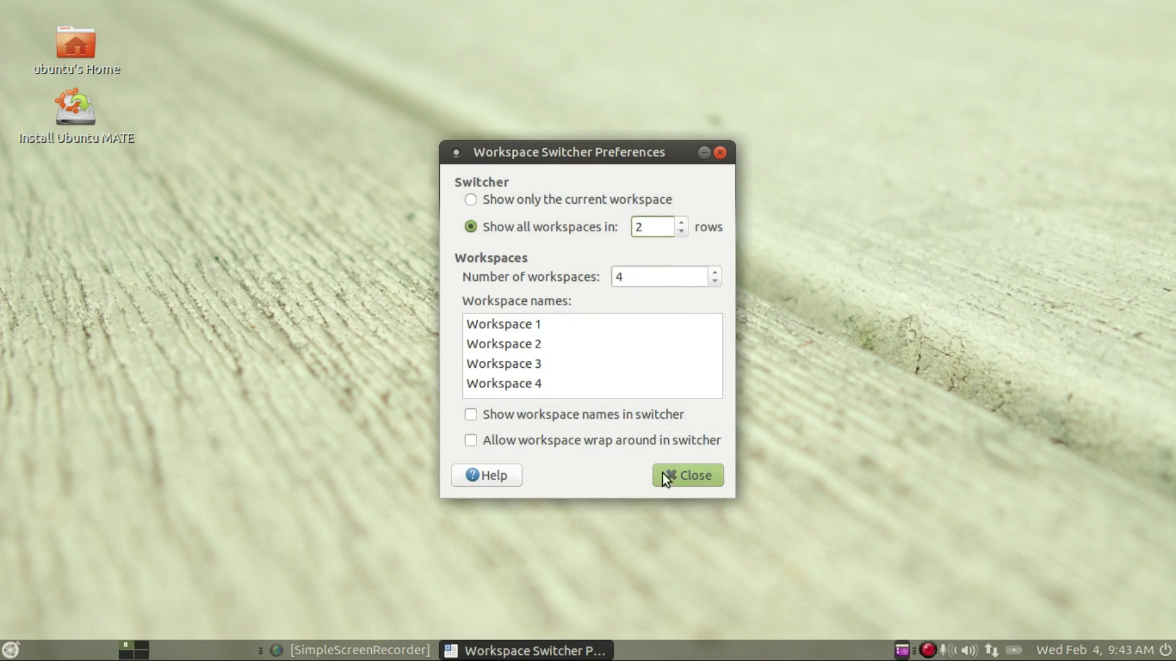
Step: Rename Workspace 1 as Serious in the Workspace Switcher preferences
click(539, 328)
click(539, 325)
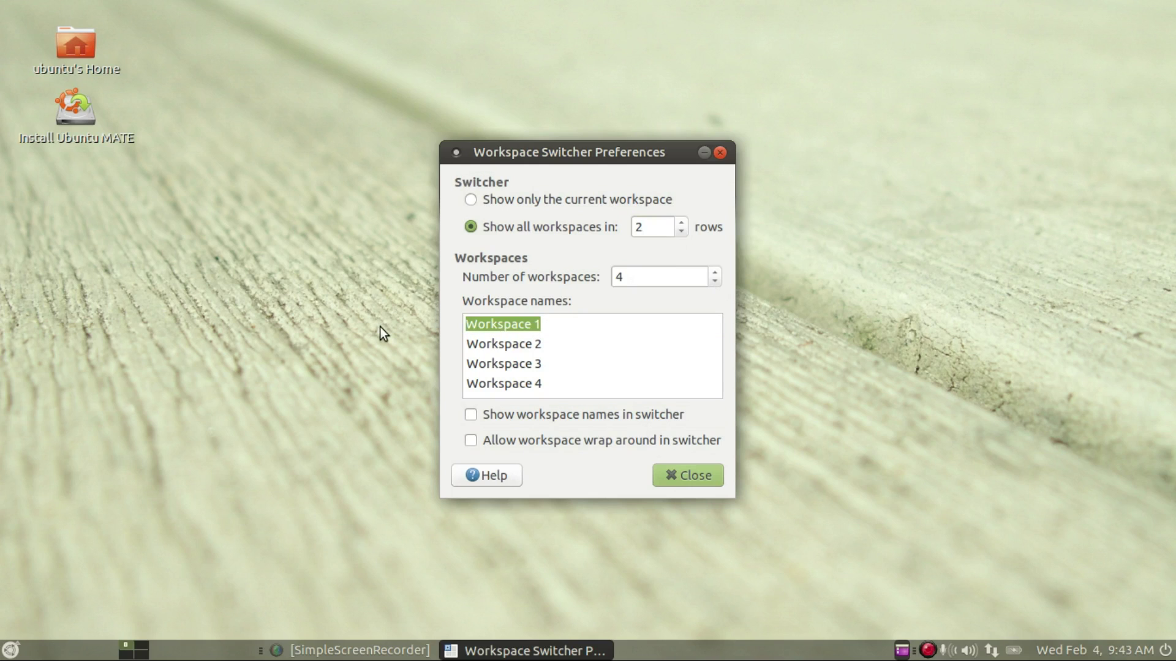
text(Serio)
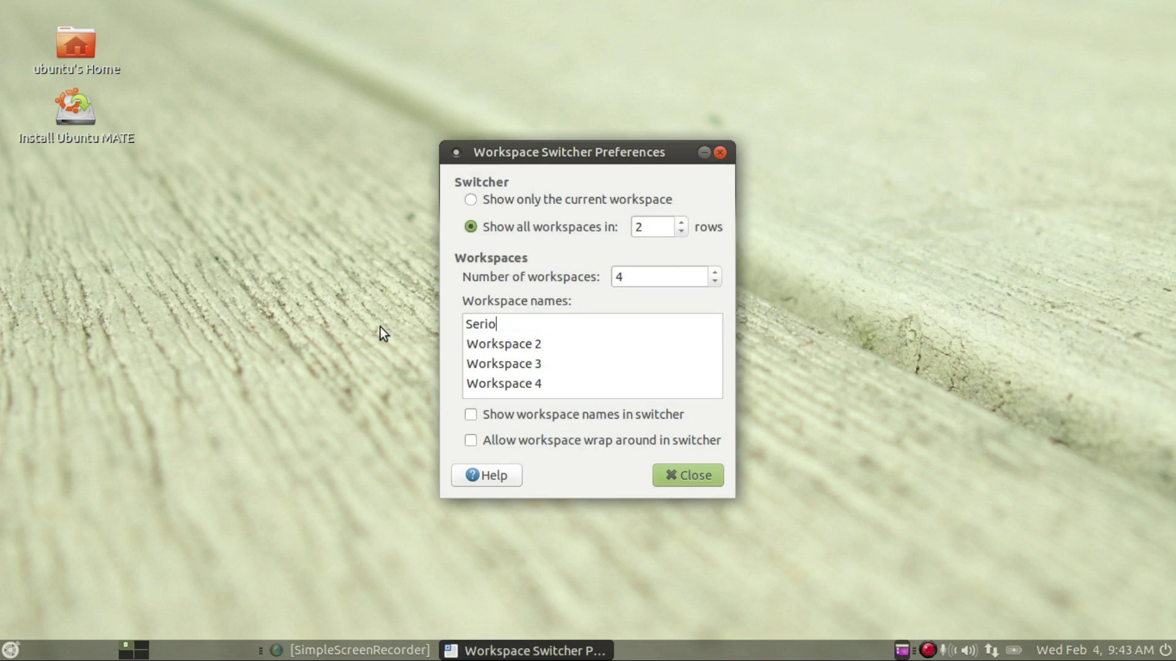
text(us)
key(Return)
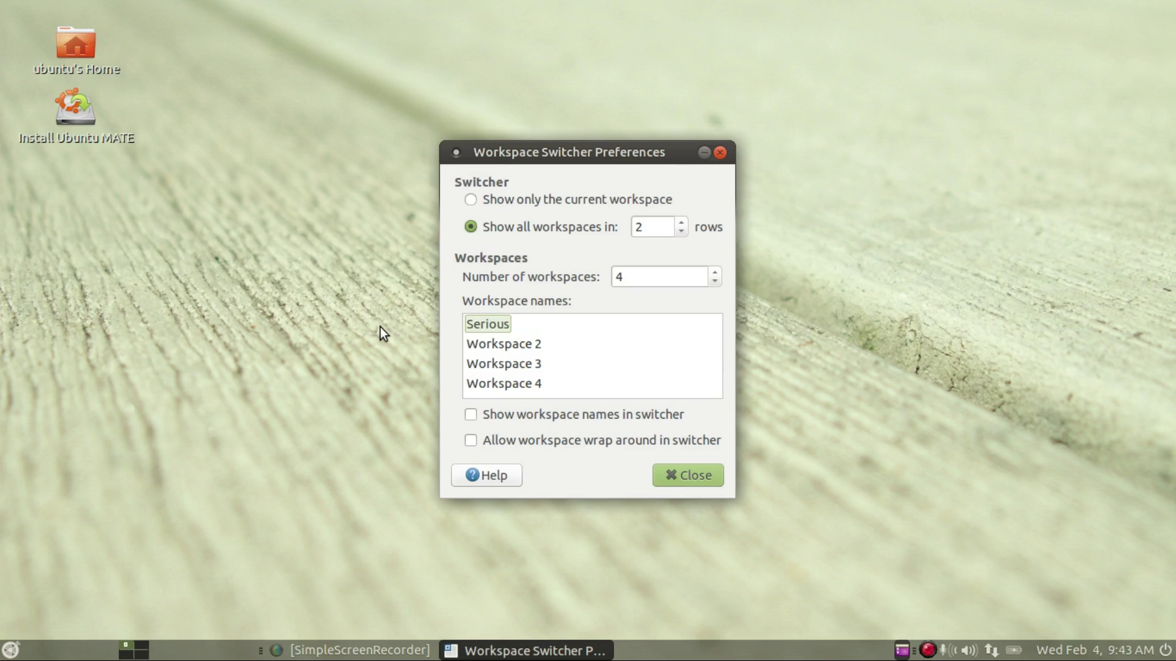
Step: Rename the first workspace as Important in the Workspace Switcher preferences
click(505, 324)
click(498, 326)
key(ctrl+f)
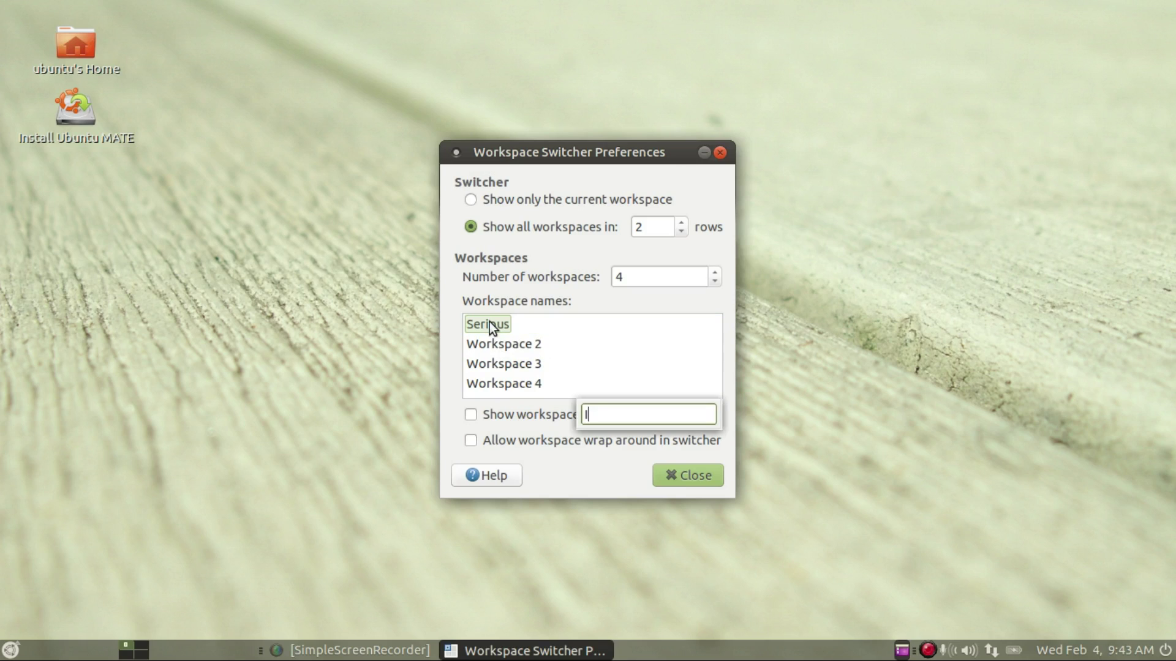
click(484, 318)
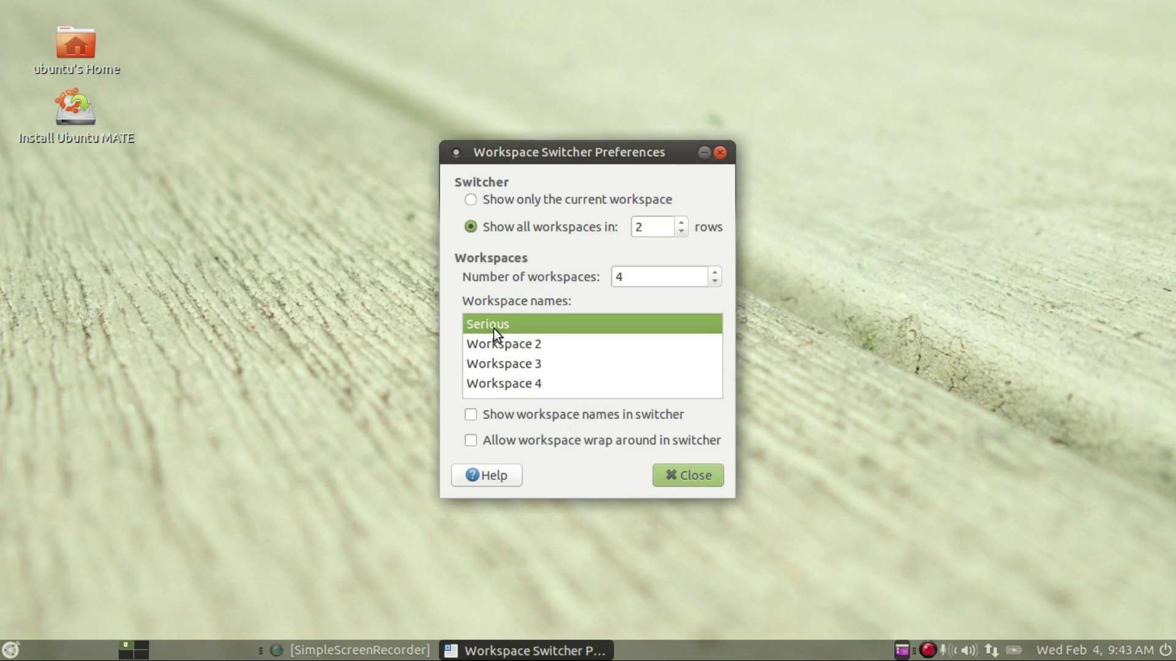
key(ctrl+f)
click(494, 329)
click(489, 327)
click(495, 325)
drag(513, 323, 399, 324)
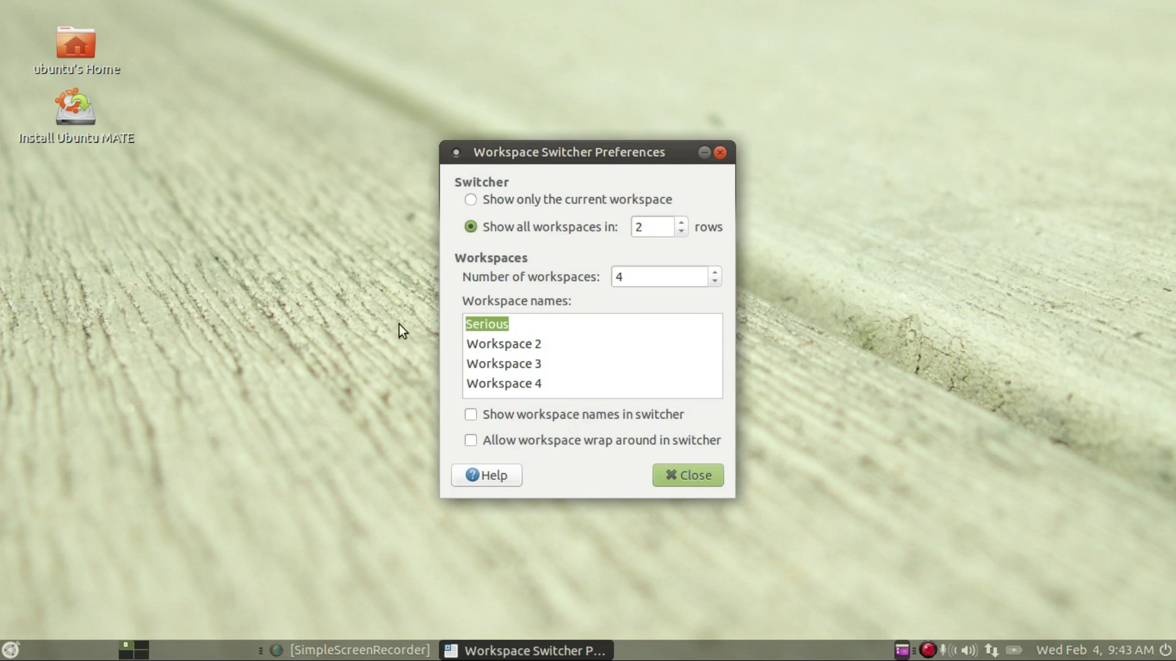
key(BackSpace)
text(Important)
key(Return)
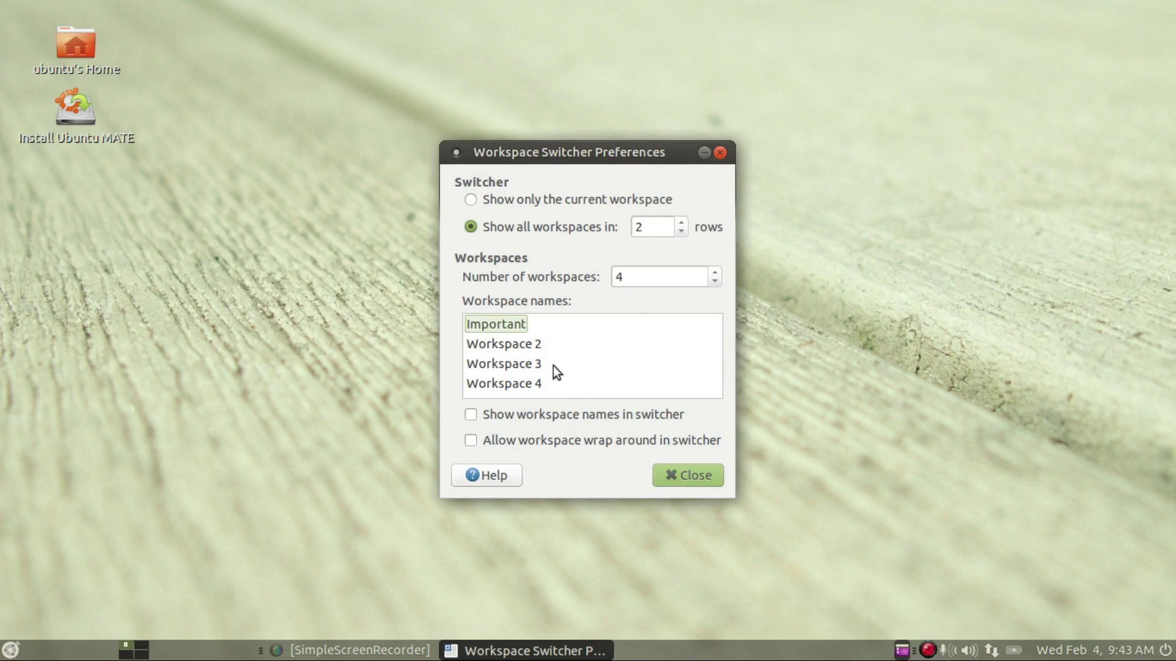
Step: Rename Workspace 2 as "Less important"
click(487, 341)
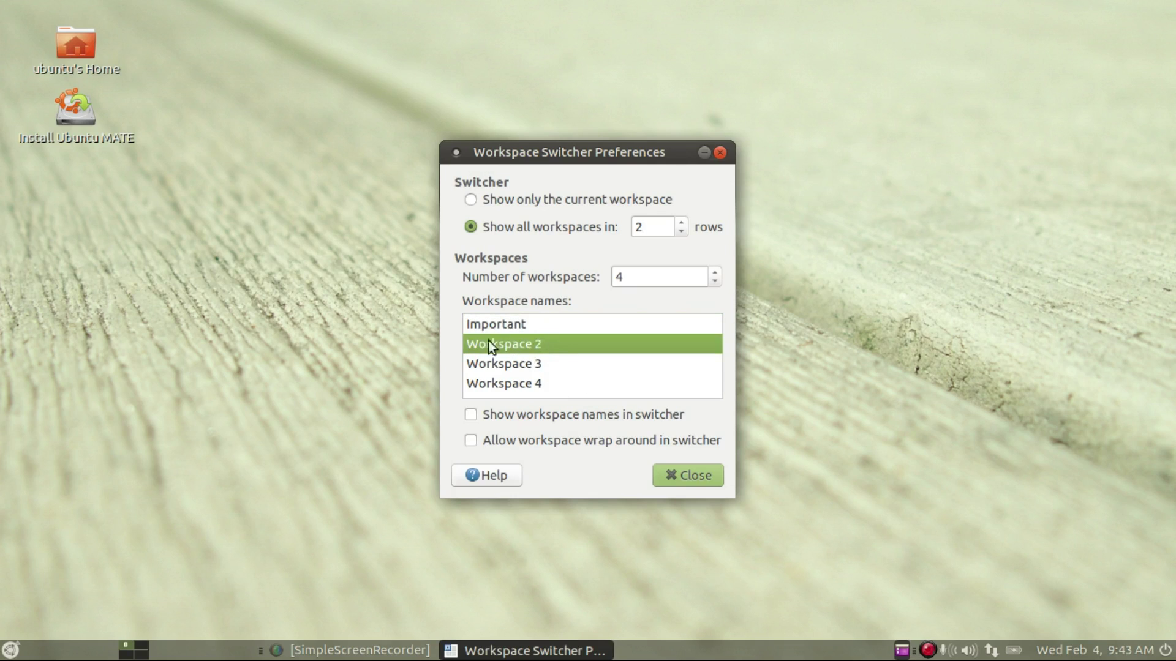
click(524, 348)
key(BackSpace)
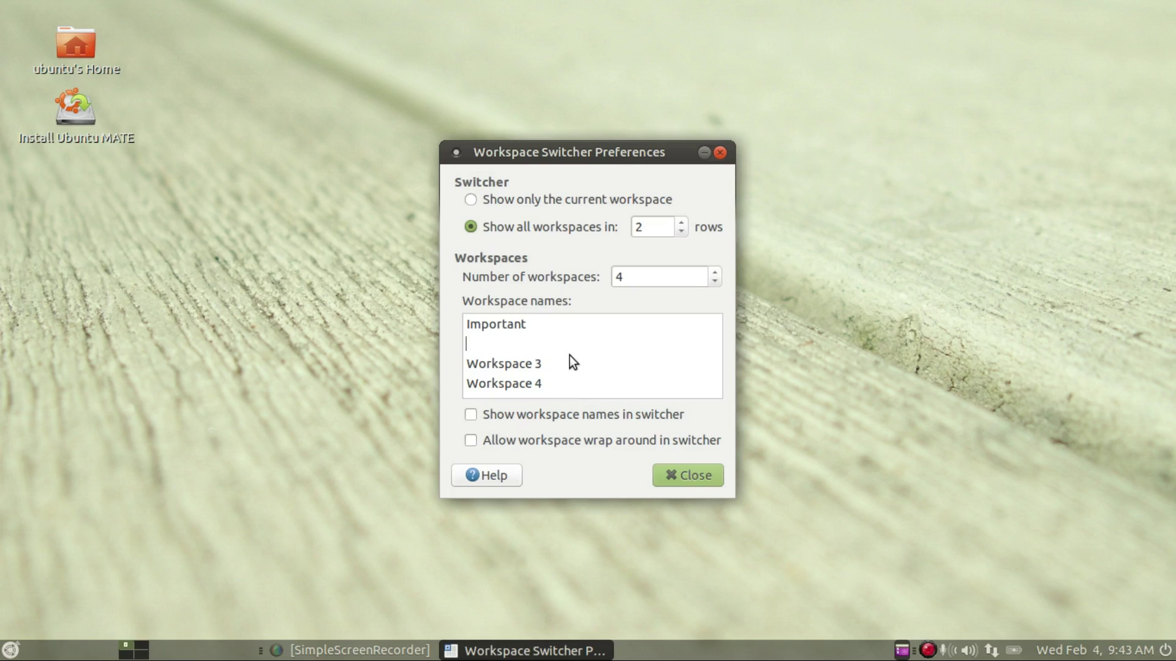
text(Less important)
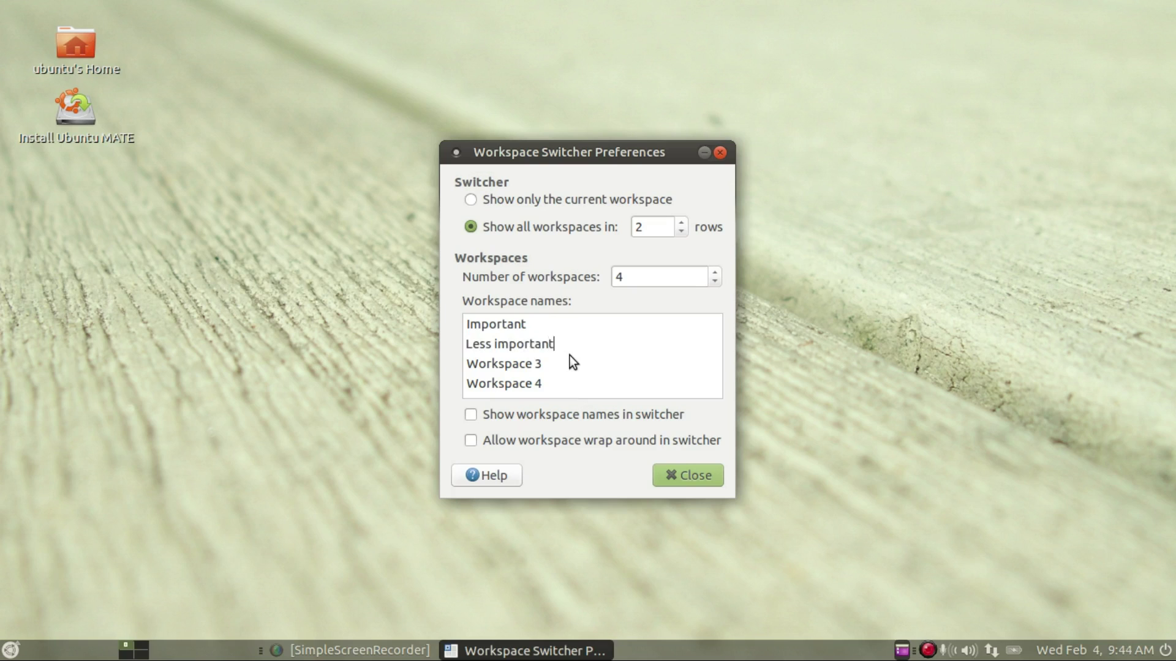
key(Return)
Step: Rename Workspace 3 as Idle
click(538, 365)
click(542, 366)
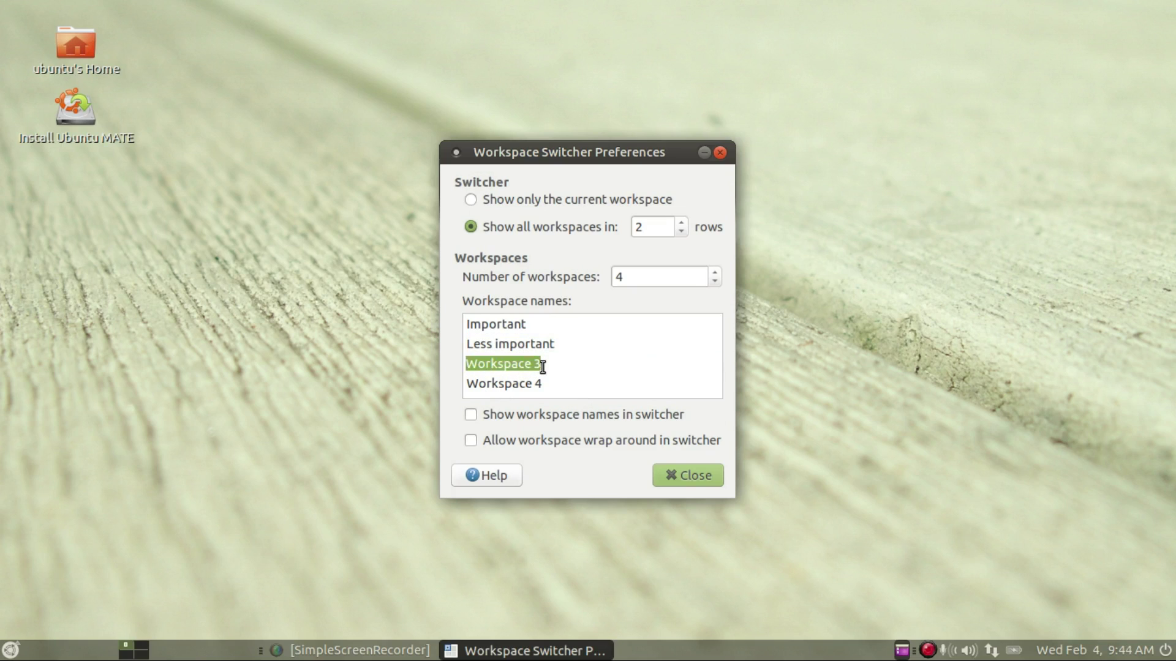
text(Idle)
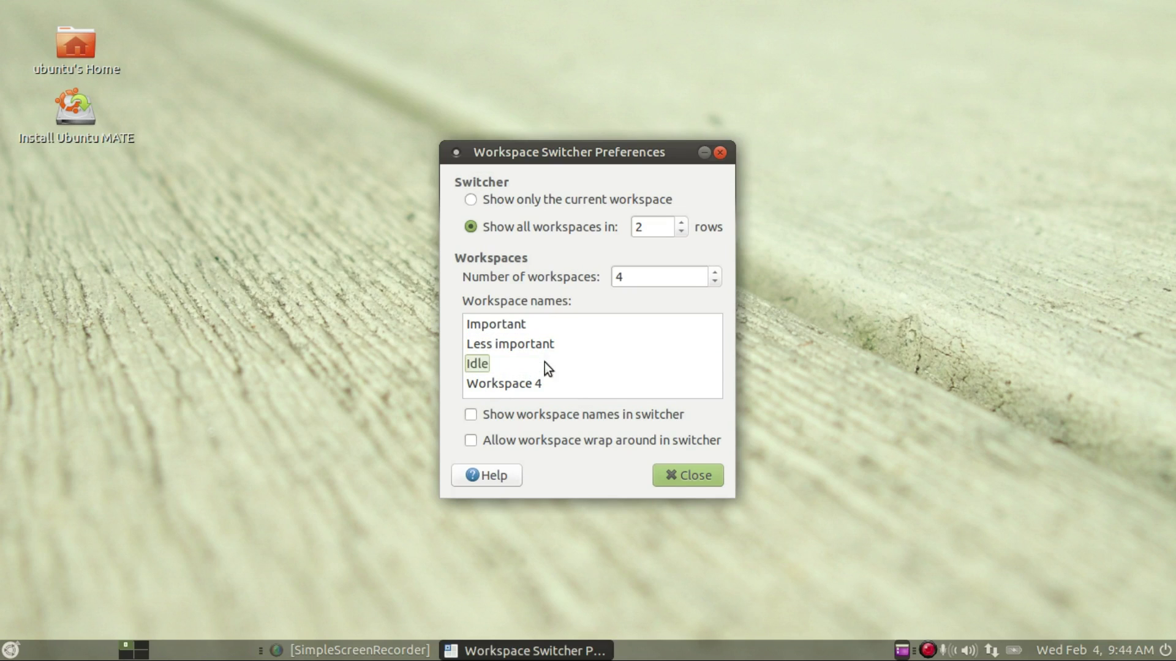
Step: Try to rename Workspace 4 as "More idle"
click(521, 387)
click(514, 387)
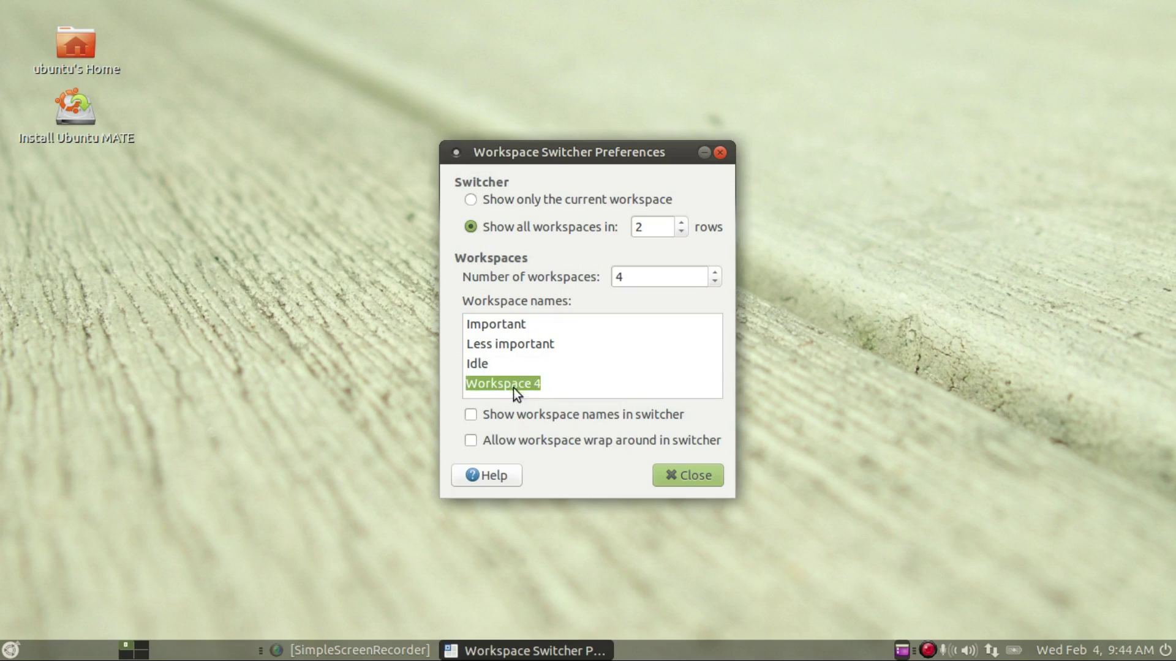
click(514, 388)
drag(540, 384, 477, 384)
text(More I)
key(BackSpace)
text(idle)
Step: Preview the workspace names in the switcher, hide them again and close the preferences
click(689, 416)
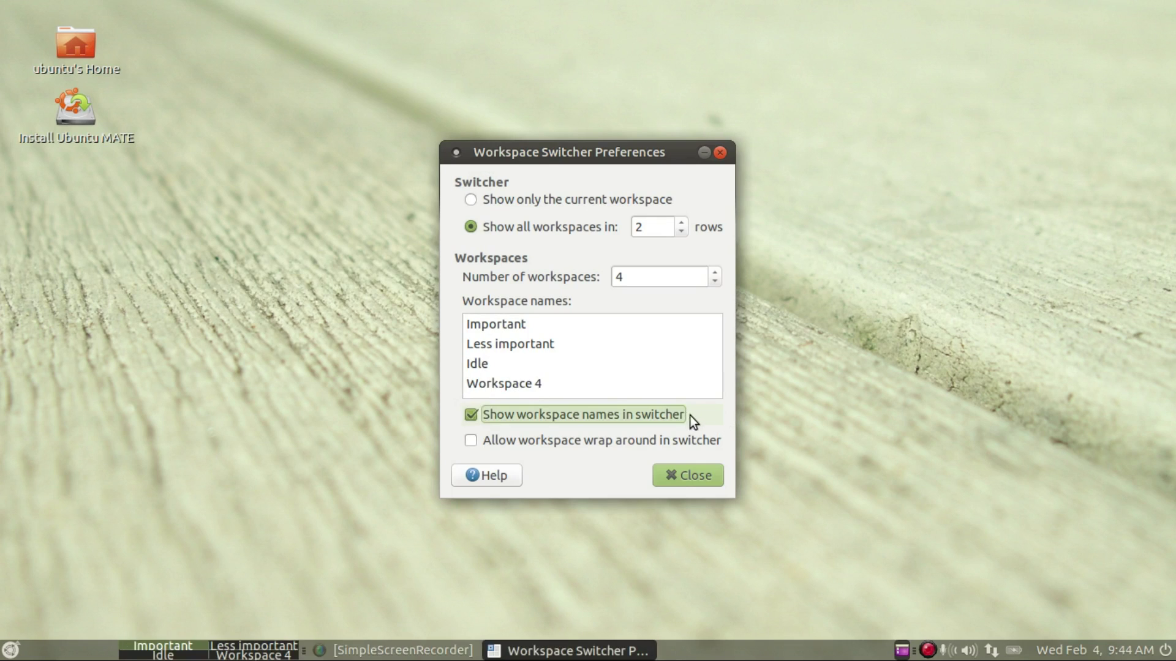
click(683, 422)
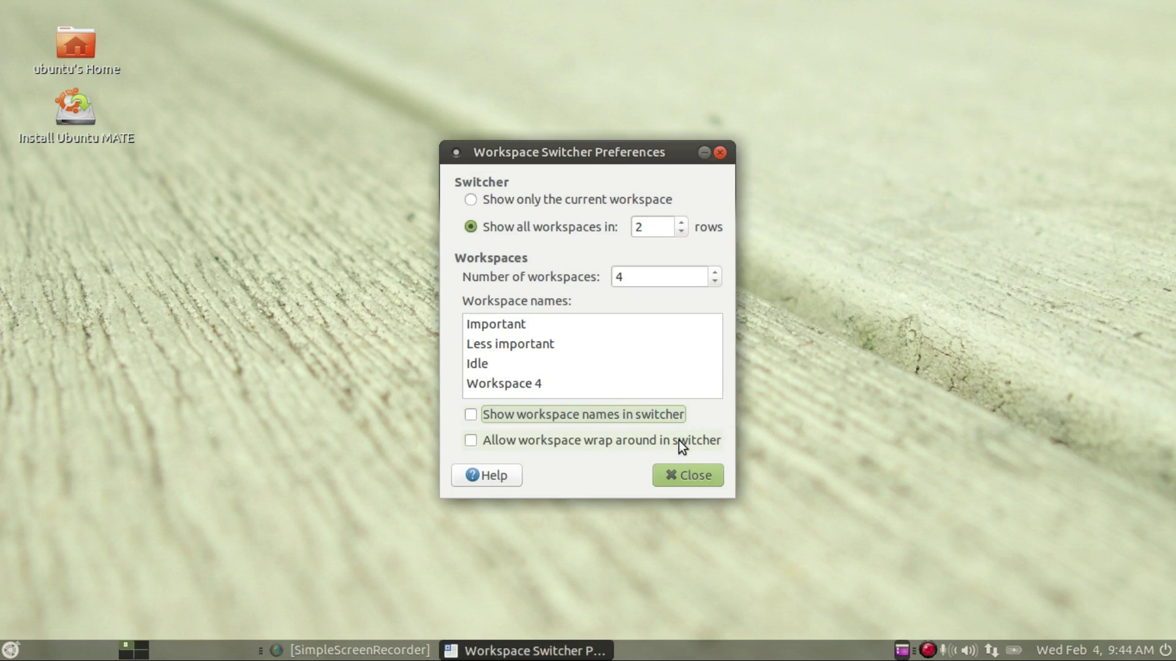
click(672, 473)
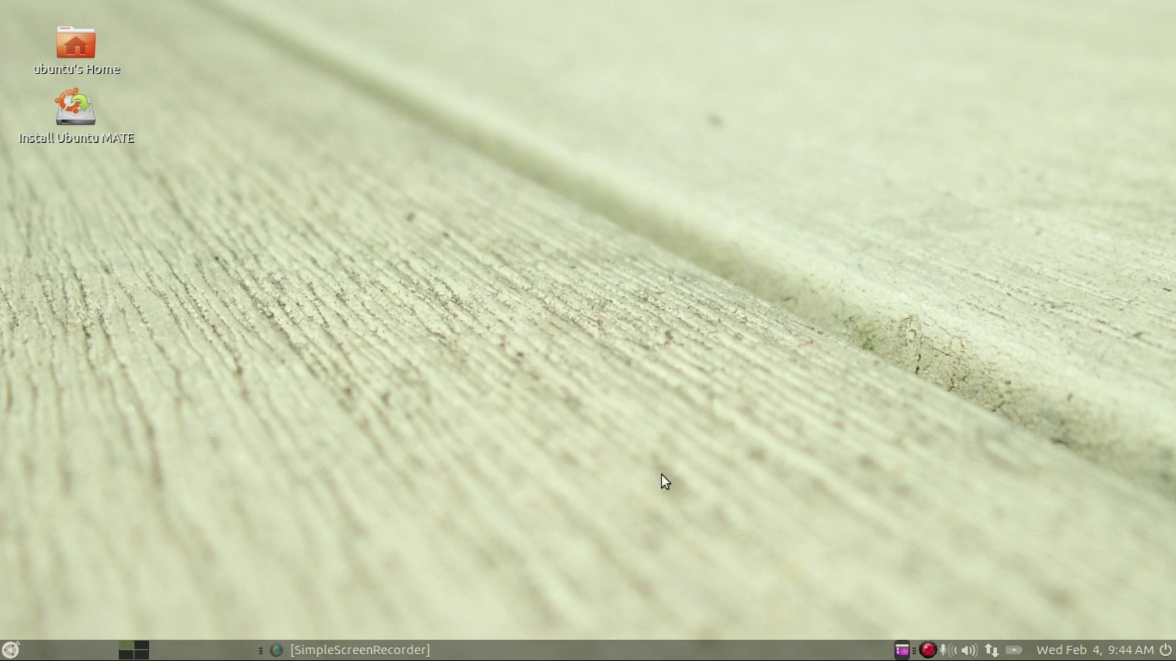
Step: Move the Workspace Switcher along the bottom panel so it sits directly beside the window list
right_click(134, 650)
click(153, 609)
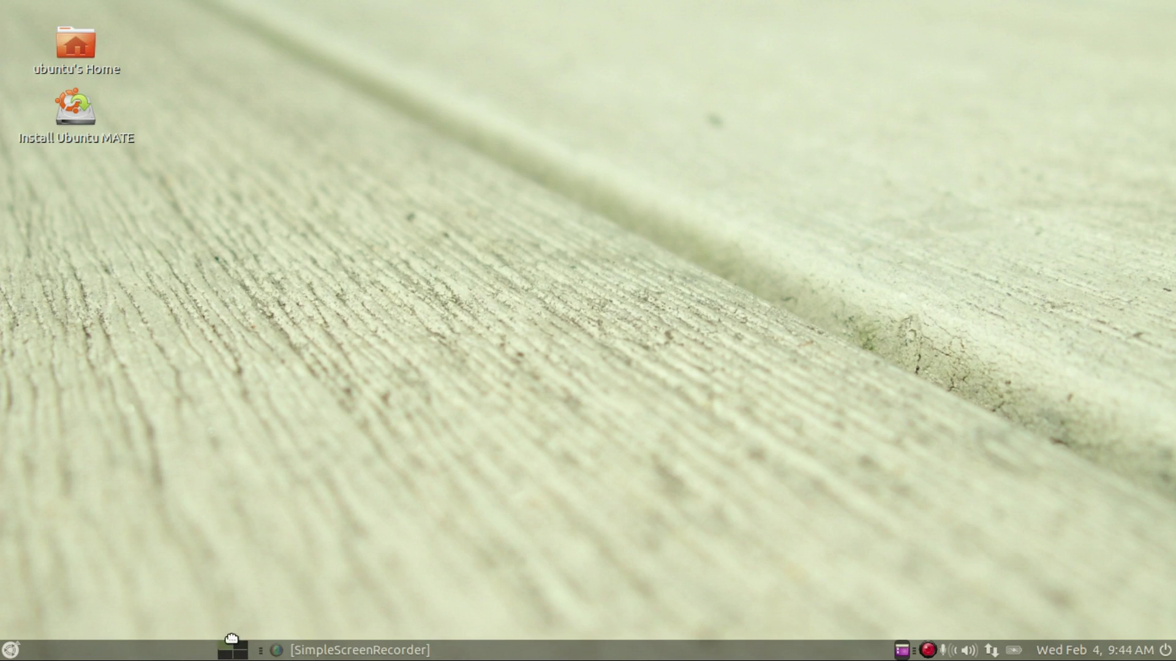
click(206, 648)
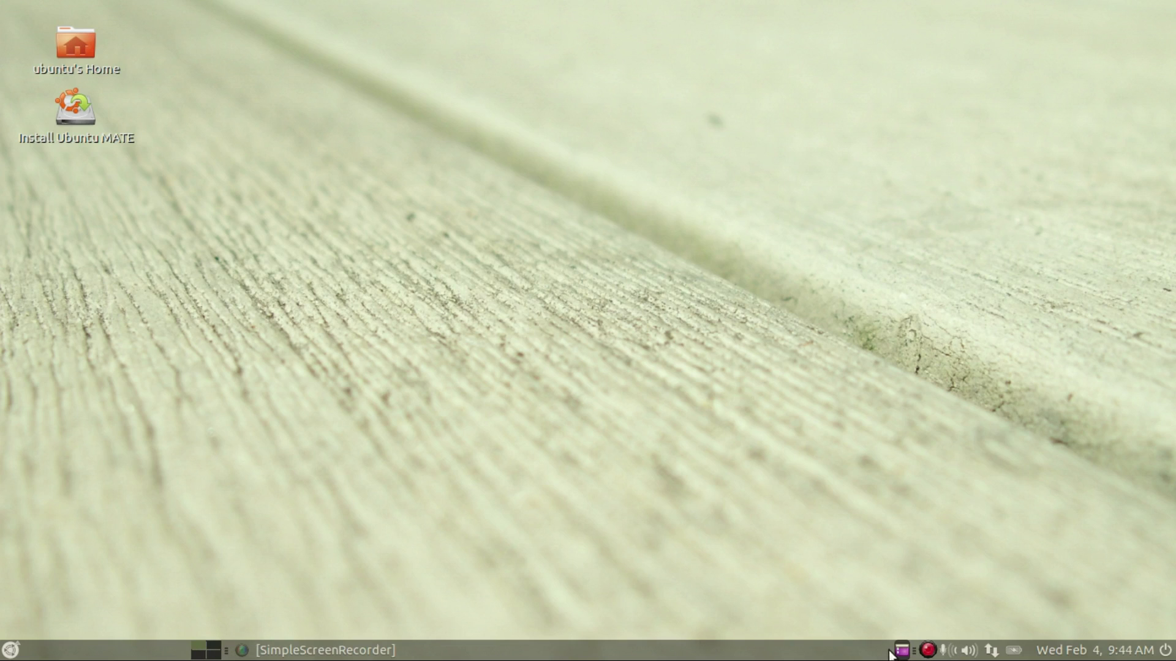
Step: Check the options of the notification area and clock, and remove the shutdown button from the bottom panel
right_click(915, 653)
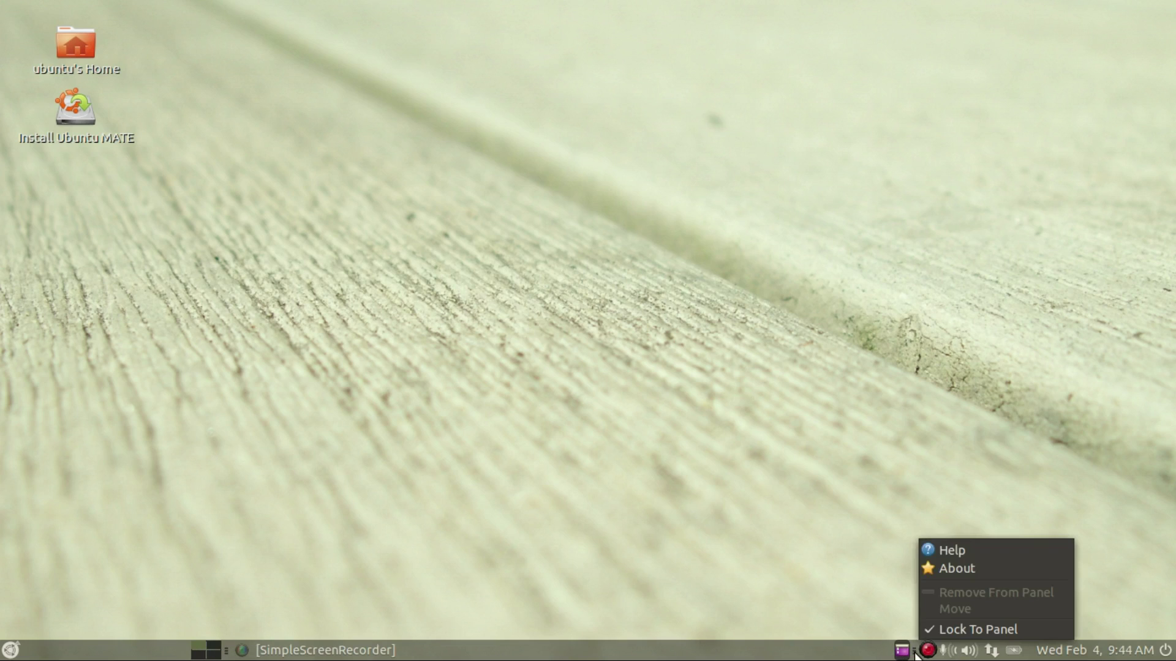
click(876, 572)
right_click(1061, 656)
click(1031, 626)
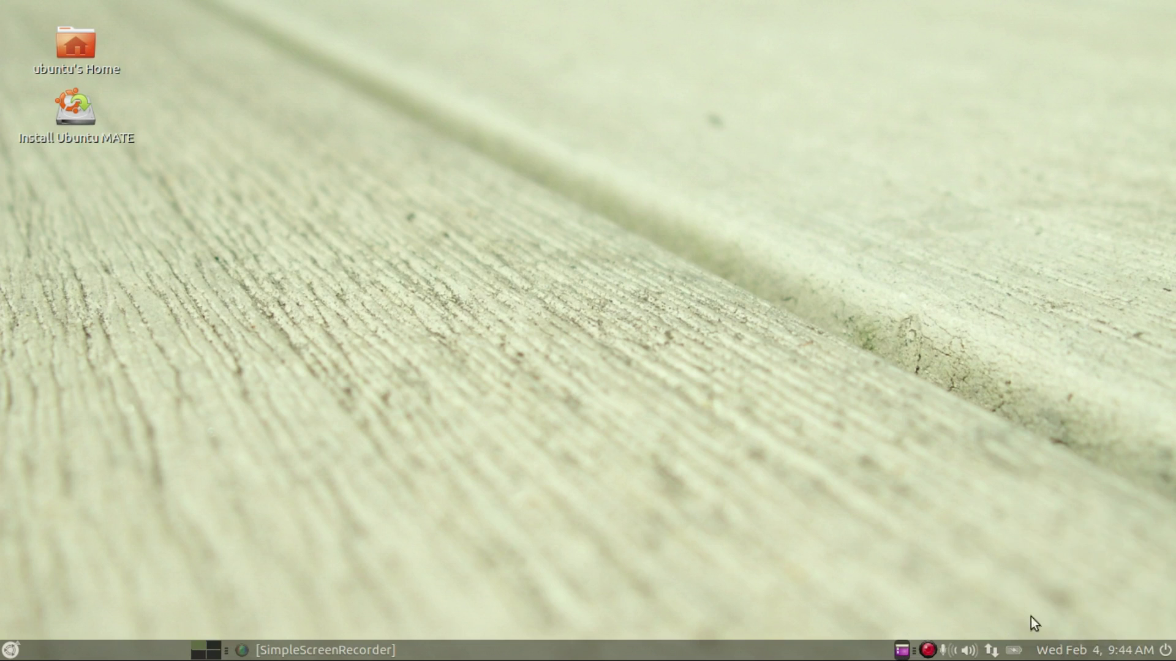
right_click(1167, 653)
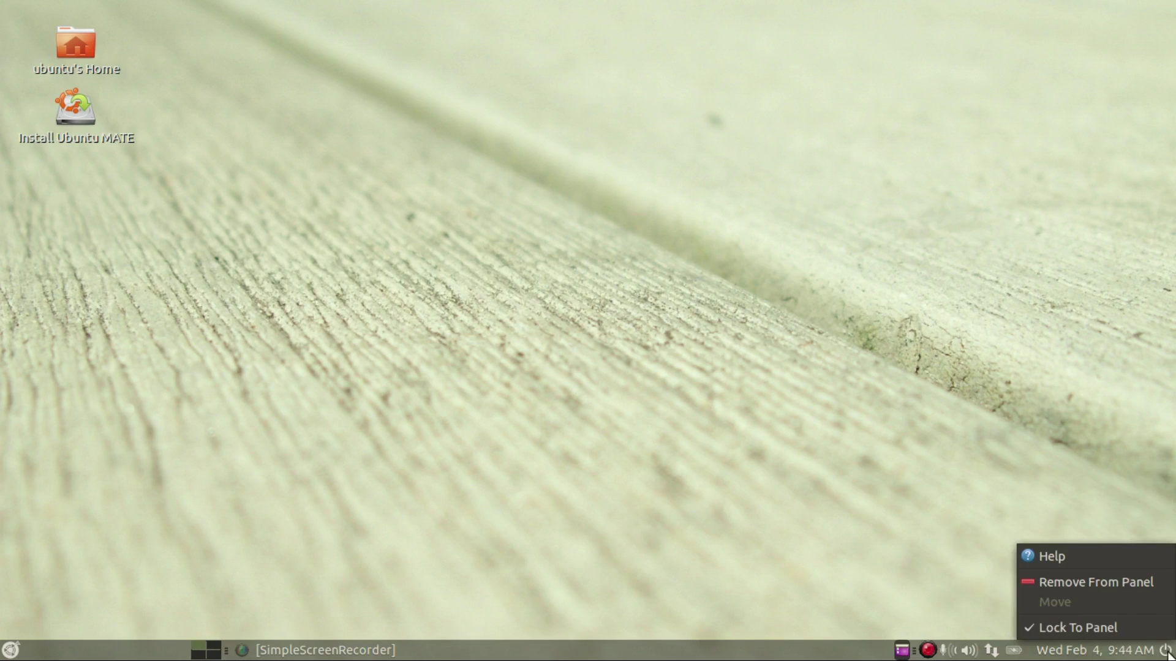
click(1144, 587)
Step: Check the clock's options and move the purple panel icon right beside the notification area
right_click(1143, 654)
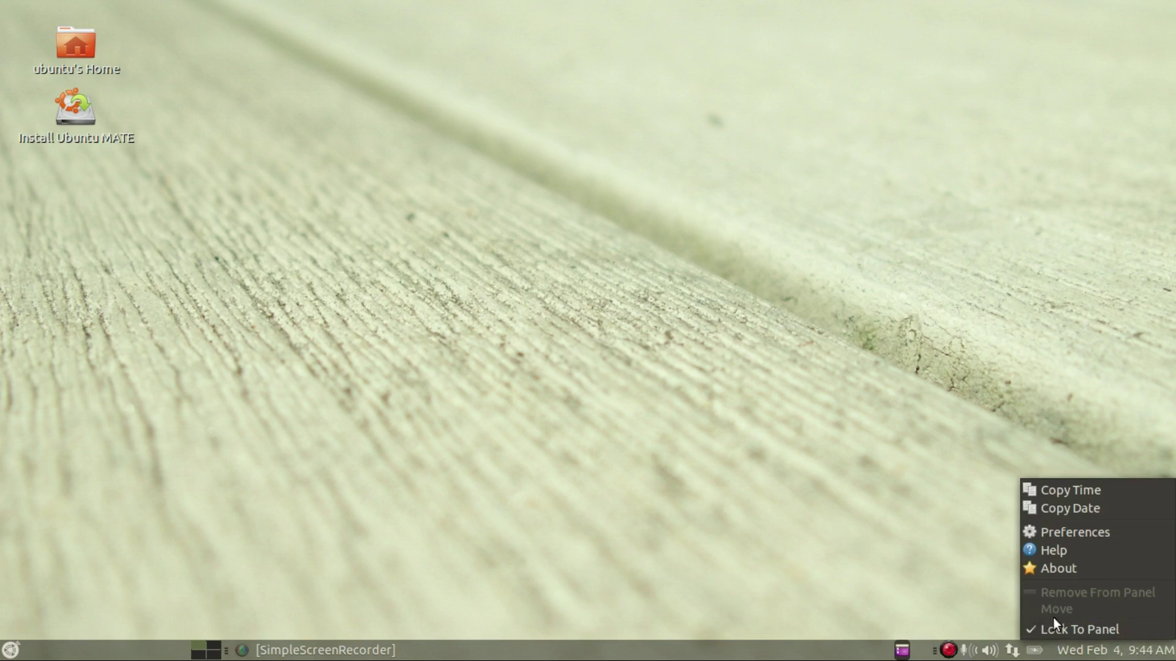
click(995, 600)
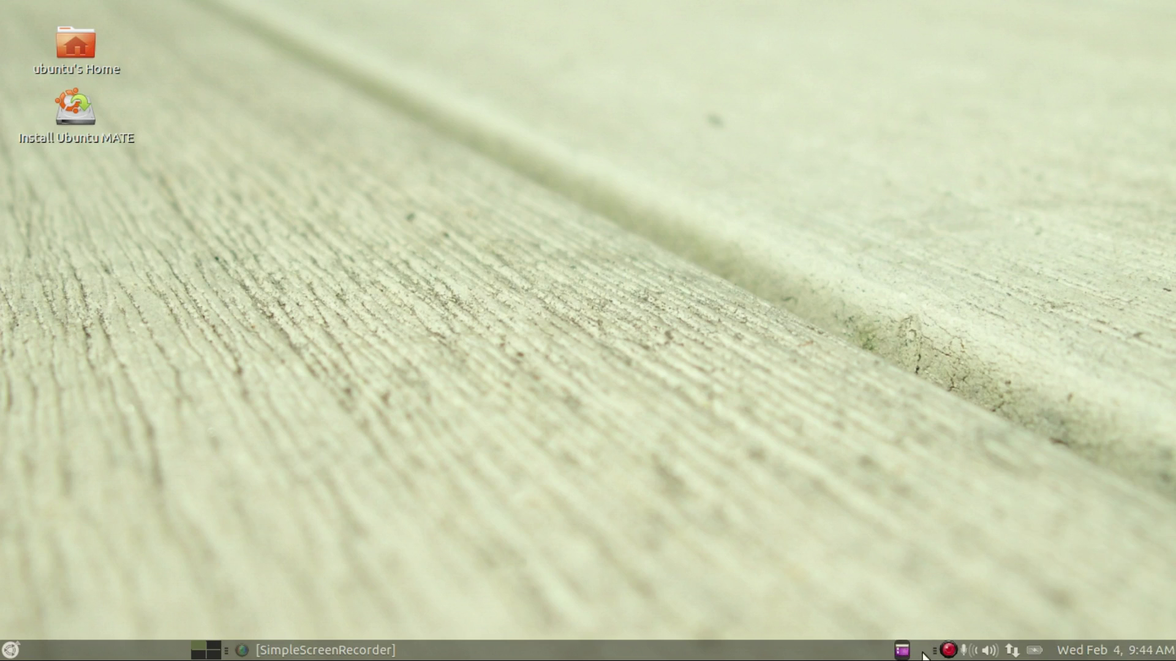
right_click(902, 652)
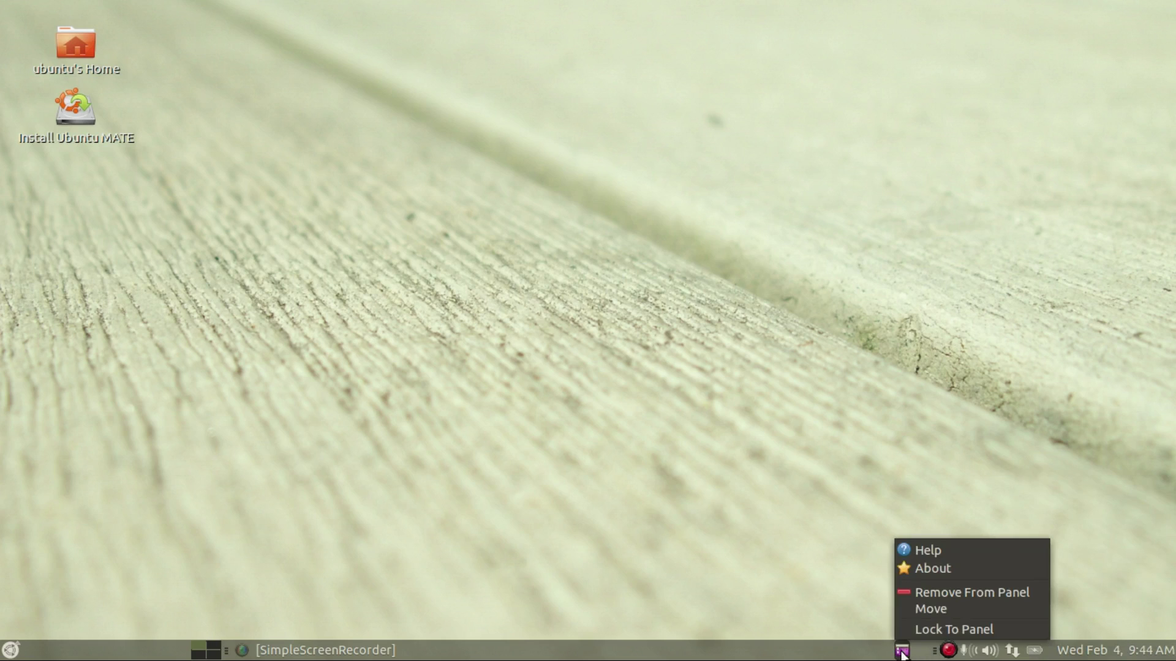
click(942, 611)
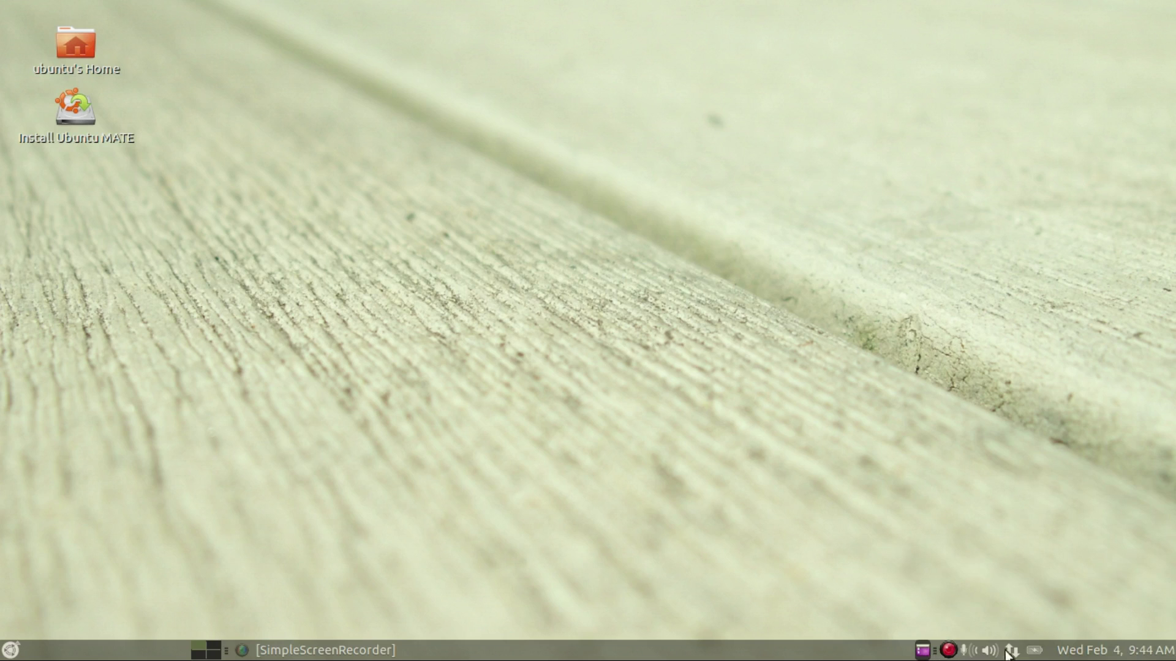
Step: Turn off the date display in the panel clock's preferences
right_click(1033, 652)
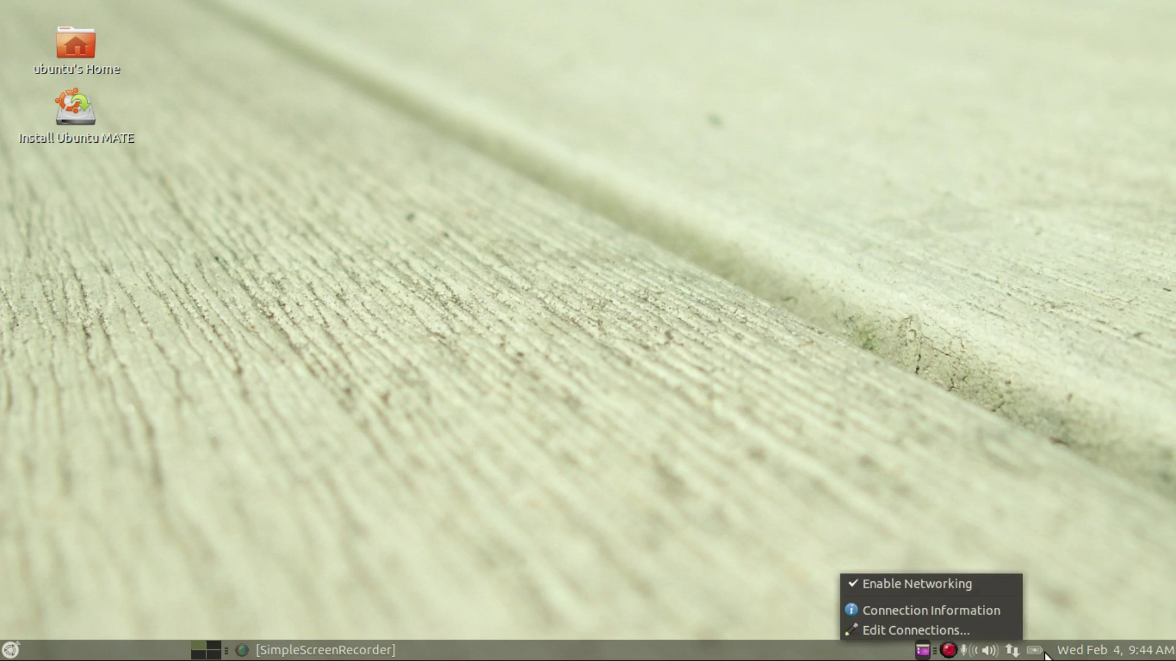
right_click(1047, 653)
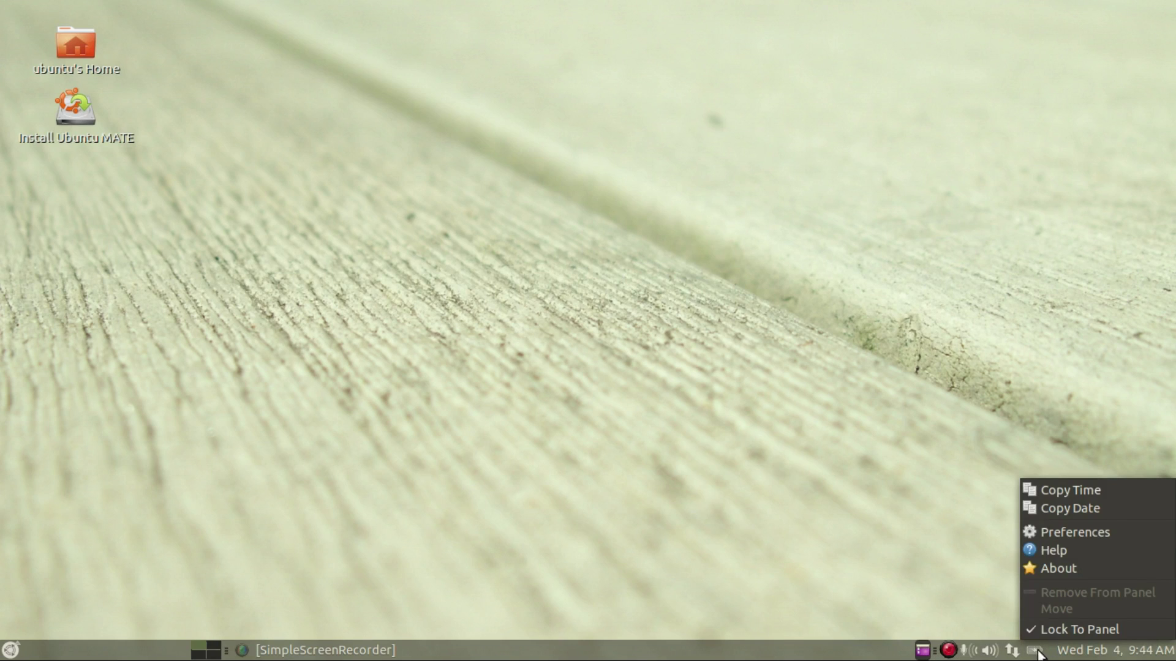
click(1066, 653)
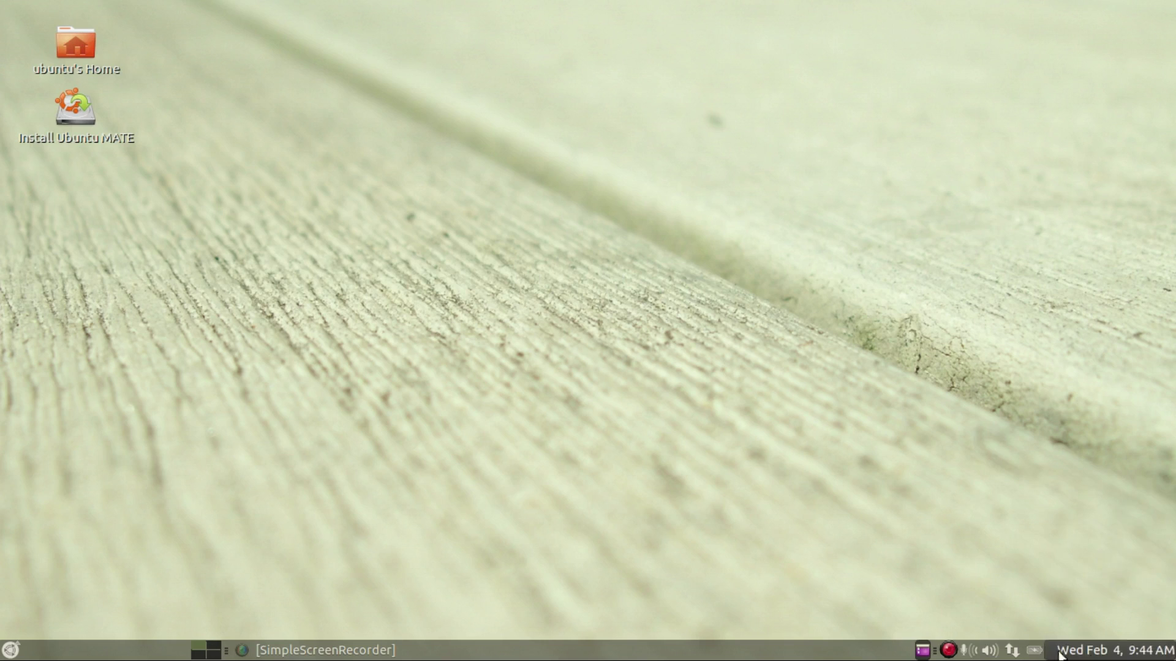
right_click(1091, 649)
click(1113, 532)
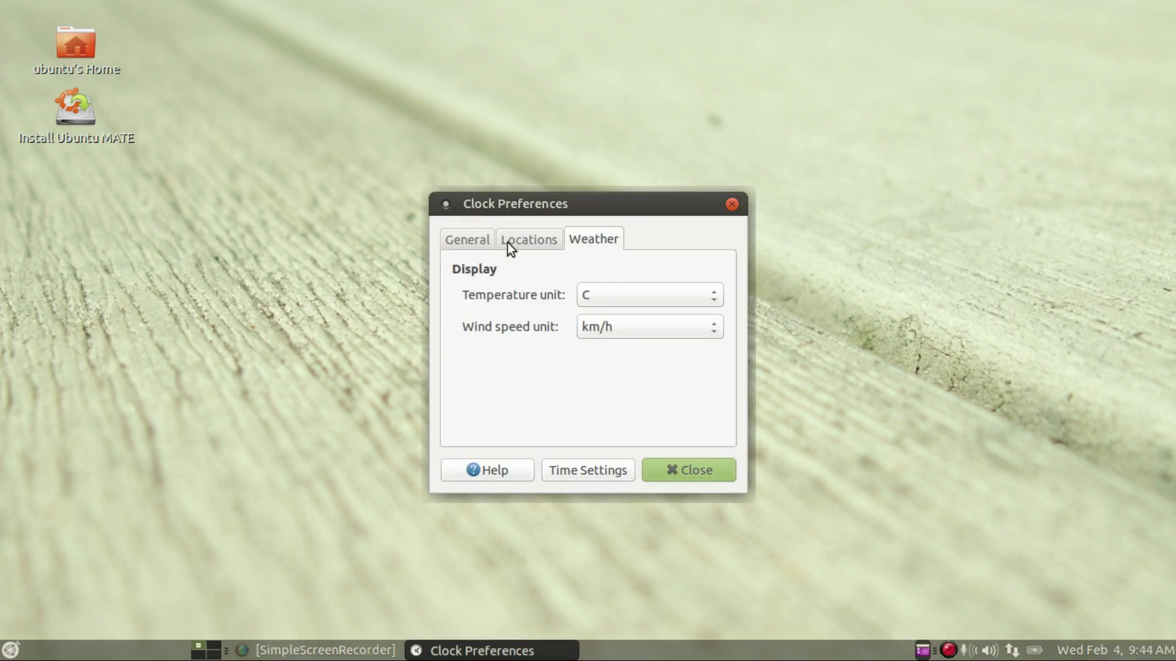
click(467, 239)
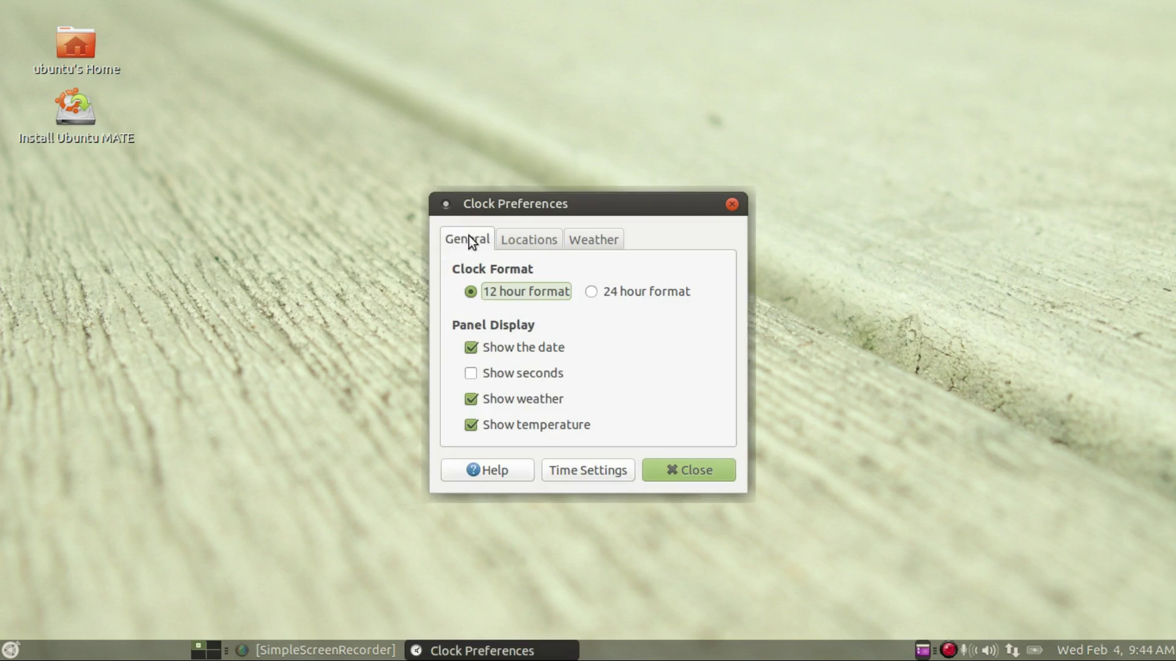
click(578, 349)
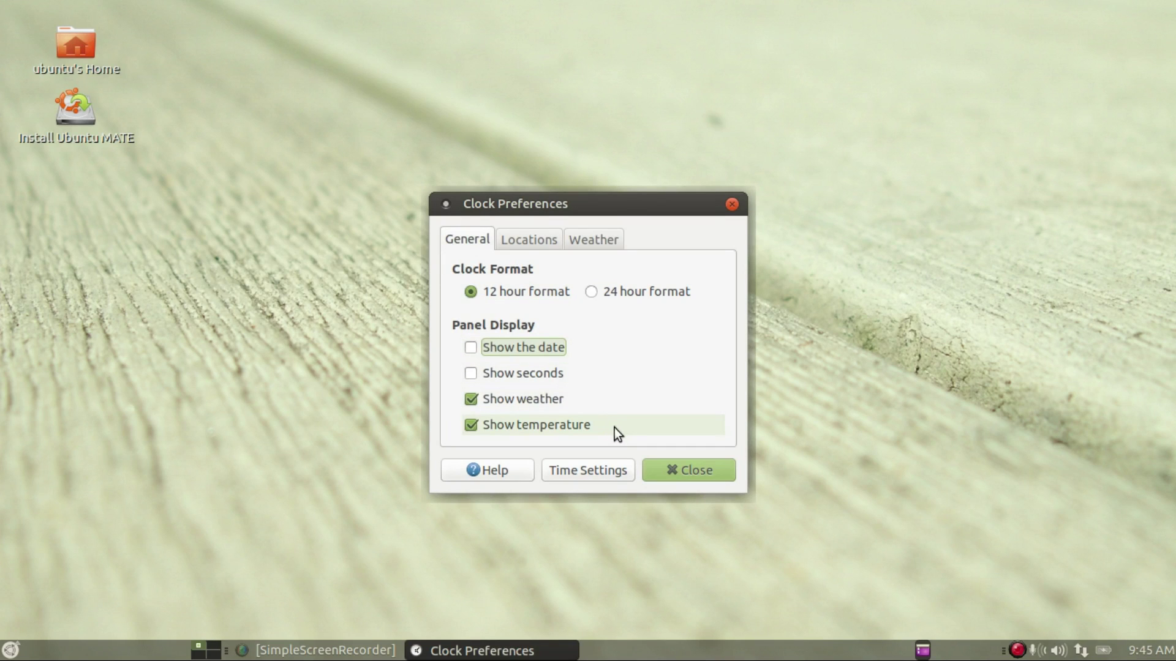
click(685, 469)
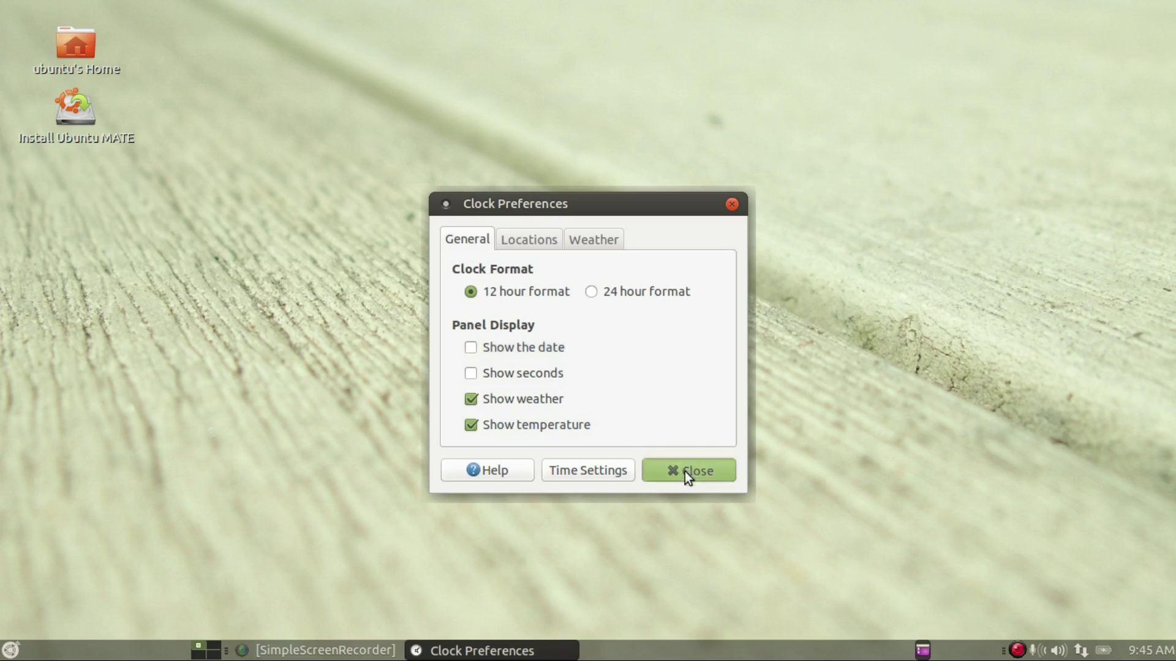
Step: Check the battery menu and shift the purple panel icon back against the notification area
click(1106, 652)
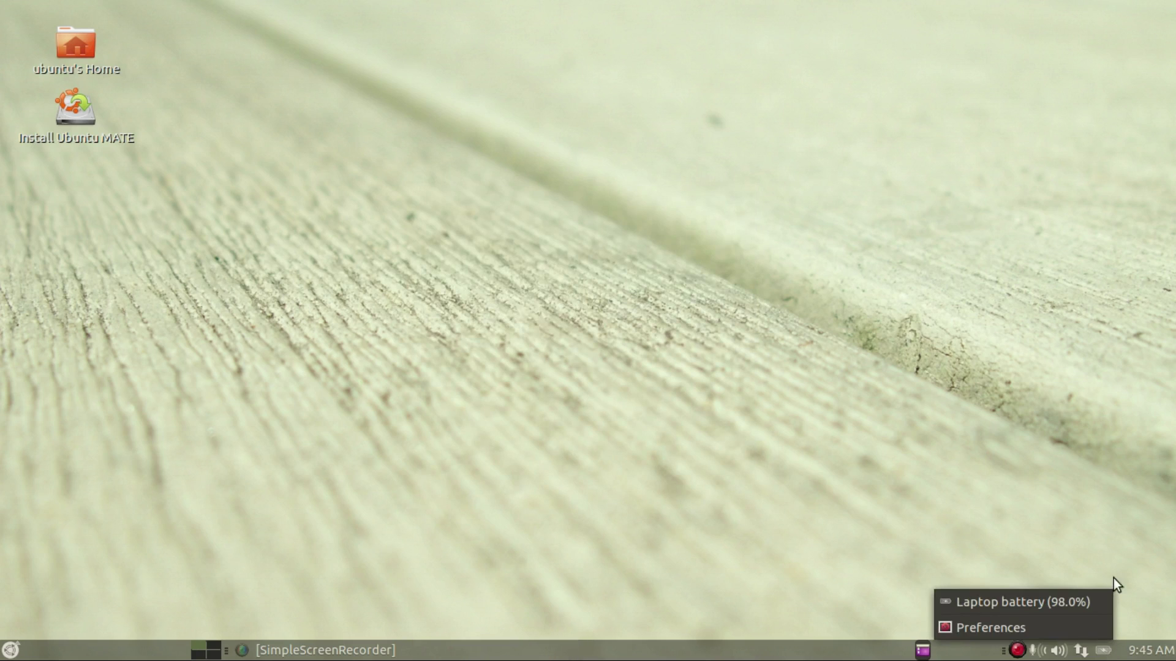
click(1130, 581)
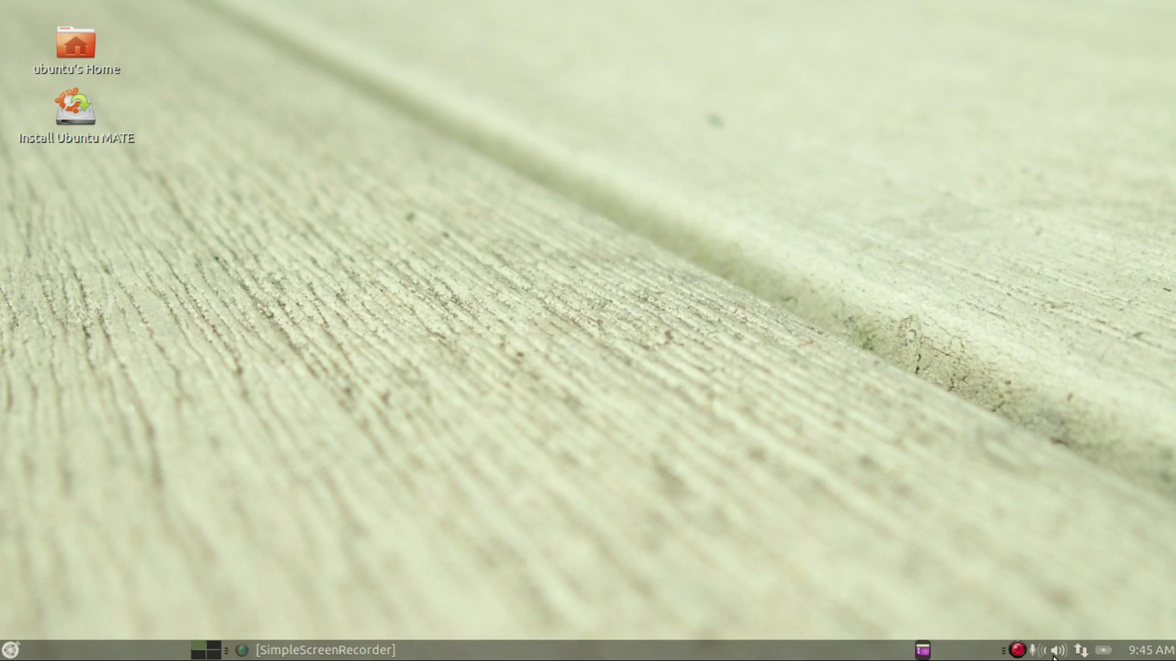
right_click(923, 653)
click(947, 608)
click(1007, 622)
Step: Add a Firefox Web Browser launcher from the Internet applications to the empty area of the bottom panel
right_click(73, 652)
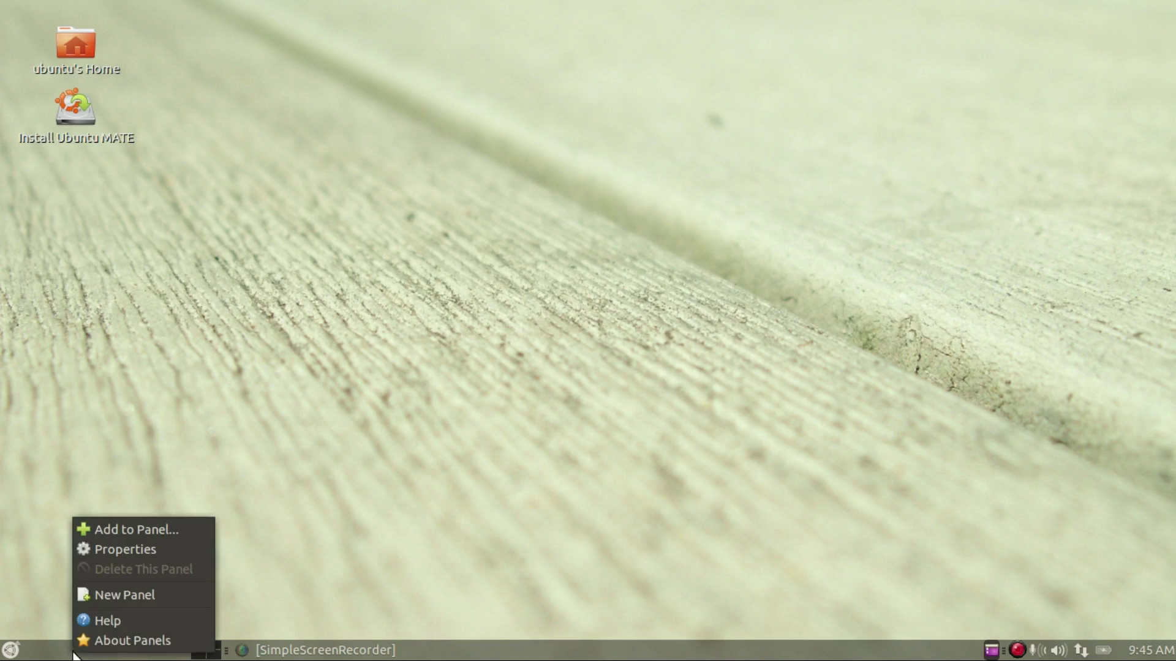
click(196, 530)
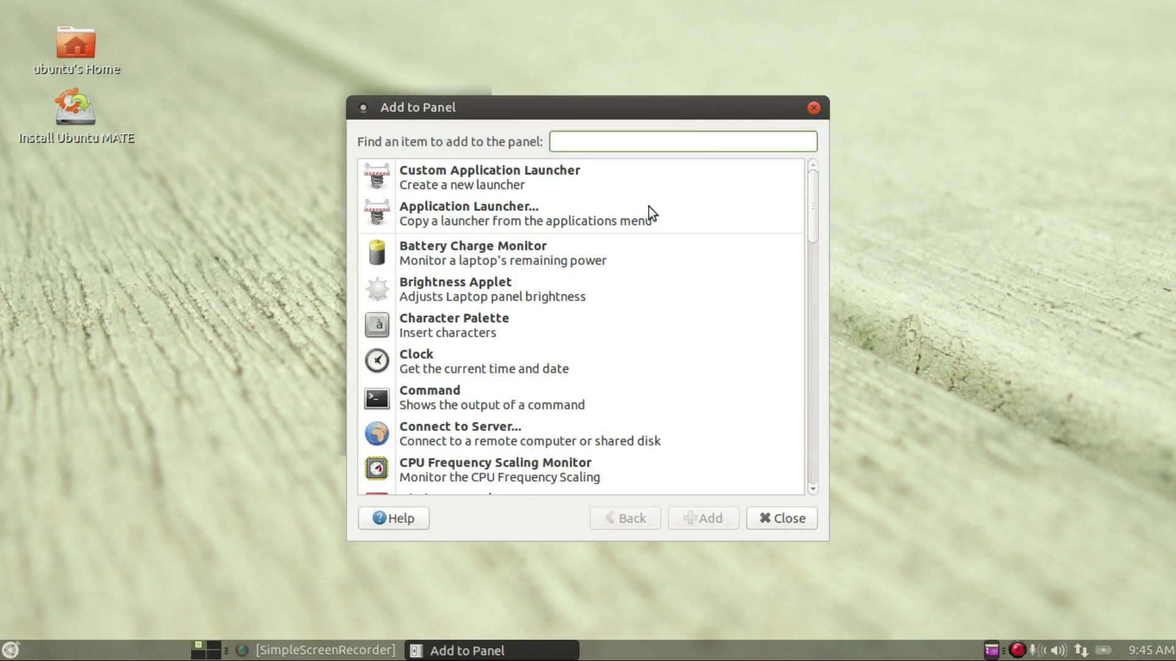
click(635, 220)
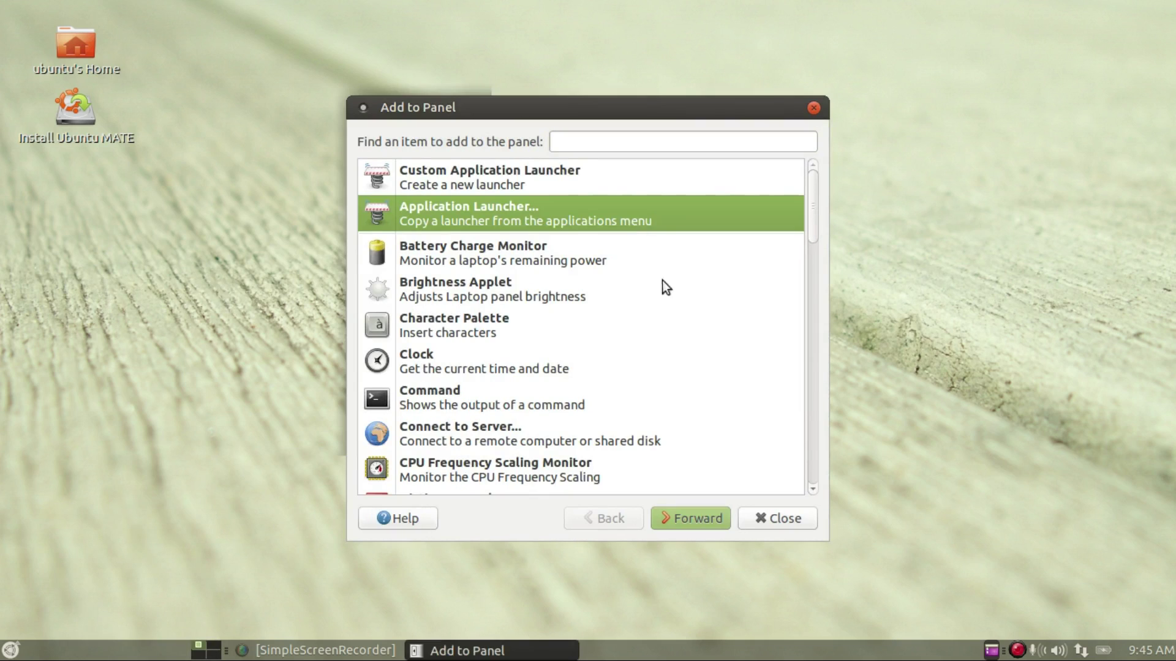
click(692, 519)
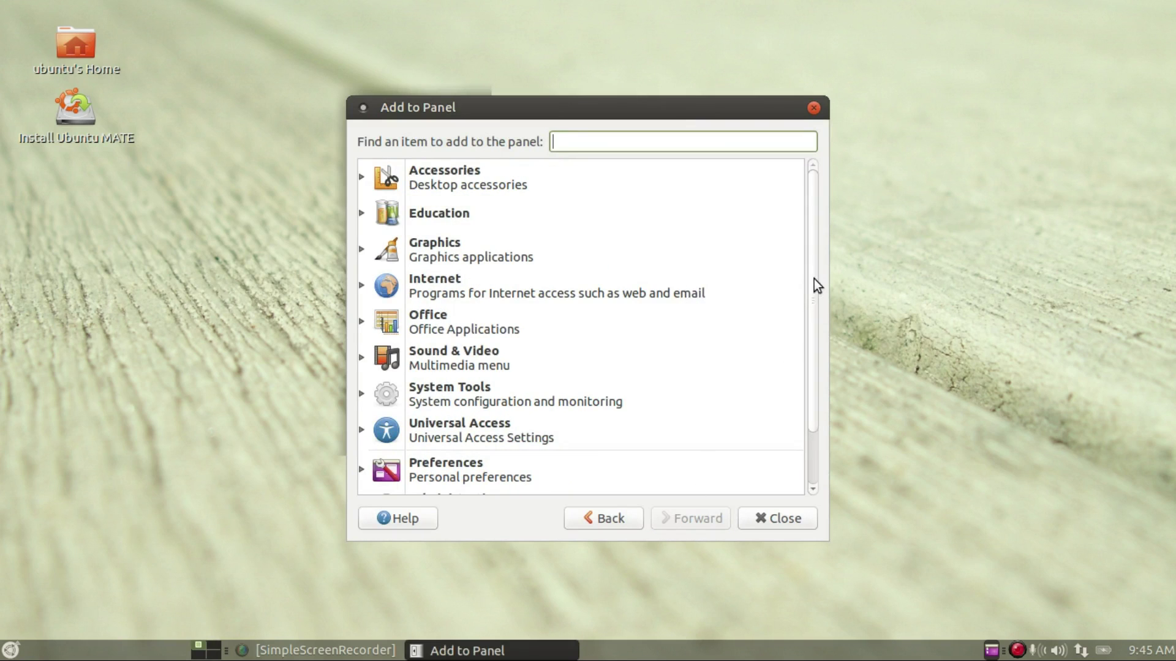
drag(814, 283, 821, 242)
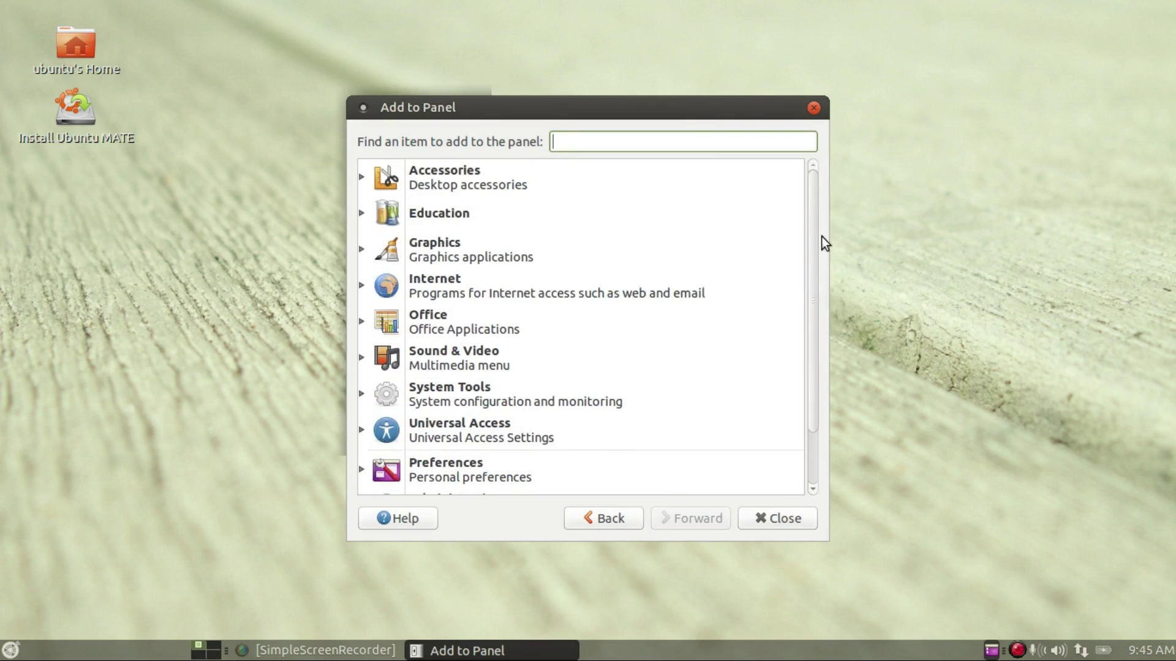
click(365, 289)
click(365, 285)
click(365, 285)
click(438, 325)
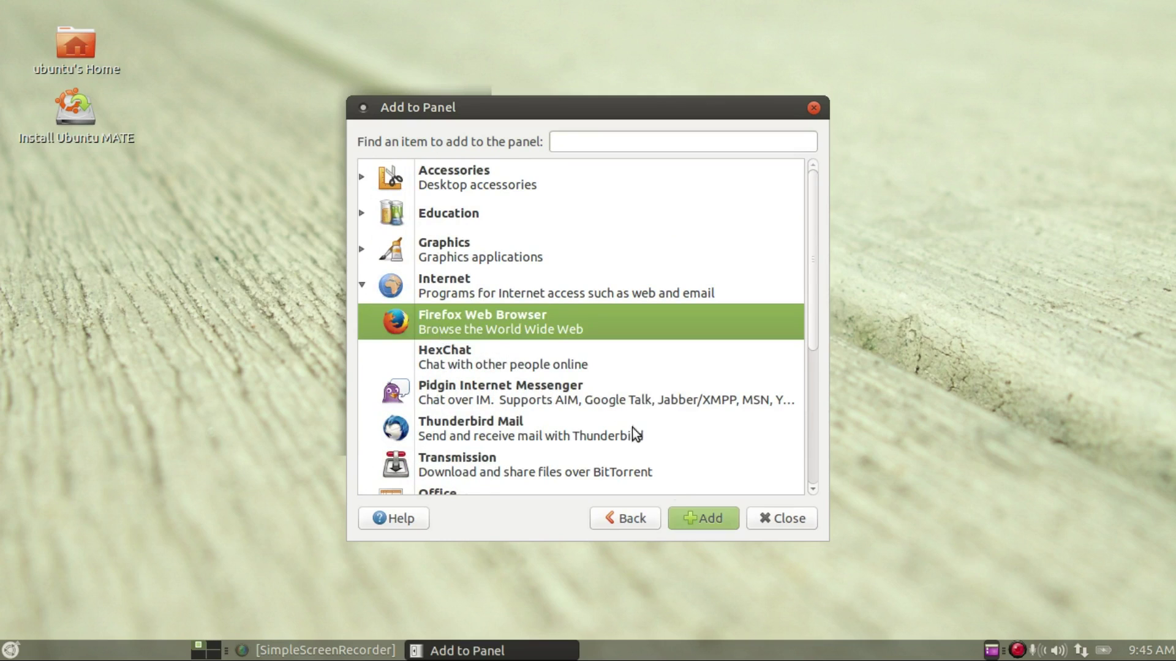
click(692, 517)
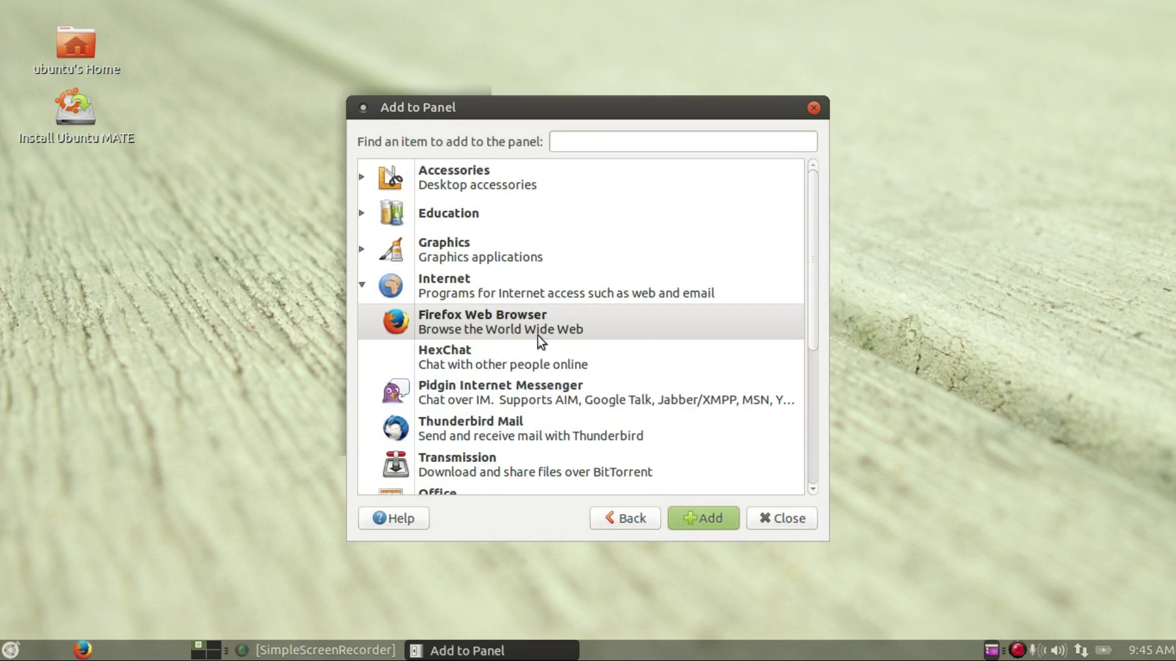
Step: Add launchers for MATE Terminal and MATE System Monitor from the System Tools category to the panel
scroll(454, 351, down, 3)
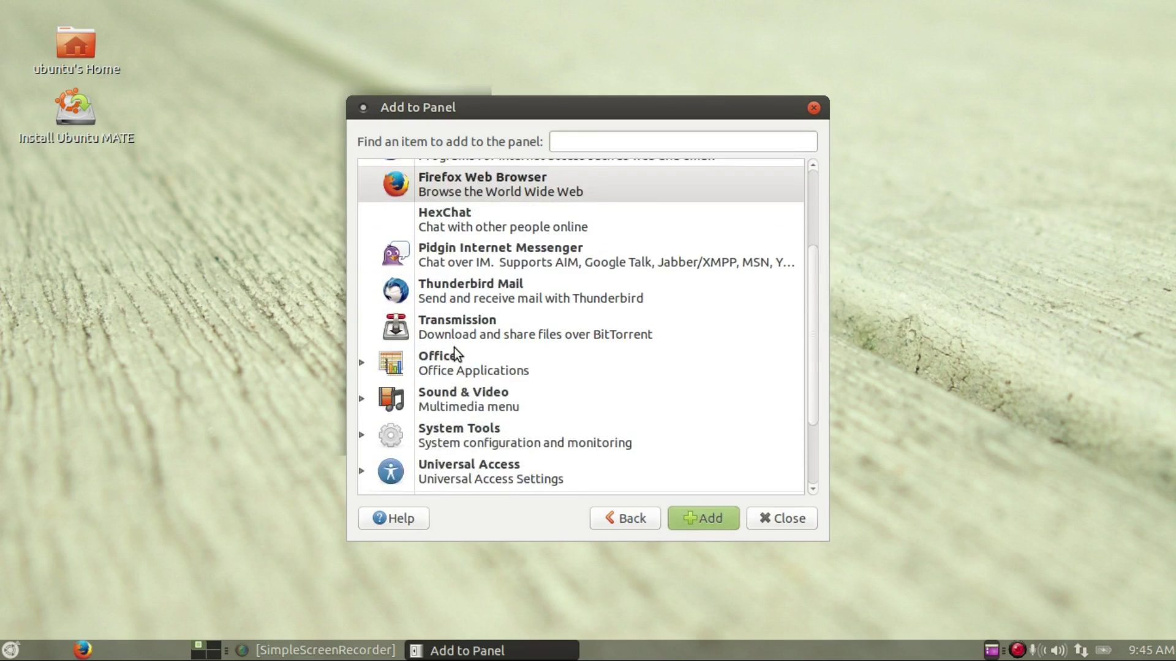
scroll(454, 348, down, 2)
click(365, 328)
scroll(538, 332, down, 3)
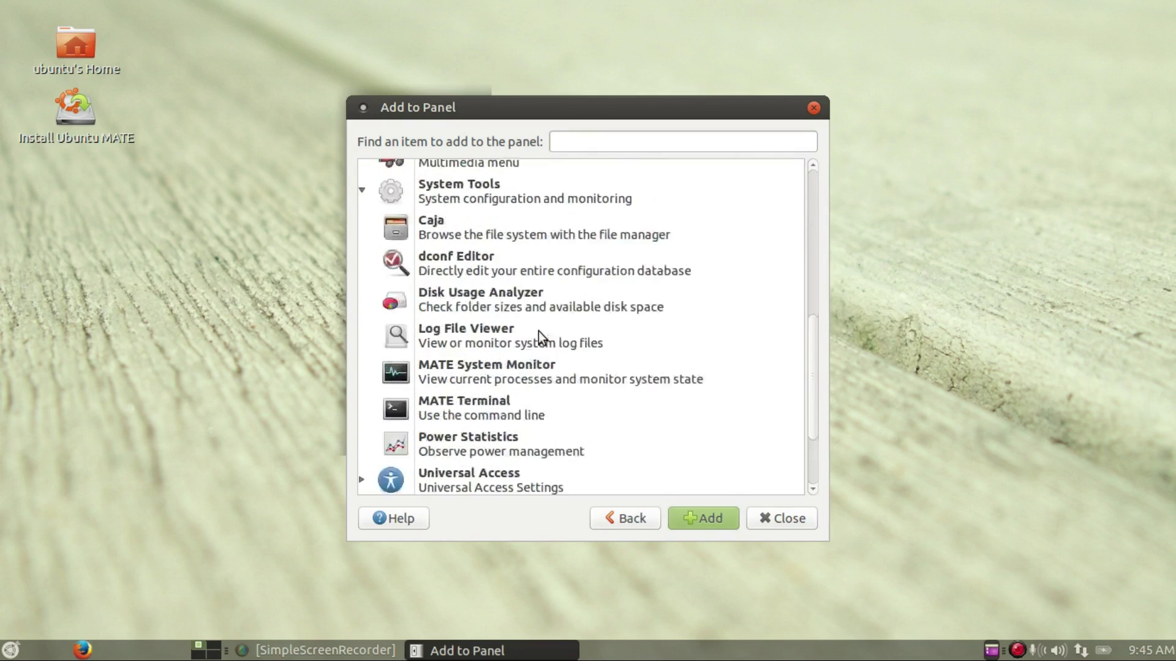
scroll(539, 336, down, 2)
click(506, 319)
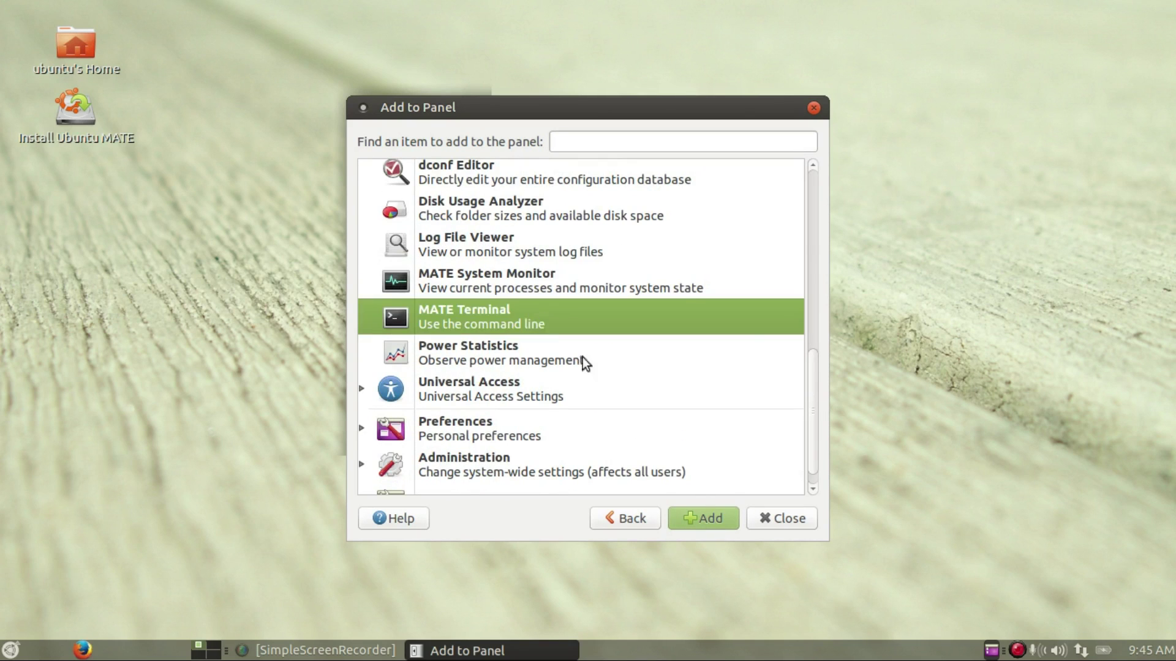
click(692, 518)
click(557, 281)
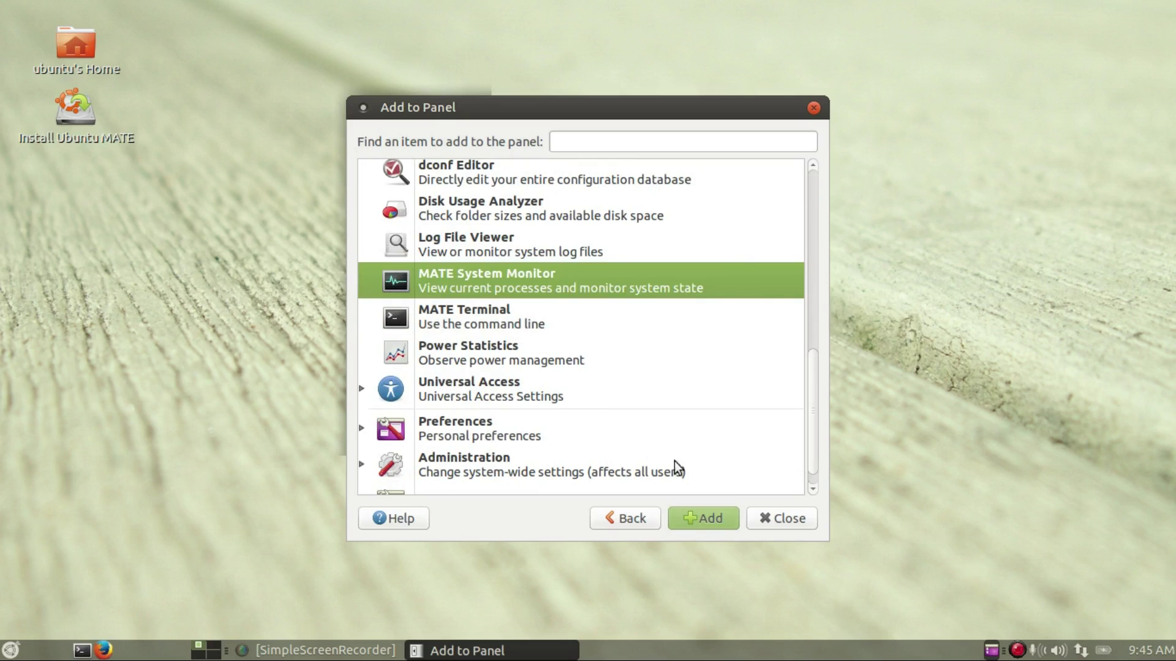
click(692, 519)
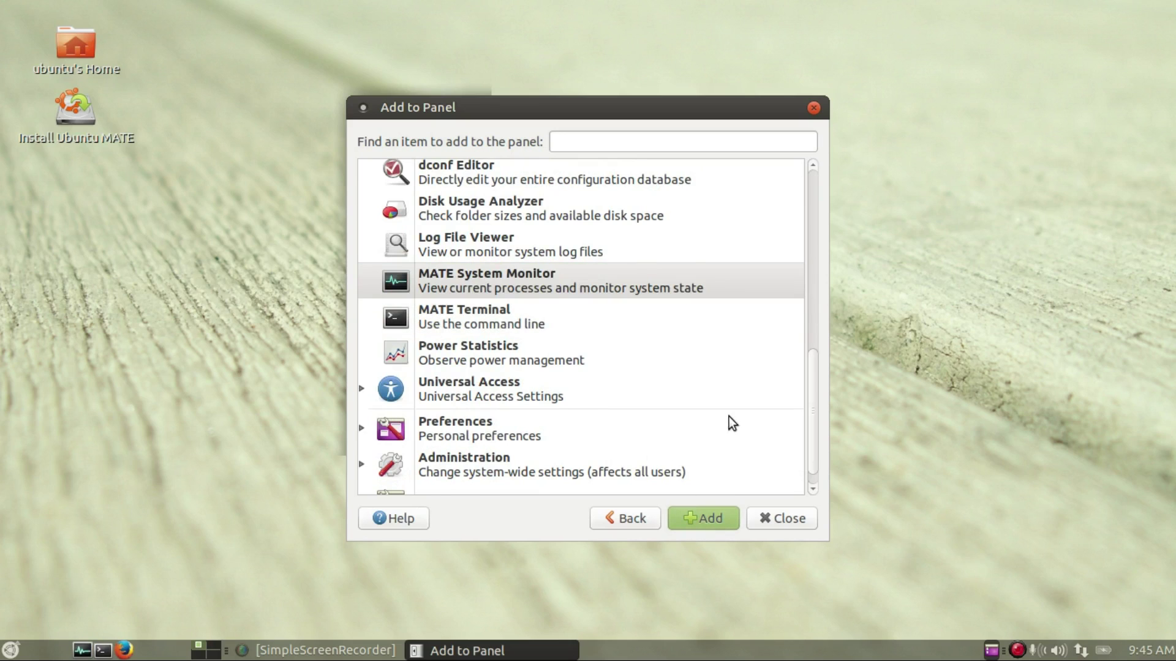
Step: Add a pluma Text Editor launcher from the Accessories category to the panel
scroll(728, 416, up, 3)
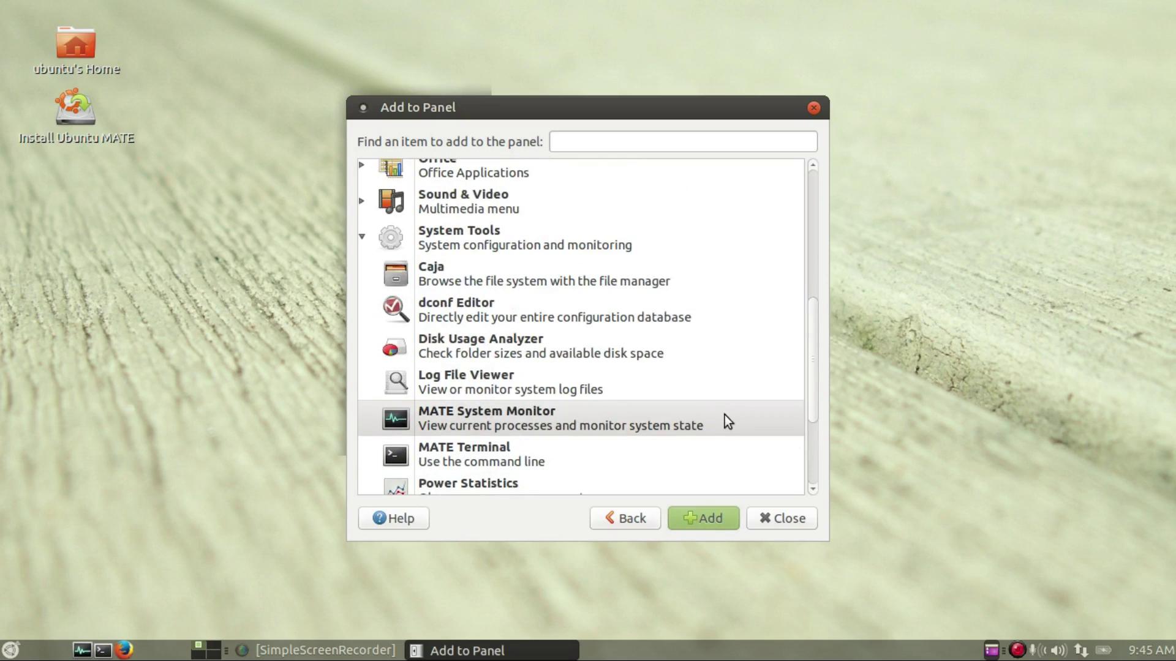
click(363, 237)
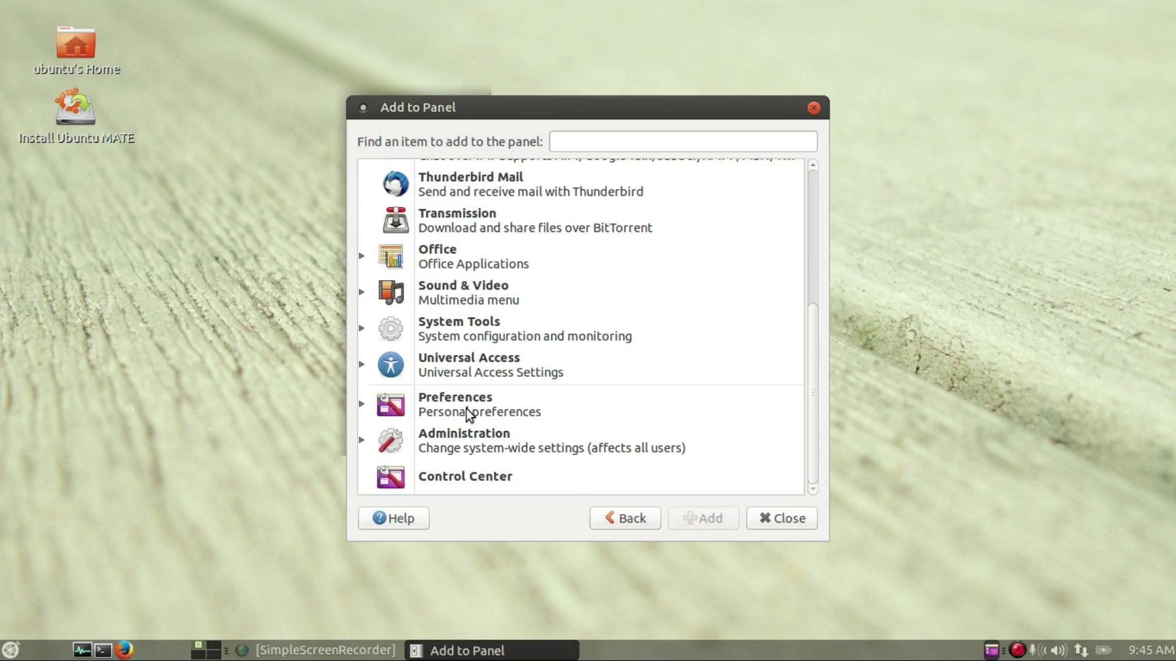
scroll(499, 369, up, 5)
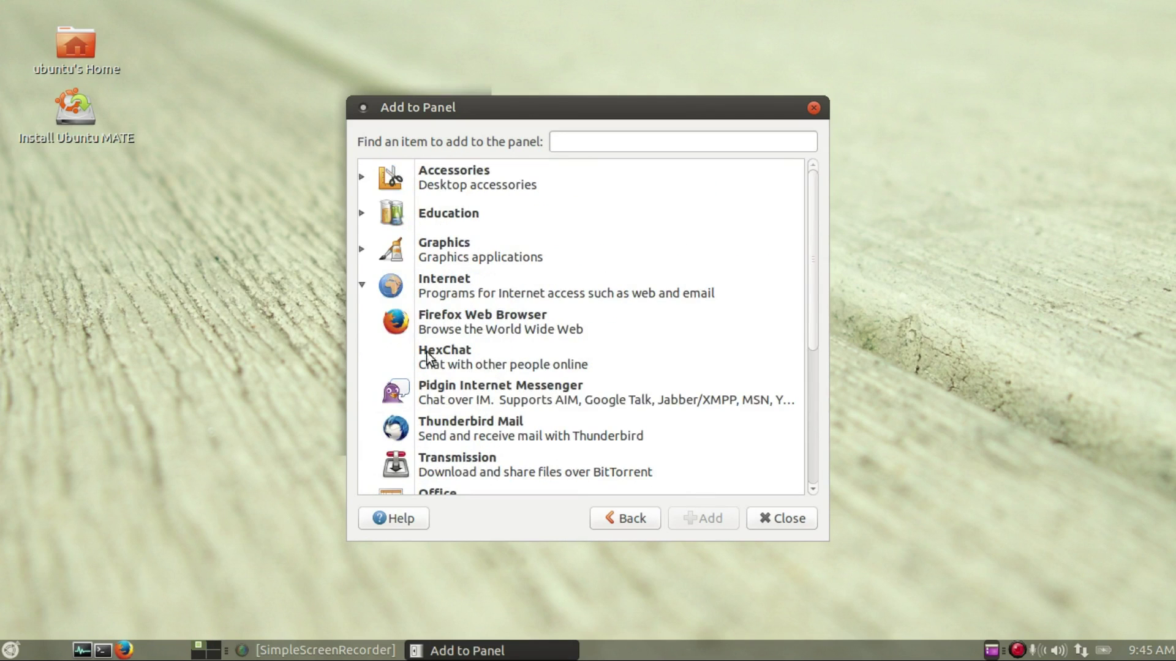
click(362, 285)
click(361, 176)
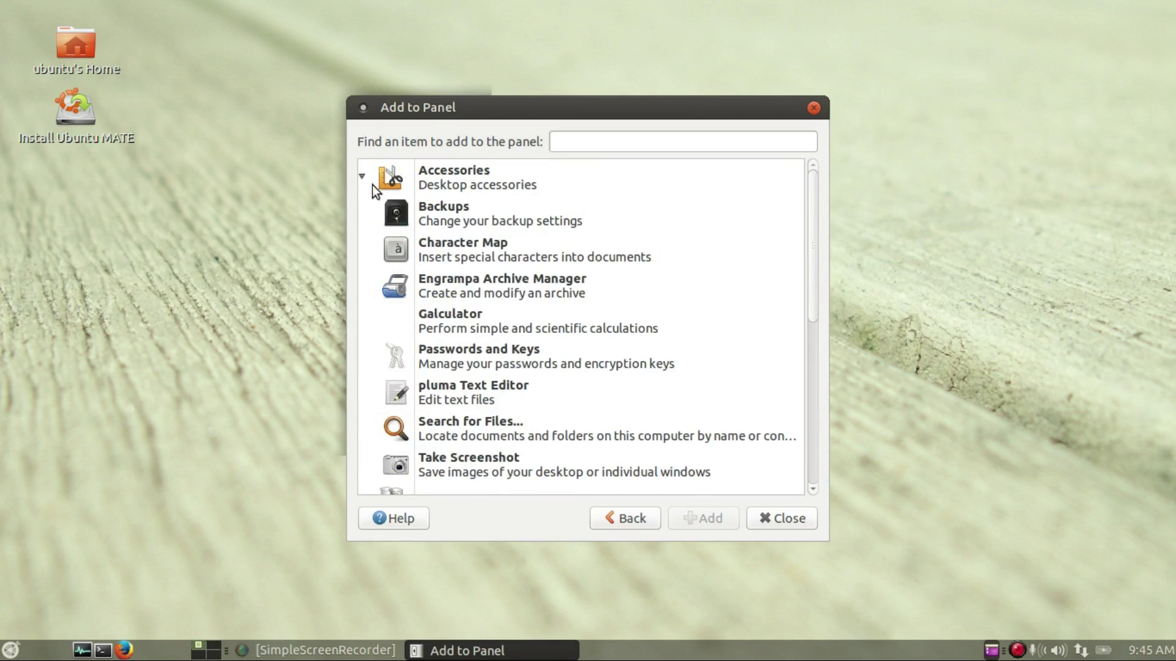
scroll(587, 326, down, 1)
click(551, 348)
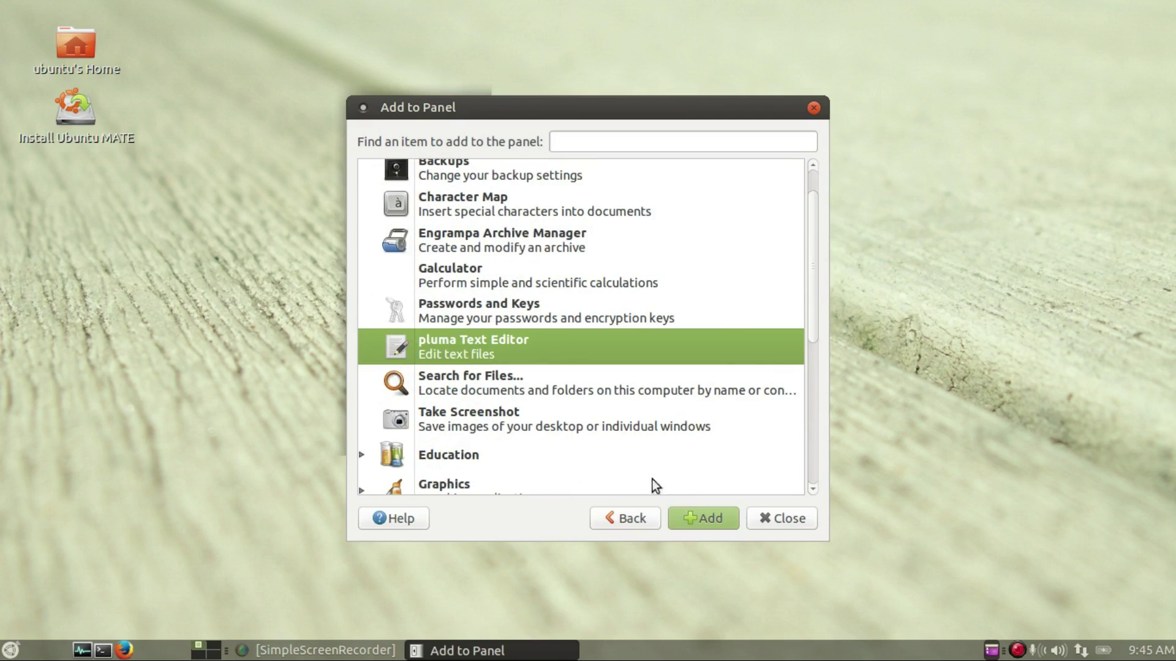
click(694, 522)
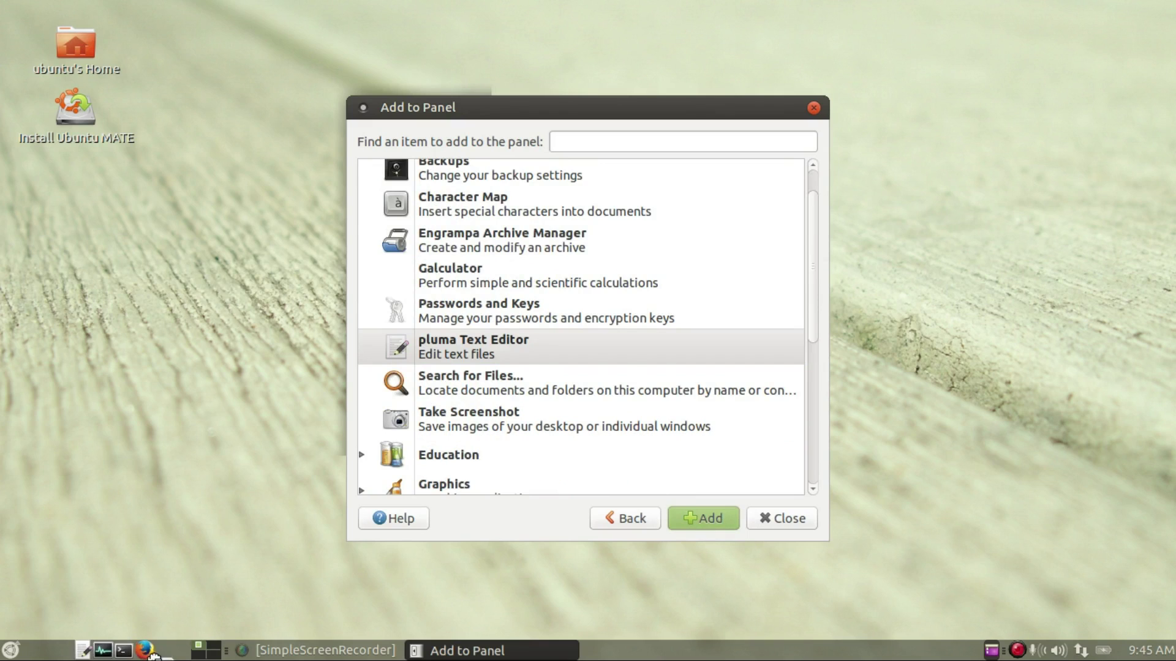
Step: Add a launcher for the Caja file manager from System Tools to the panel and finish adding items
scroll(571, 360, up, 1)
click(362, 176)
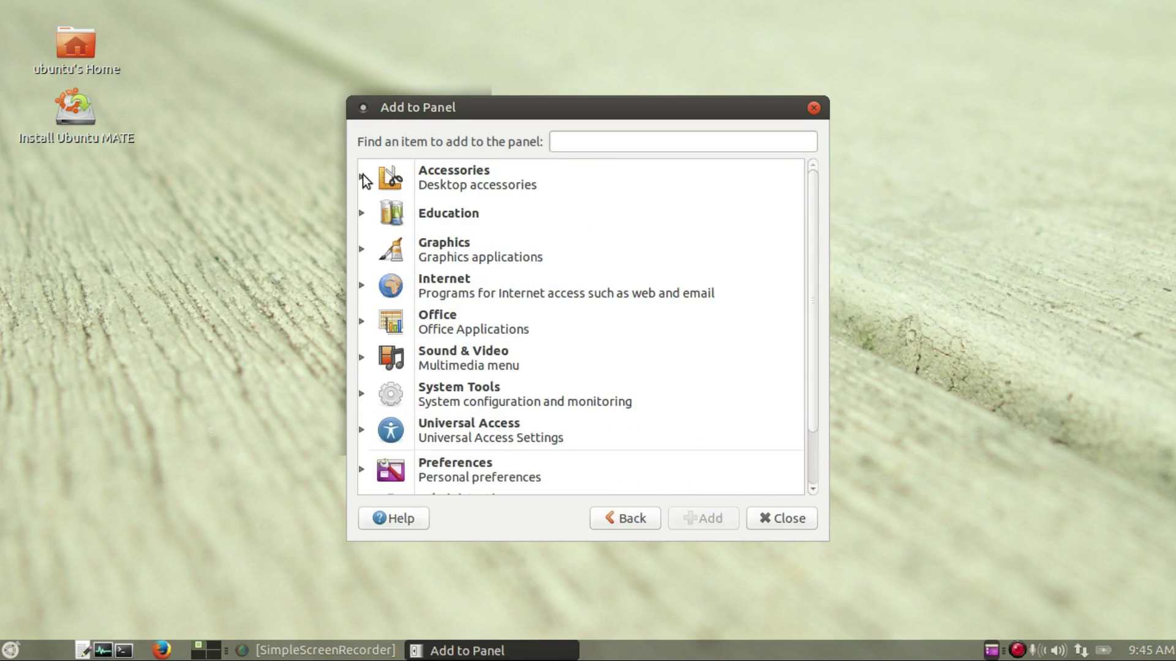
scroll(383, 392, down, 1)
click(361, 347)
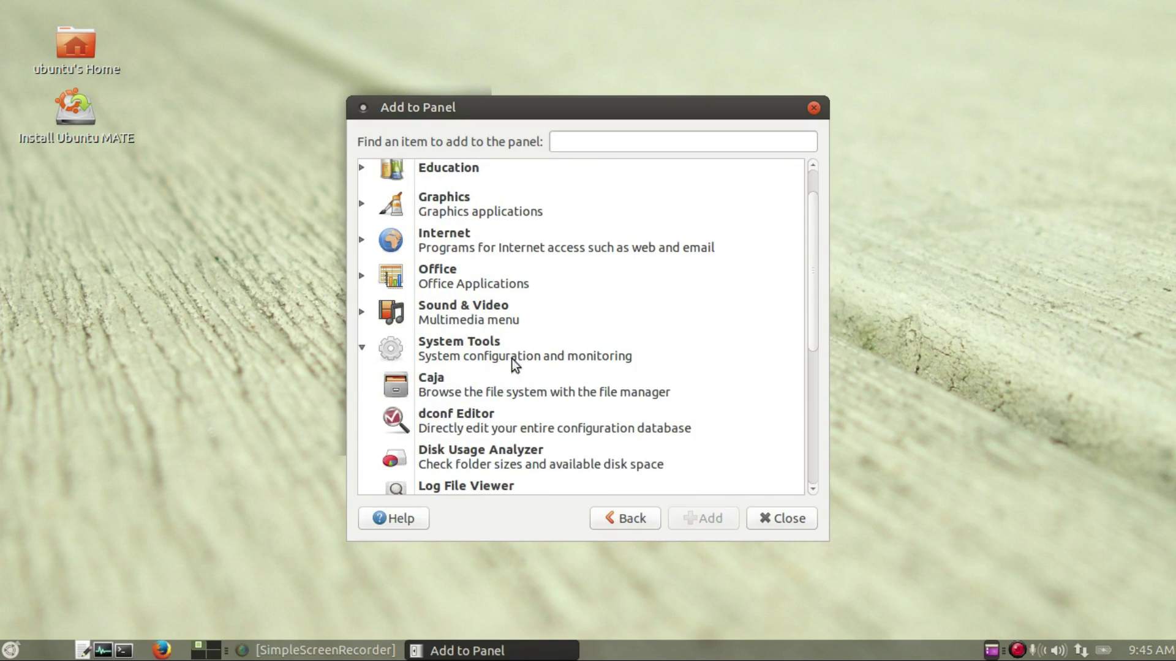
click(484, 392)
click(687, 518)
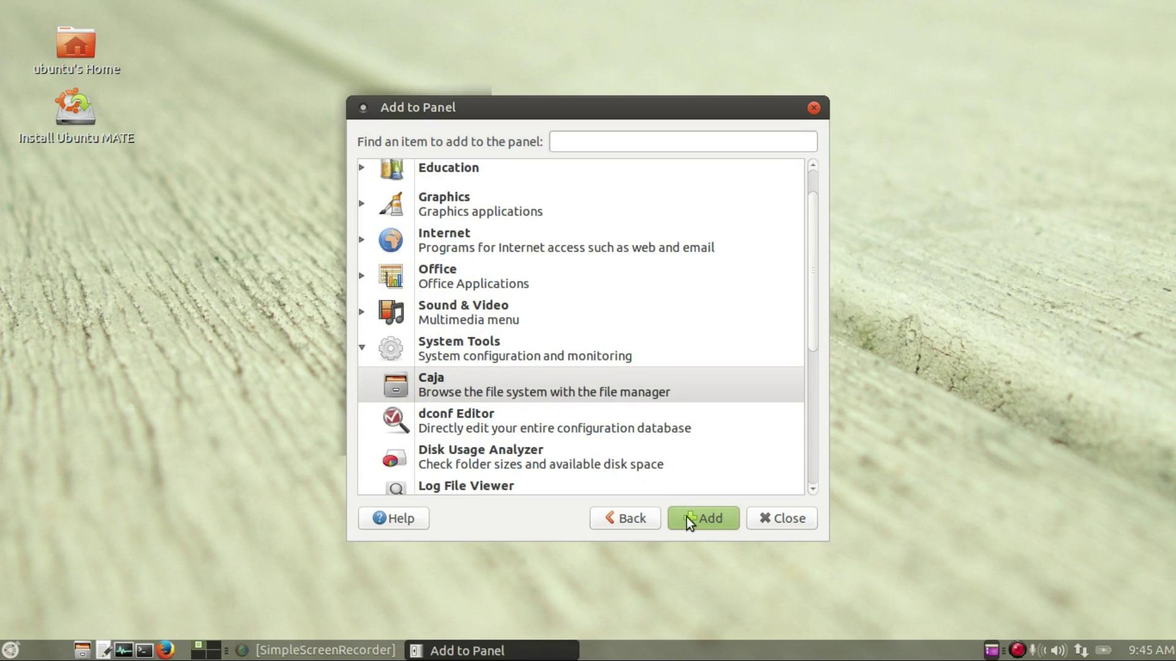
click(778, 518)
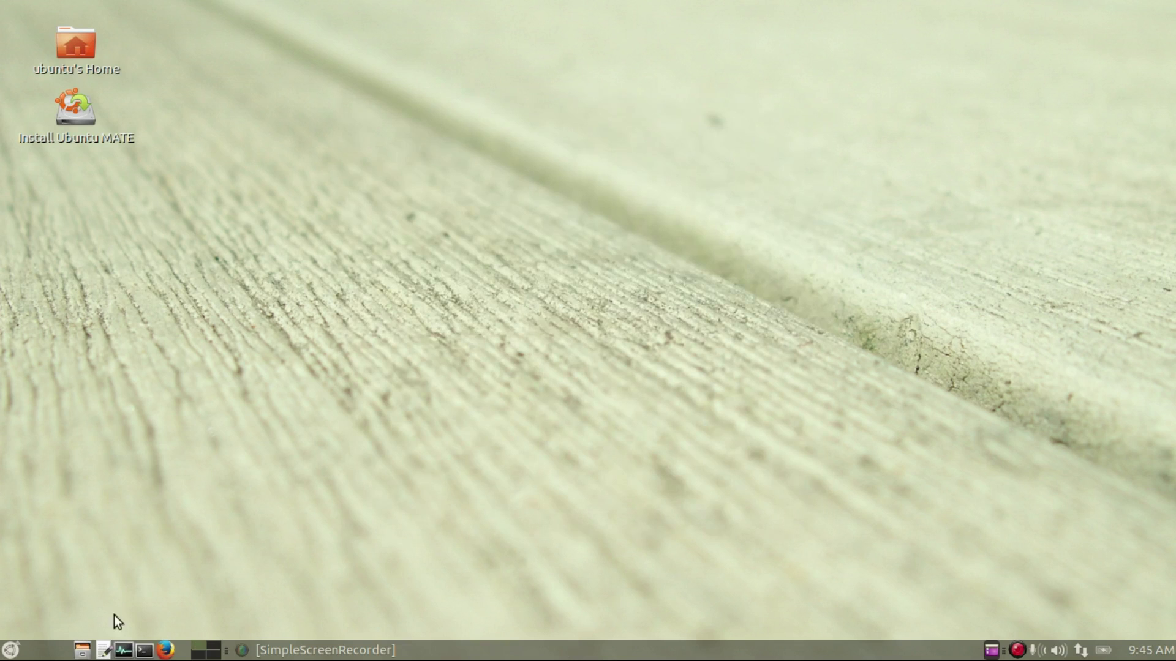
Step: Rearrange the panel launchers into the order Caja, Firefox, pluma, System Monitor and Terminal, closing the accidentally opened launcher file
mouse_move(79, 652)
mouse_down()
mouse_move(173, 655)
mouse_move(82, 652)
mouse_up()
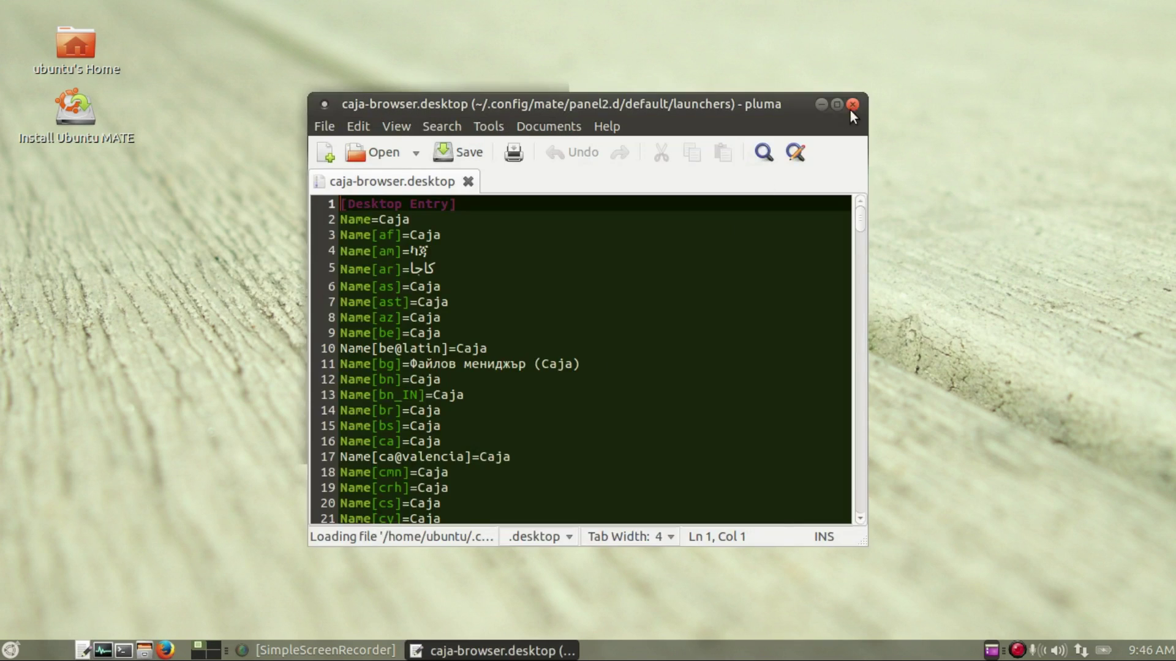
click(853, 106)
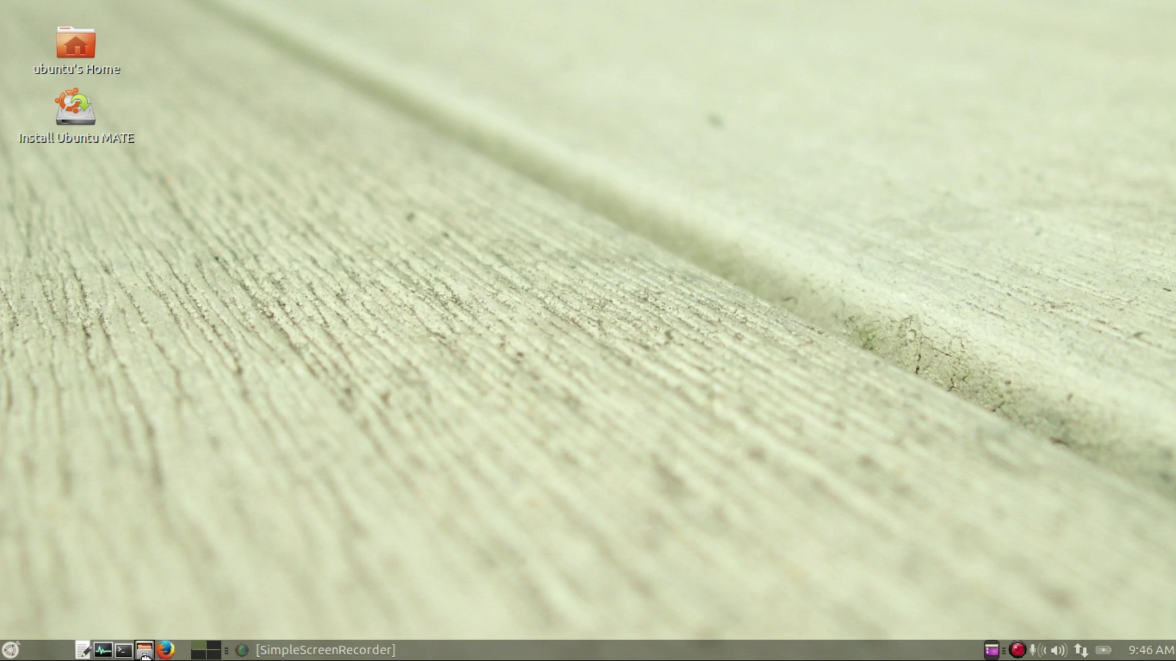
drag(145, 655, 60, 655)
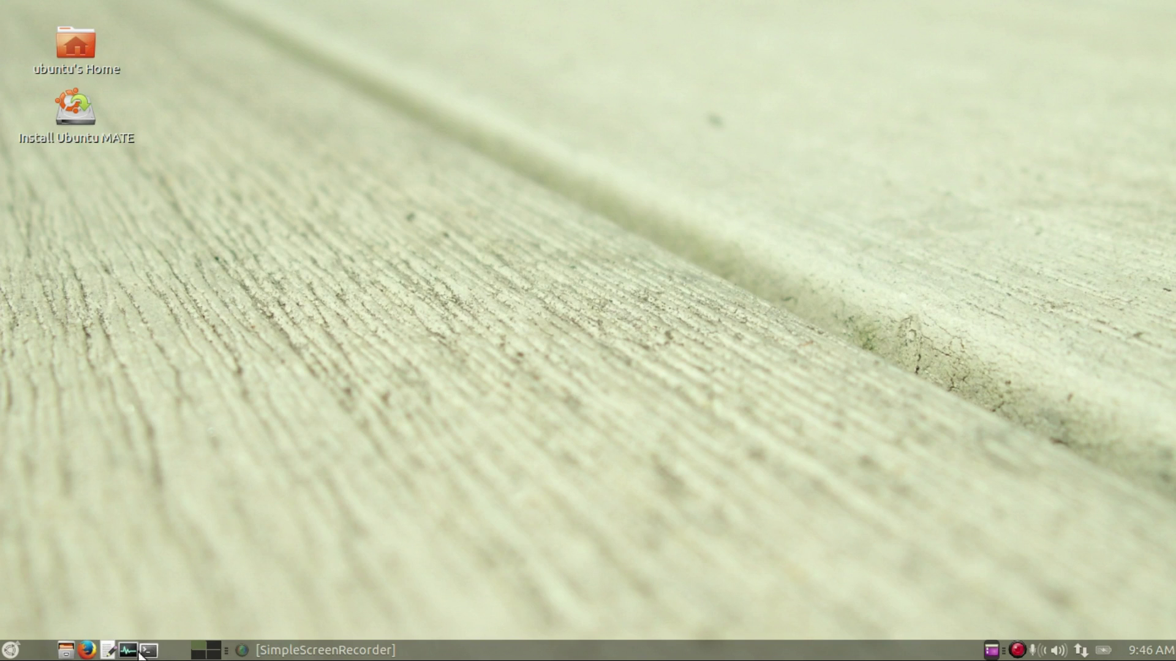
Step: Test the System Monitor launcher, and check the general properties of the bottom panel
click(128, 651)
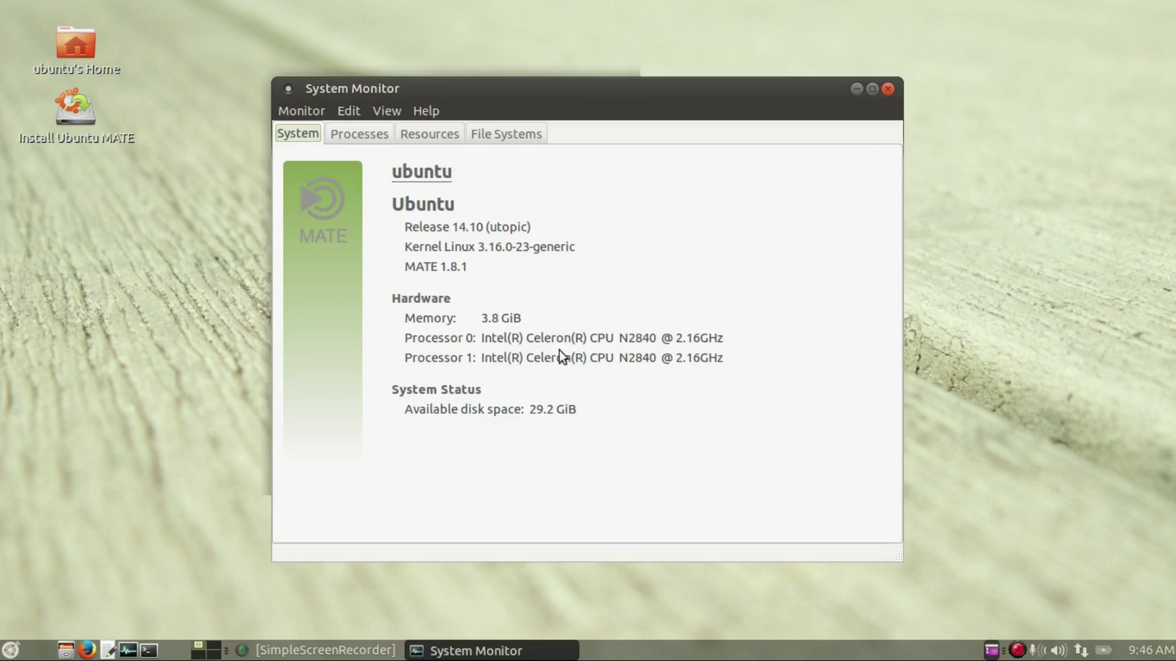
click(887, 91)
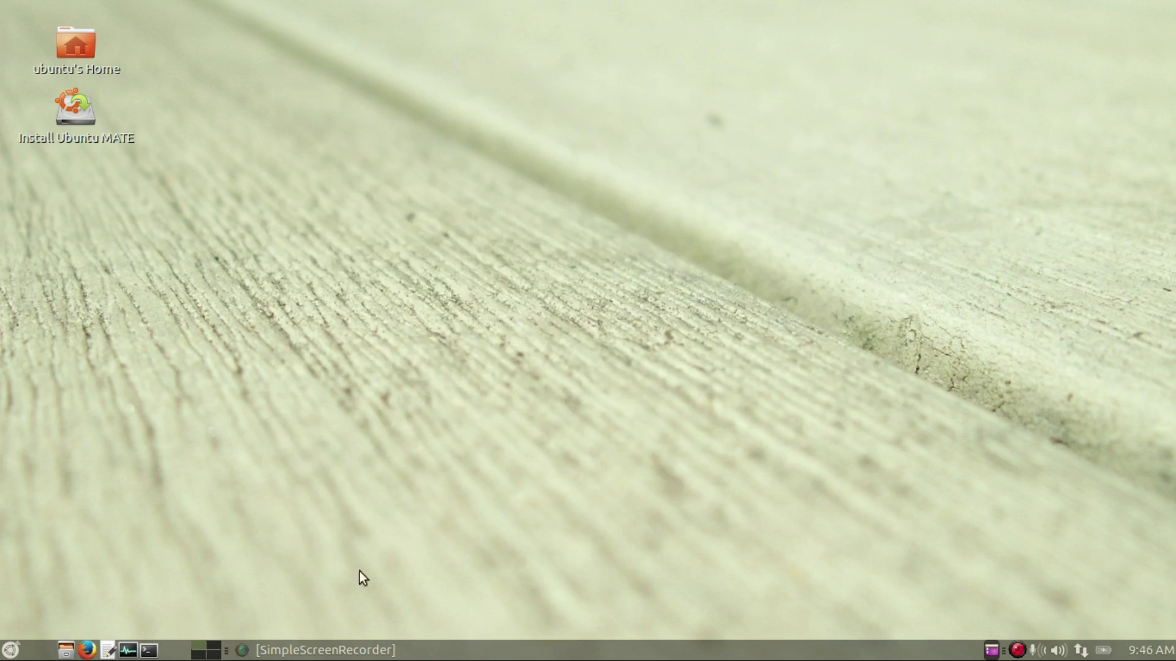
right_click(180, 655)
click(260, 550)
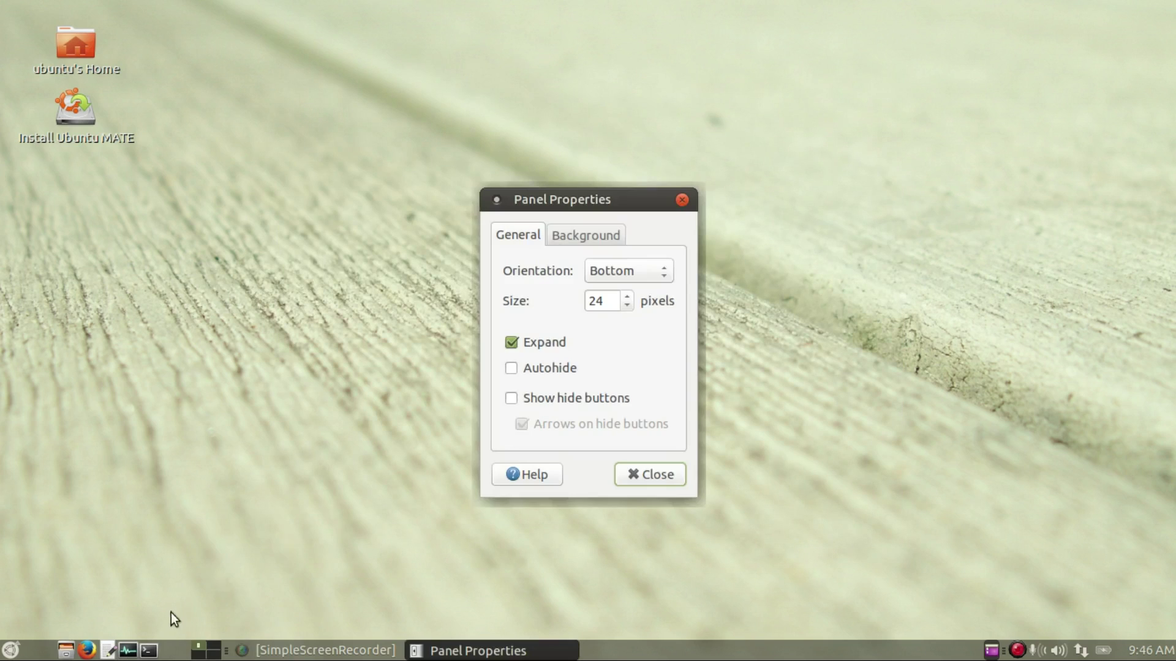
click(666, 480)
Step: Move the pluma launcher against the workspace switcher and line up the Terminal and System Monitor launchers beside it
right_click(107, 651)
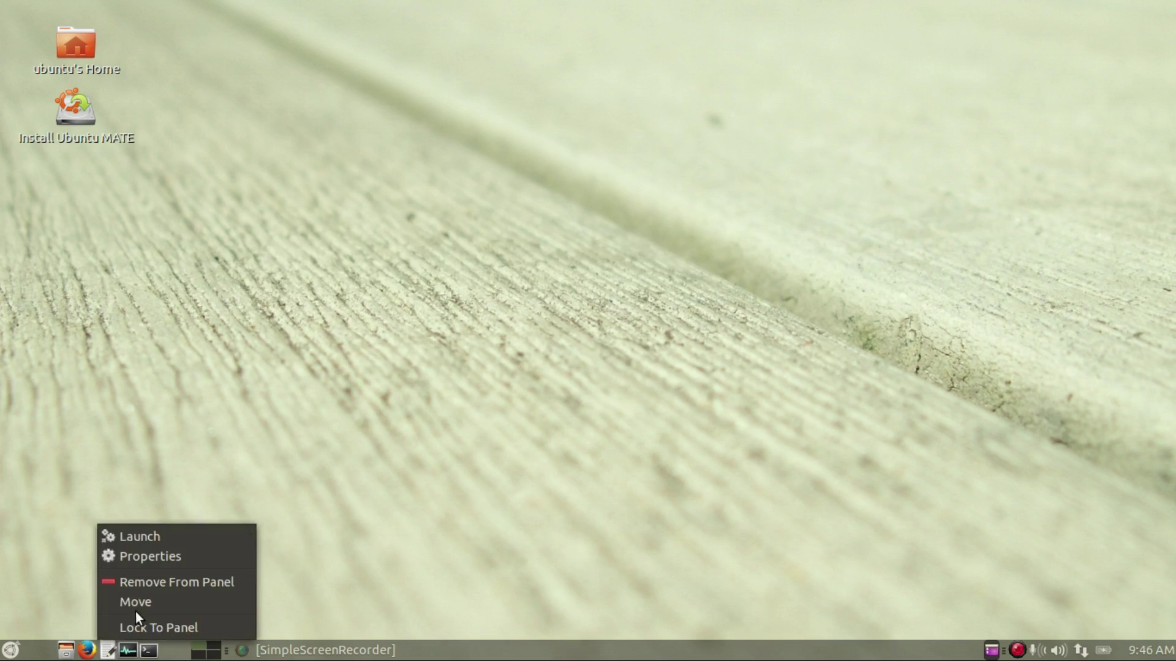
click(136, 603)
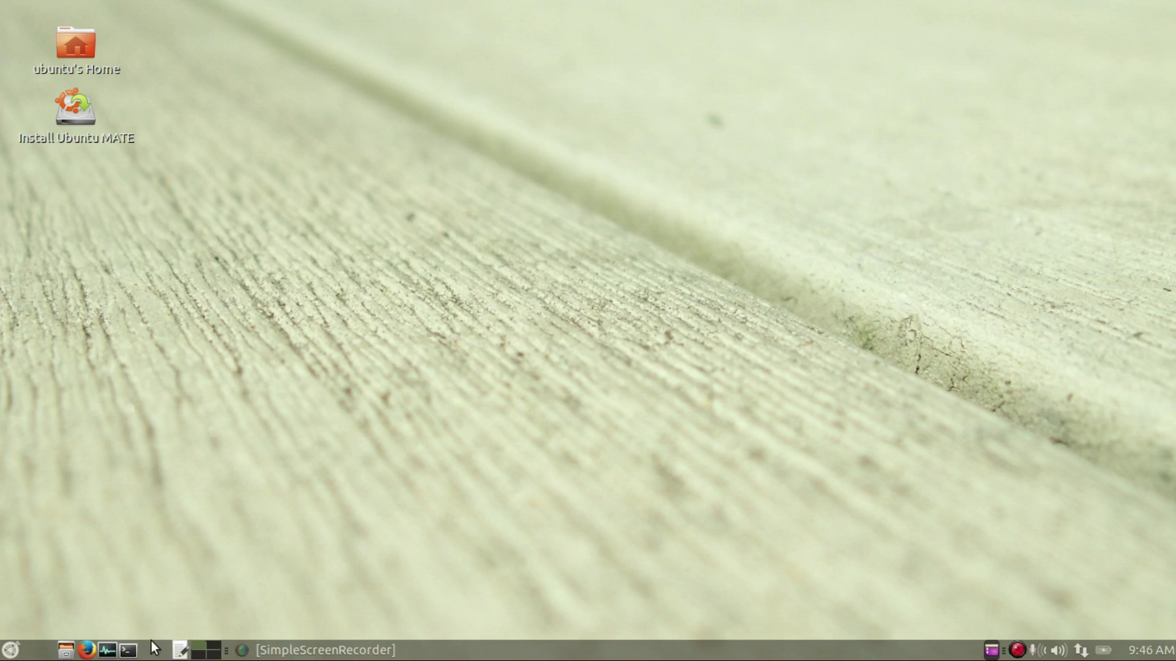
right_click(128, 651)
click(158, 603)
right_click(108, 650)
click(140, 604)
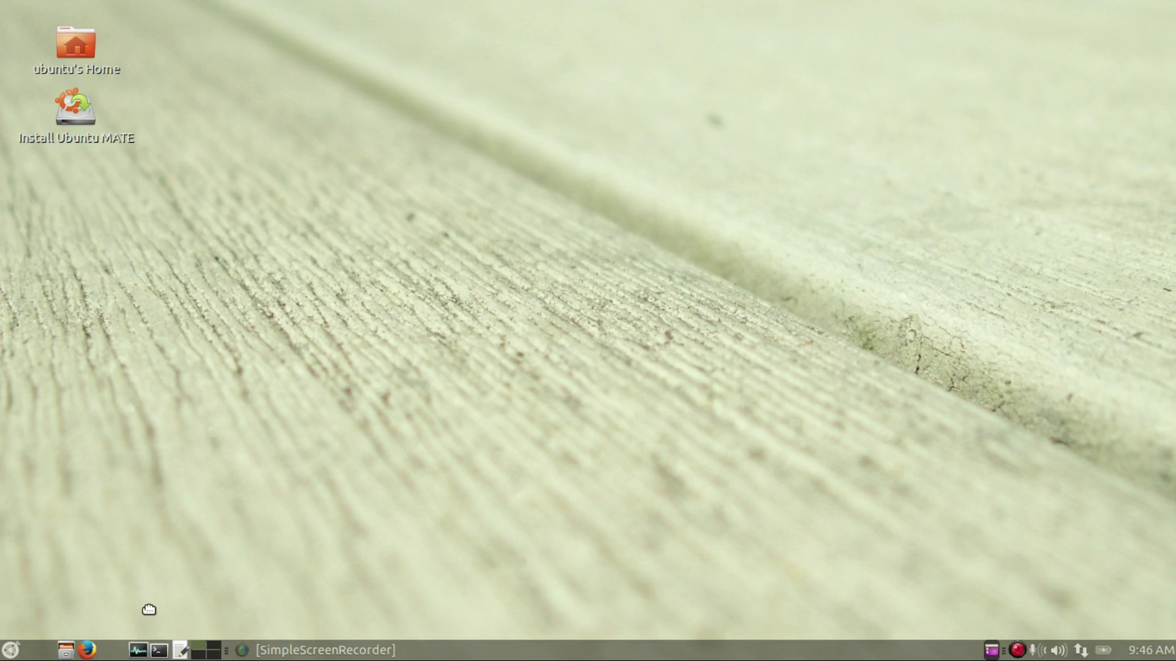
click(142, 608)
Step: Place the pluma launcher before System Monitor and pull the Firefox and Caja launchers up against it to close the gaps
right_click(171, 650)
click(202, 601)
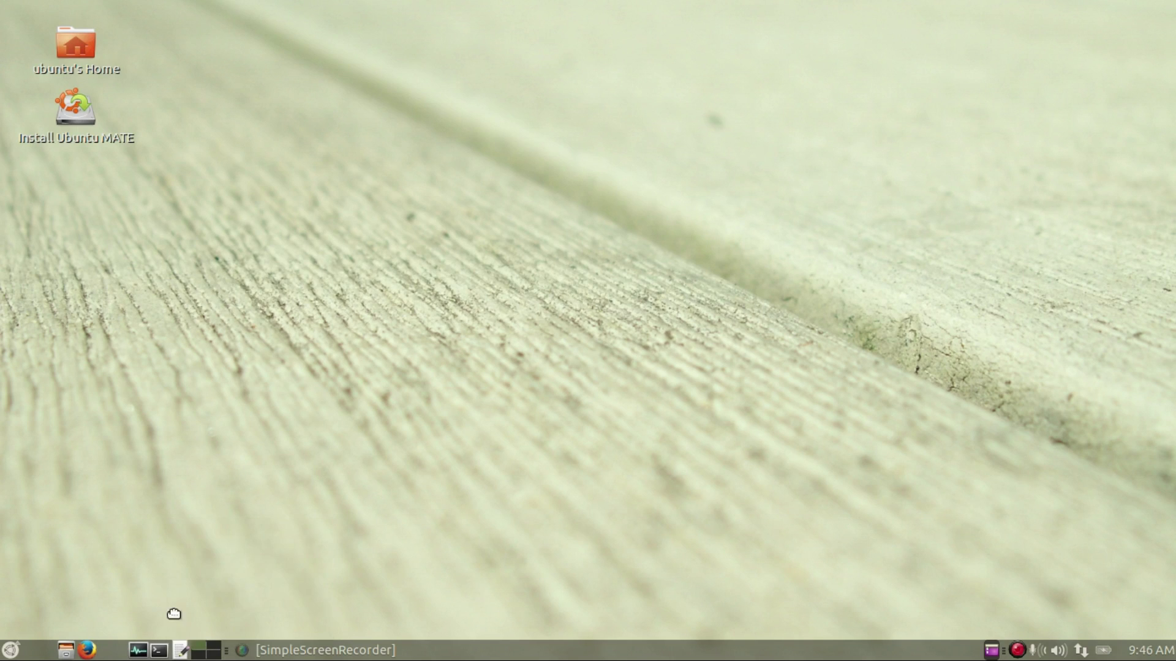
right_click(87, 651)
click(106, 600)
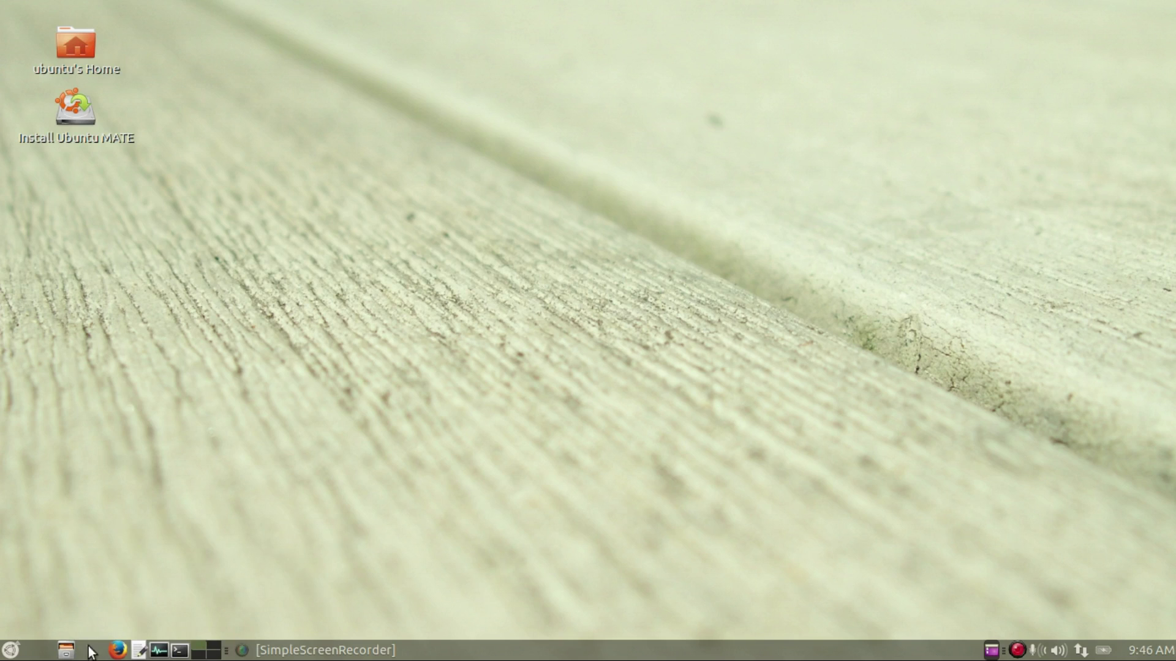
right_click(67, 650)
click(101, 604)
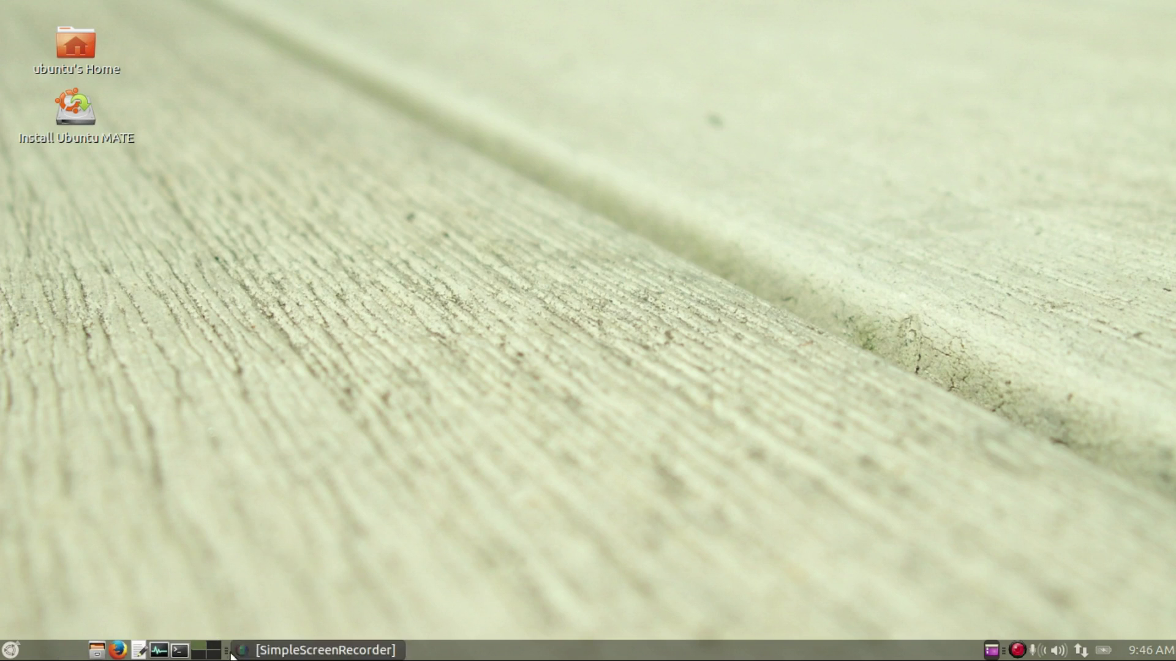
mouse_move(215, 651)
mouse_down()
mouse_move(227, 652)
mouse_move(217, 652)
mouse_up()
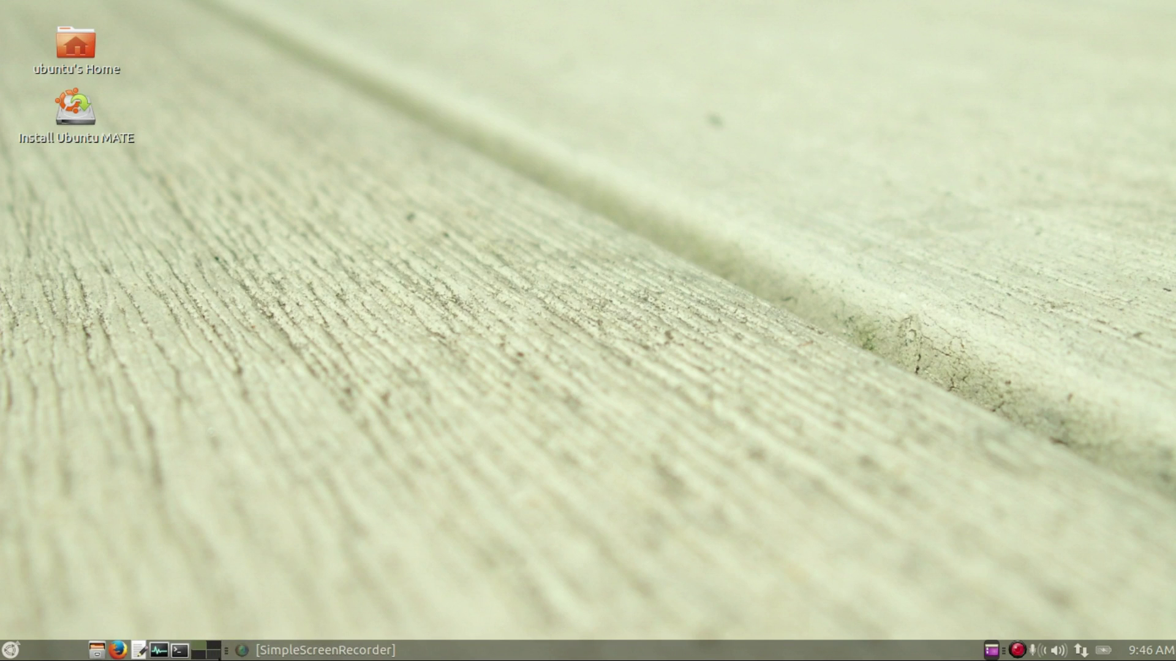
Step: Move the workspace switcher next to the main menu button on the bottom panel, and test that the main menu still opens
right_click(209, 654)
click(224, 610)
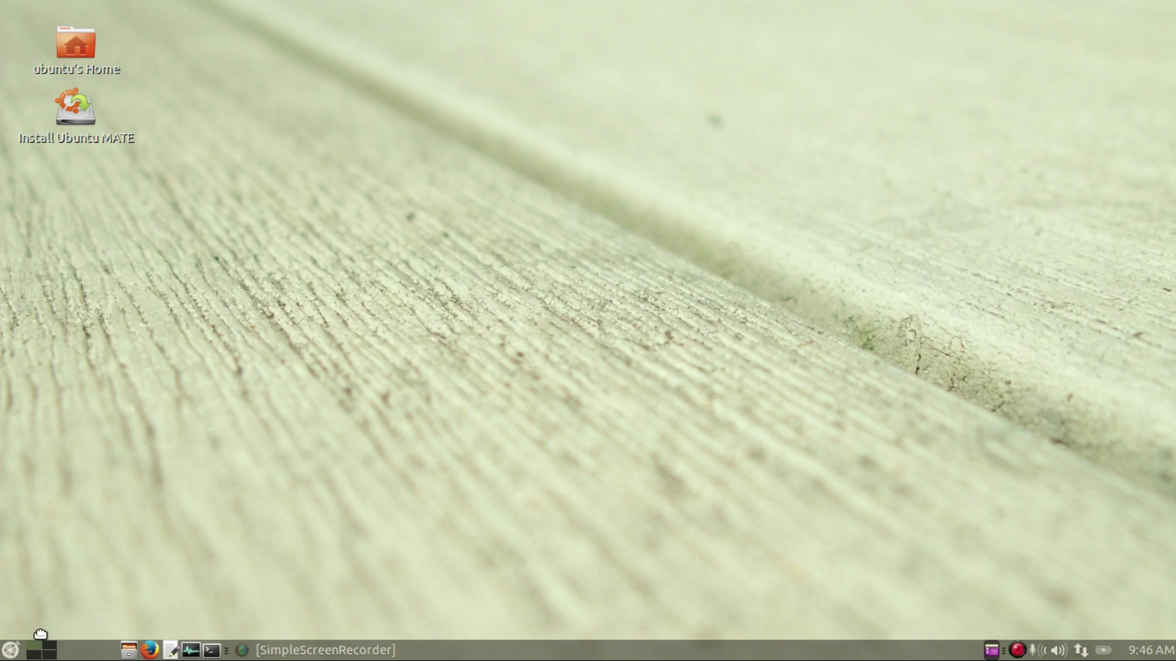
click(8, 652)
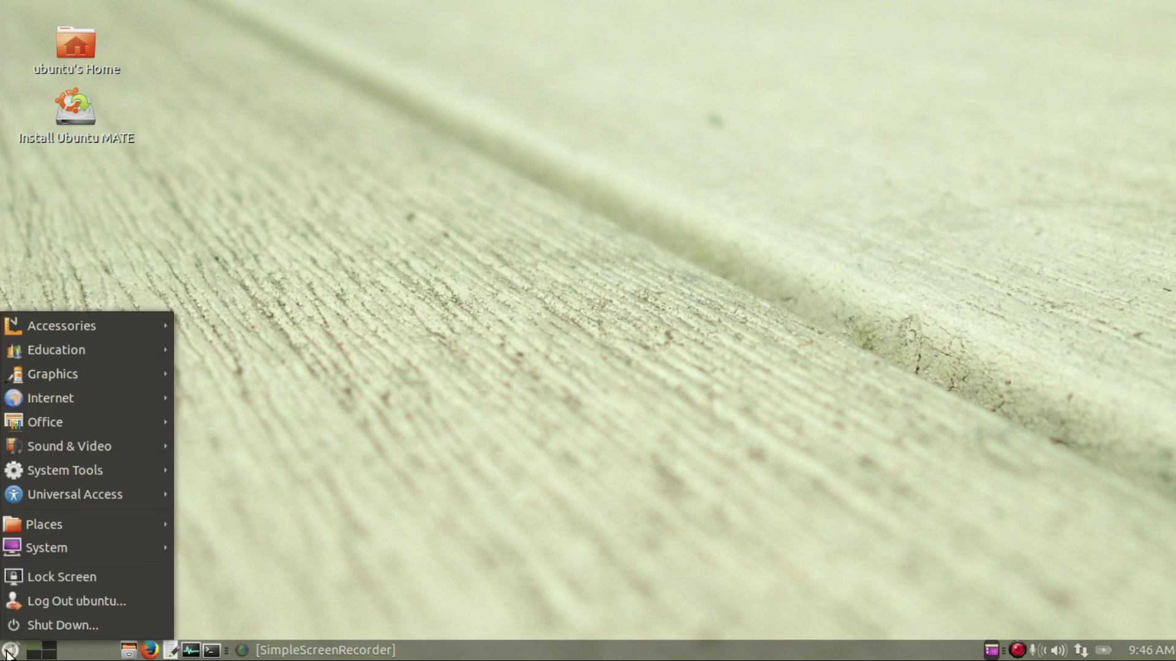
click(8, 652)
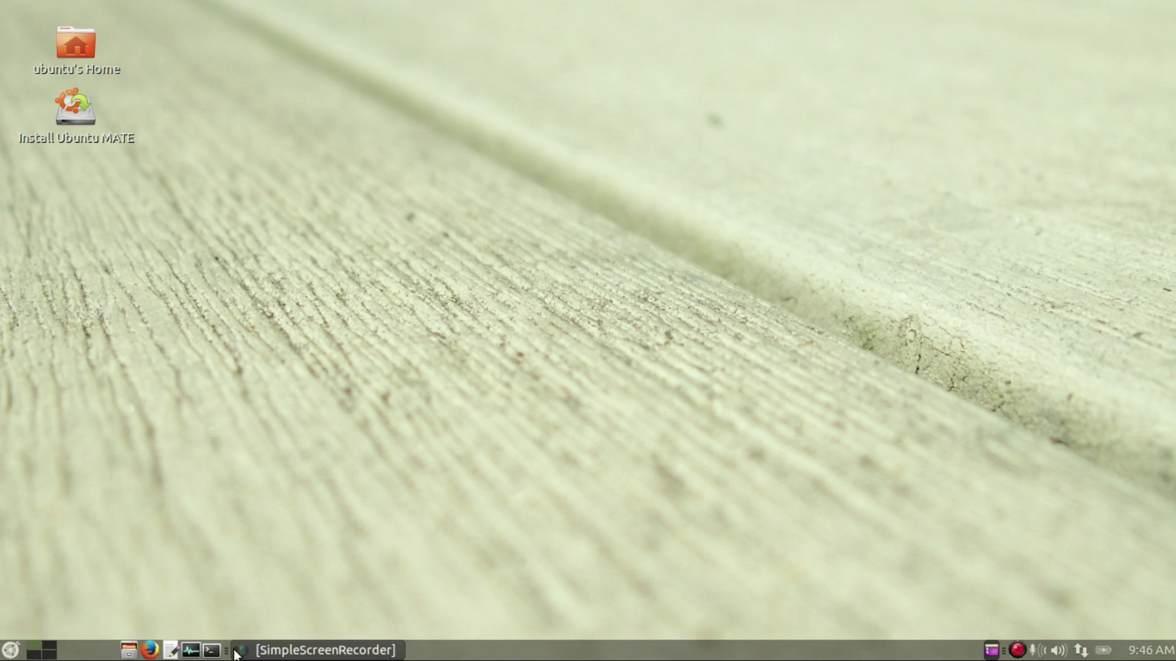
Step: Move the Caja launcher against the workspace switcher and place the Firefox launcher directly beside it
right_click(128, 651)
click(157, 602)
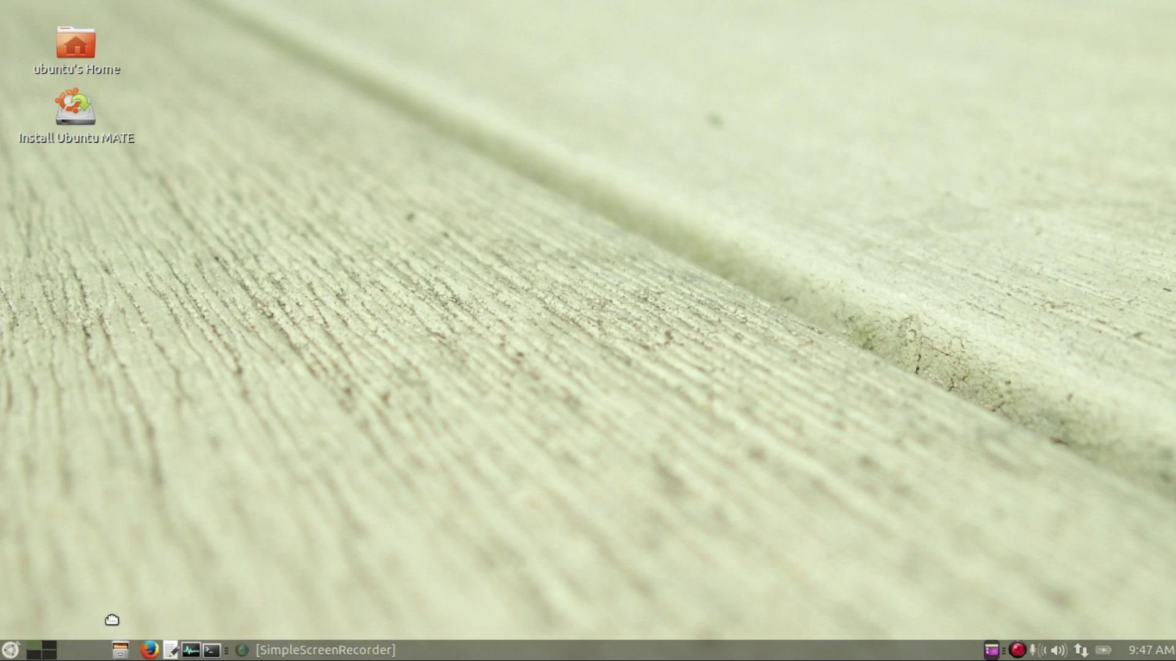
click(66, 648)
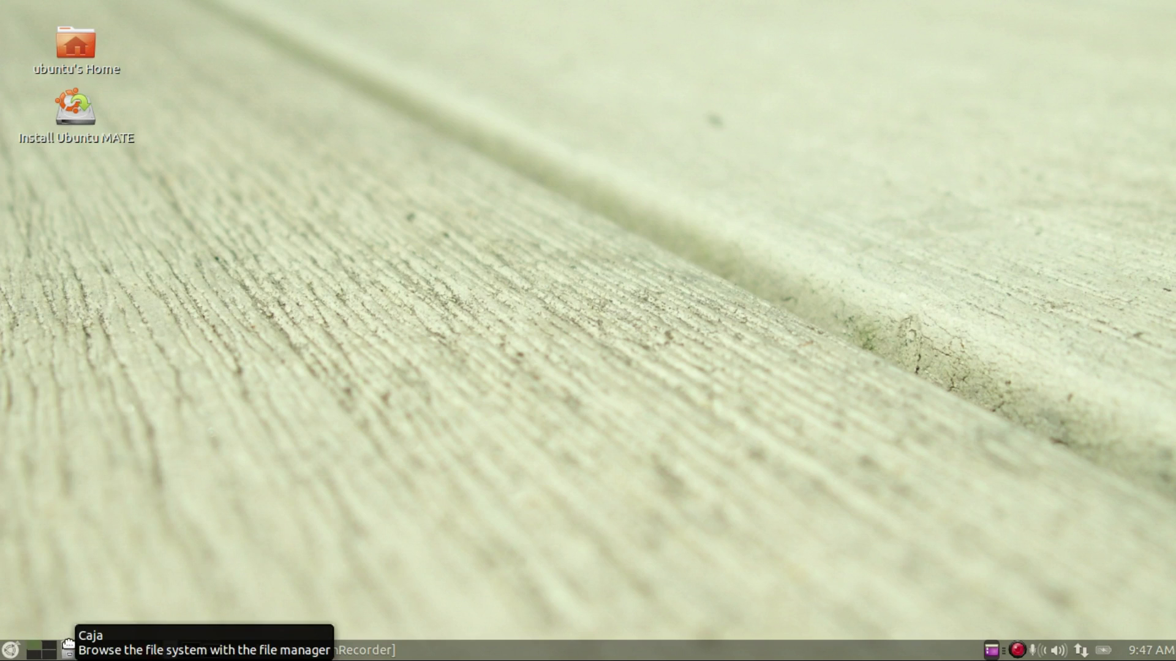
right_click(156, 650)
key(Escape)
right_click(144, 650)
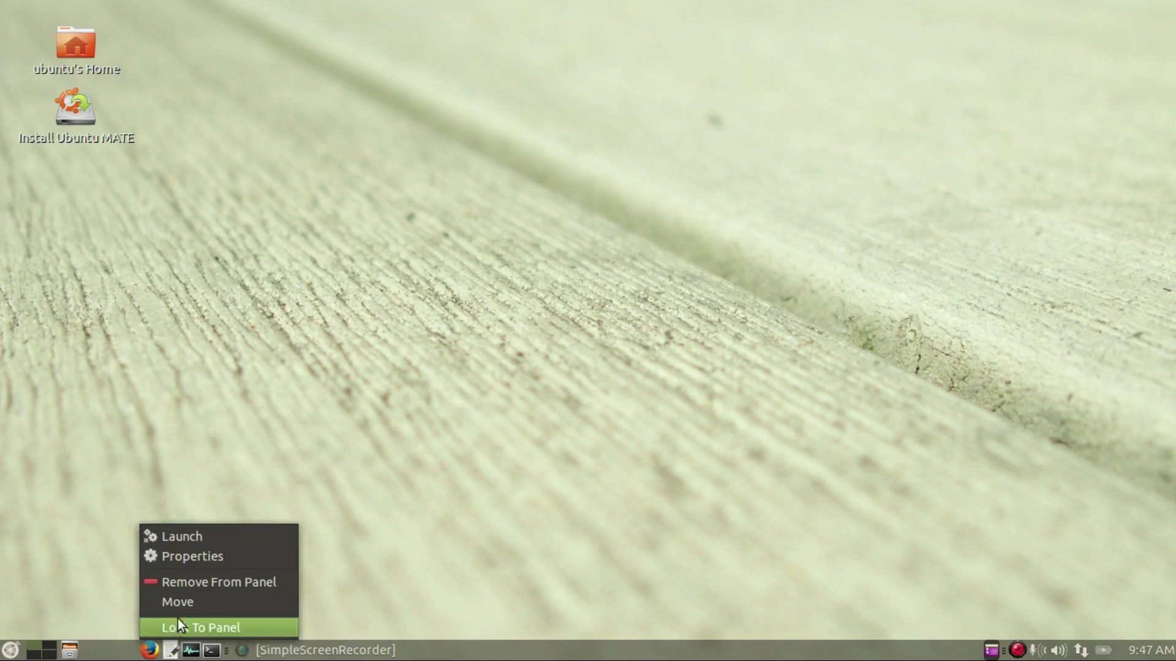
click(178, 602)
click(91, 650)
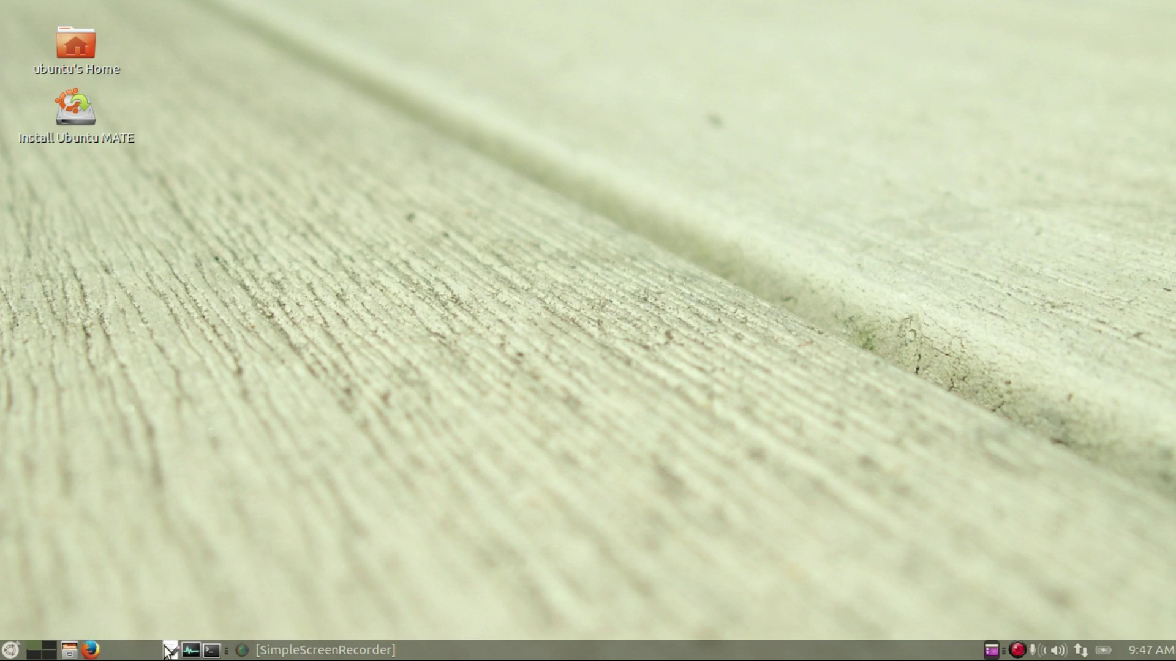
Step: Move the pluma launcher against Firefox and the System Monitor launcher against pluma on the bottom panel
right_click(166, 651)
click(183, 602)
click(141, 651)
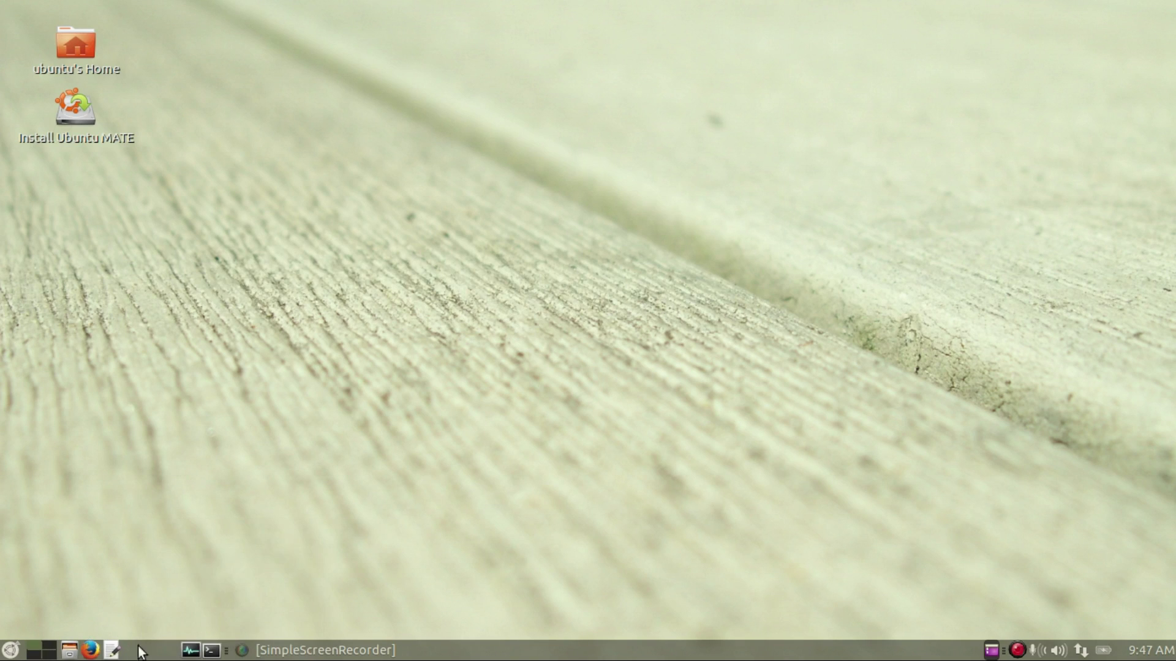
right_click(190, 651)
click(229, 602)
click(131, 628)
Step: Move the Terminal launcher against System Monitor, and shift the window list up beside the launchers
right_click(212, 651)
click(241, 605)
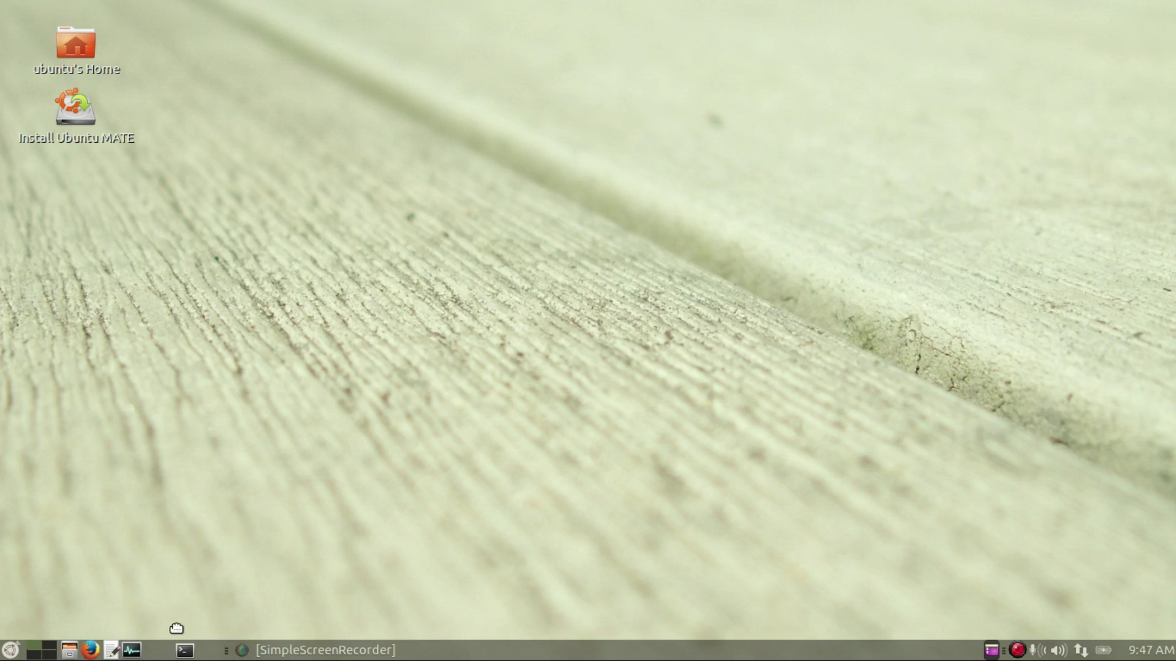
click(149, 630)
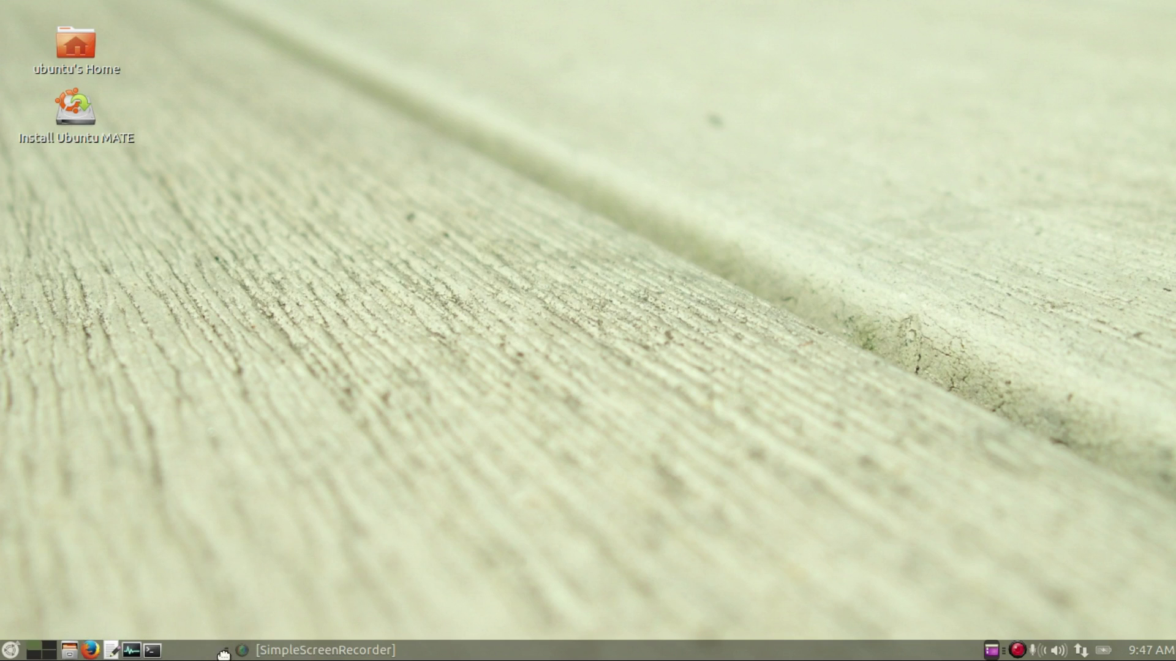
click(170, 657)
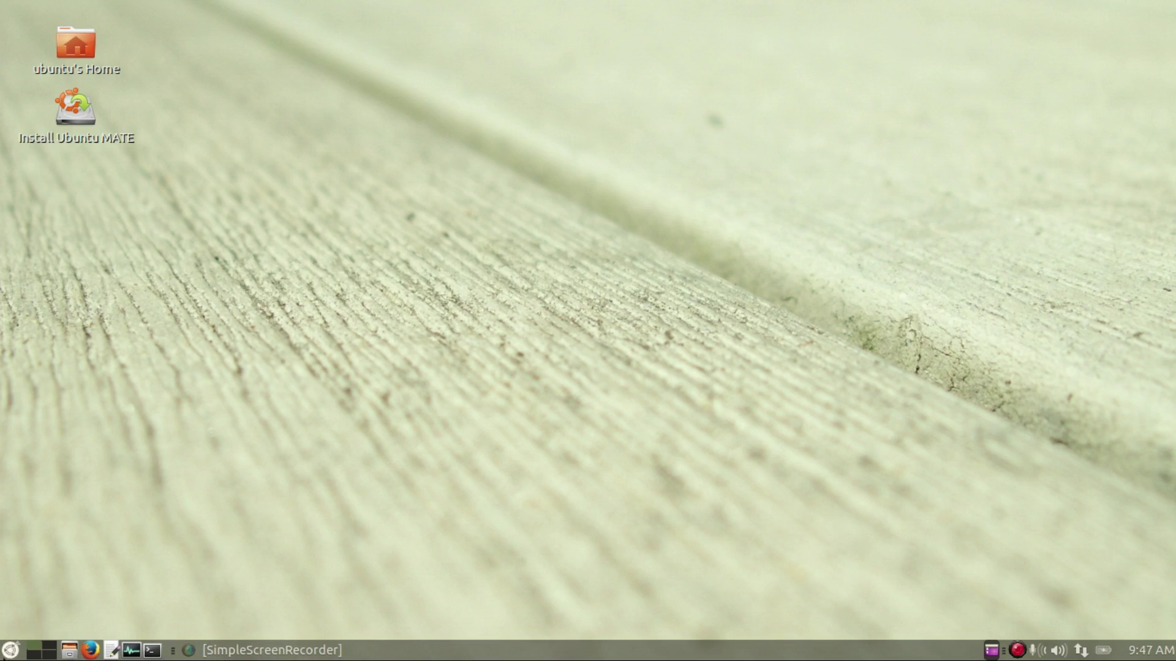
Step: Change the desktop background to the yellow flower picture and close the appearance preferences
right_click(520, 528)
click(564, 516)
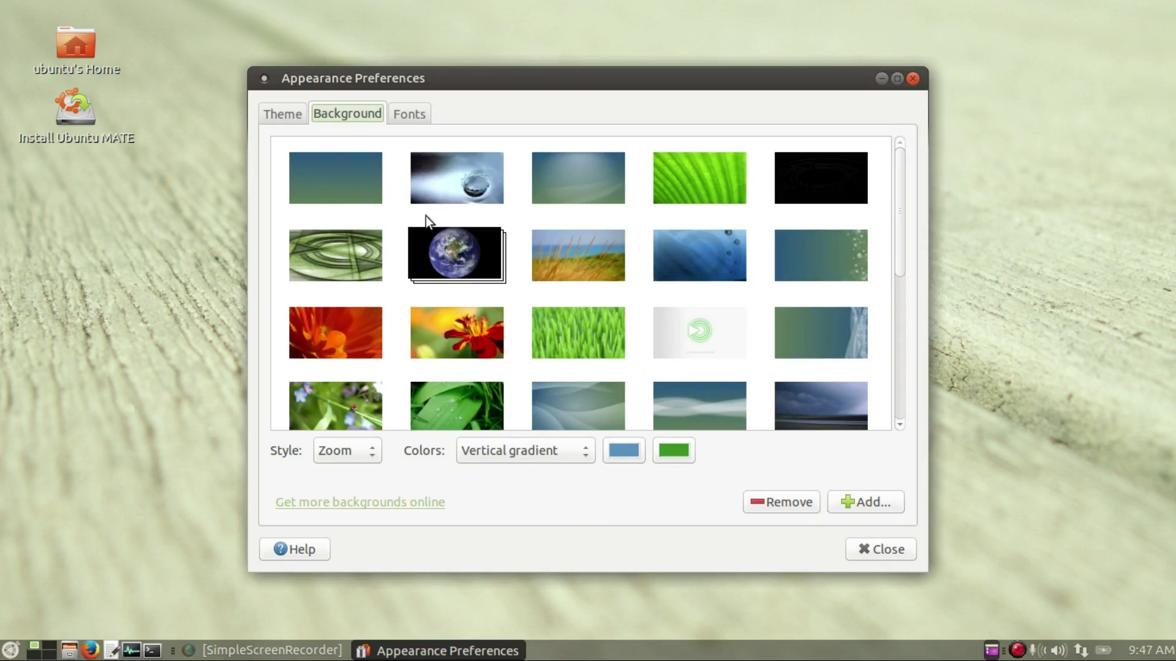
scroll(778, 310, down, 10)
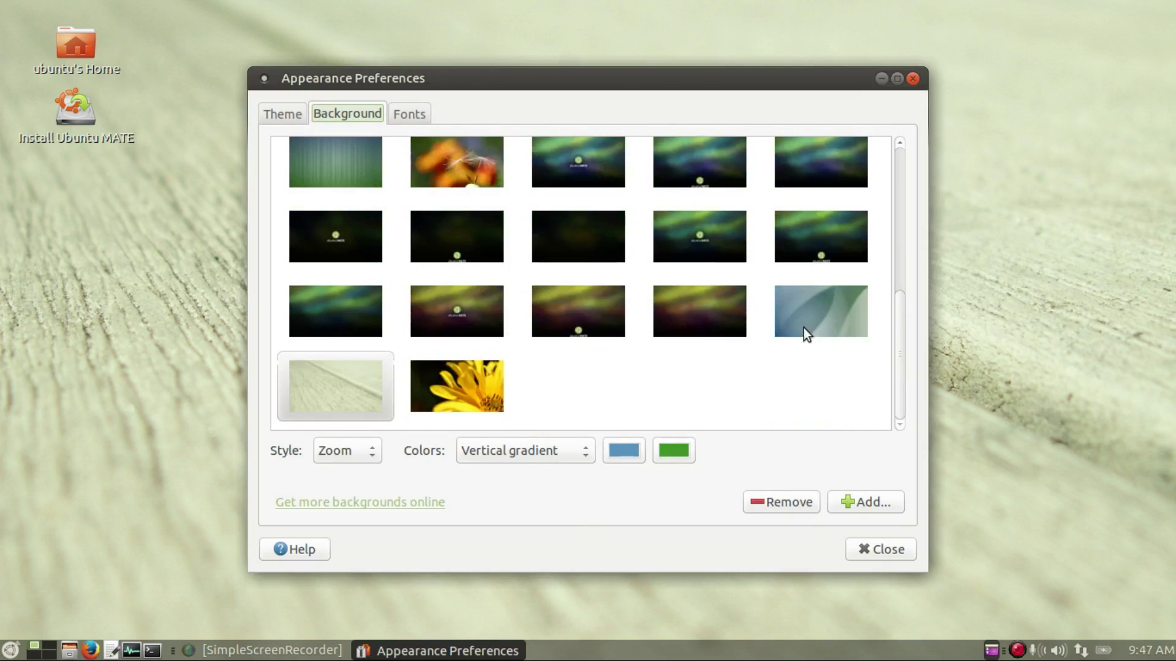
click(496, 388)
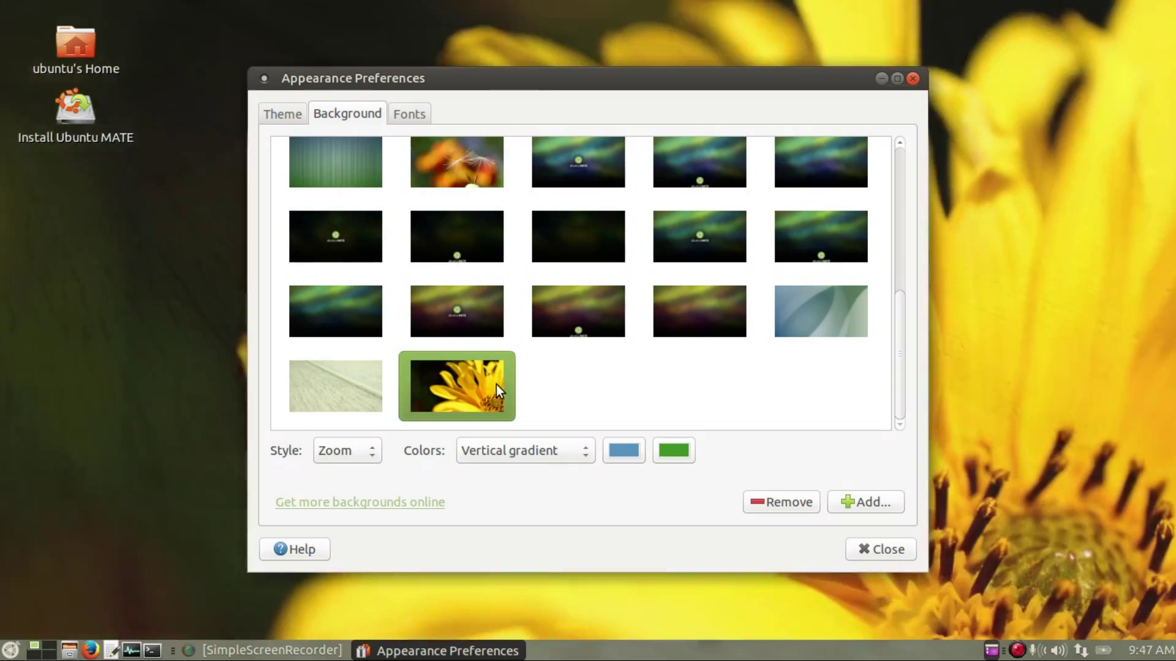
click(882, 549)
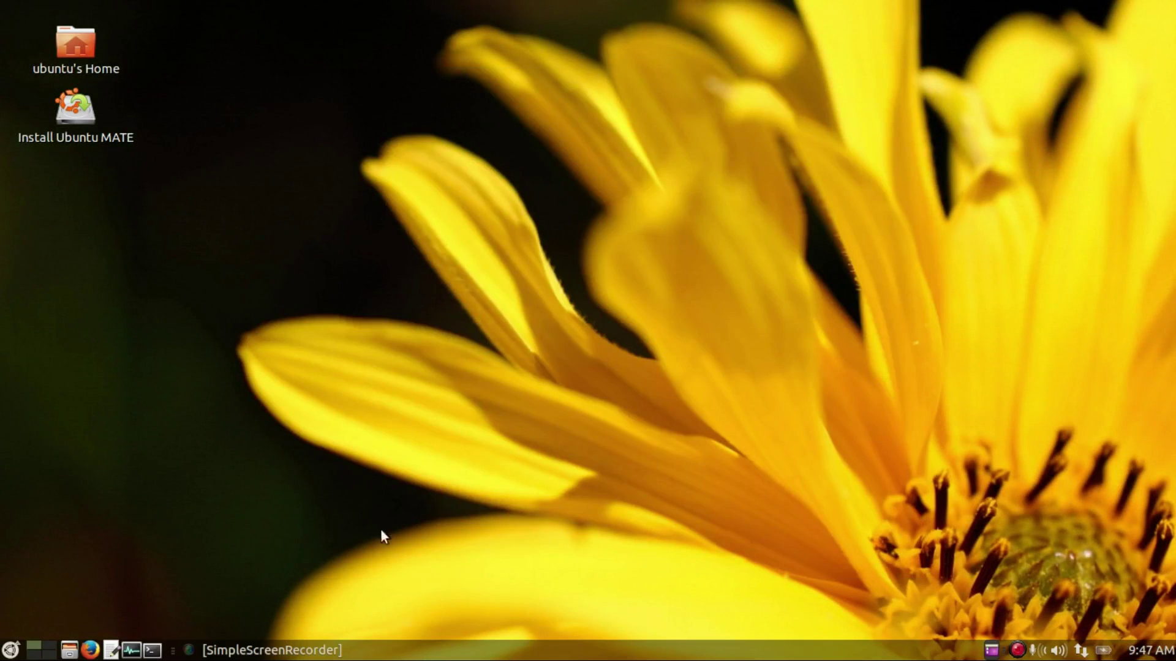
Step: Try to launch LibreOffice Writer from the Office applications, and dismiss the message
click(11, 651)
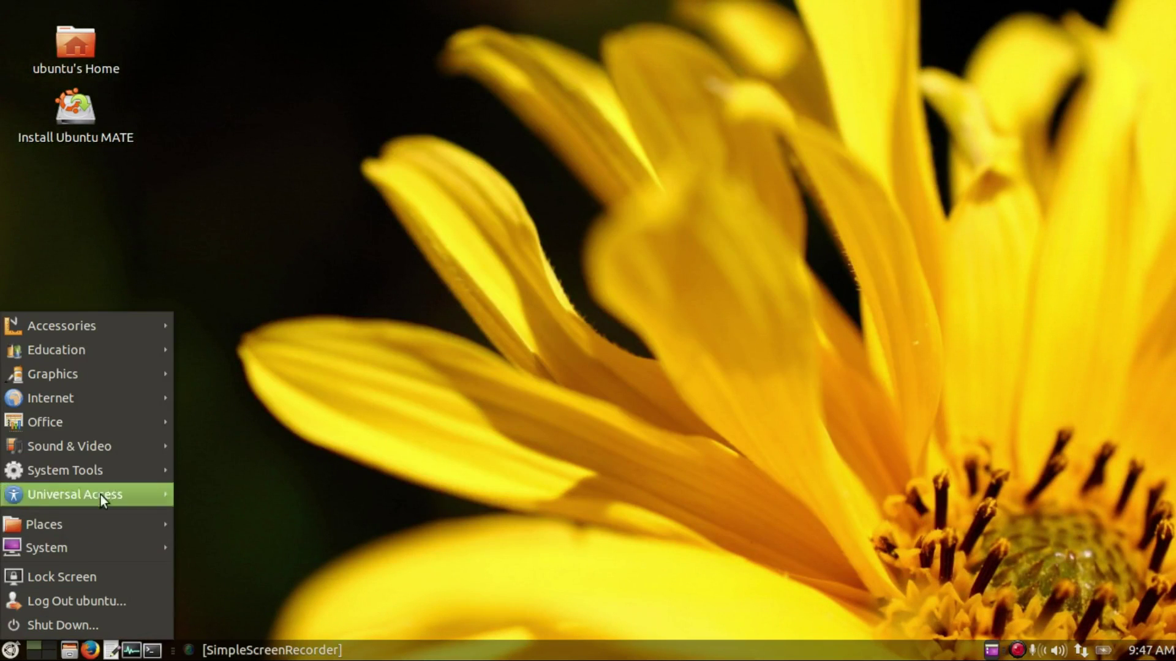
mouse_move(126, 447)
mouse_move(127, 424)
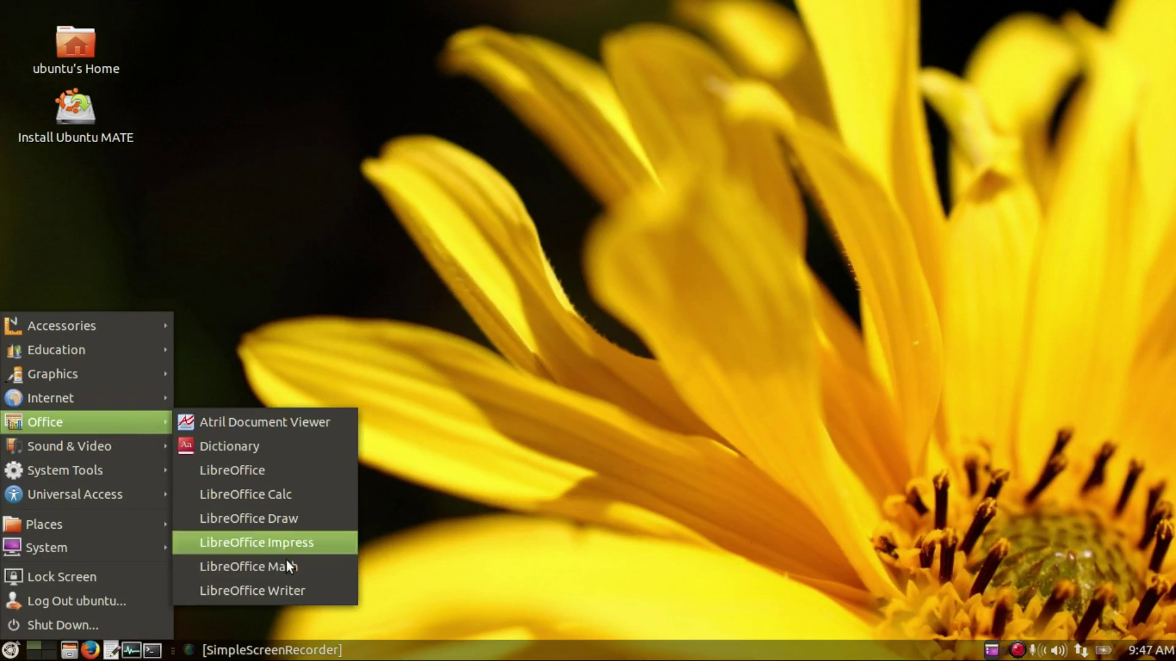
click(289, 587)
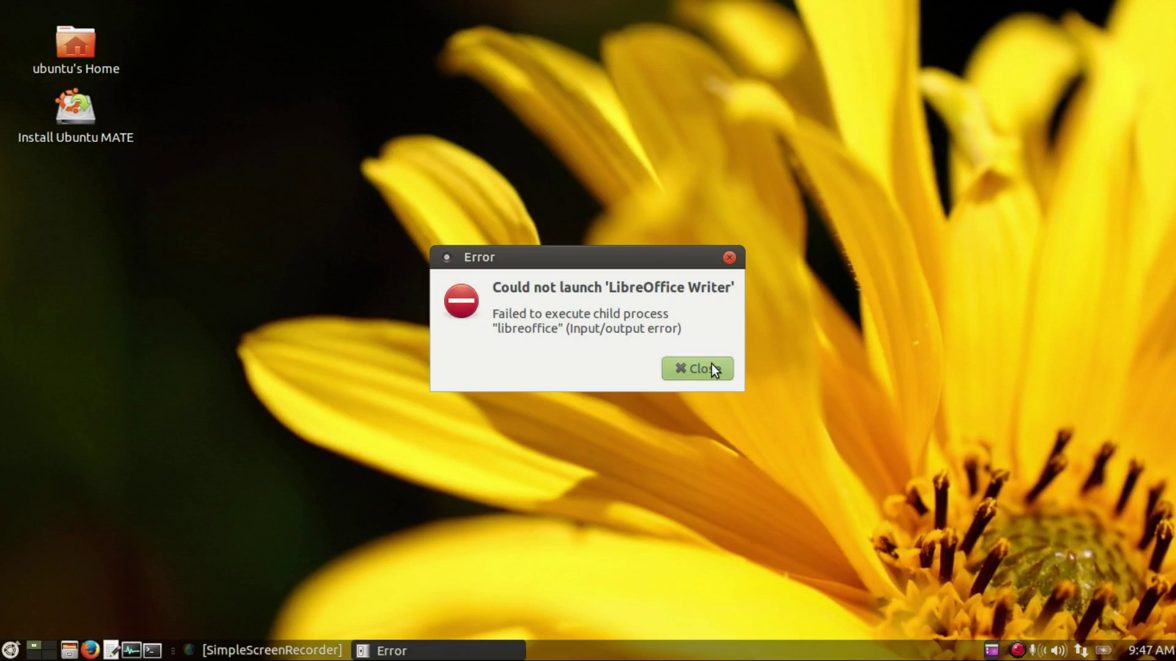
click(700, 367)
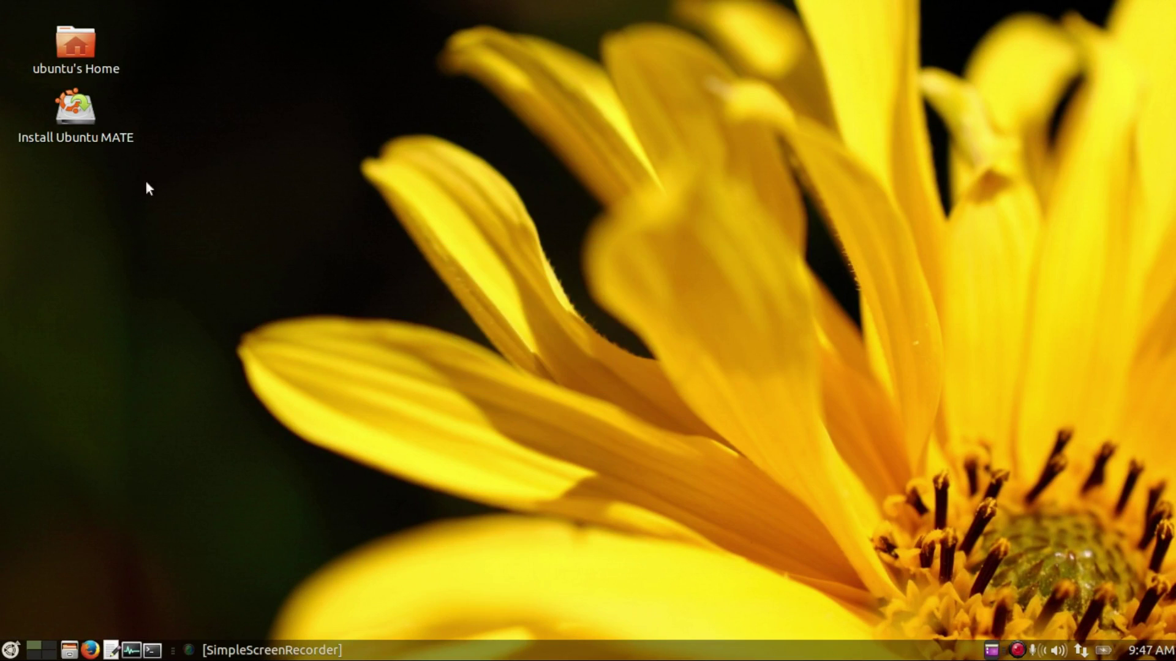
Step: Open the home folder from the desktop and widen its window
double_click(72, 49)
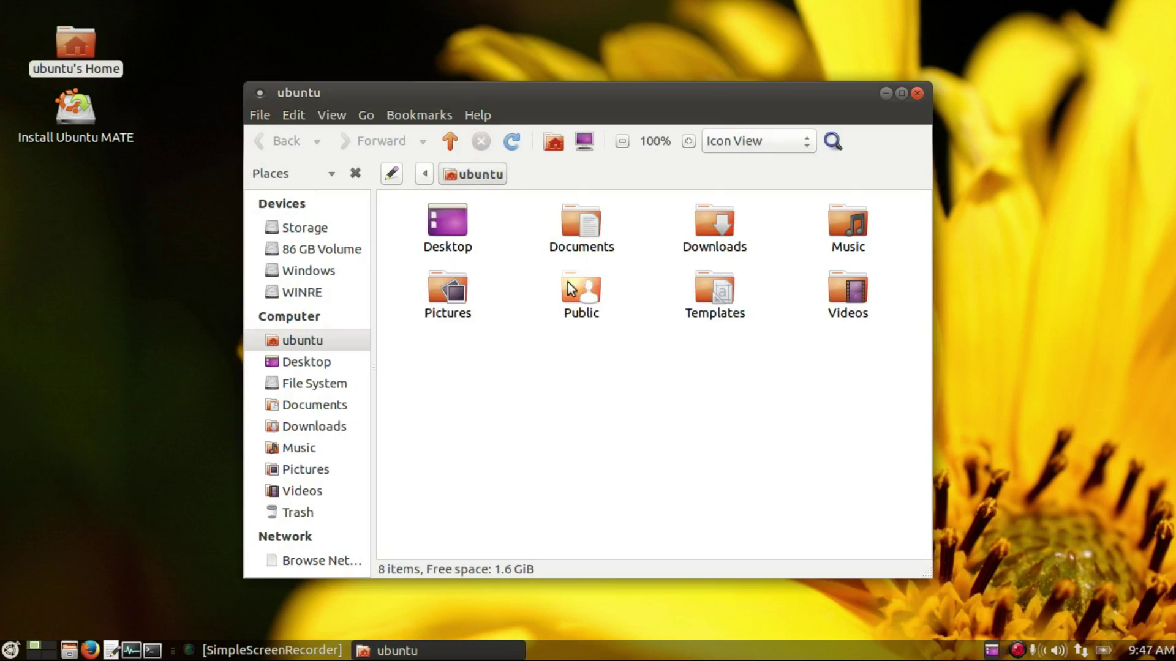
click(242, 576)
drag(247, 575, 157, 560)
Step: Show an extra pane in the home folder window and hide it again
click(206, 114)
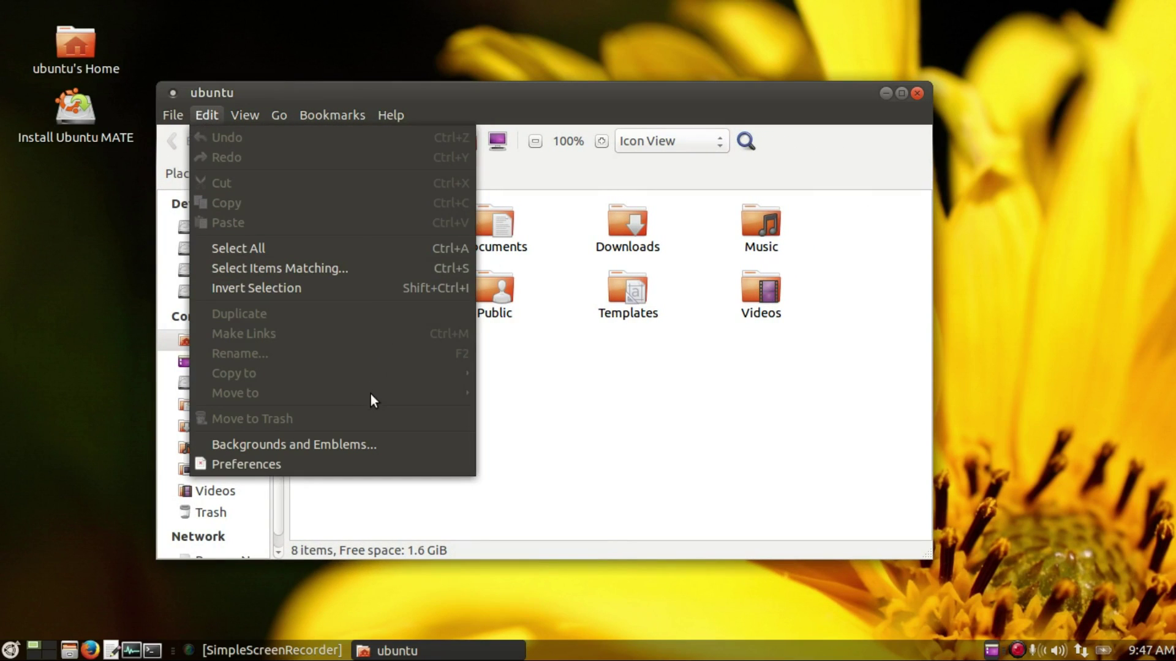
mouse_move(253, 112)
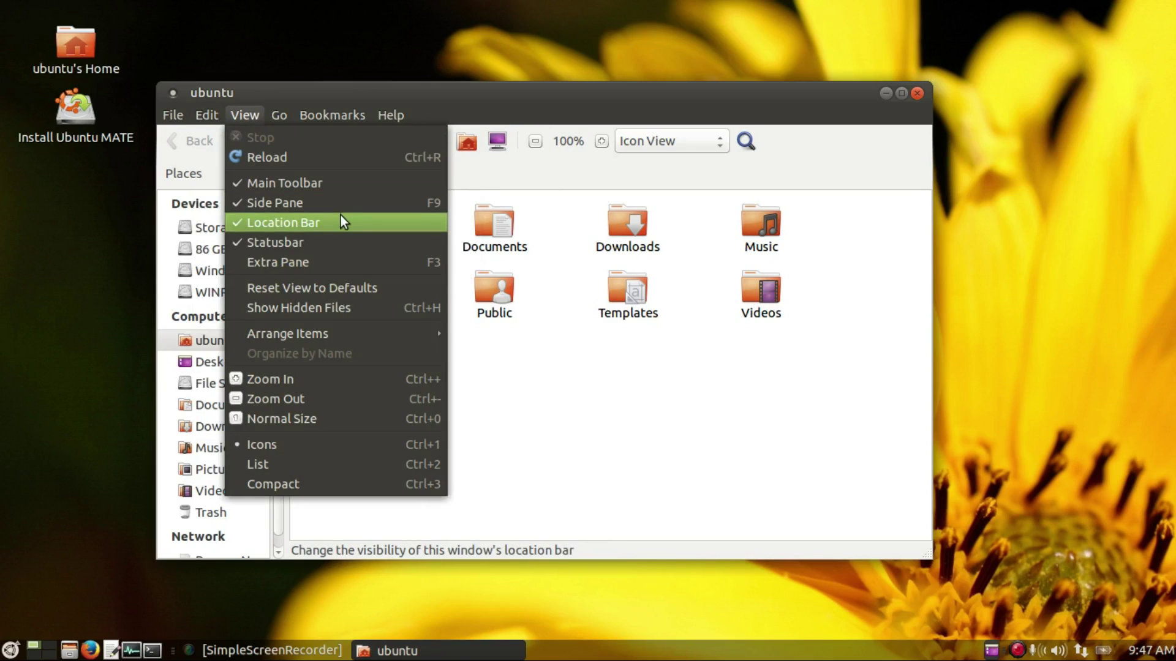
click(335, 257)
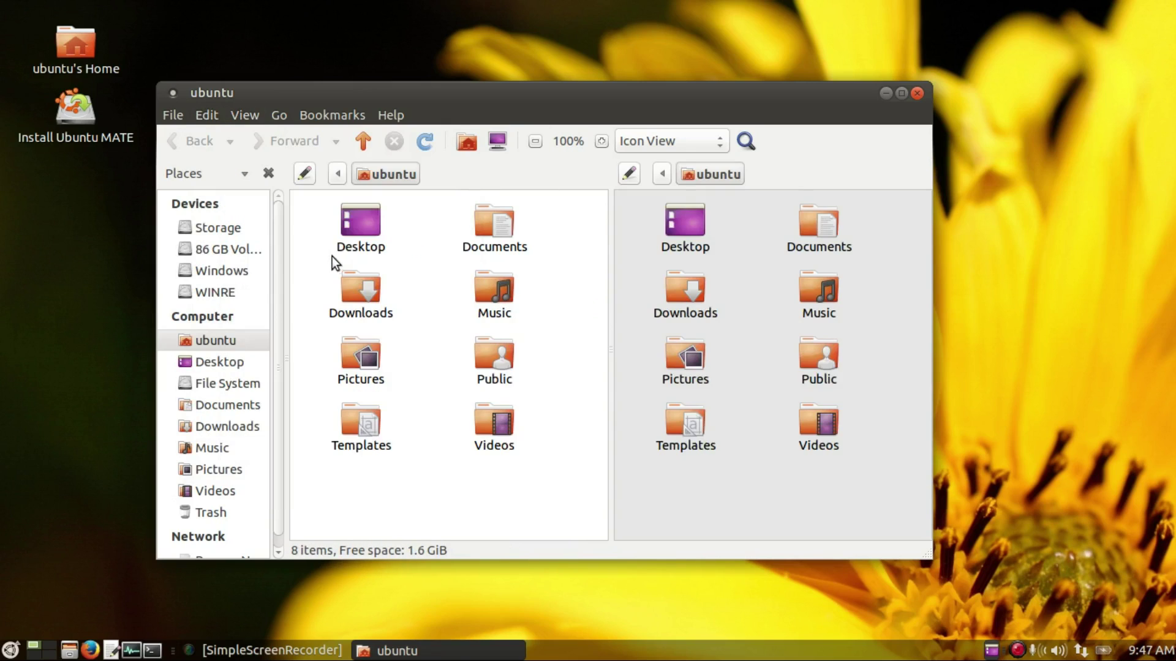
click(244, 116)
click(276, 262)
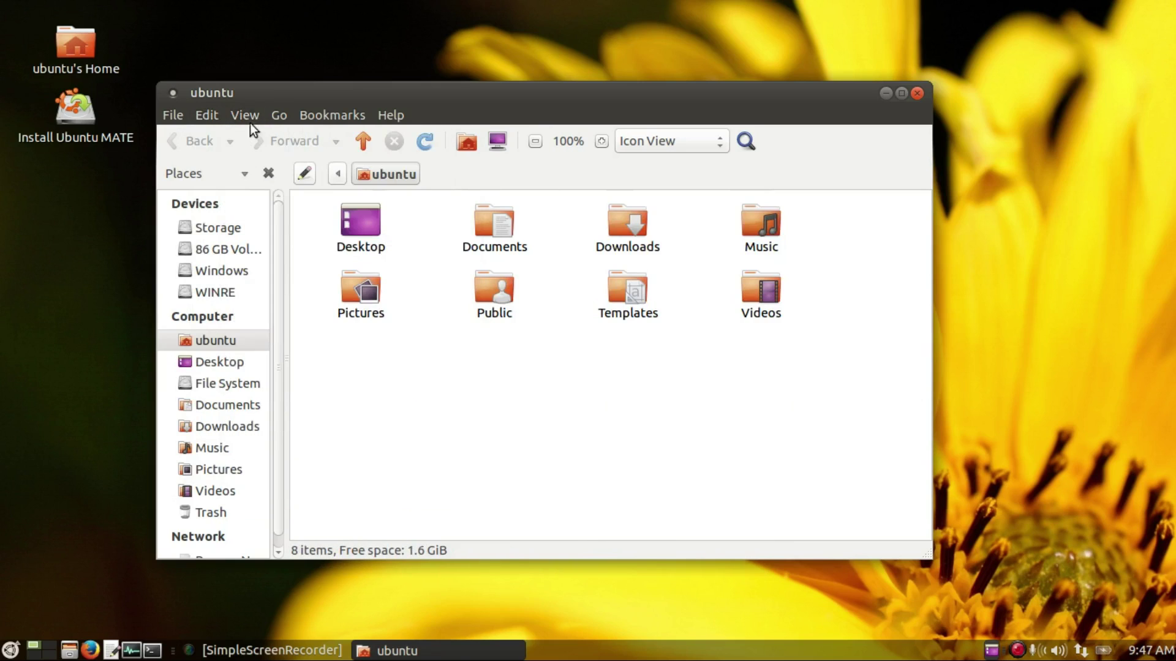
Step: Review the file manager's view and item arrangement options and its bookmark commands
click(250, 117)
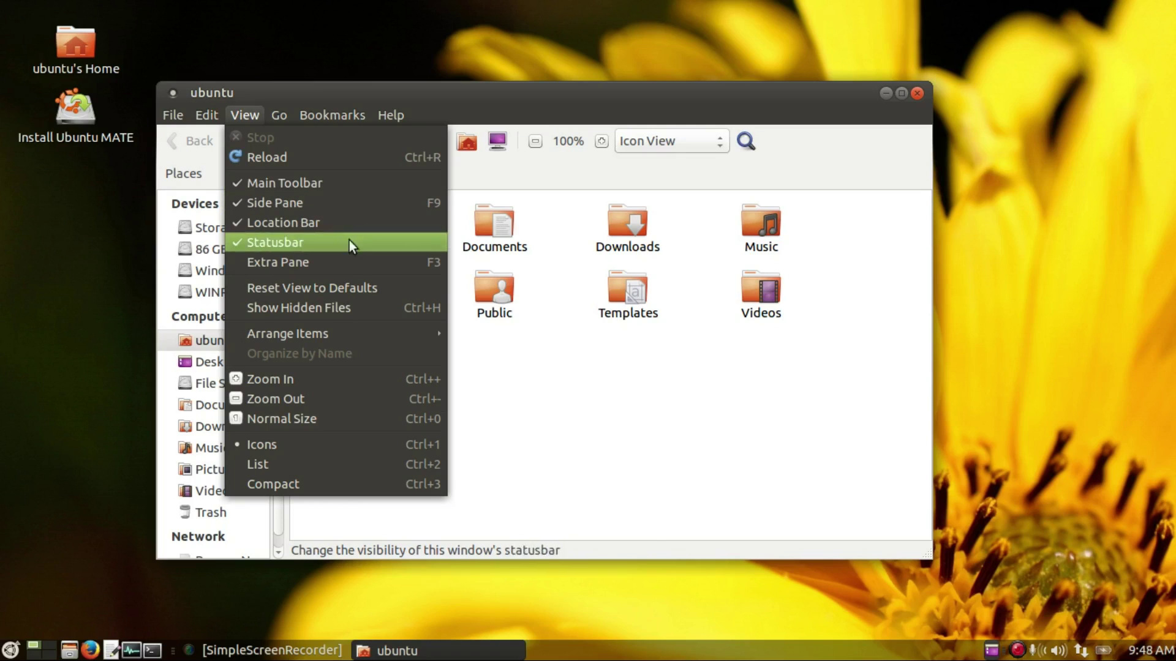
mouse_move(385, 336)
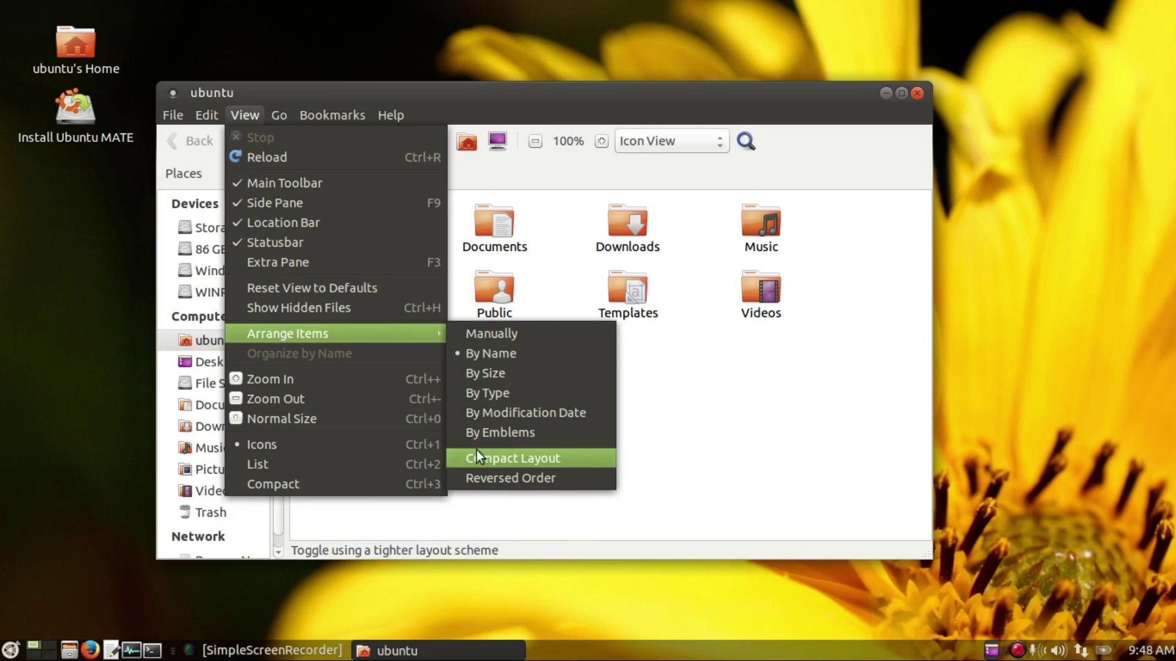
mouse_move(284, 109)
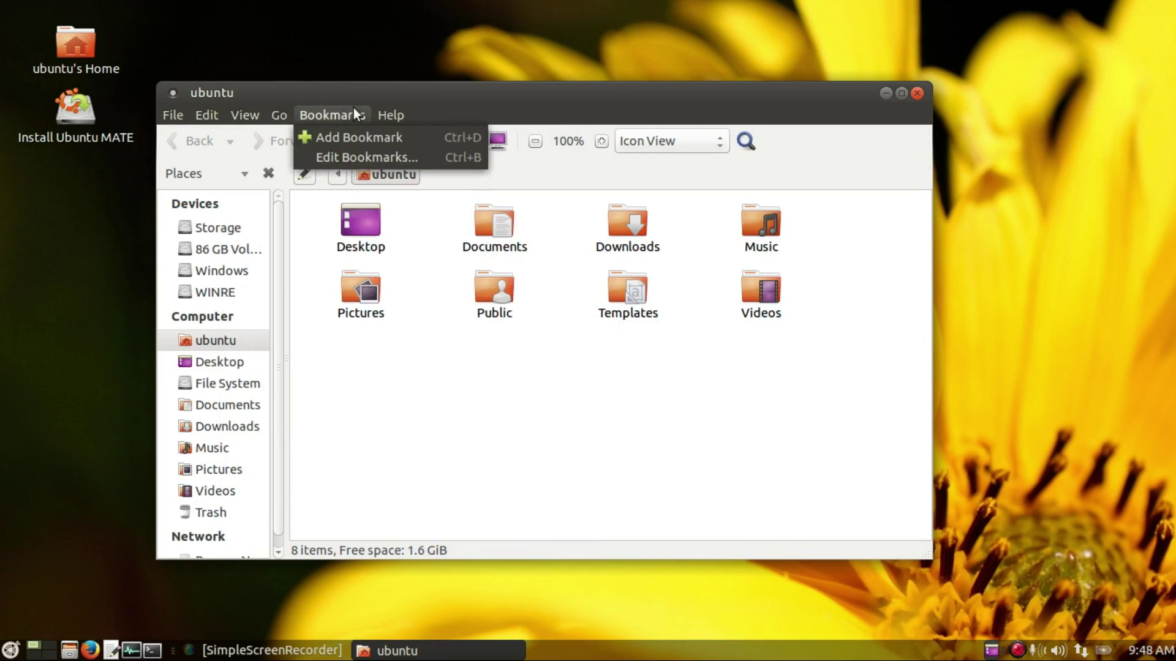
click(649, 402)
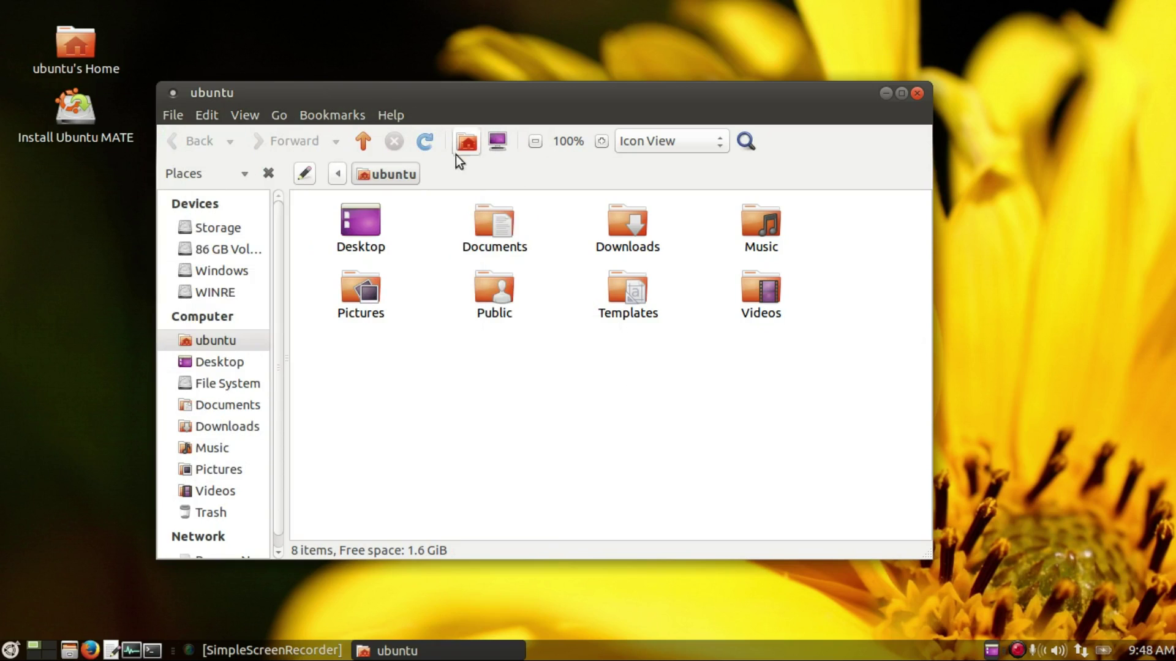
Step: Switch the file manager's side pane from Places to Information and narrow the pane slightly
click(223, 176)
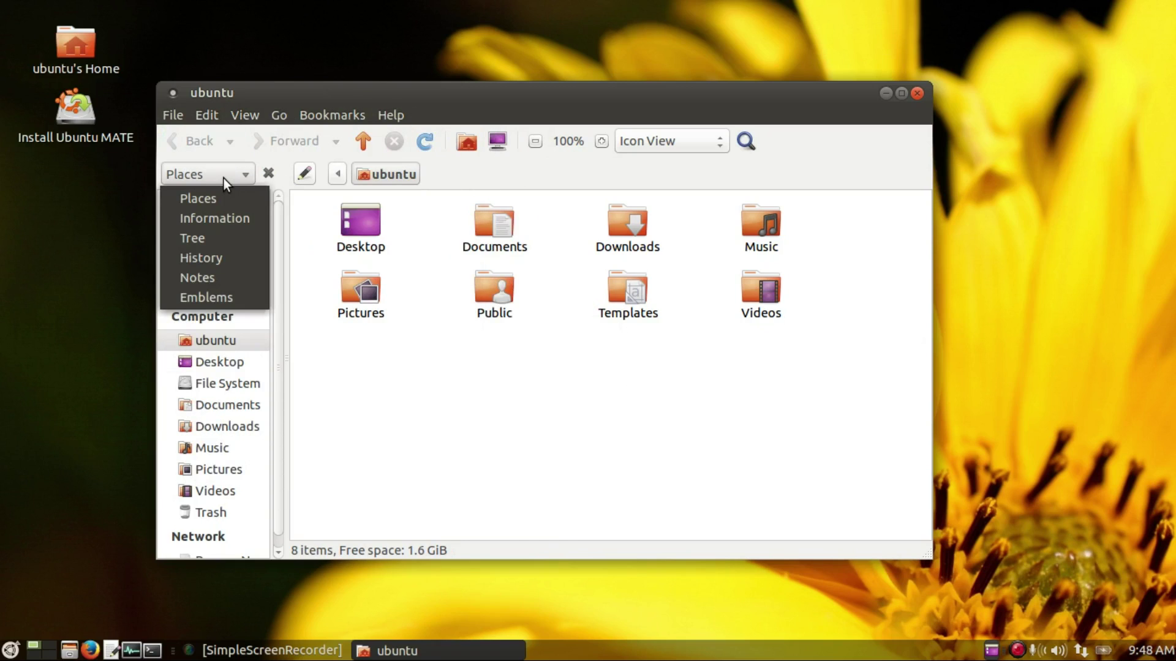
click(245, 218)
mouse_move(289, 283)
mouse_down()
mouse_move(325, 286)
mouse_move(273, 290)
mouse_up()
Step: View the side pane details of the Desktop, Documents and Public folders, and check the pane's context options
click(357, 222)
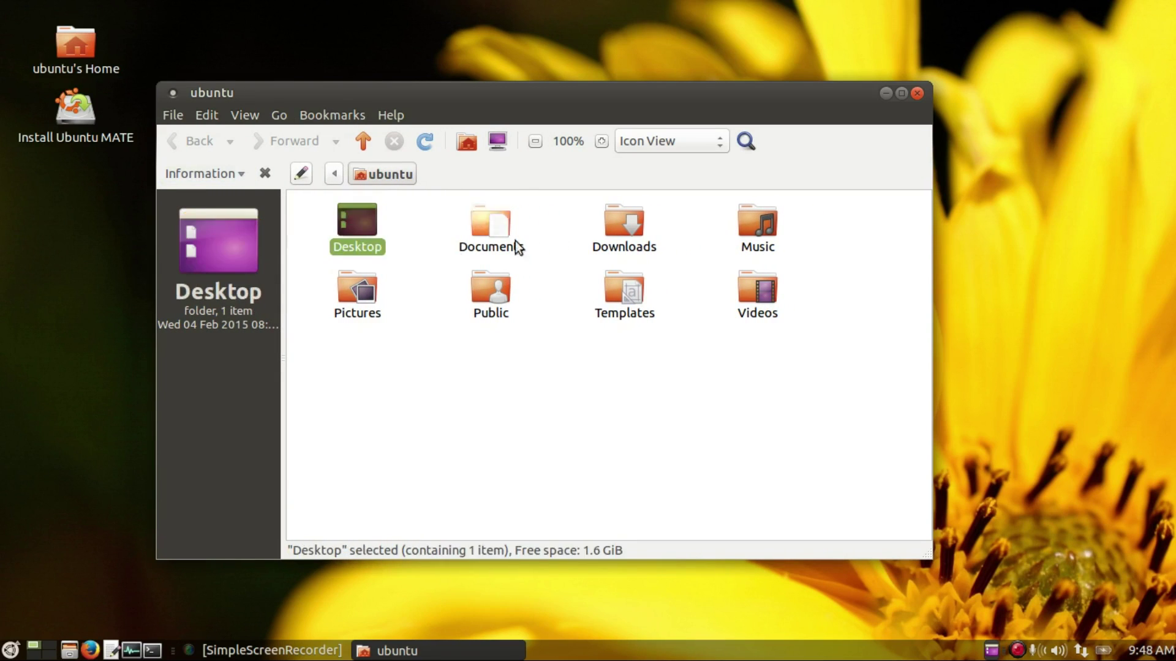
click(507, 236)
click(502, 283)
click(407, 336)
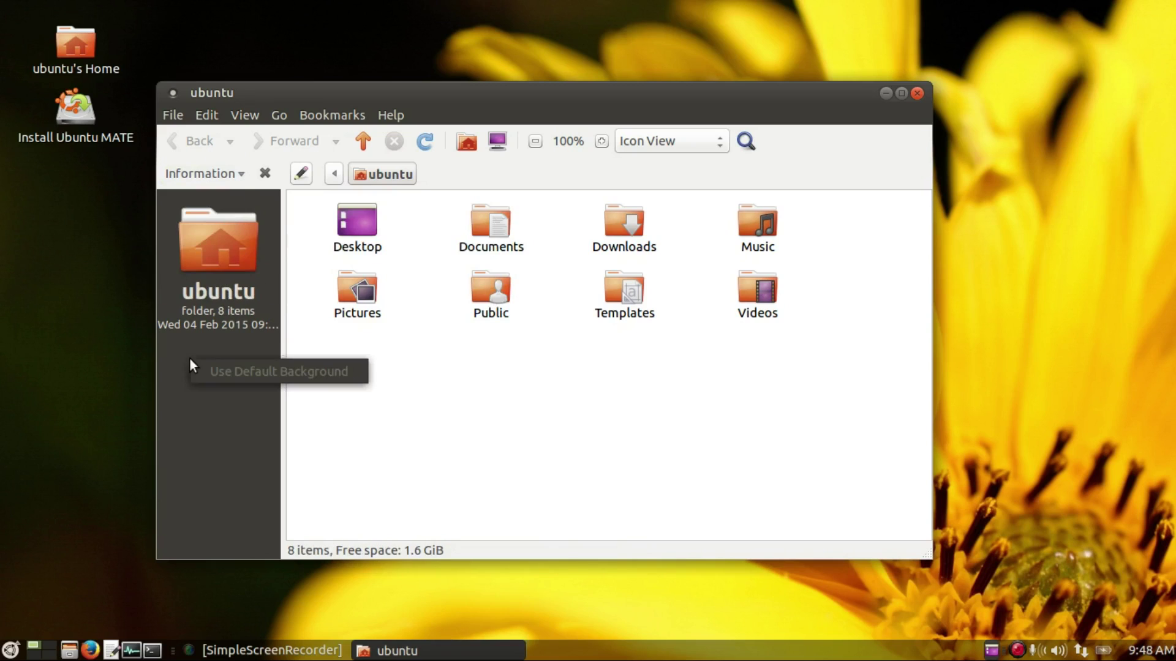
right_click(194, 299)
click(450, 376)
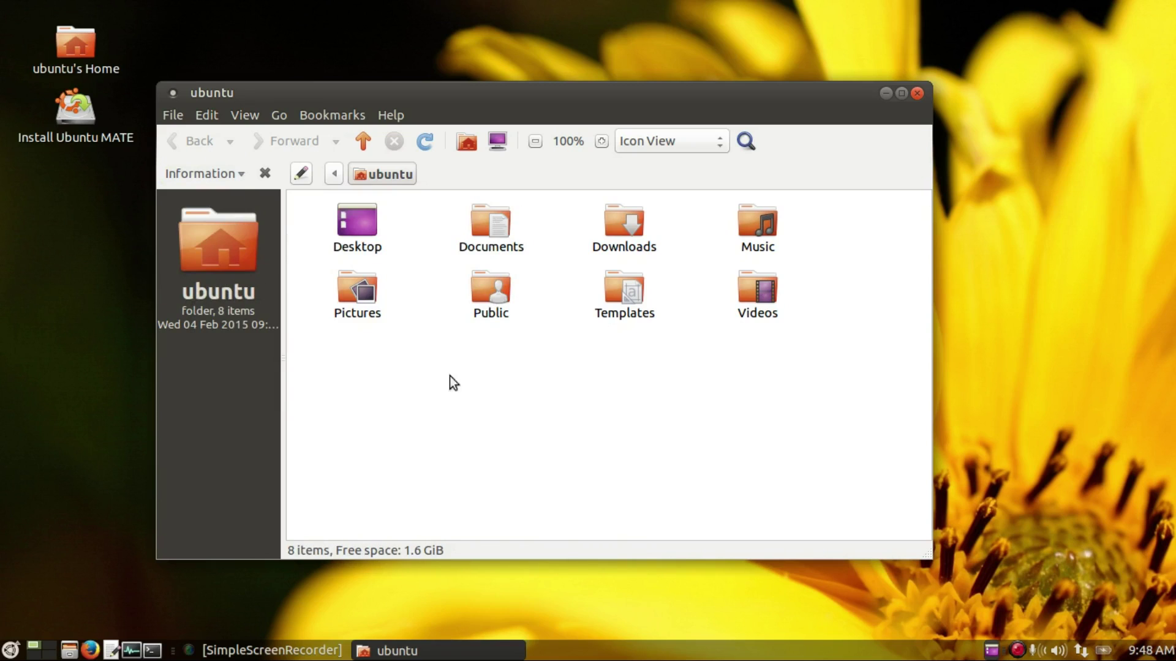
Step: Check the view options once more and enlarge the home folder window in width and height
click(240, 115)
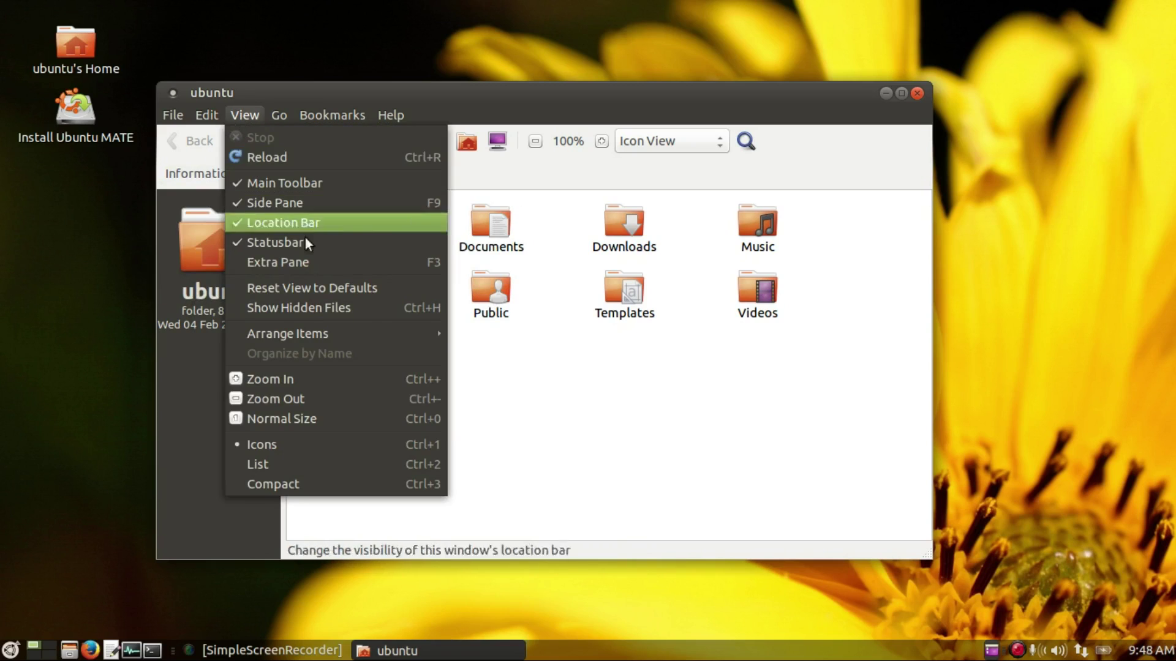
click(771, 394)
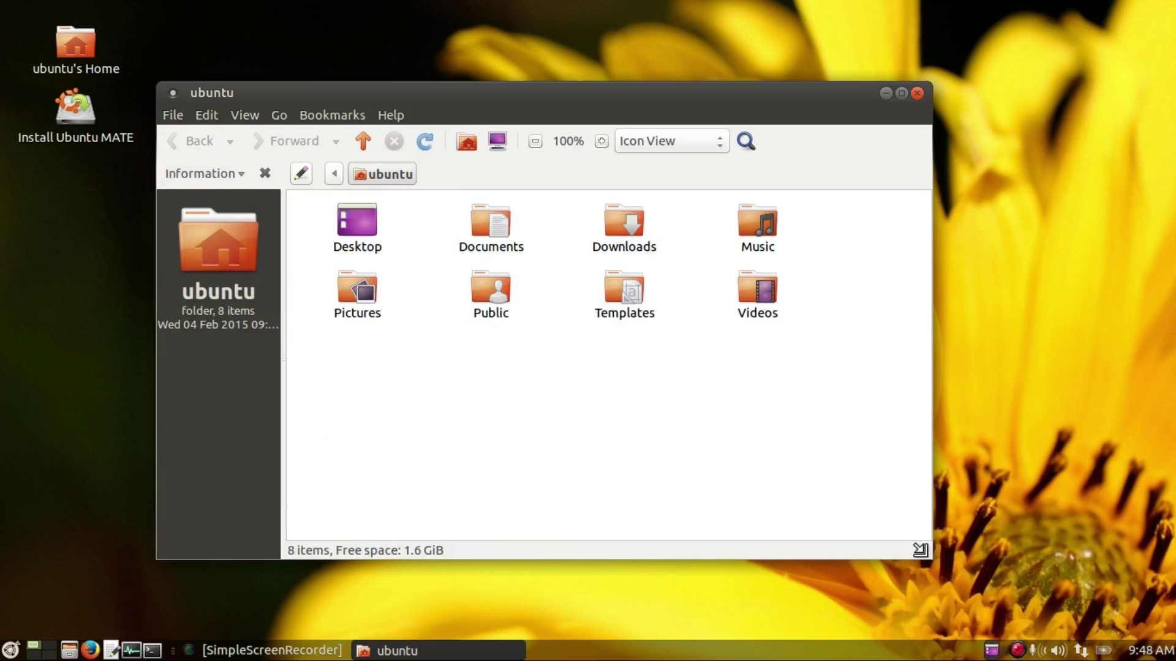
drag(928, 554, 1059, 577)
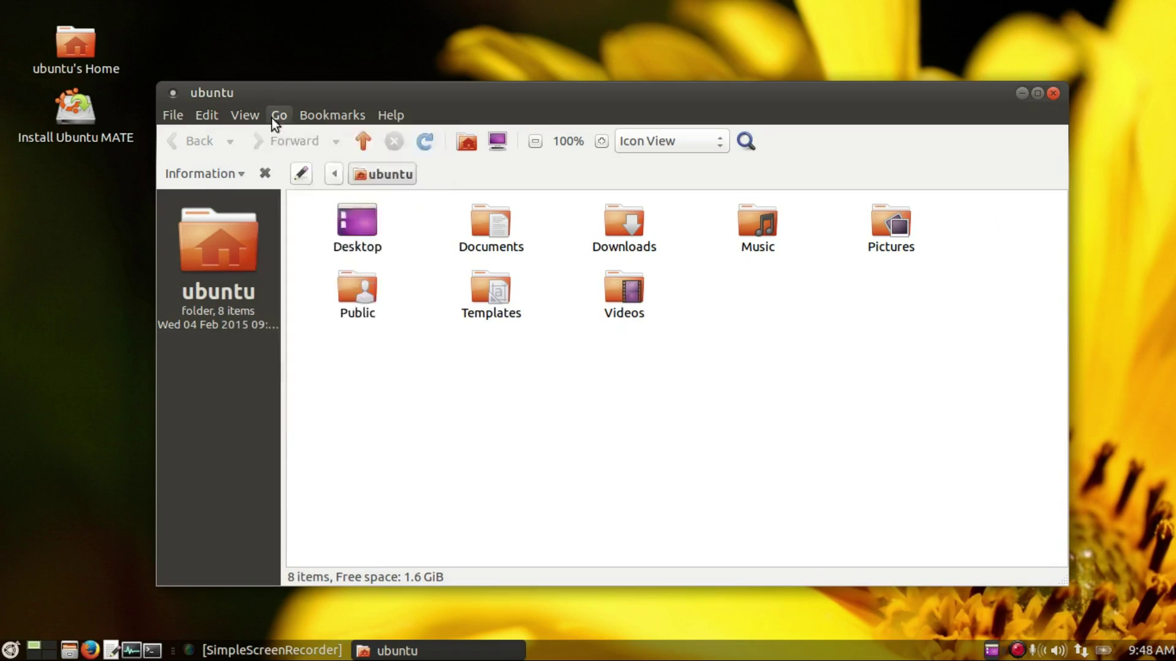
Step: View the Computer location with its drives in the file manager, and close the window
click(280, 117)
click(377, 245)
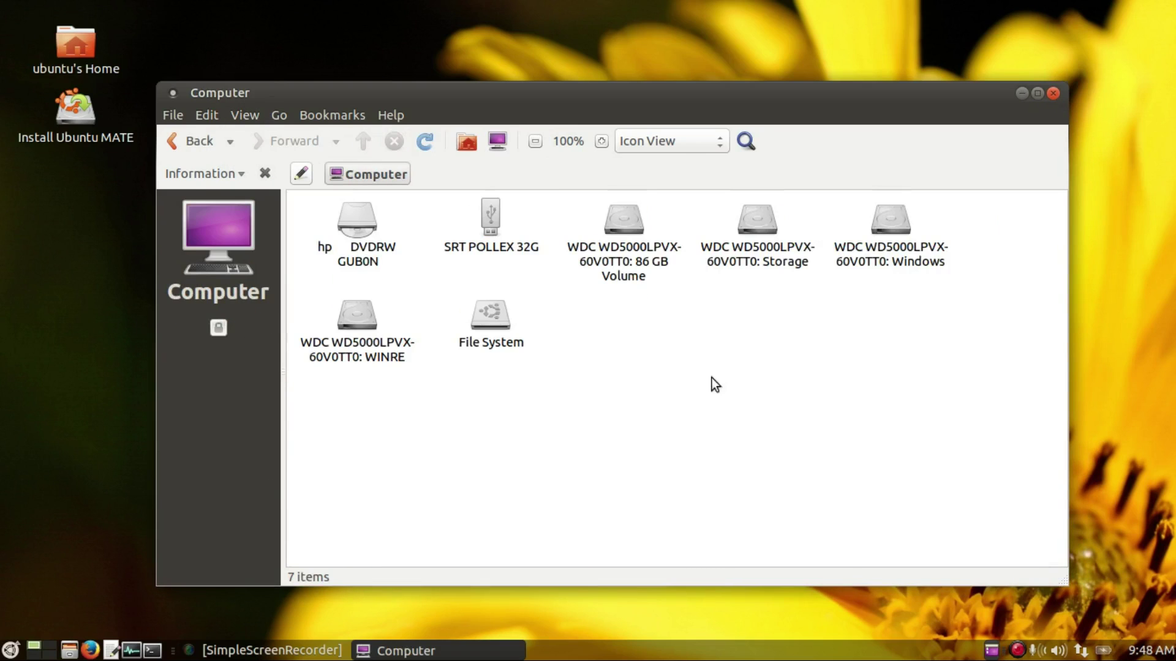
click(1054, 95)
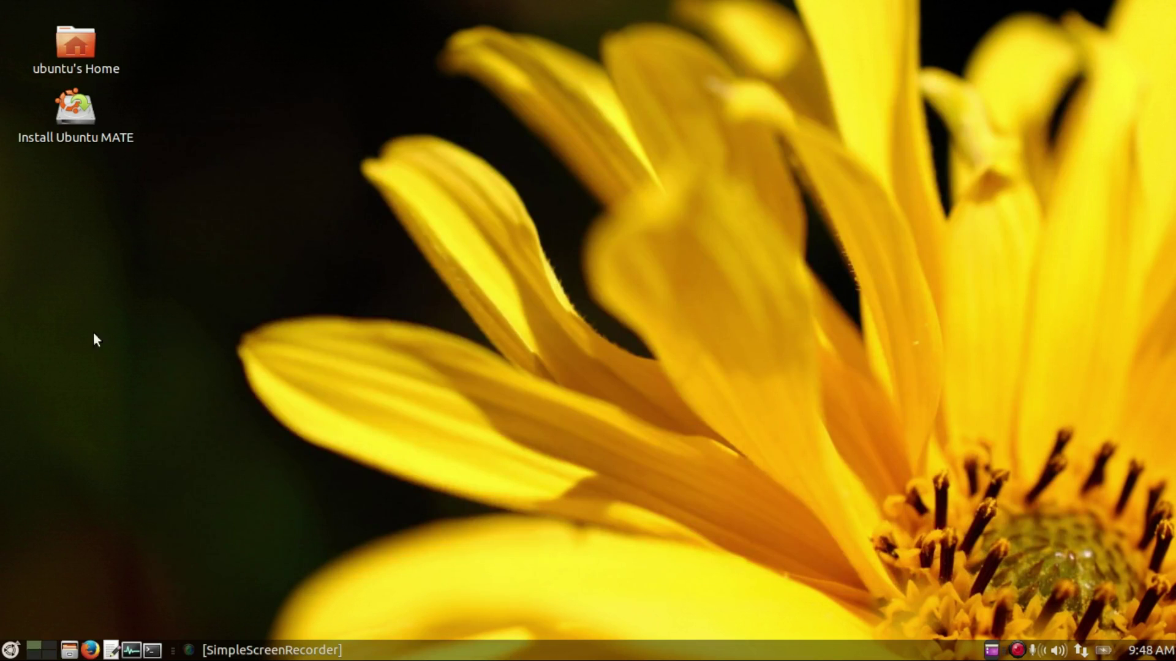
Step: Browse the installed application categories, open Atril Document Viewer for a brief look and close it
click(10, 650)
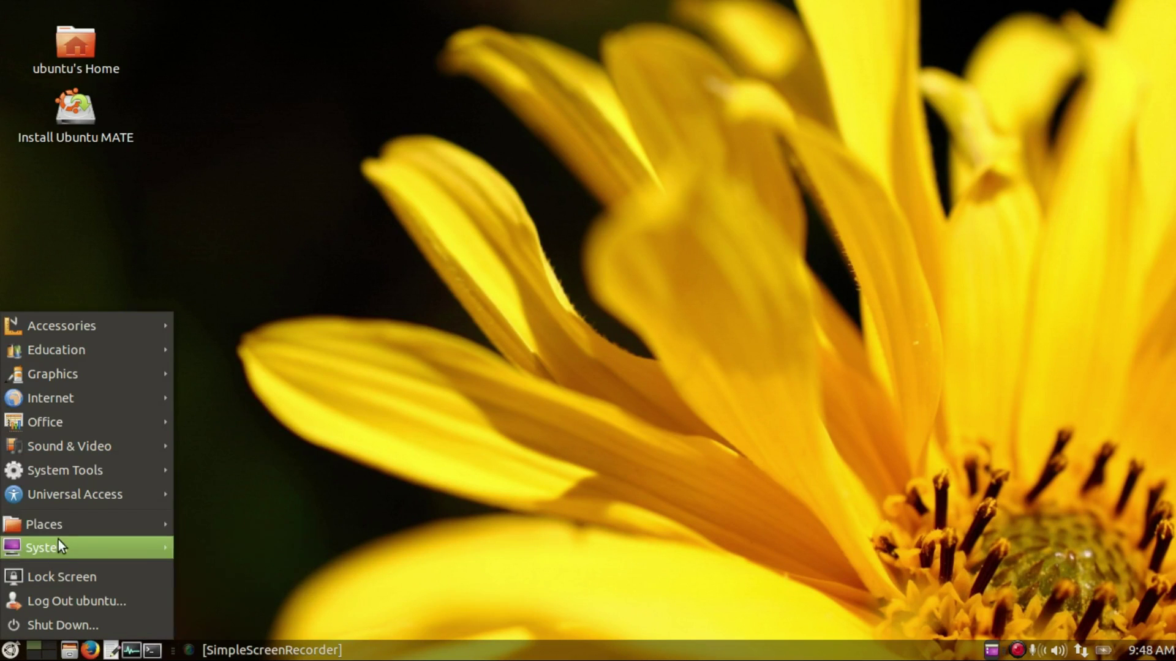
mouse_move(72, 527)
mouse_move(104, 447)
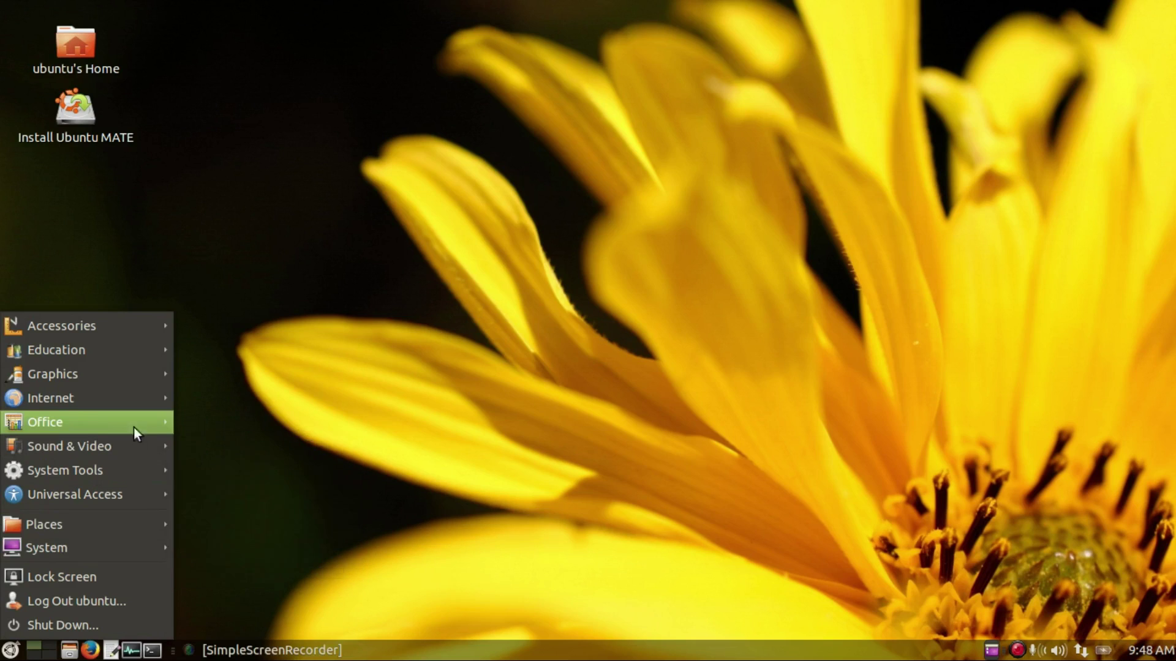
mouse_move(93, 423)
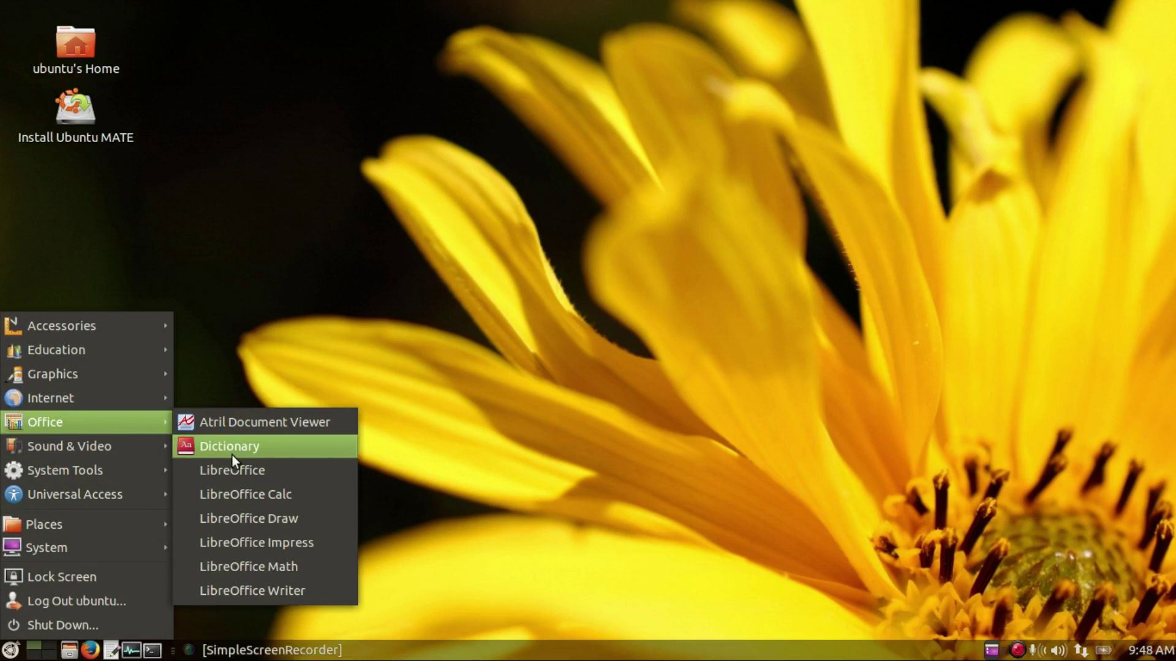
click(270, 423)
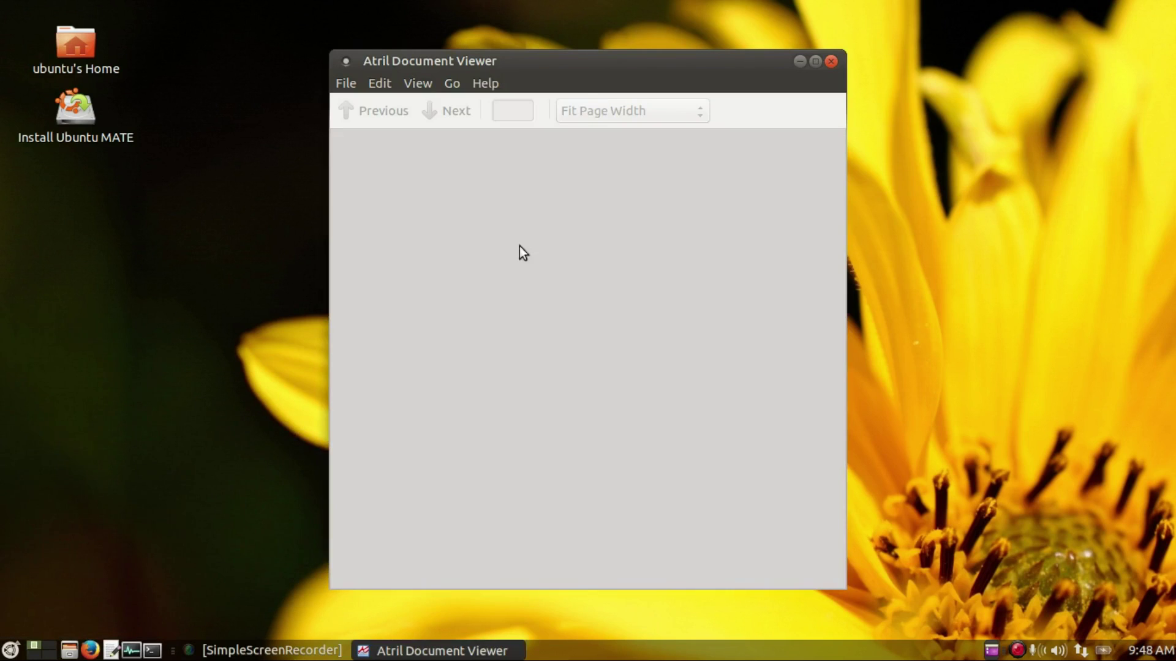
click(474, 80)
click(307, 95)
click(830, 62)
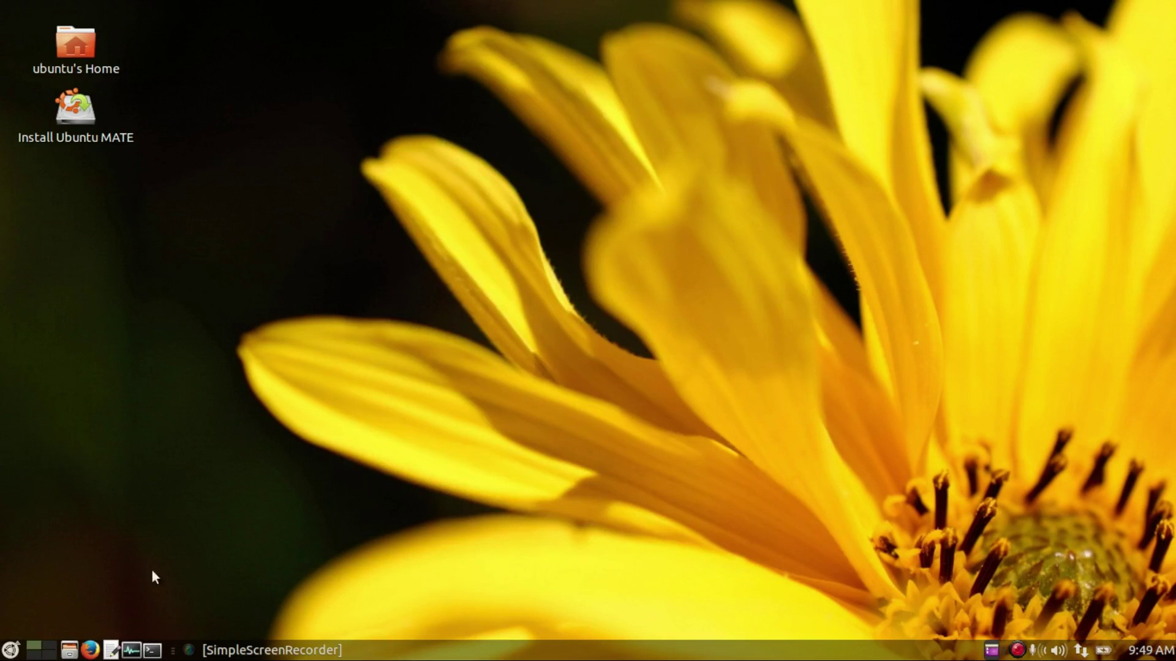
Step: Open the Window Preferences from the system preferences
click(11, 650)
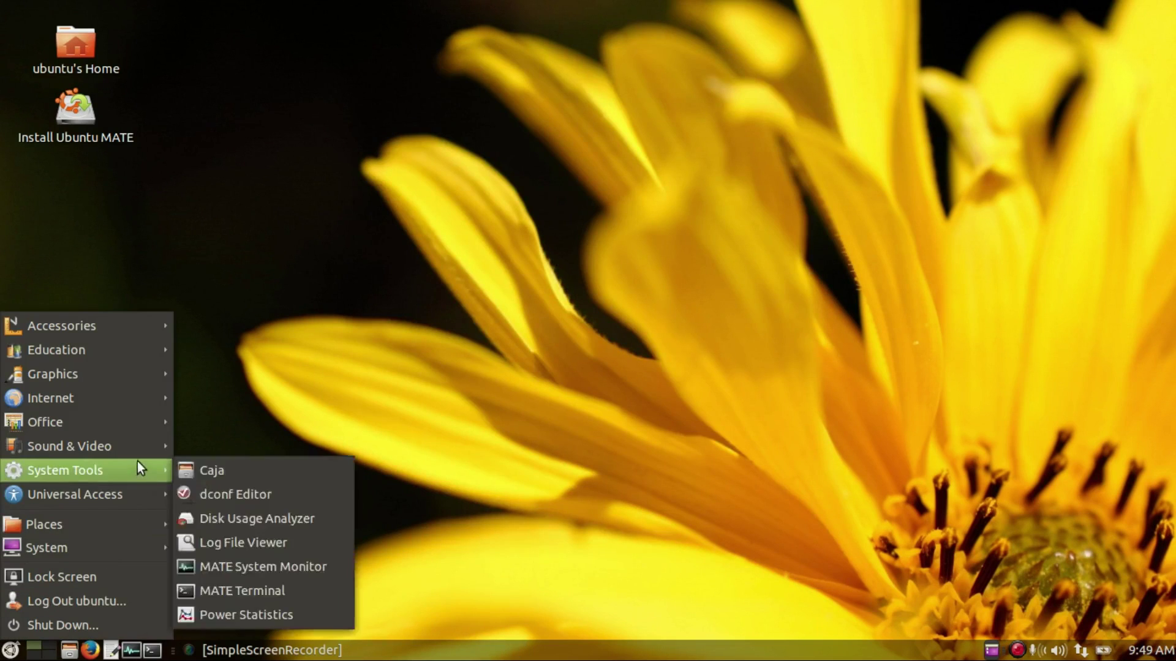
mouse_move(133, 551)
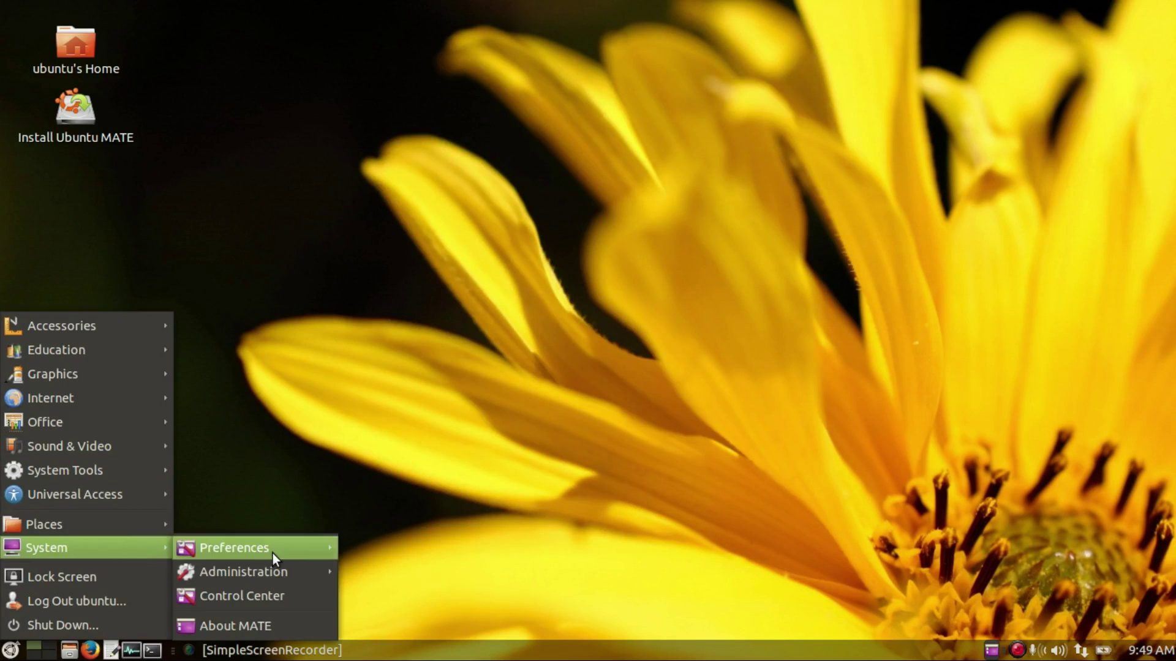
mouse_move(273, 551)
click(441, 646)
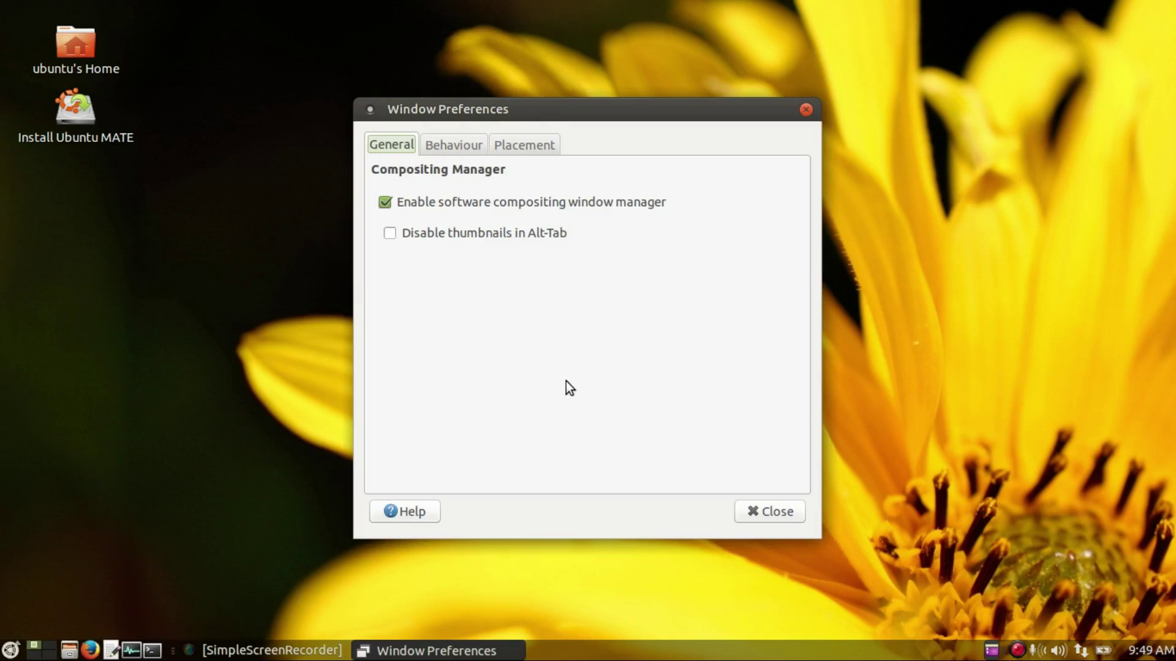
Step: Review the window behaviour and placement settings, turn off centering of new windows and close the preferences
click(459, 145)
click(405, 147)
click(432, 147)
click(523, 146)
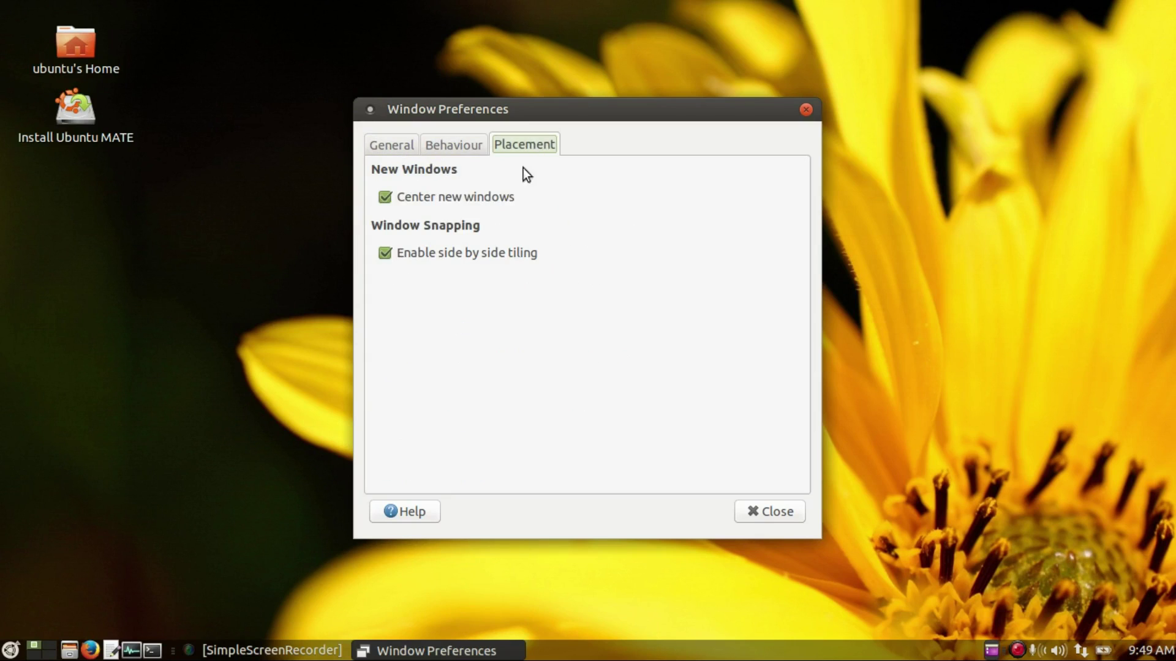
click(495, 197)
click(755, 512)
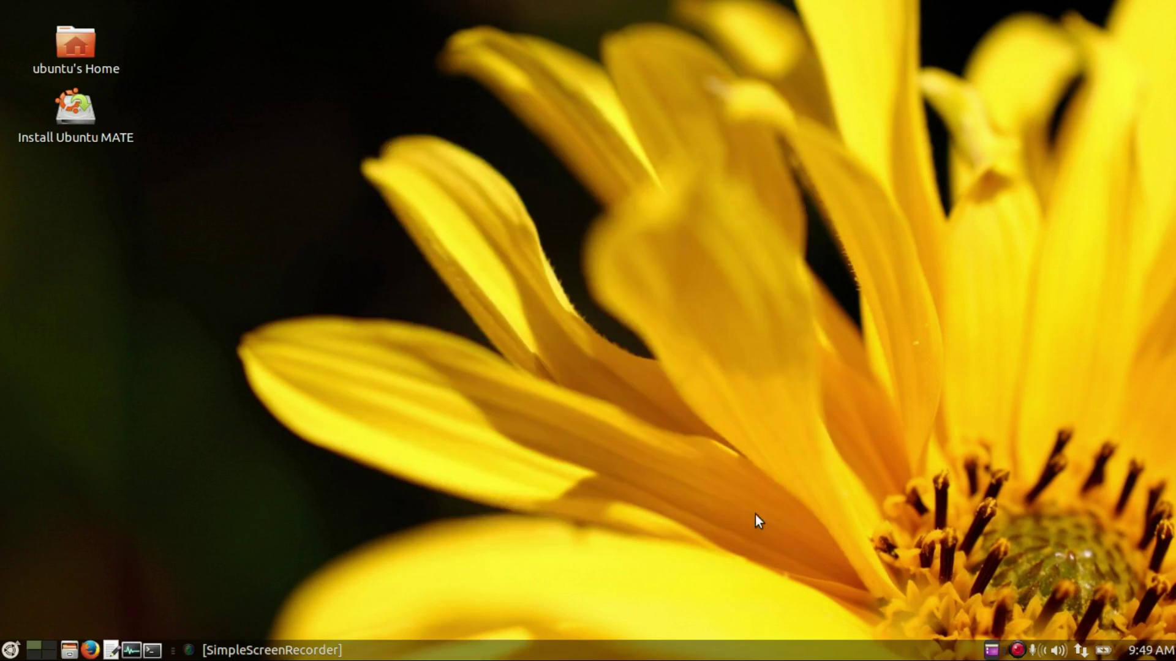
Step: Open the home folder in the file manager and launch the Firefox web browser
click(69, 650)
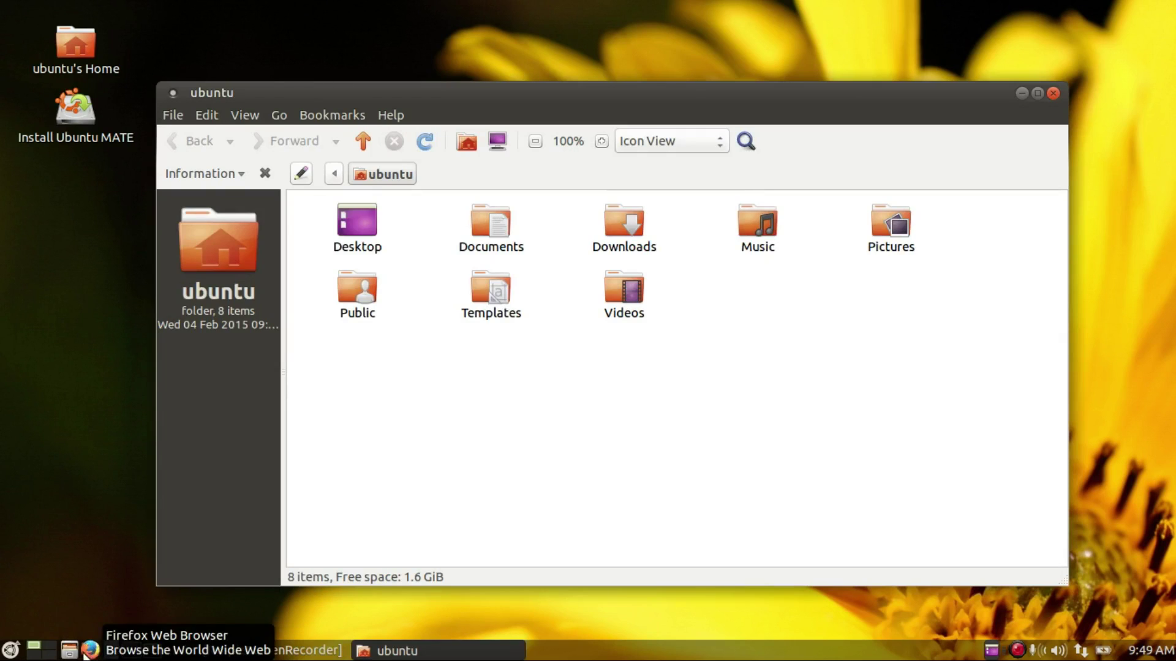
click(90, 651)
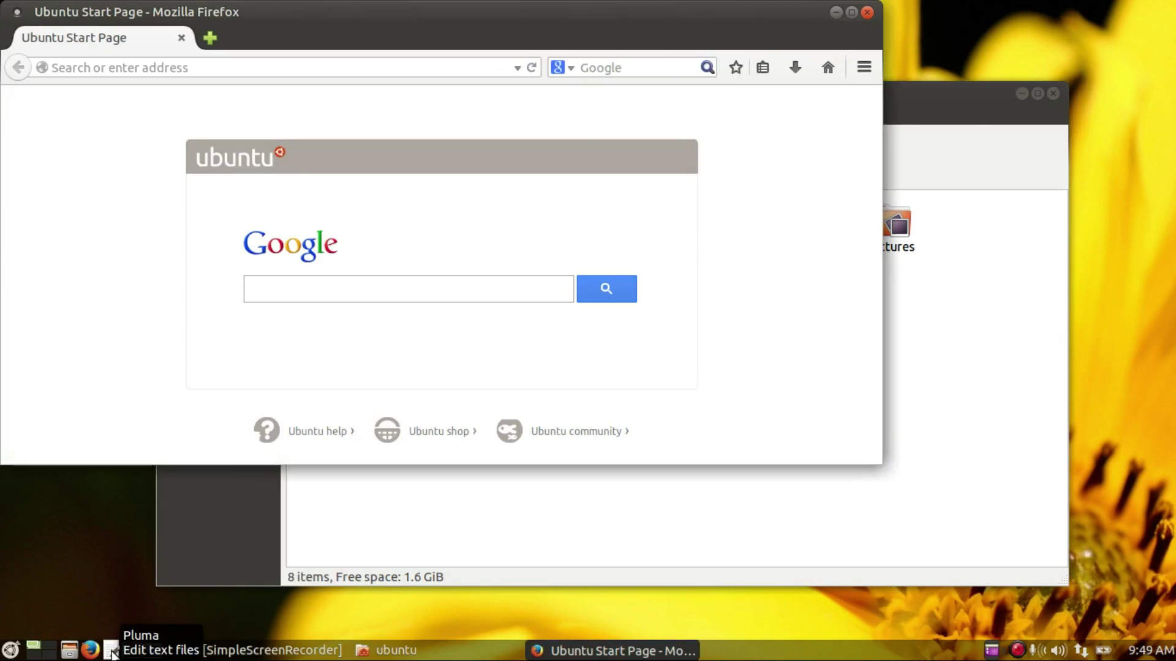
Step: Launch the Pluma text editor, move its window clear of the browser page and write "Hello world!" in the new document
click(111, 650)
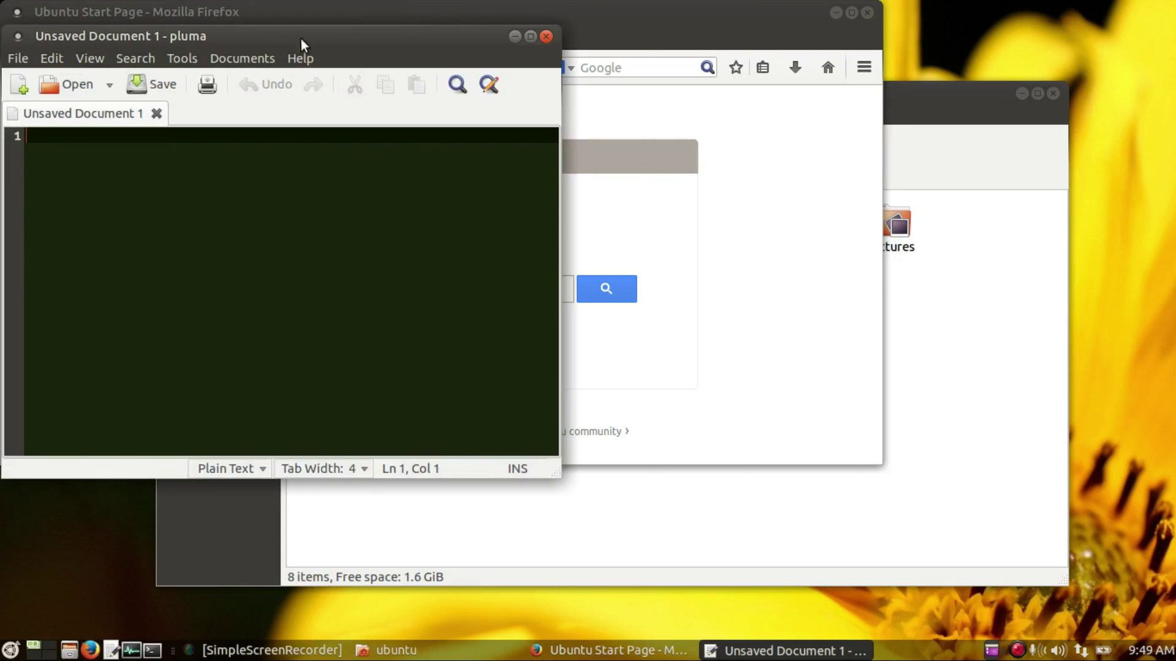
drag(301, 39, 922, 196)
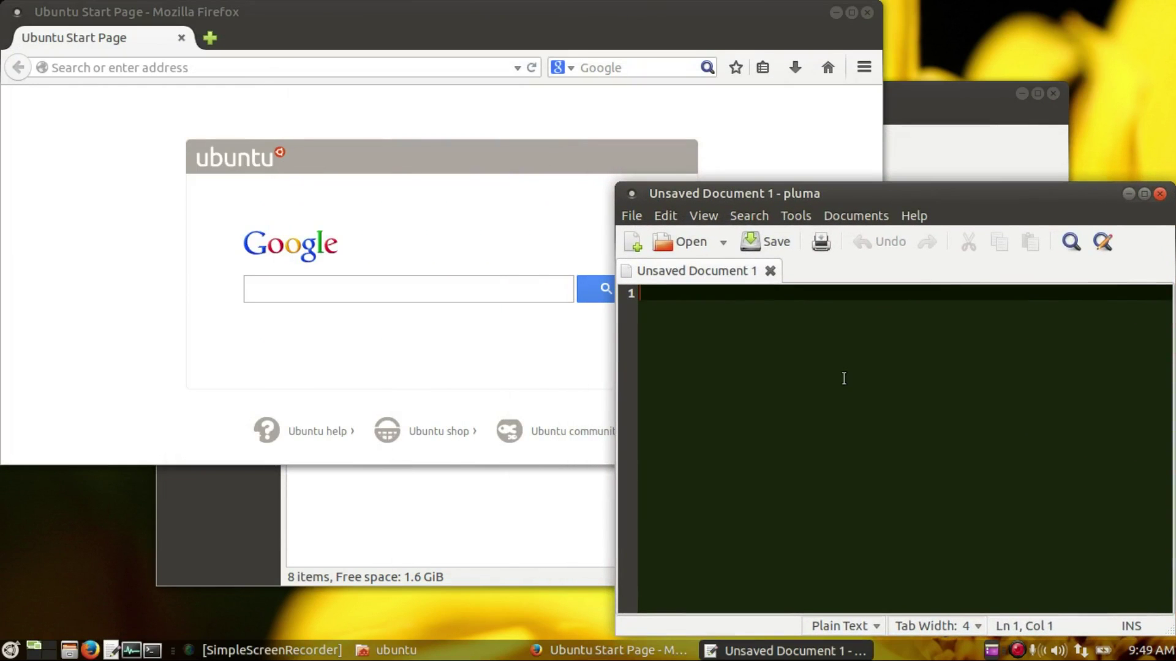
text(Hello world!)
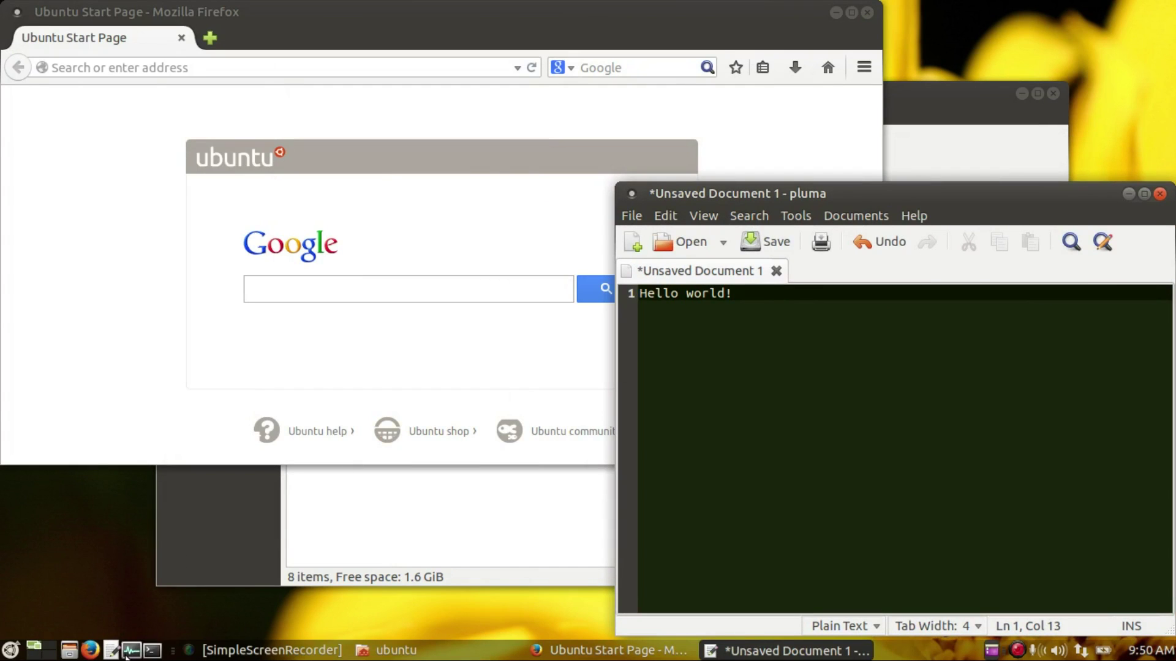
Step: Open the System Monitor, move its window lower and view its process list and resource graphs
click(131, 651)
drag(346, 37, 356, 162)
click(123, 209)
click(184, 208)
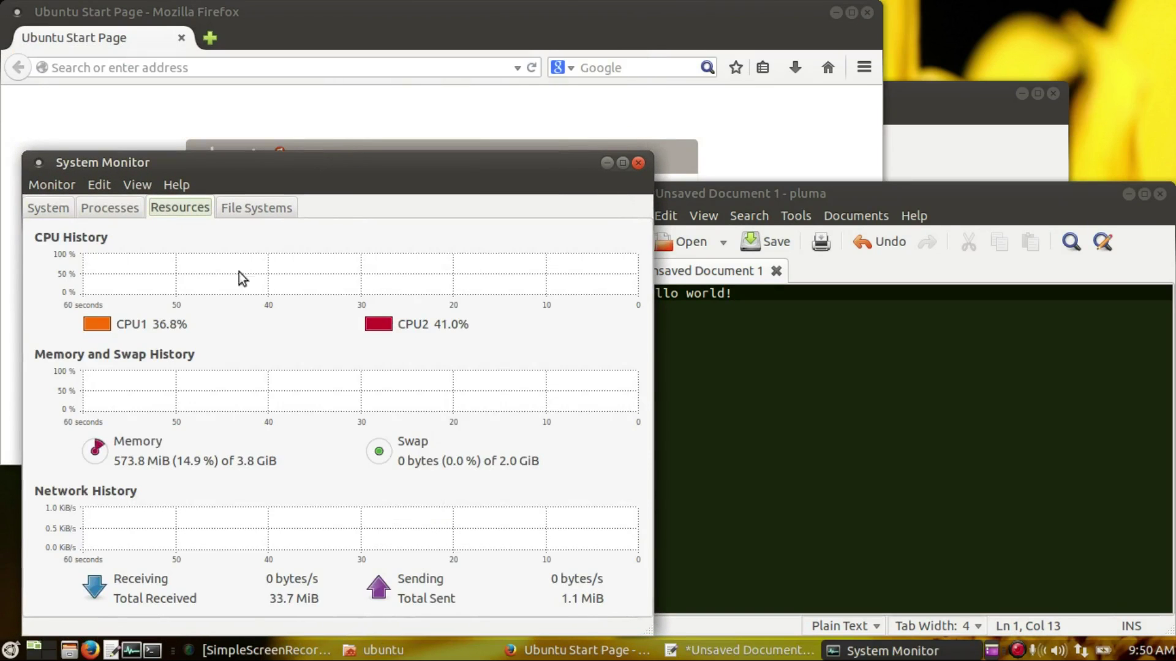
Step: Open a terminal, move its window off the System Monitor and try the print command with a first name in quotes
click(152, 650)
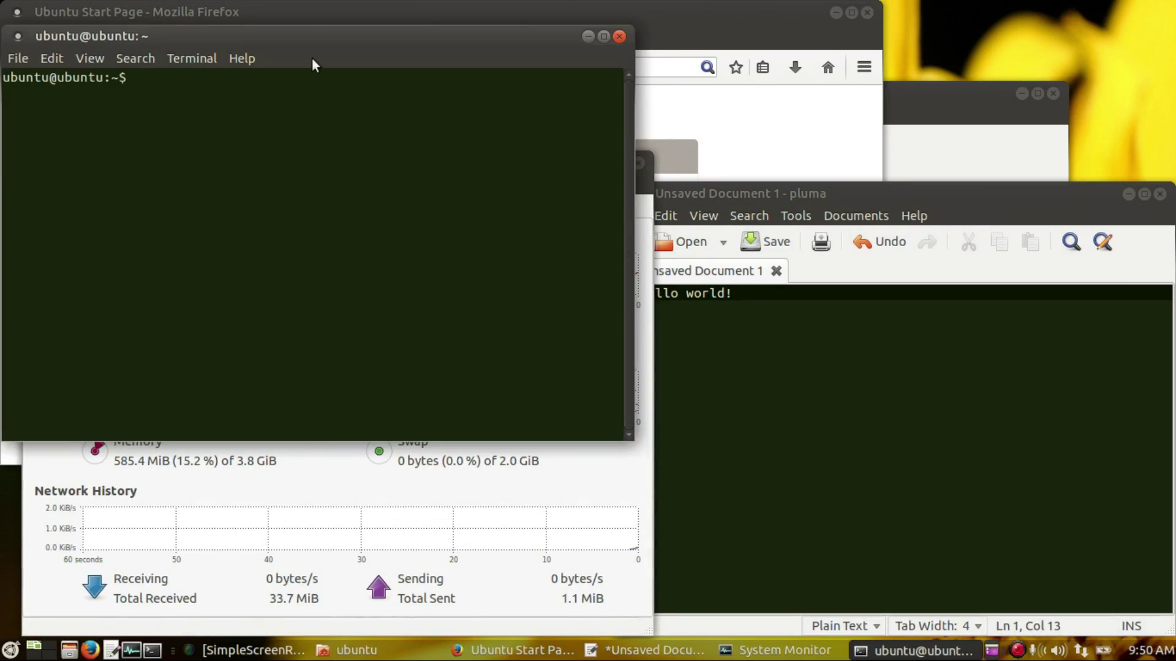
drag(306, 37, 649, 50)
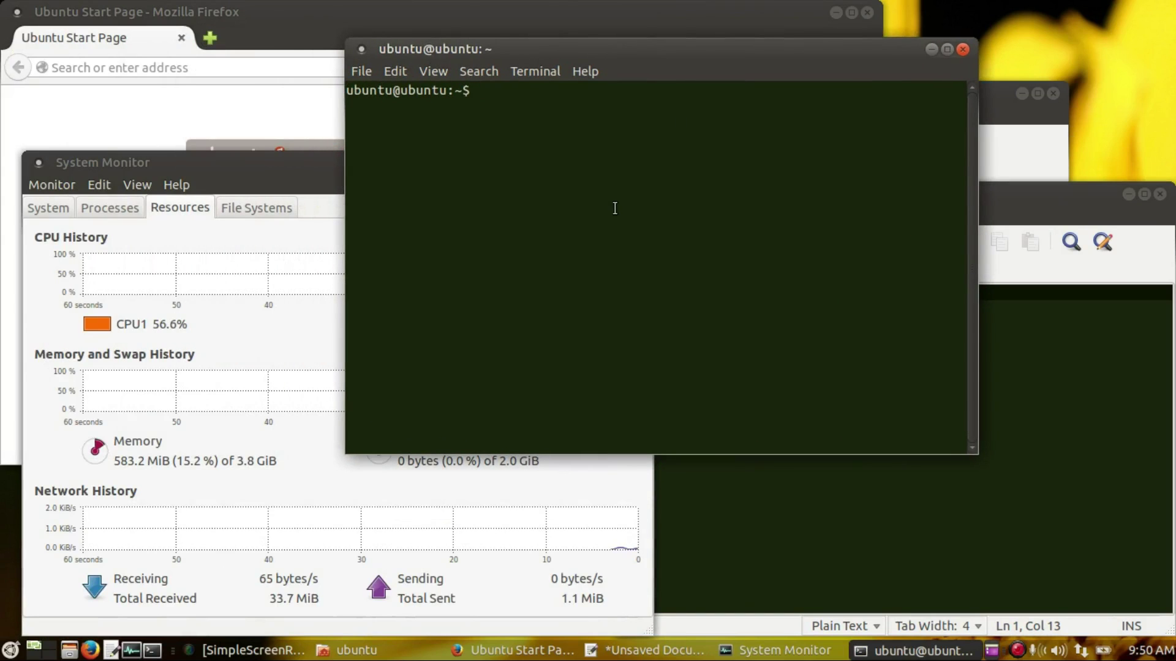
text(print)
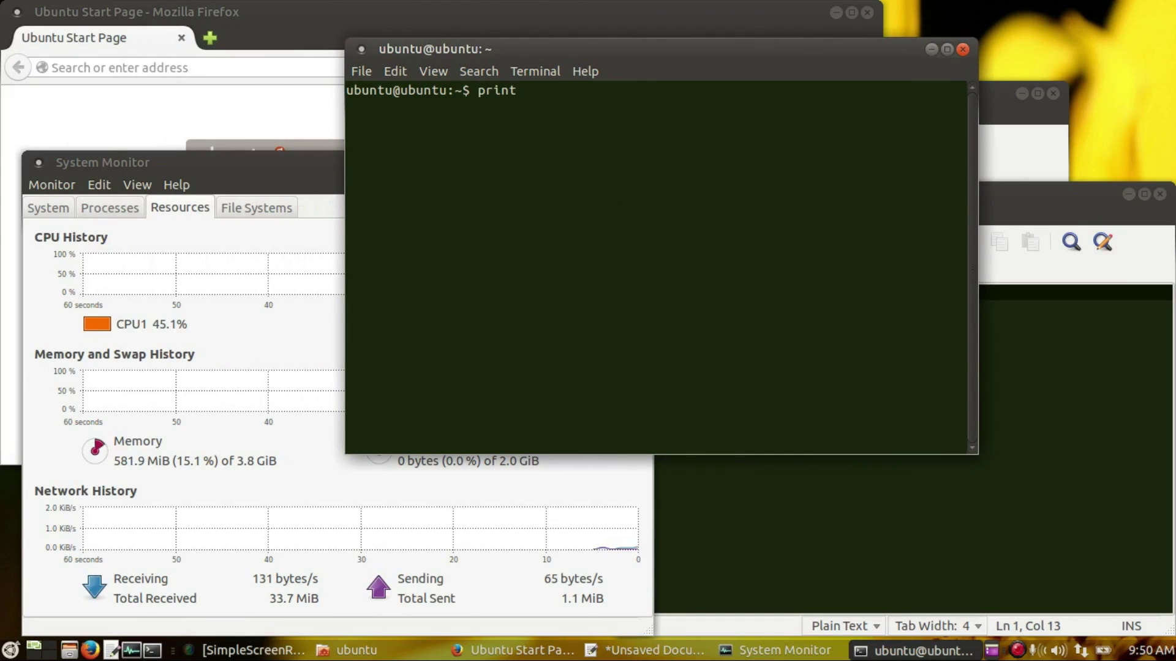
text( "Imam)
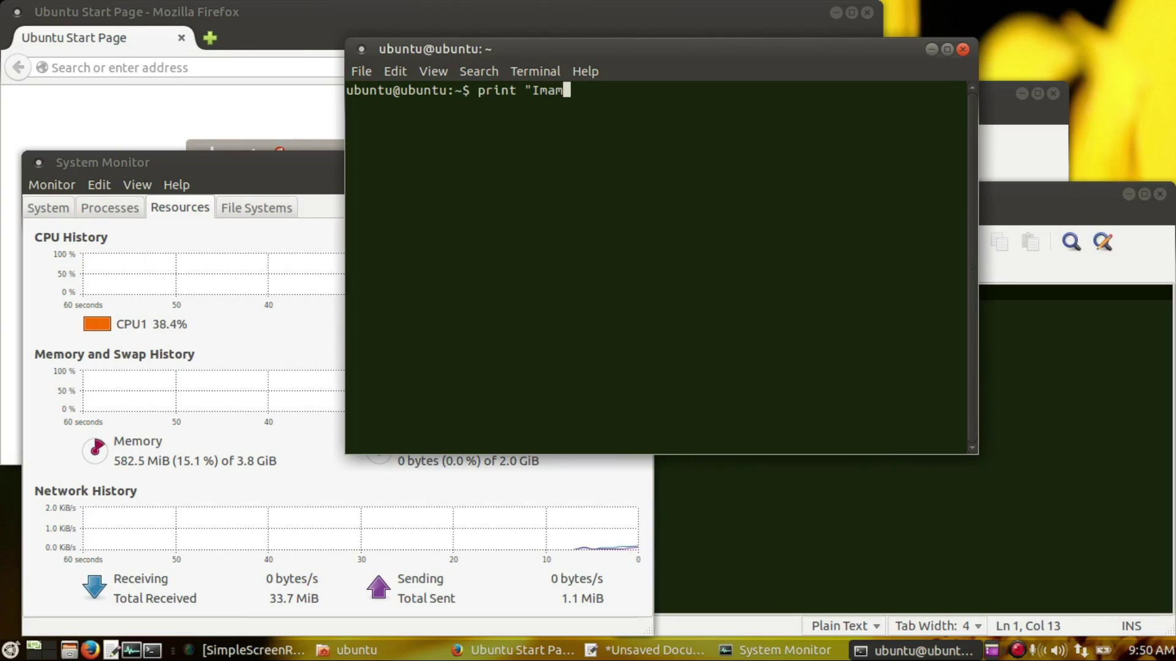
text(")
key(Return)
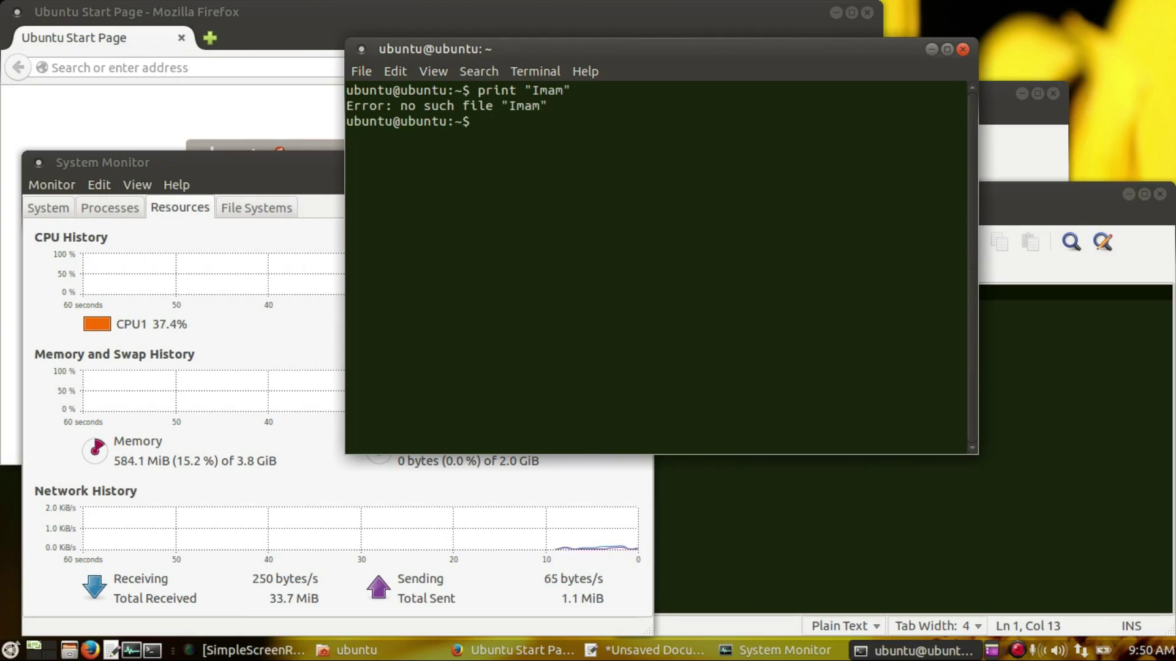
Step: Recall the print command, change it to printf with the same quoted name and run it
key(Up)
key(Left)
key(Left)
key(Left)
key(Left)
key(Left)
key(Left)
key(Left)
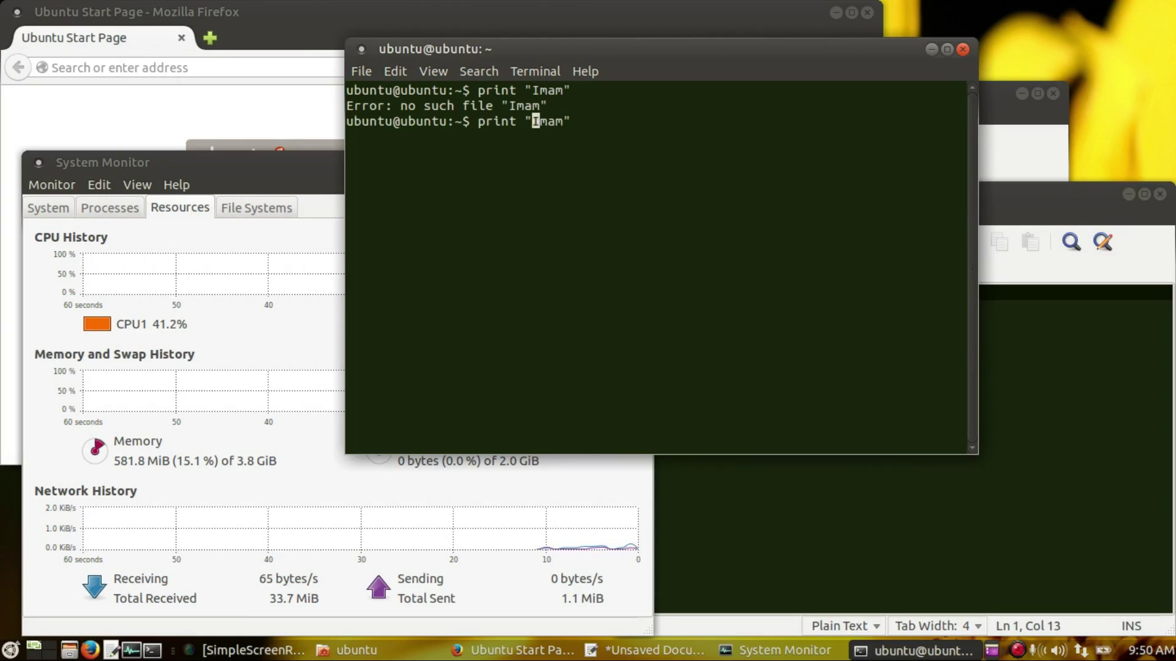
text(f)
key(Return)
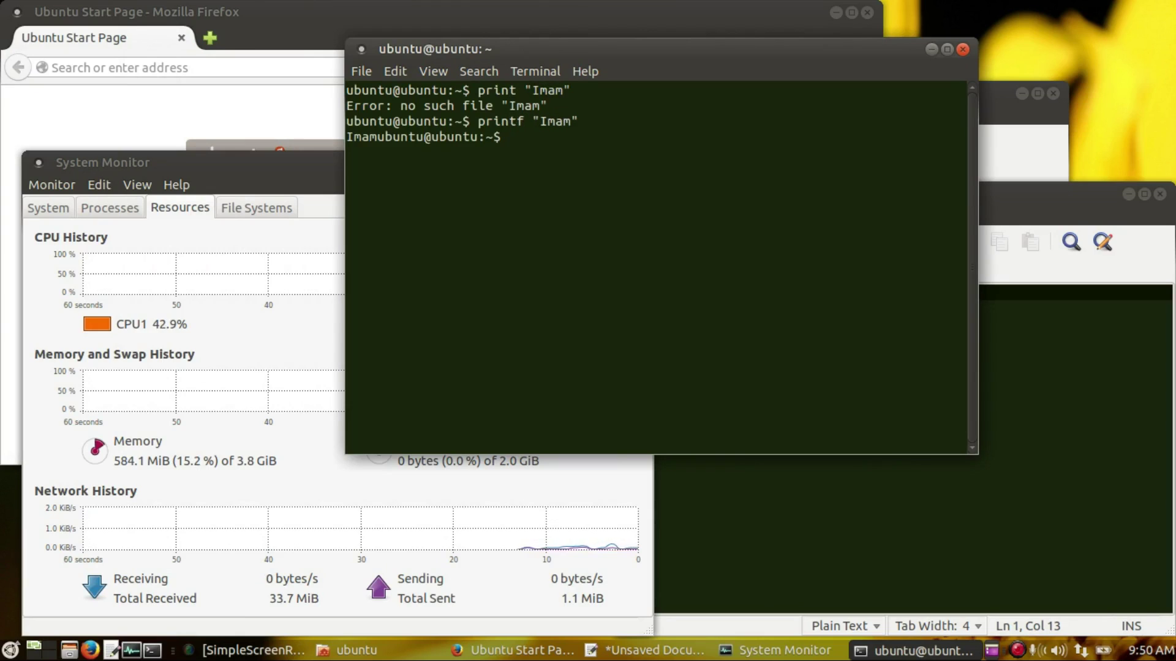
Step: Add a \n newline at the end of the quoted name in the printf command and run it again
key(Up)
key(Left)
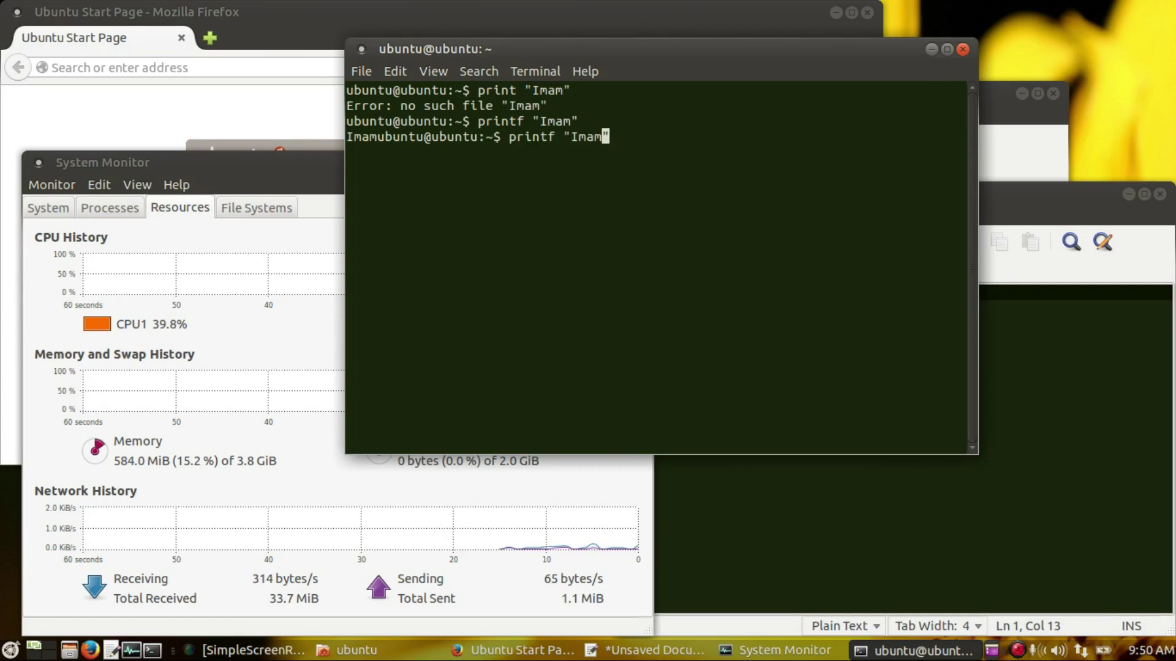
text(\n)
key(Return)
Step: Clear the terminal and rerun the printf command that ends with \n
text(c)
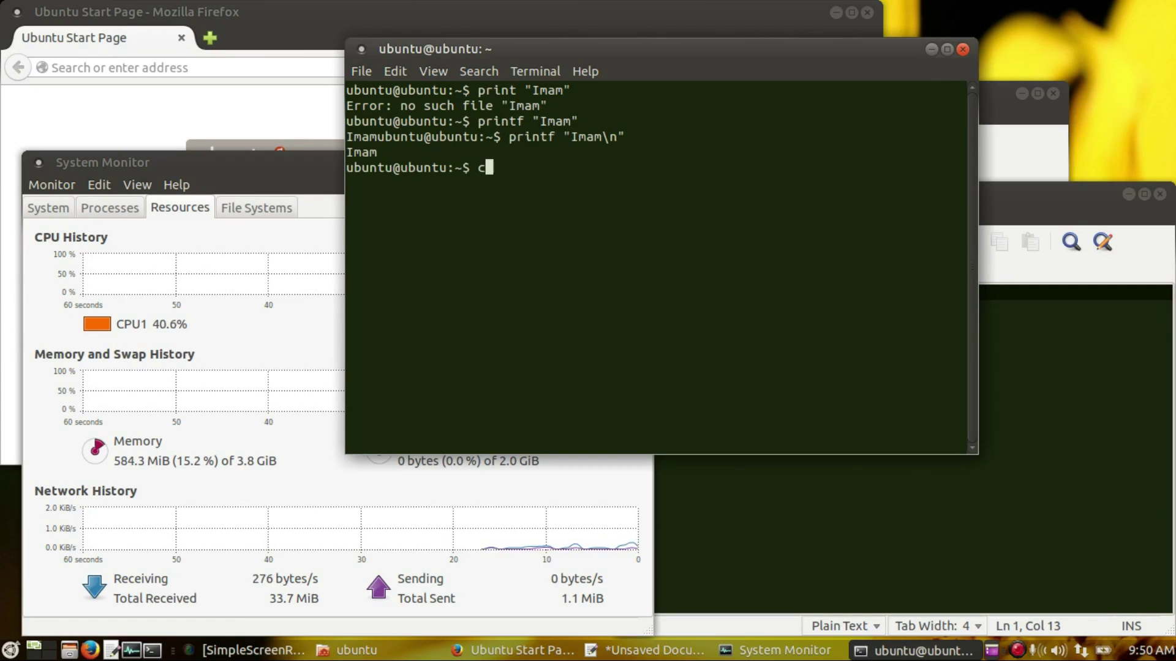
text(lear)
key(Return)
key(Up)
key(Up)
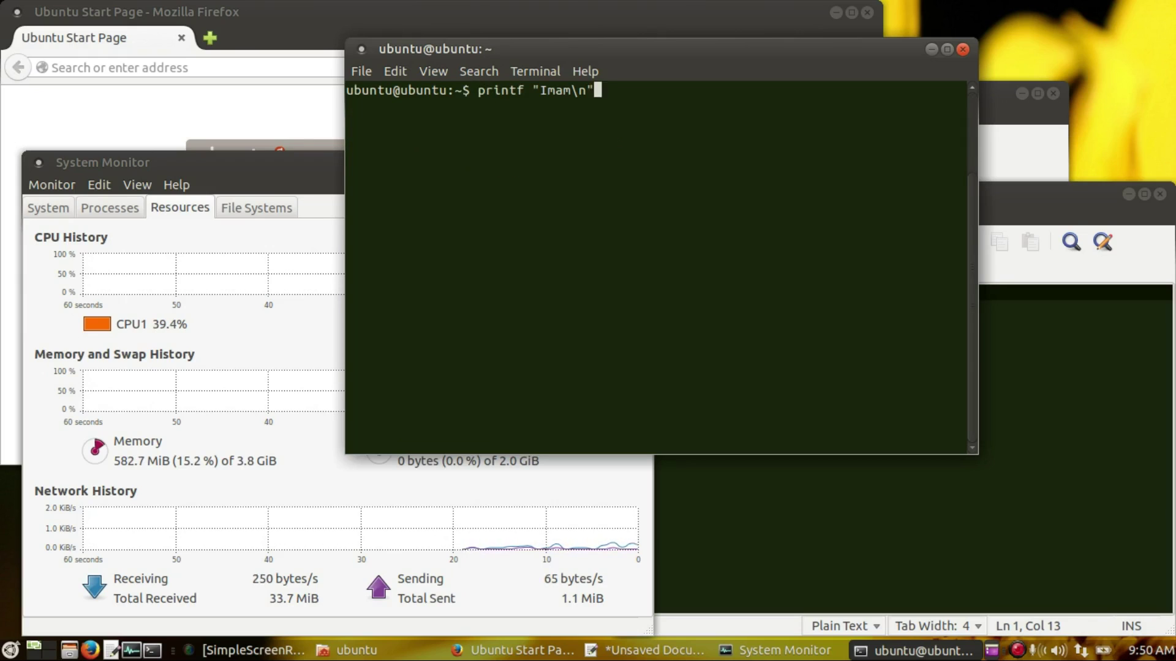
key(Return)
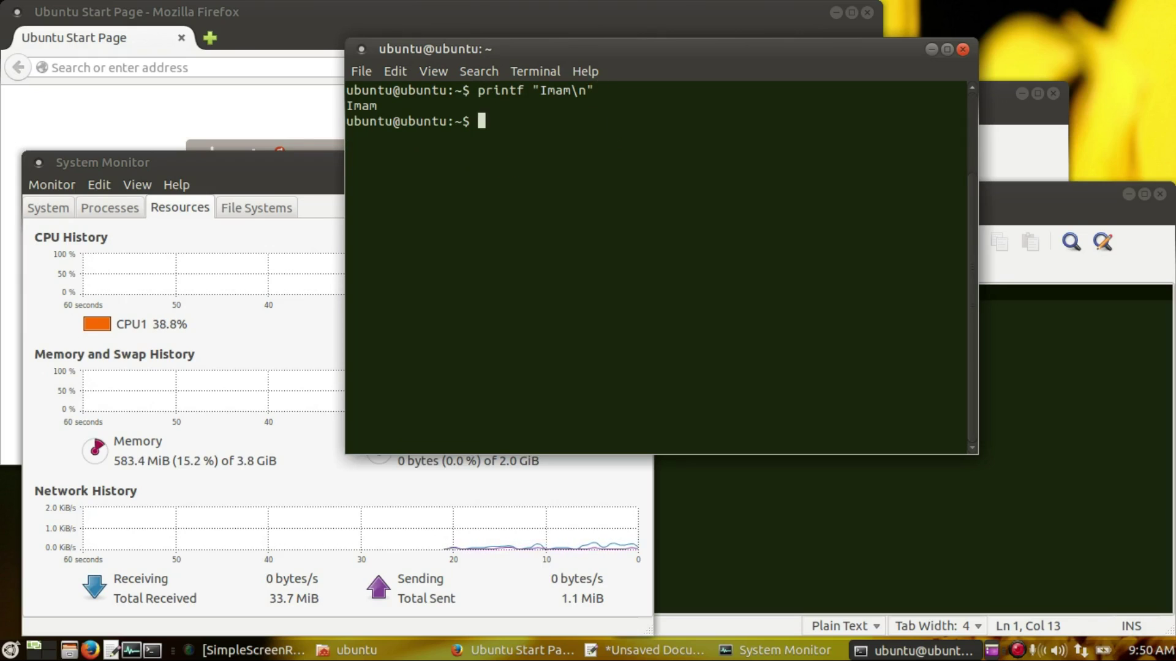
Step: Replace the name in the recalled command and run printf "Ubuntu Mate\n"
key(Up)
key(Left)
key(Left)
key(Left)
key(BackSpace)
key(BackSpace)
key(BackSpace)
key(BackSpace)
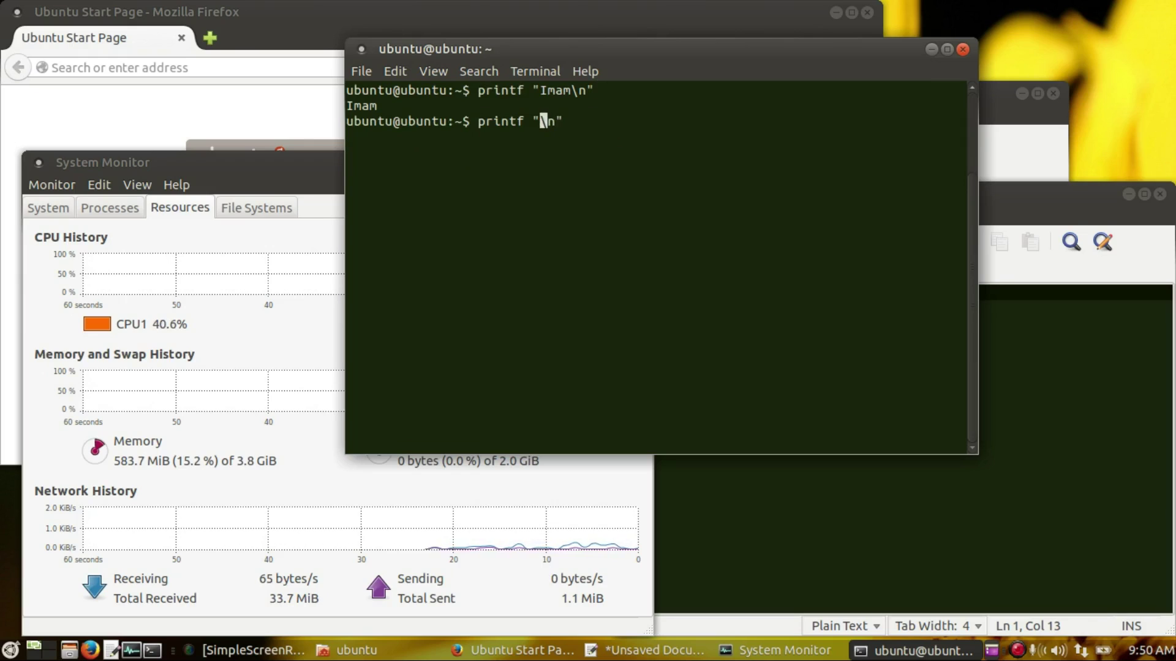
text(Ubuntu)
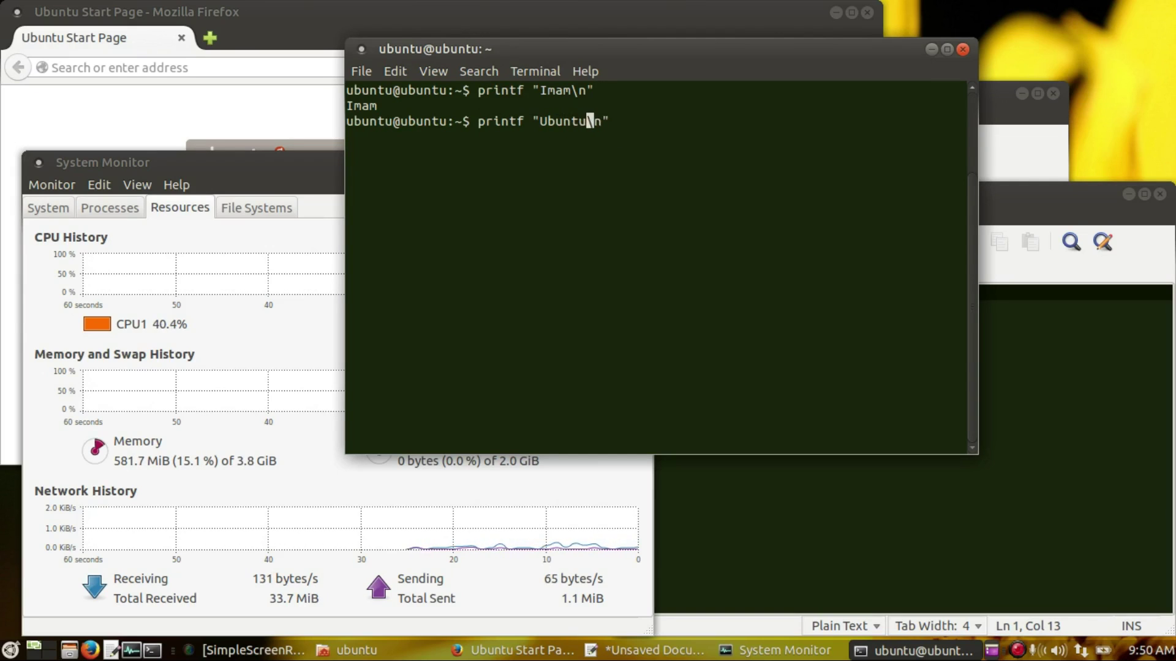
text( Mate)
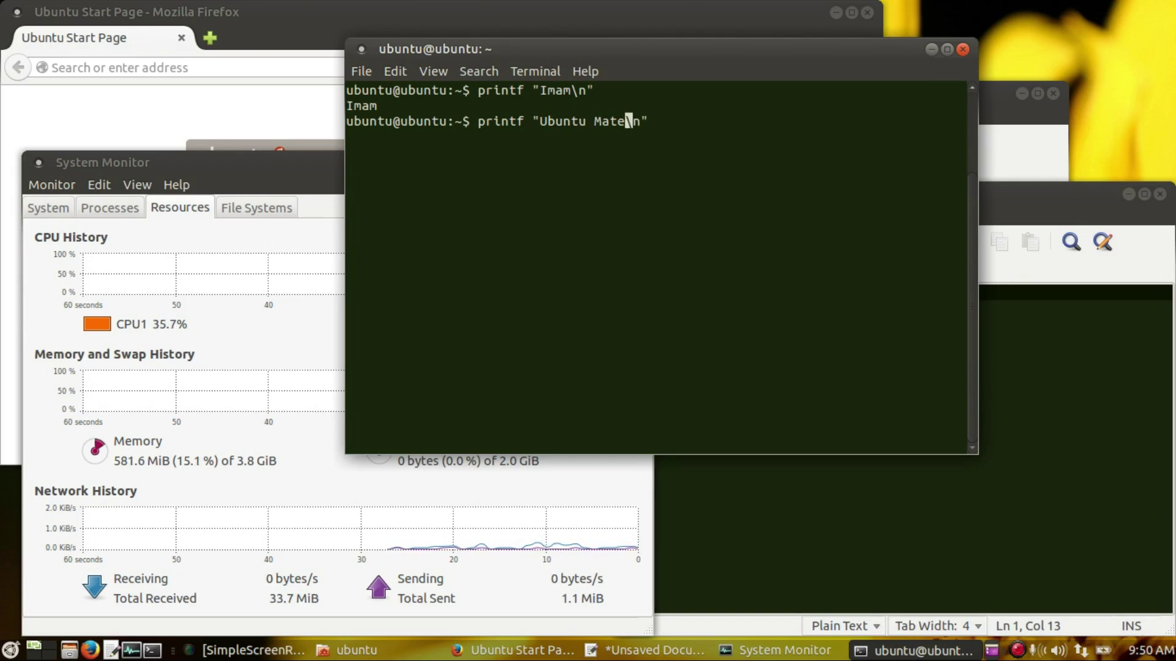
key(Return)
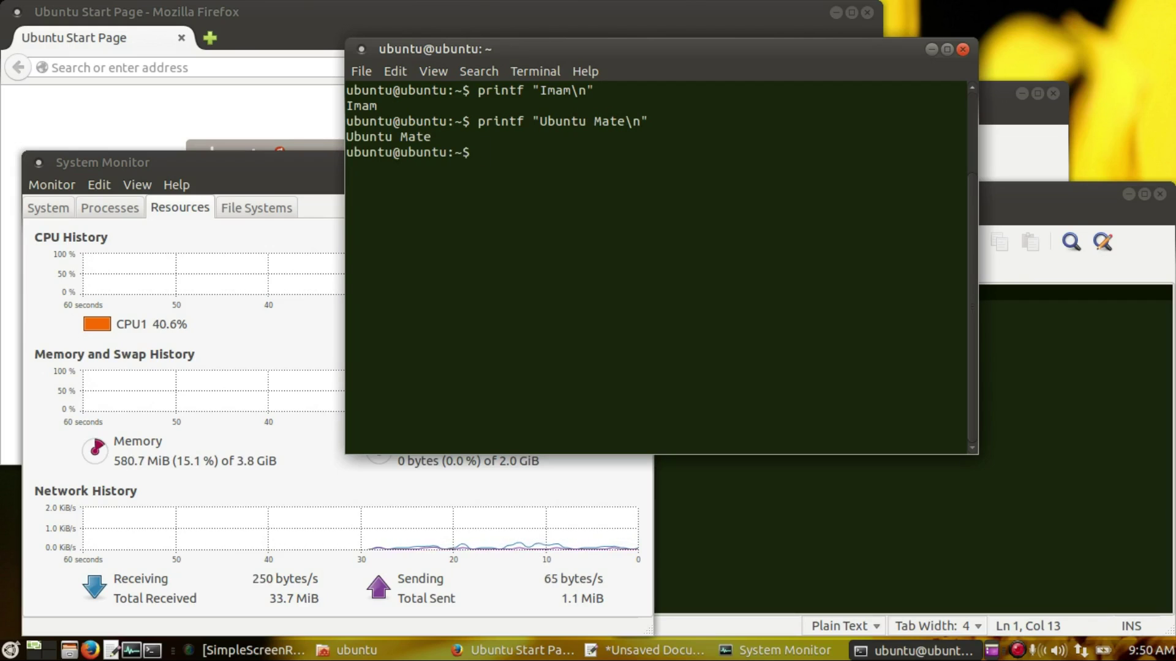
Step: Close the terminal session with the exit command
key(Up)
key(Down)
text(exit)
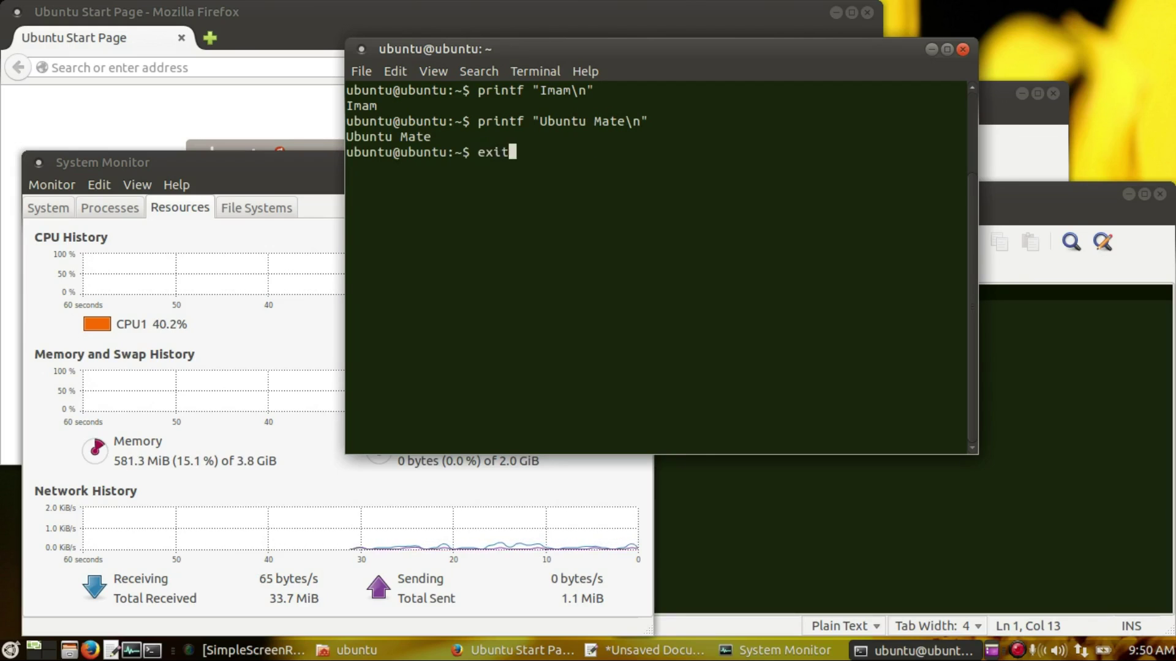
key(Return)
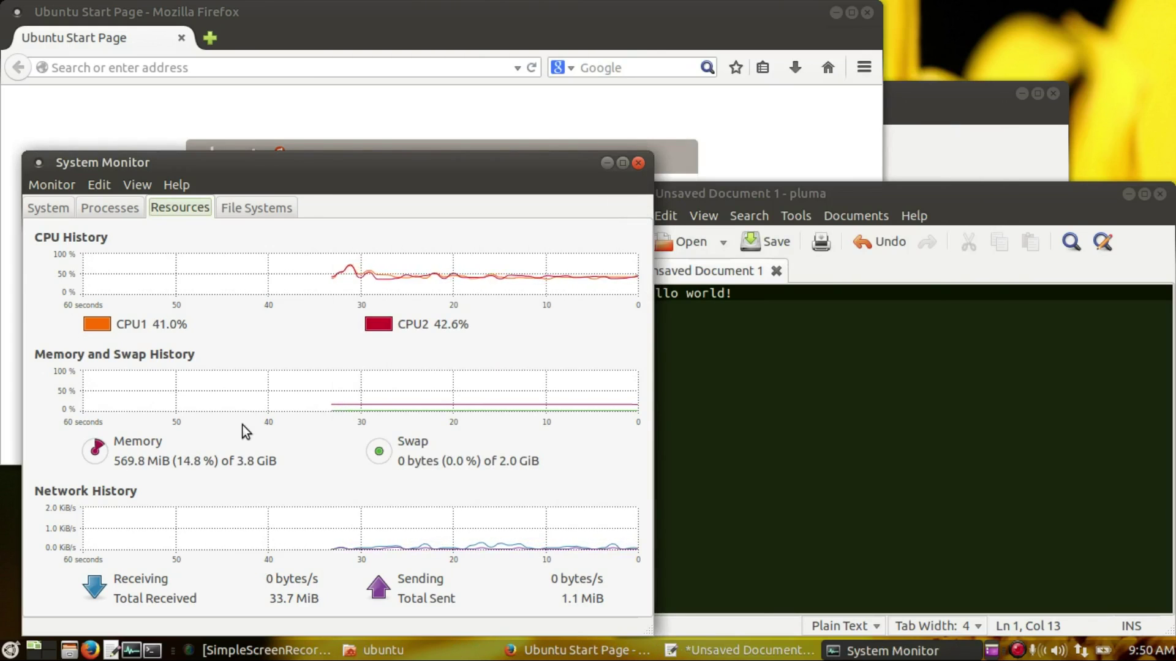
Step: Cycle through the open windows with the window switcher and its thumbnails
key(alt+Tab)
key(alt+Tab)
key(alt+Tab)
key(alt+Tab)
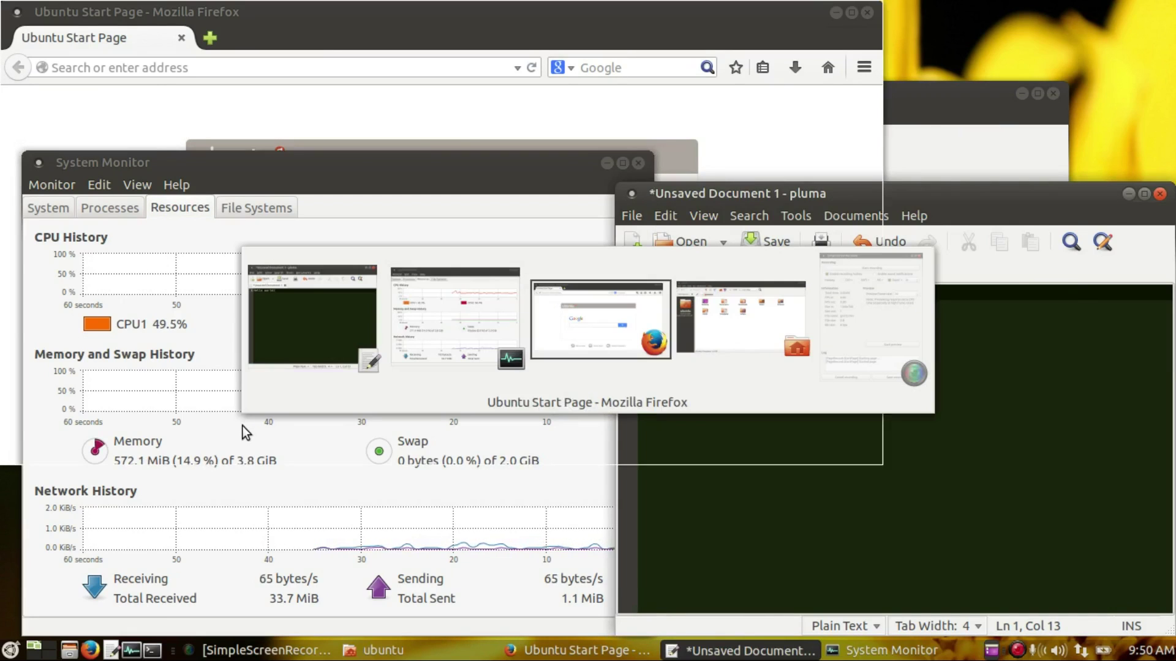